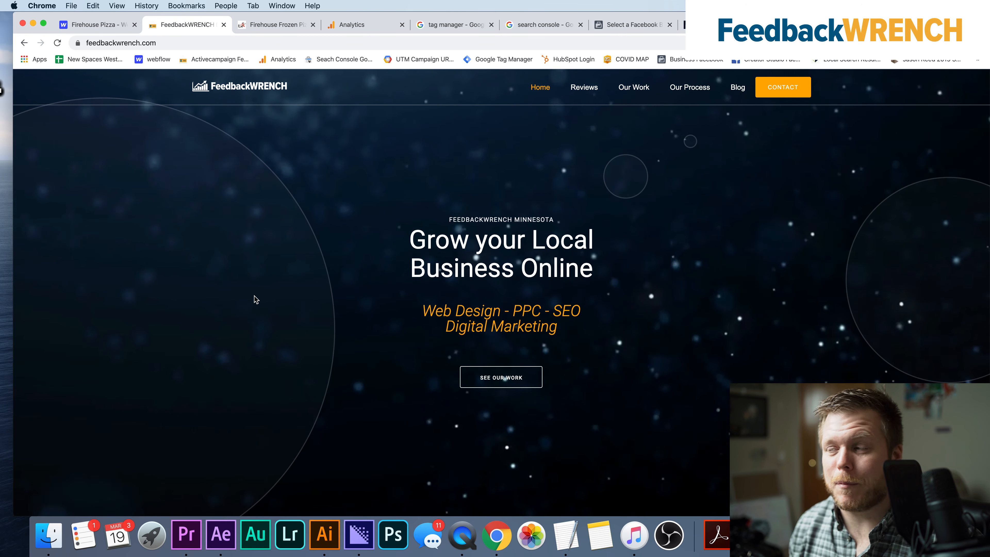
Look over the Firehouse Frozen Pizza homepage down to its checkout form.
left_click(292, 28)
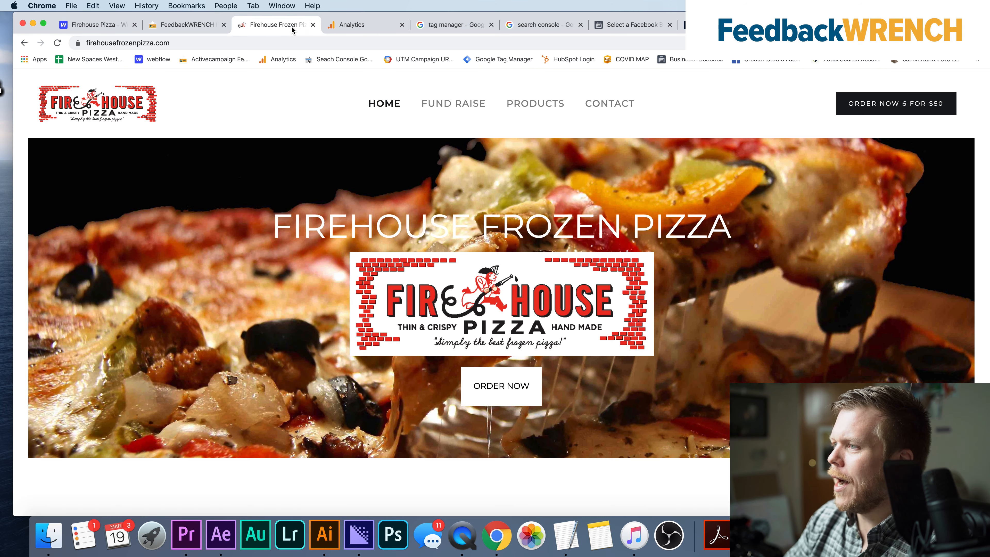
scroll(304, 295, "down", 6)
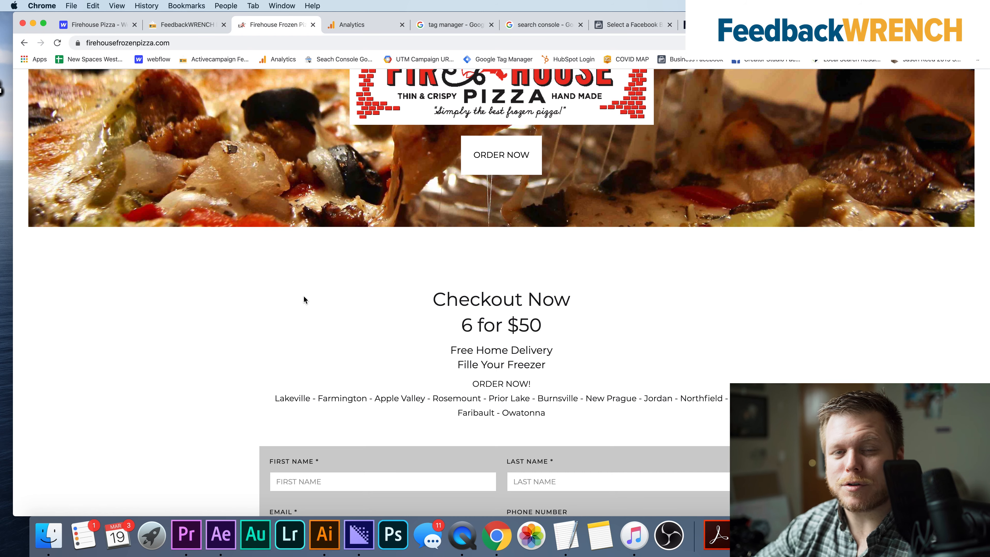
scroll(304, 295, "up", 7)
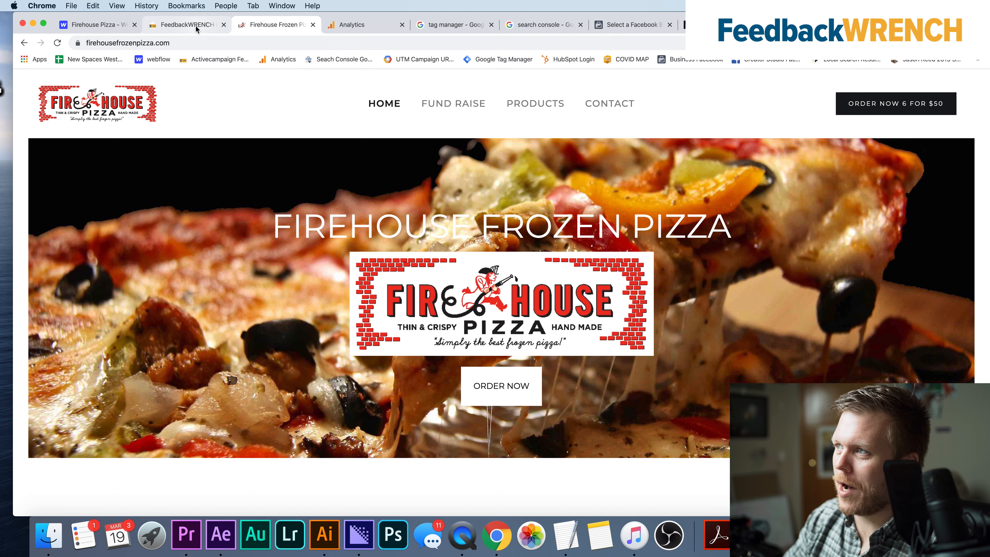
Browse the existing Google Analytics accounts and view the properties under the FeedbackWrench account.
left_click(362, 25)
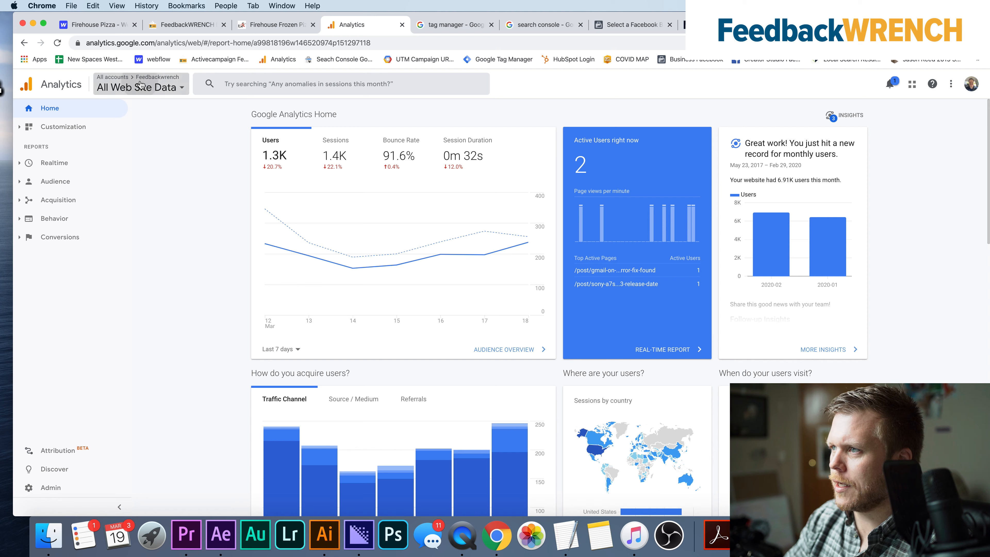
left_click(140, 86)
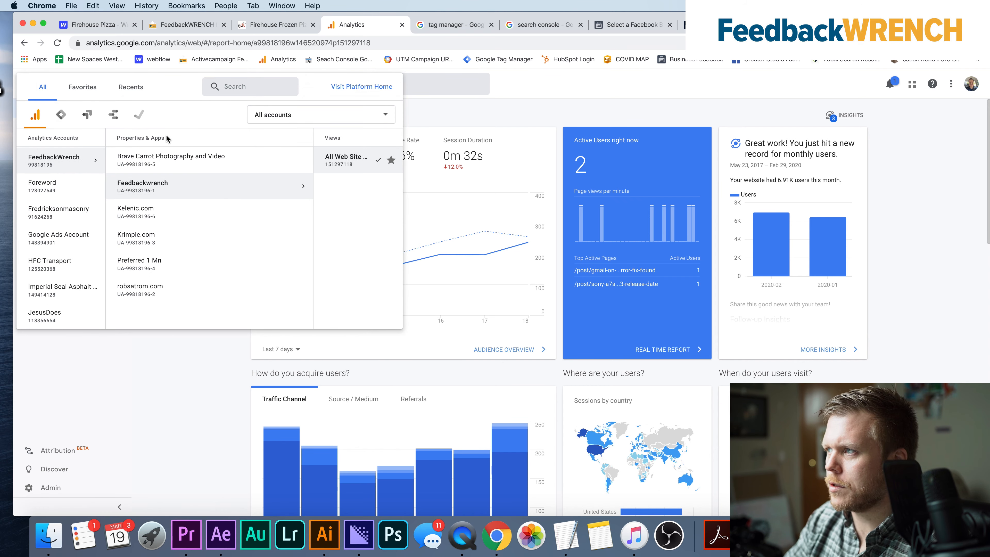
scroll(102, 244, "down", 10)
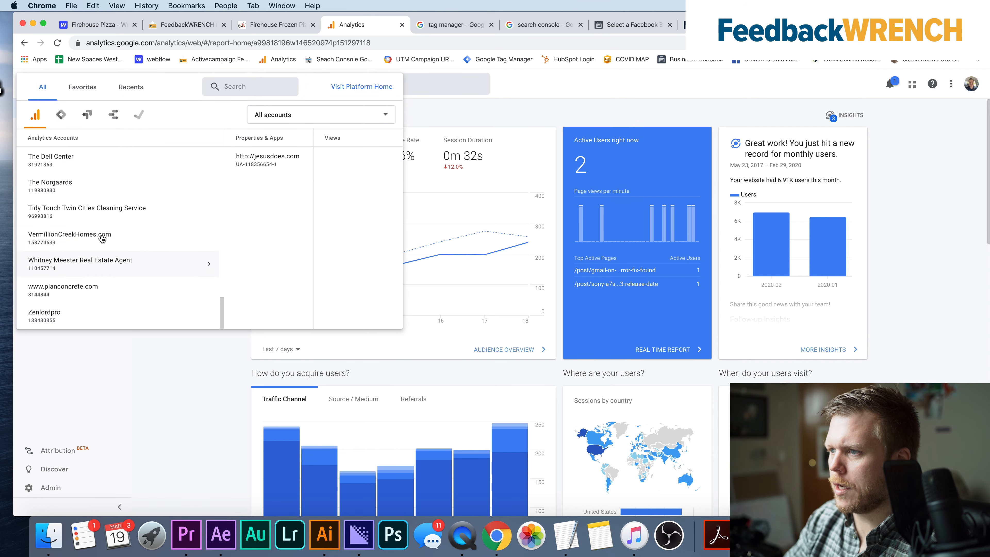
scroll(102, 233, "up", 15)
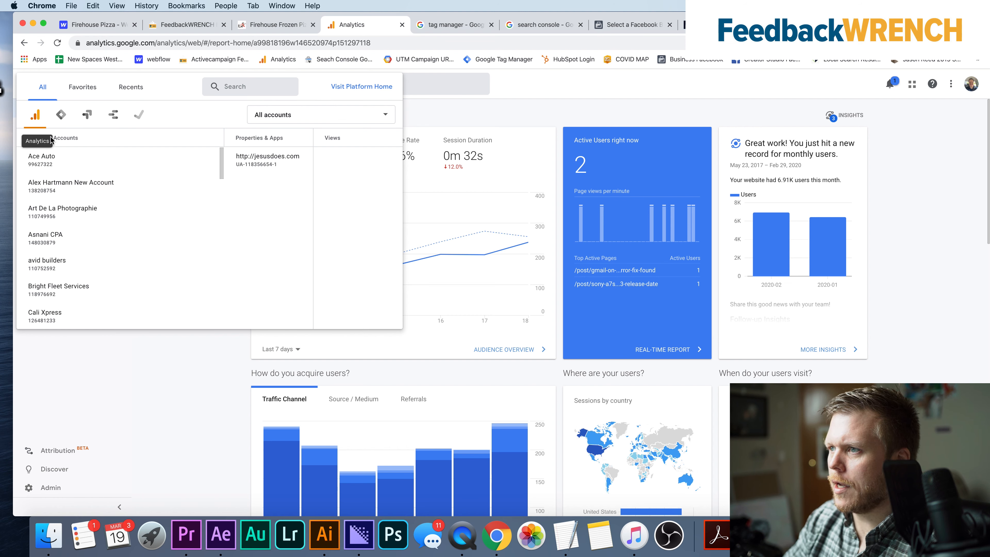
scroll(82, 191, "down", 10)
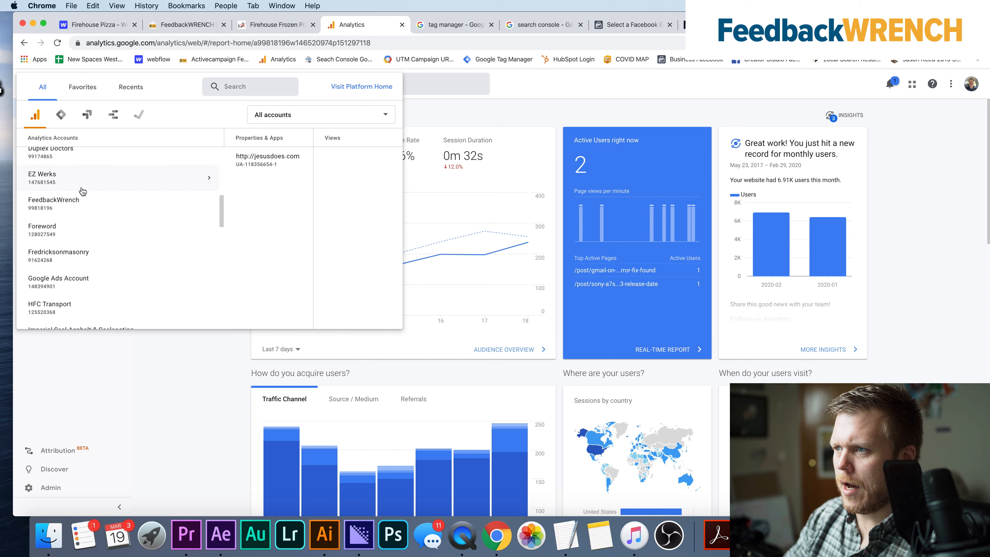
left_click(74, 204)
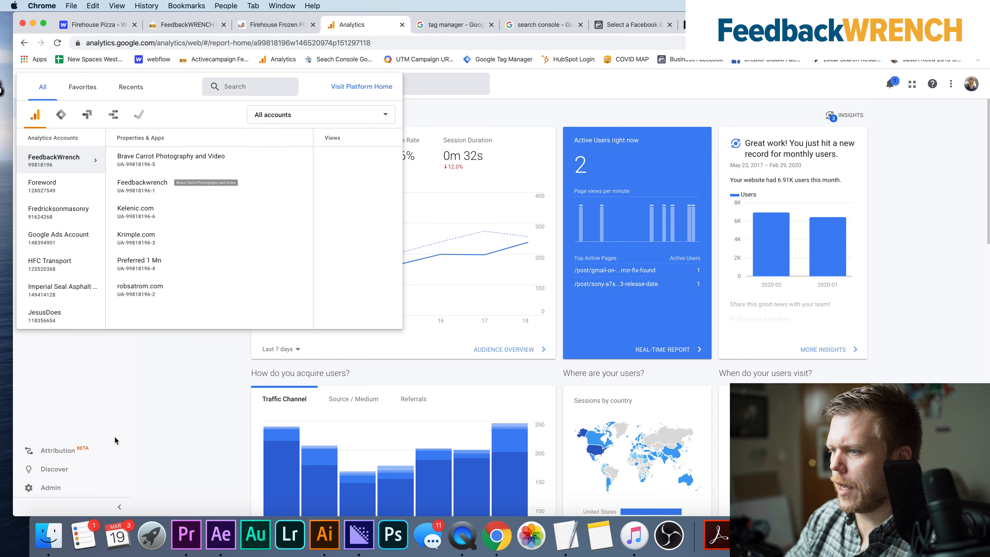
left_click(124, 432)
Start creating a new Analytics account from the admin area and name it Firehouse Frozen.
left_click(59, 490)
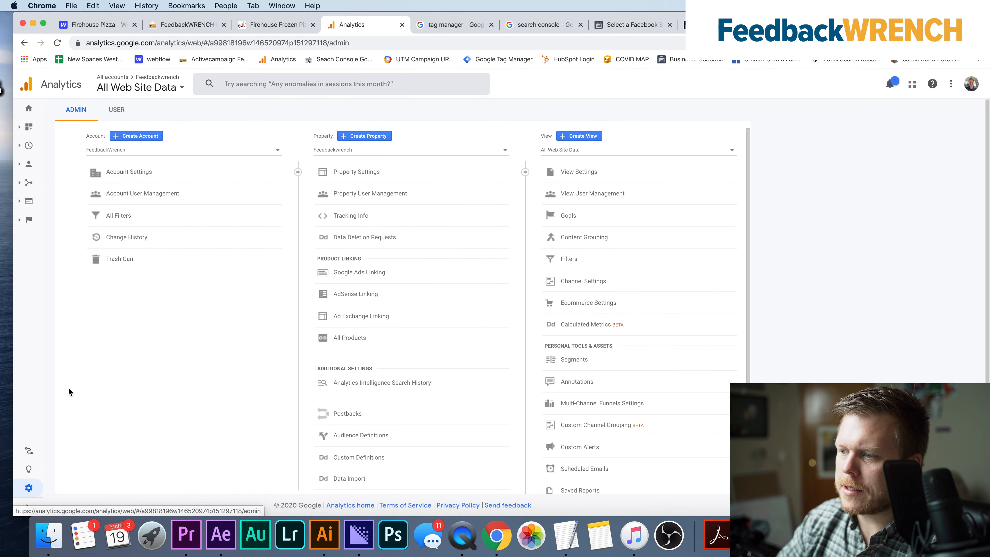
left_click(145, 136)
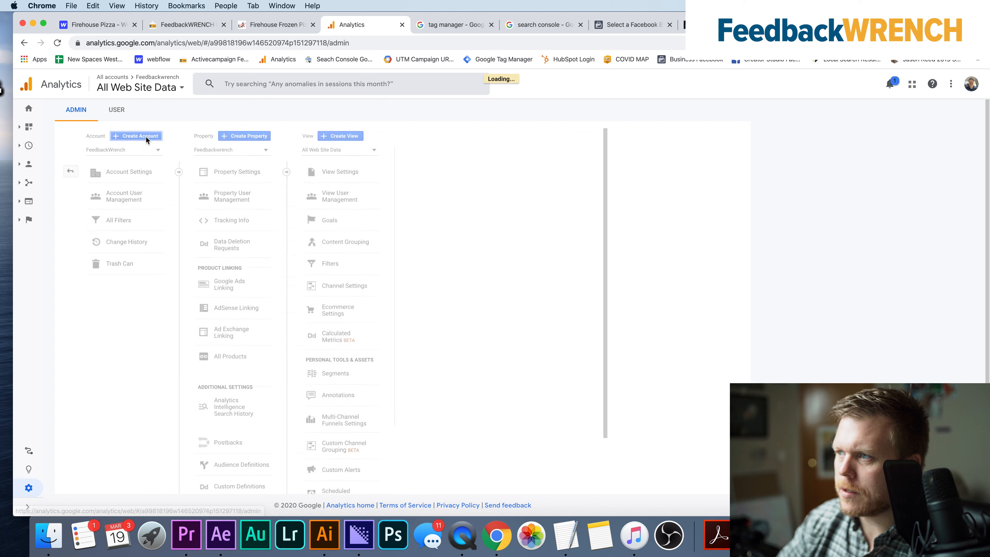
left_click(211, 242)
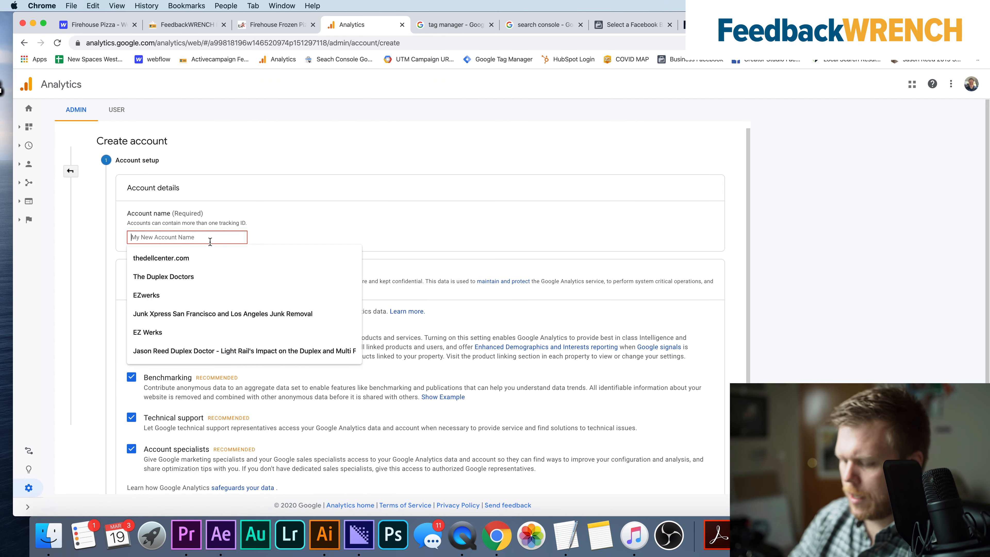
type("Firehouse Frozen")
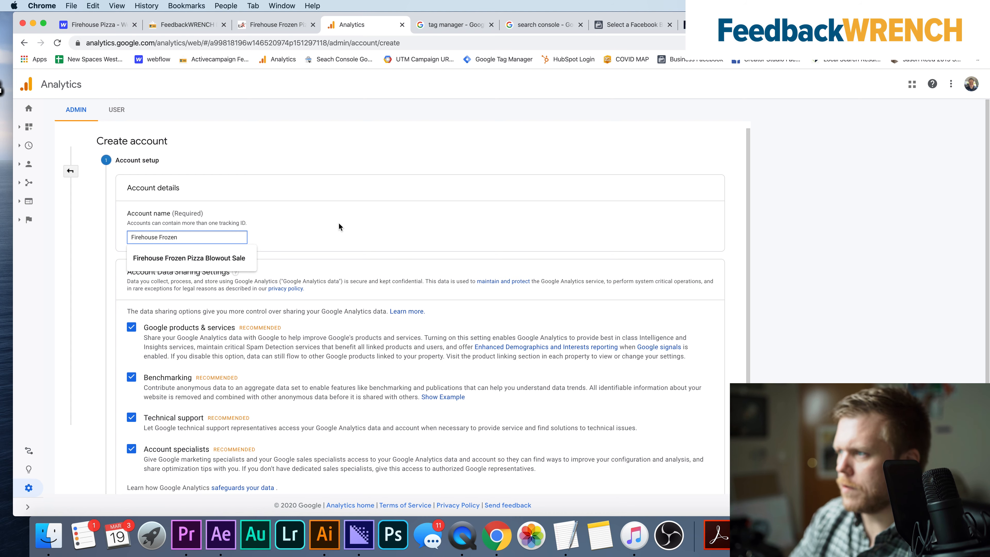
Accept the default data sharing settings and continue with Web as what the account measures.
scroll(339, 227, "down", 5)
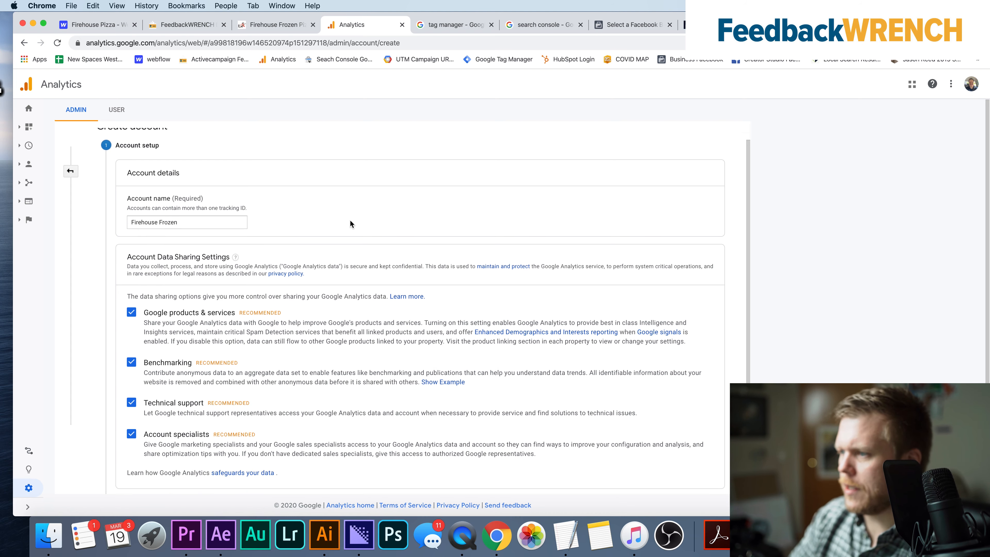
left_click(133, 436)
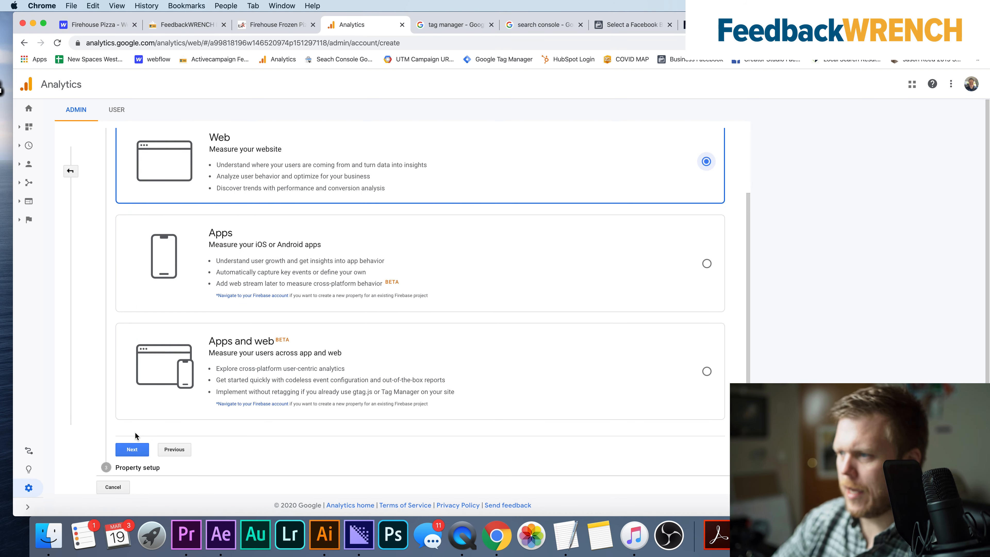
scroll(207, 190, "up", 1)
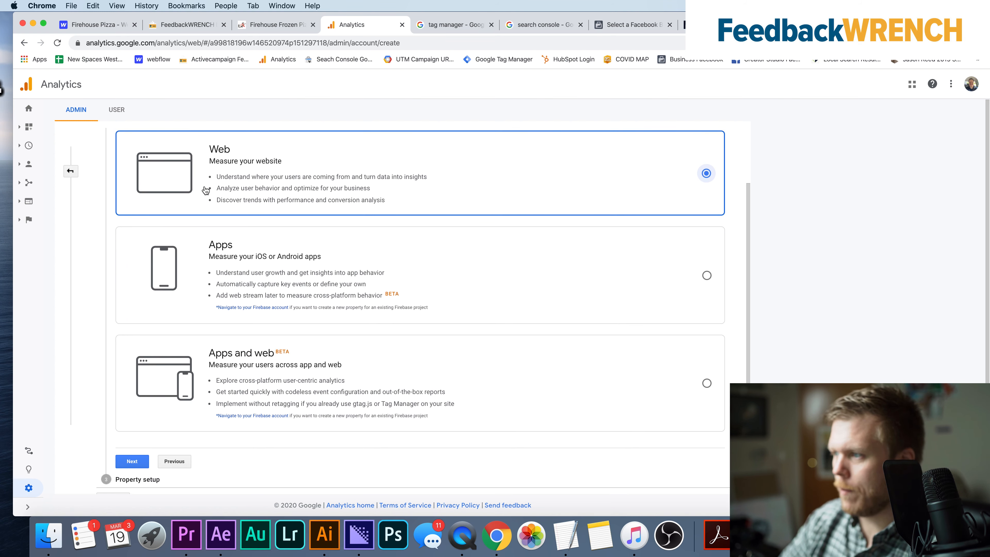
left_click(131, 461)
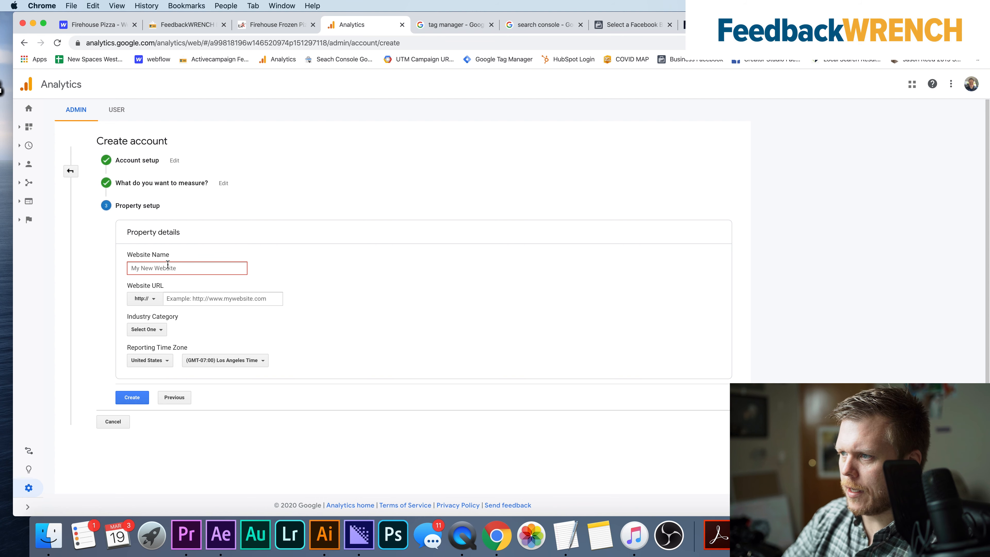
Enter Fireshouse Frozen Pizza as the website name in the property details.
type("Fireshouse Frozen Pizza")
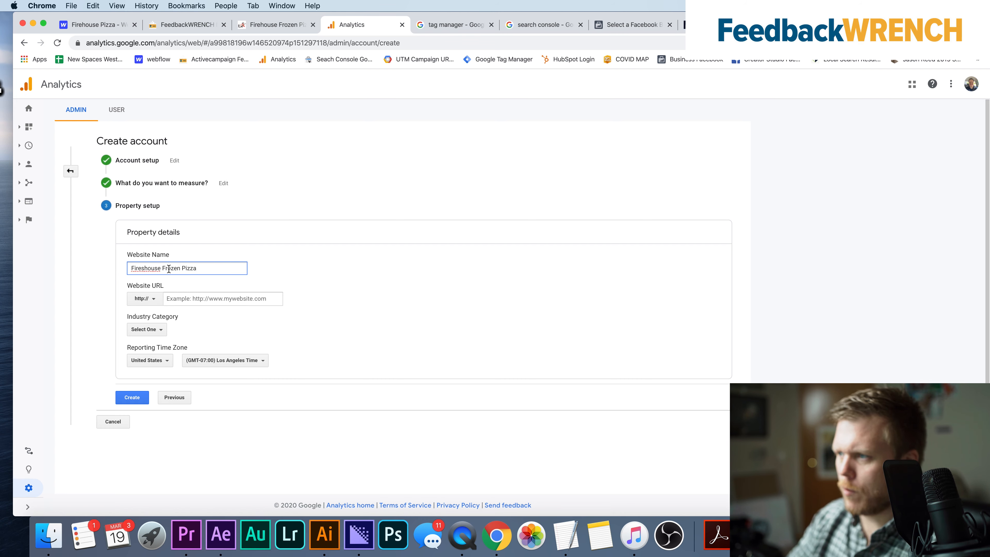
scroll(169, 269, "up", 5)
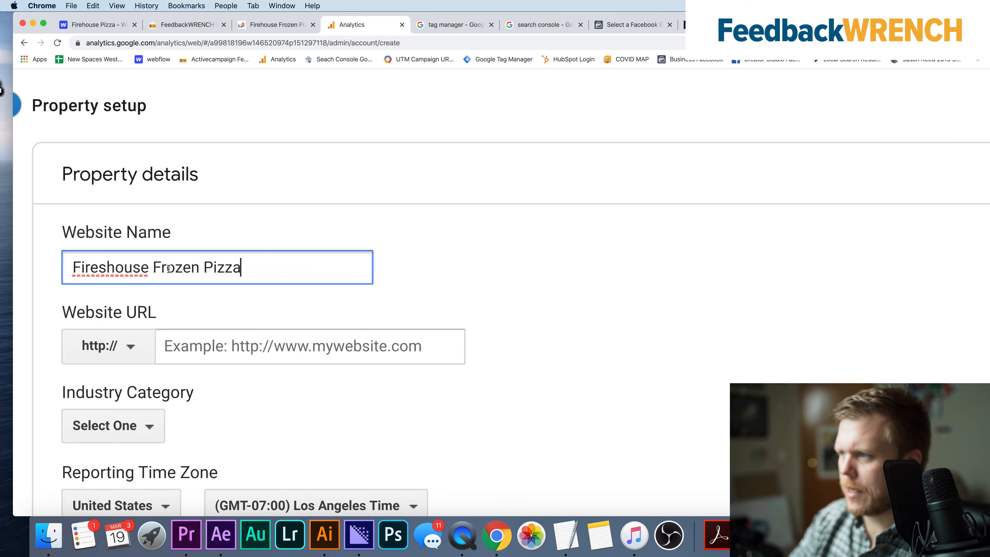
scroll(169, 268, "left", 2)
scroll(169, 269, "down", 2)
left_click(289, 281)
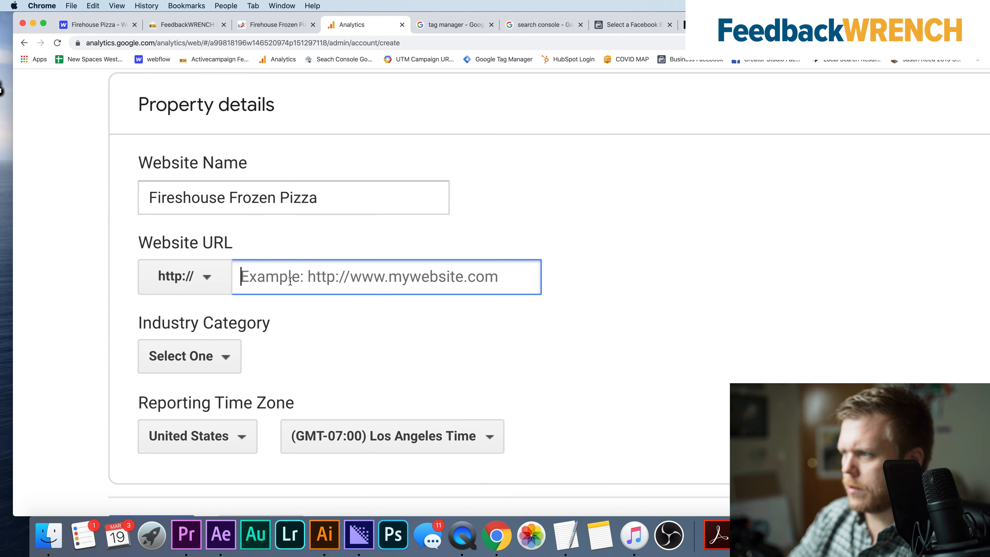
scroll(254, 282, "down", 5)
left_click(181, 276)
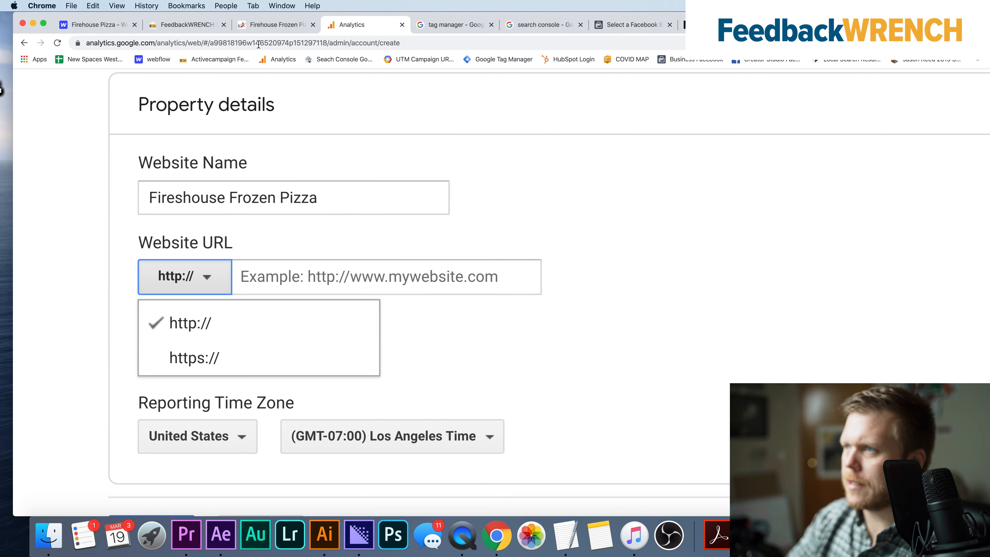
left_click(110, 26)
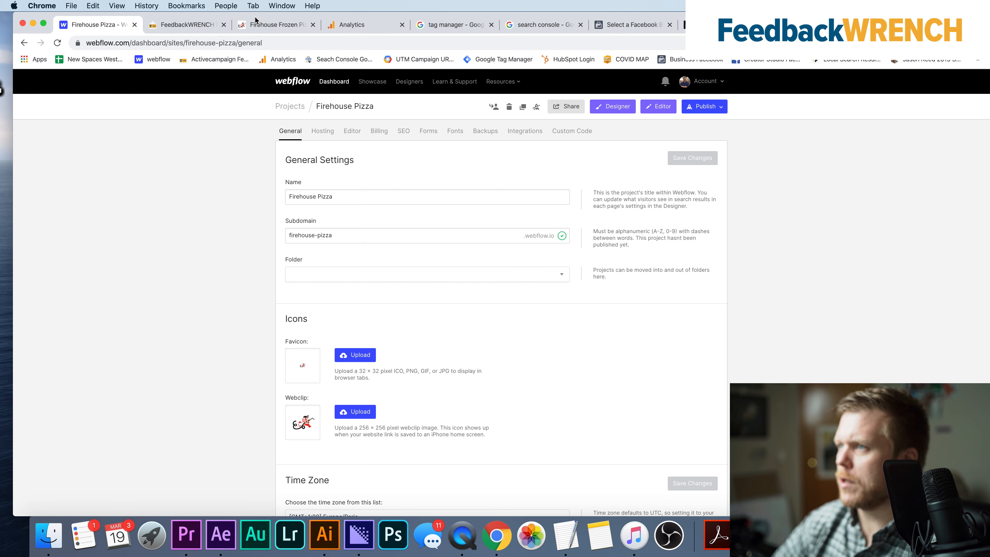
left_click(247, 22)
scroll(178, 135, "up", 5)
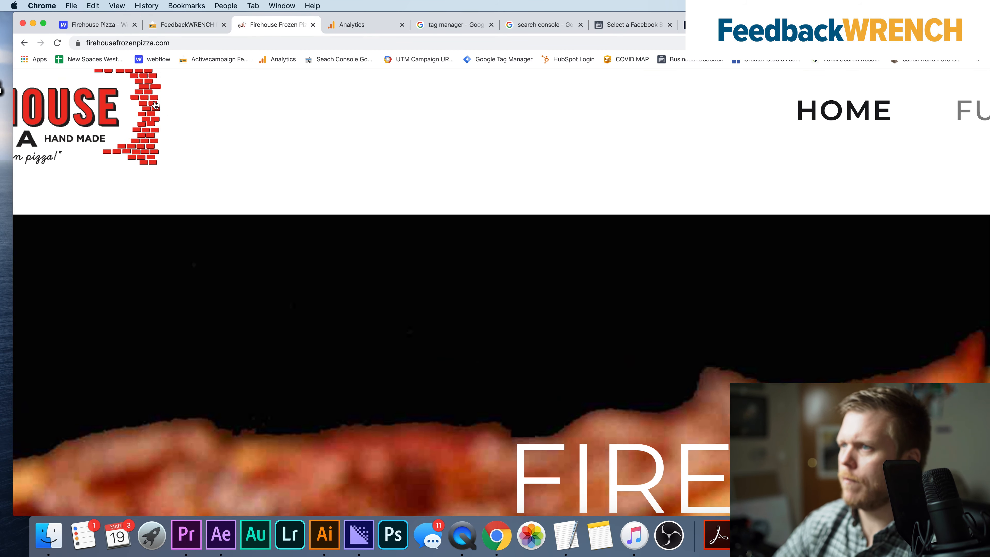
left_click(77, 43)
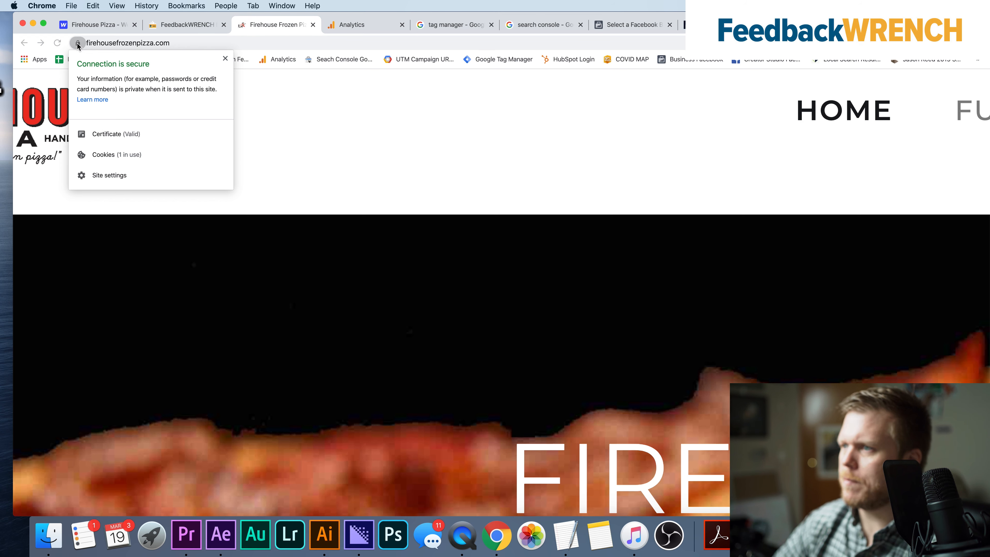
left_click(78, 45)
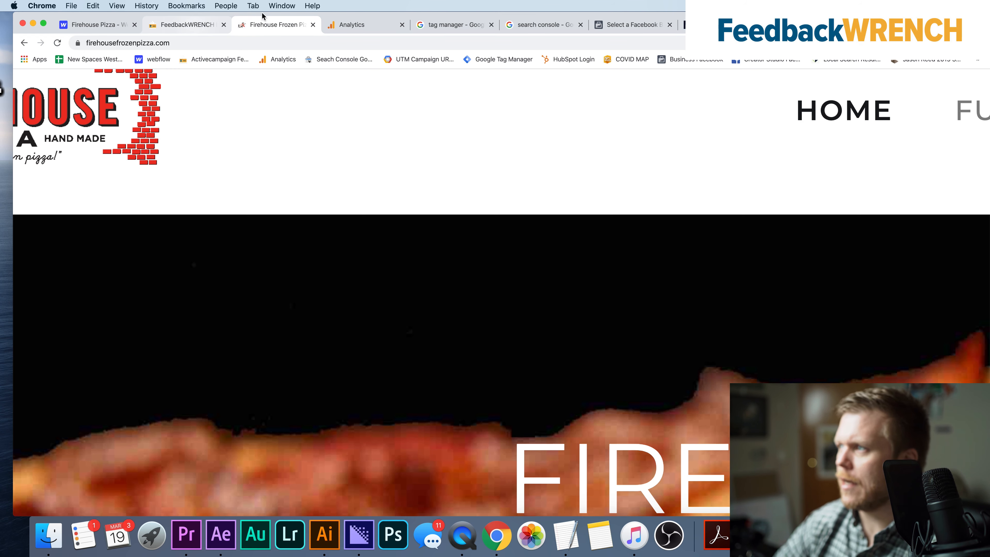
left_click(347, 25)
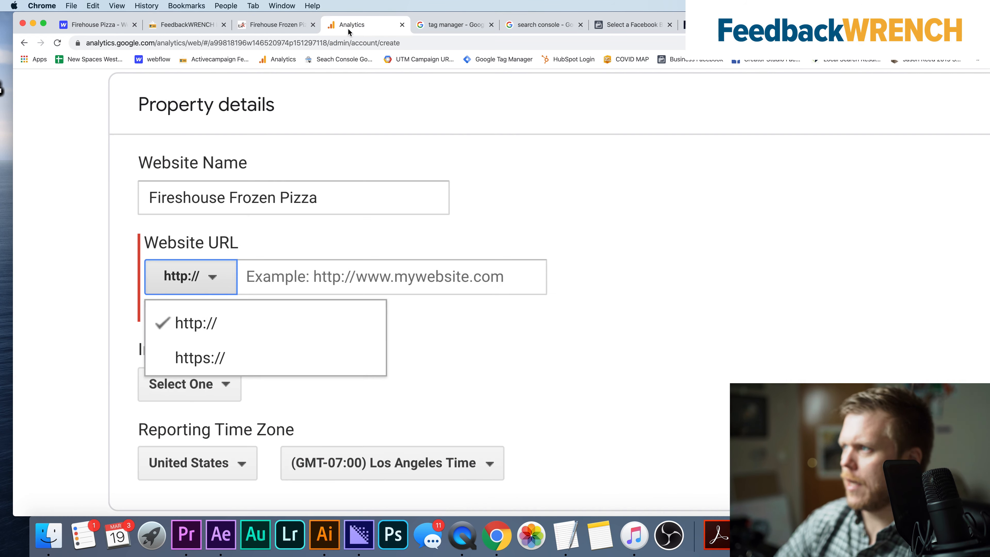
left_click(202, 359)
left_click(286, 277)
left_click(278, 25)
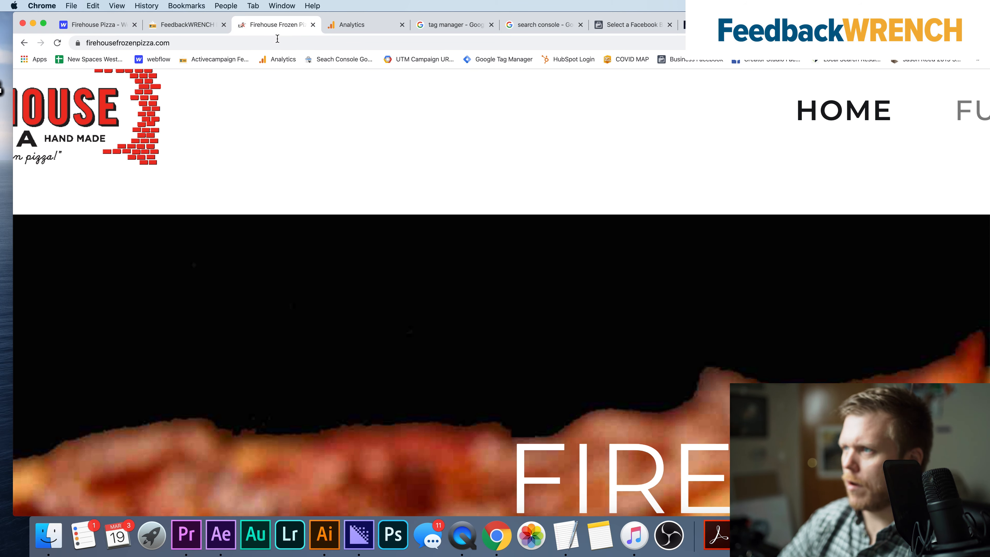
left_click(277, 43)
key("super+c")
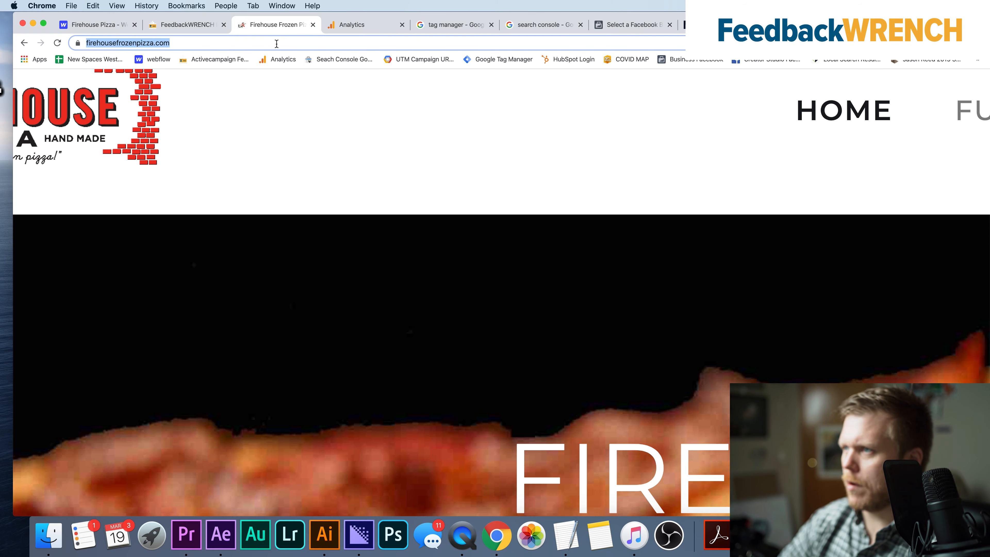
left_click(362, 26)
key("super+v")
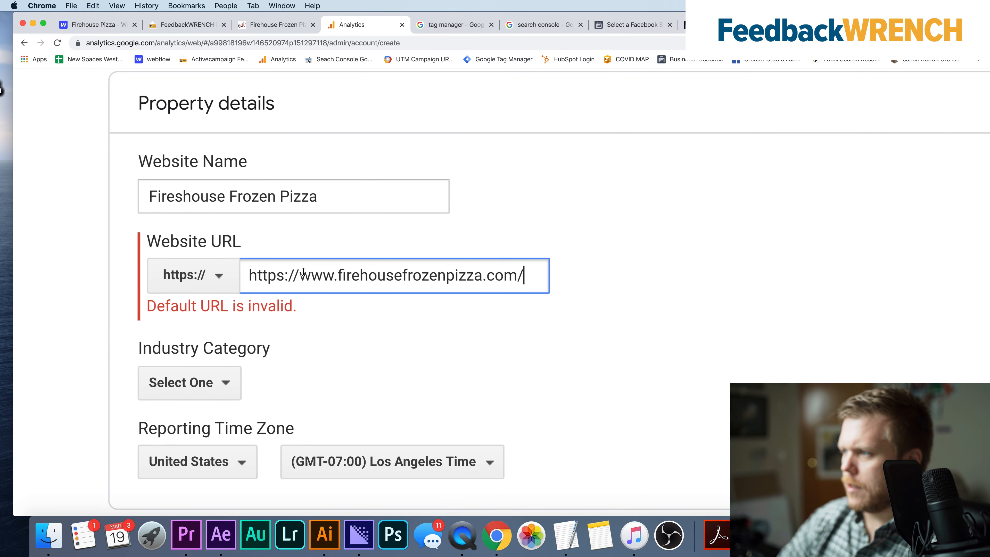
left_click_drag(301, 274, 217, 279)
key("BackSpace")
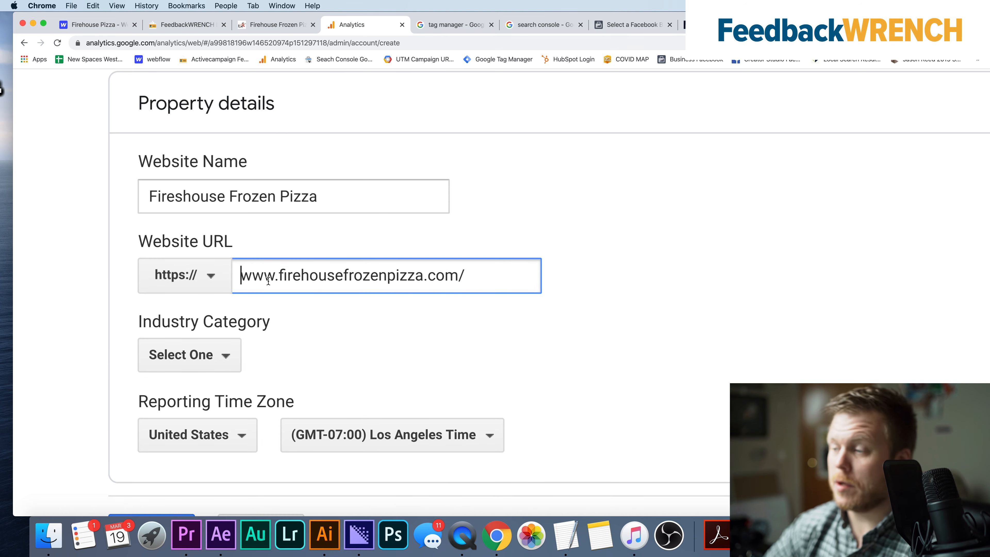
Set the property's industry category to Business and Industrial Markets.
scroll(268, 280, "down", 1)
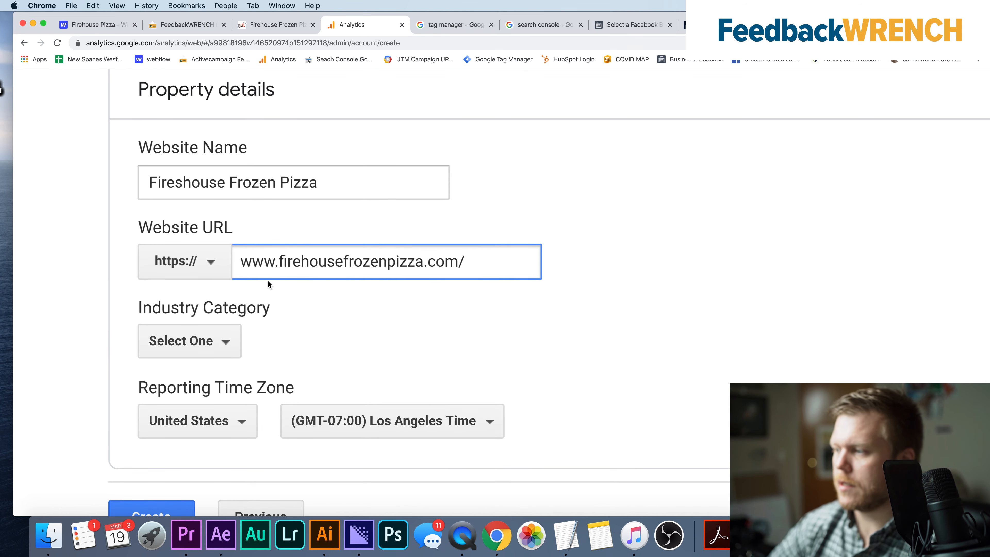
left_click(226, 350)
scroll(510, 288, "down", 5)
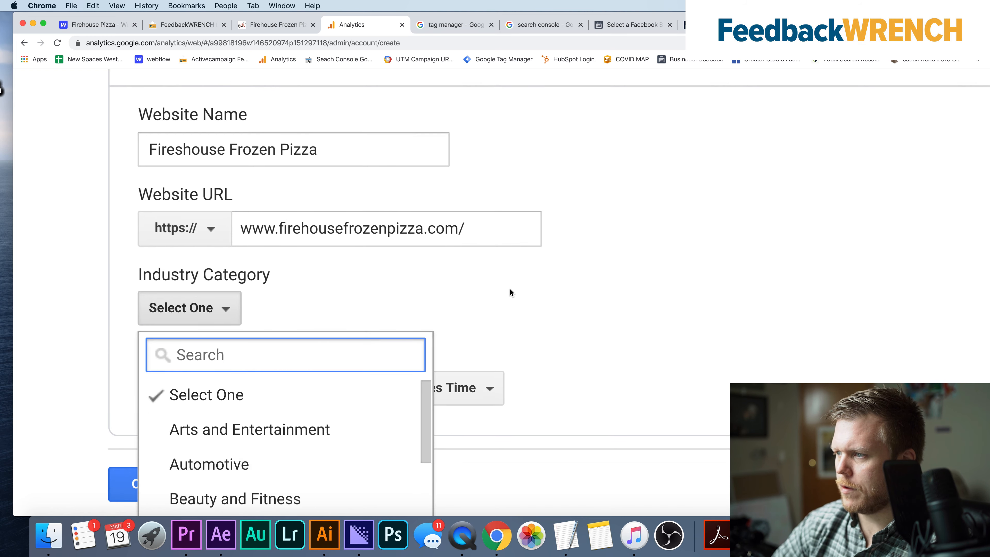
key("super+minus")
key("super+minus")
scroll(405, 374, "down", 5)
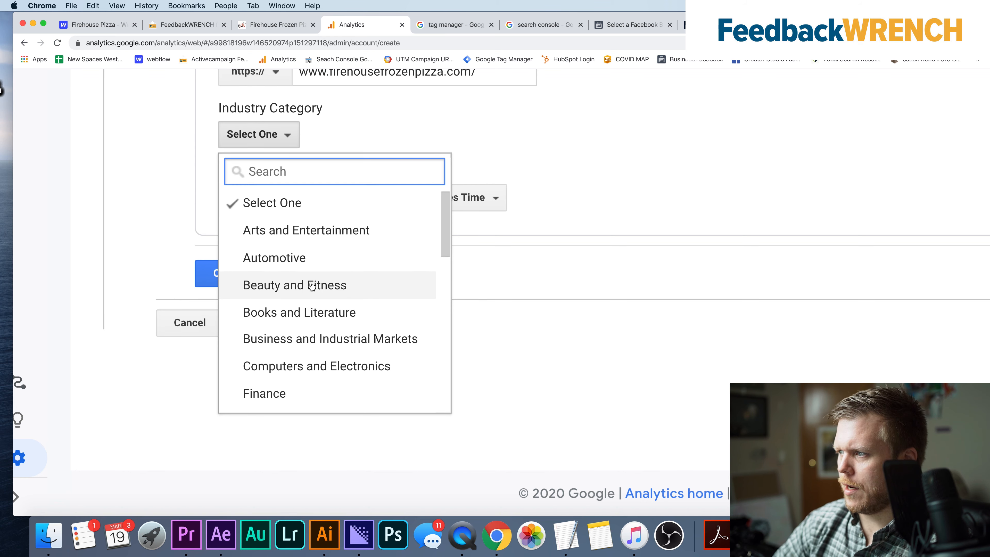
left_click(312, 338)
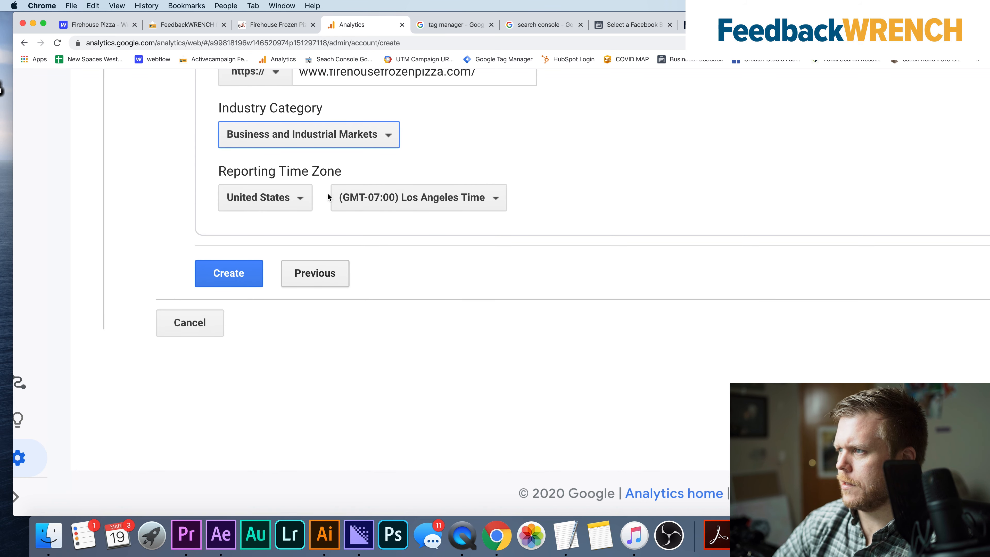
Set the property's reporting time zone to (GMT-05:00) Chicago Time.
left_click(420, 207)
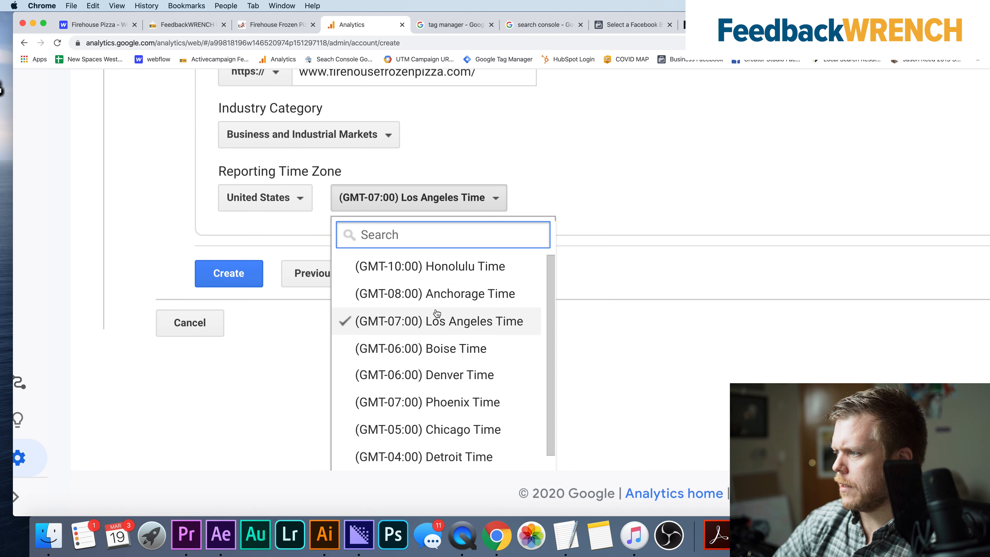
scroll(437, 313, "down", 1)
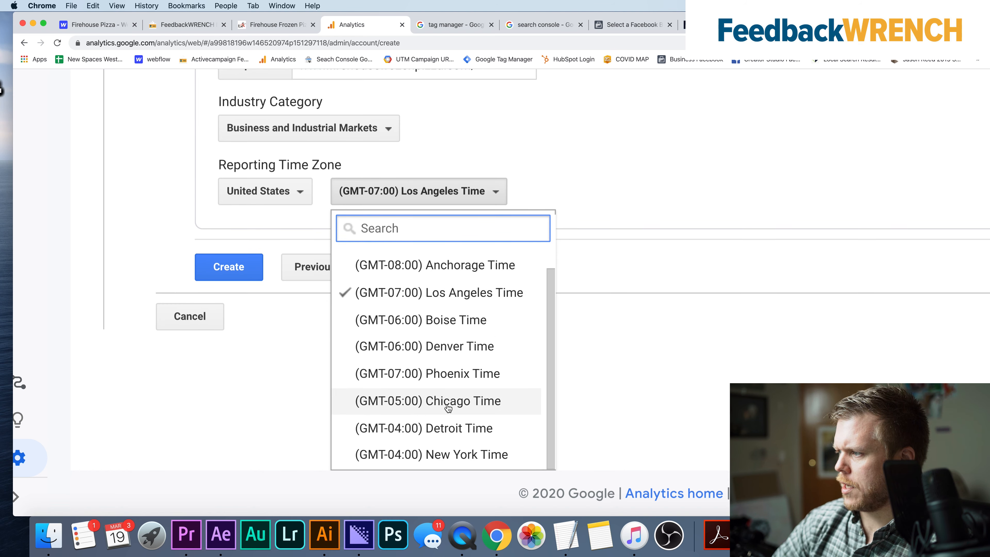
left_click(448, 405)
Create the Analytics property and accept the Terms of Service, including the Data Processing Terms required by GDPR.
left_click(241, 286)
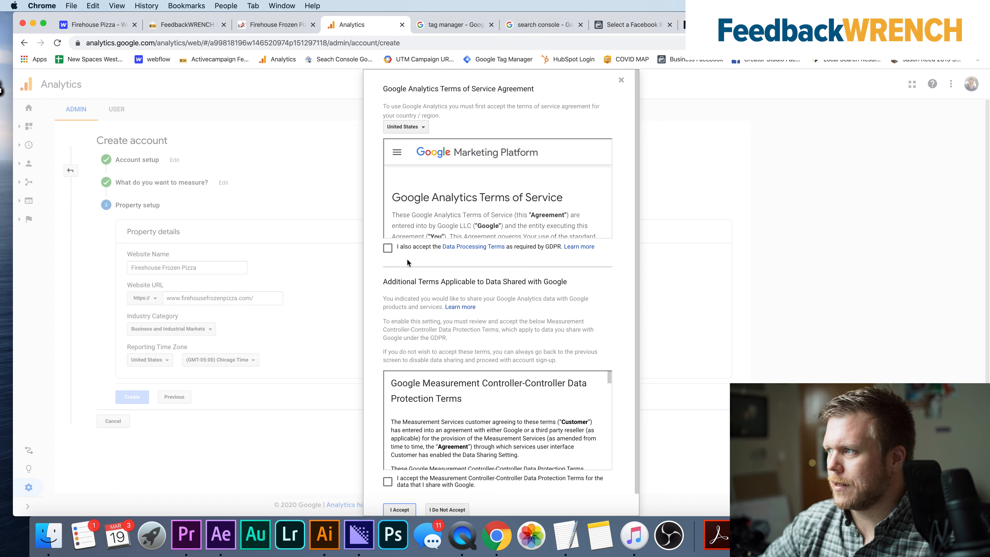
scroll(440, 332, "down", 1)
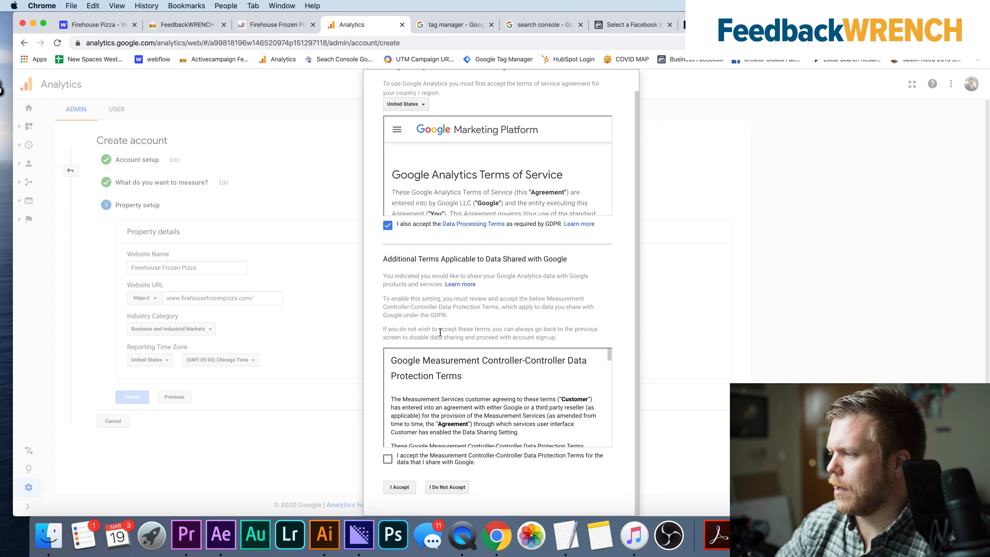
left_click(401, 488)
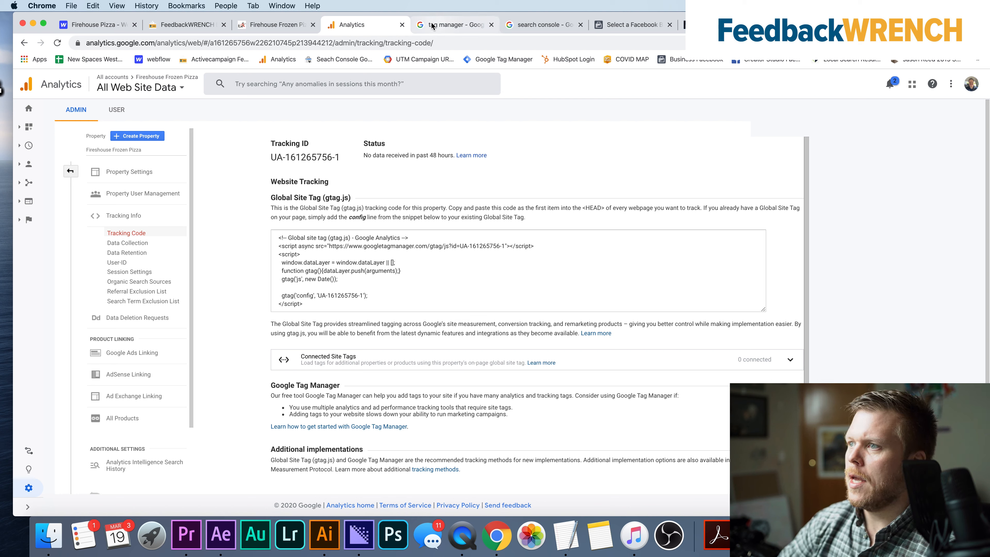
Switch from Analytics to the Google Tag Manager accounts page.
left_click(119, 88)
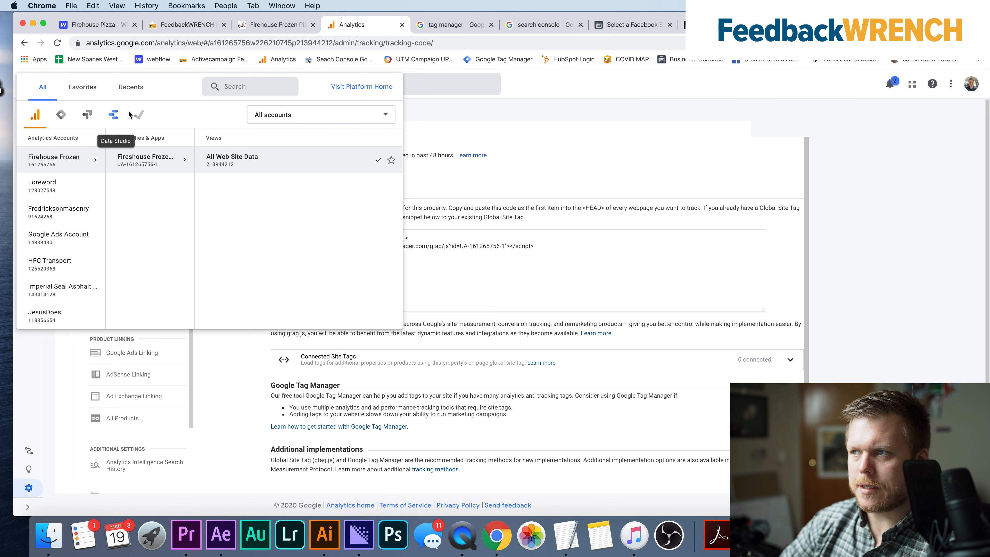
left_click(60, 116)
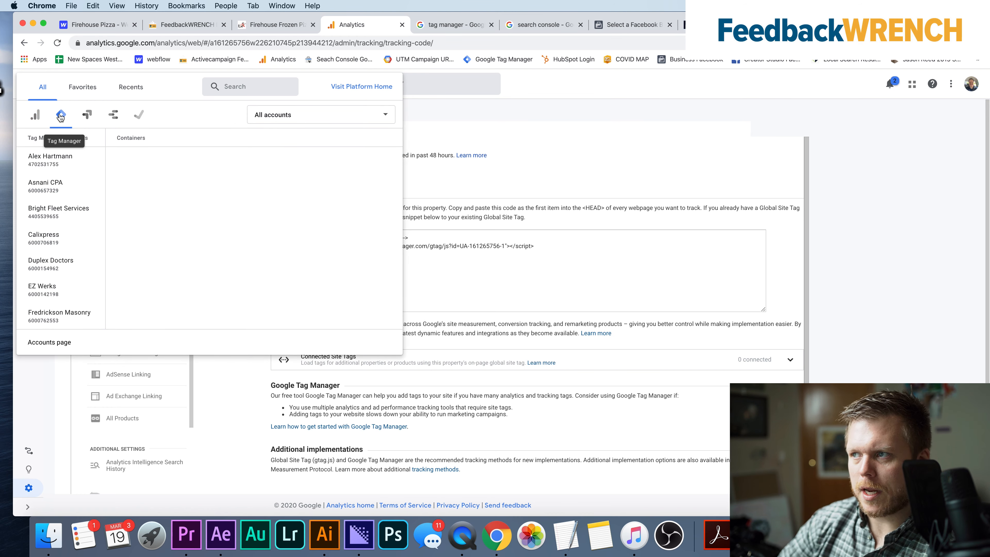
left_click(62, 345)
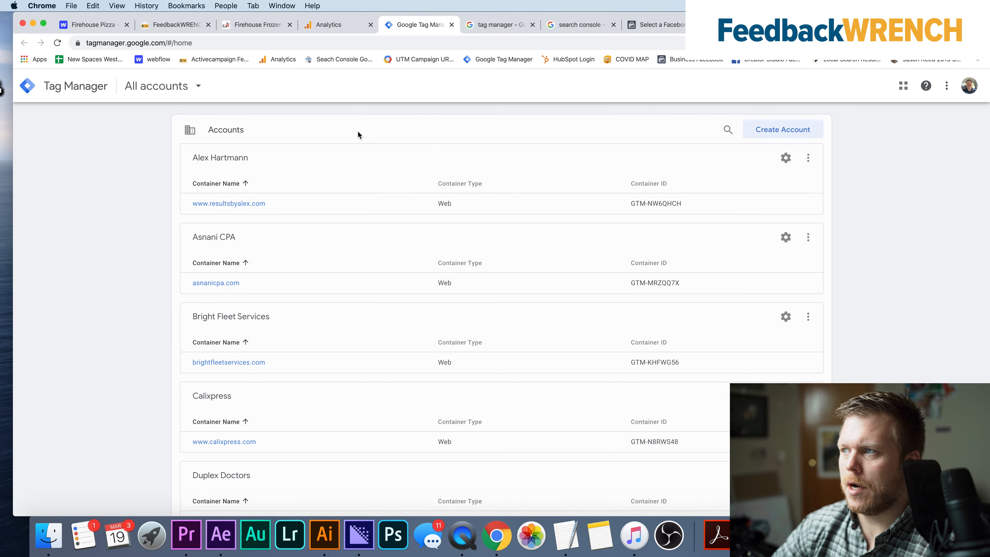
Start a new Tag Manager account named Firehouse Frozen Pizza and enable sharing data anonymously with Google and others.
left_click(773, 134)
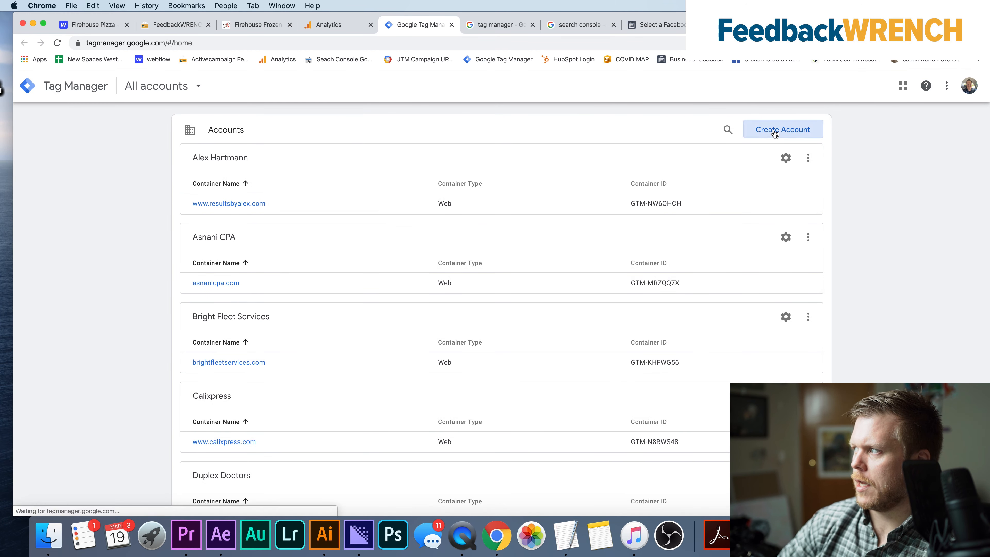
left_click(257, 234)
type("Firehouse Frozen Pizza")
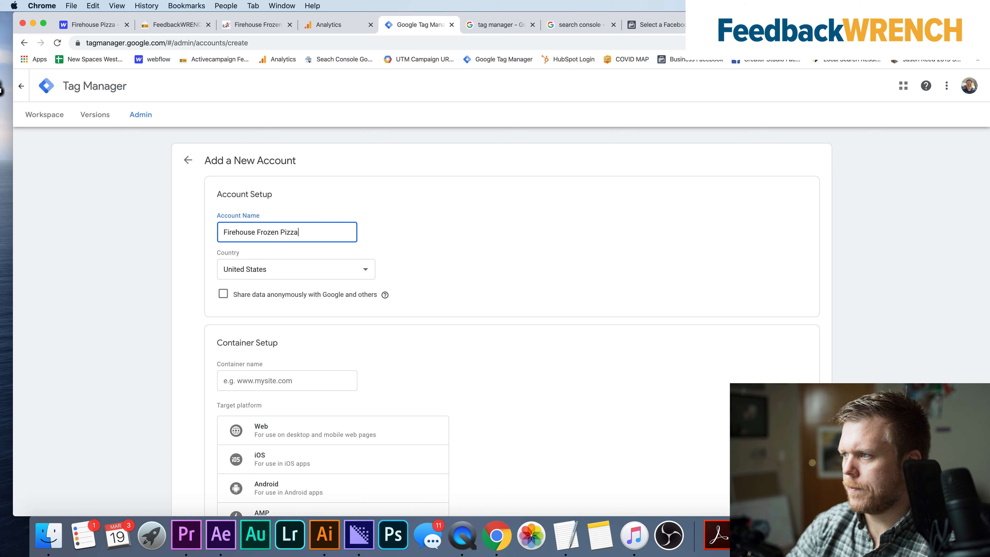
scroll(279, 252, "down", 1)
left_click(267, 262)
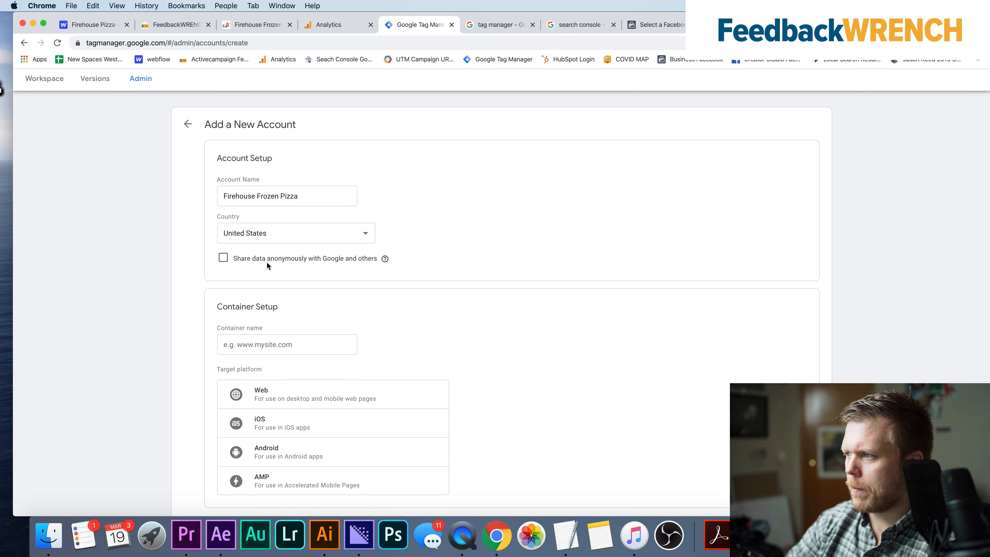
left_click(225, 259)
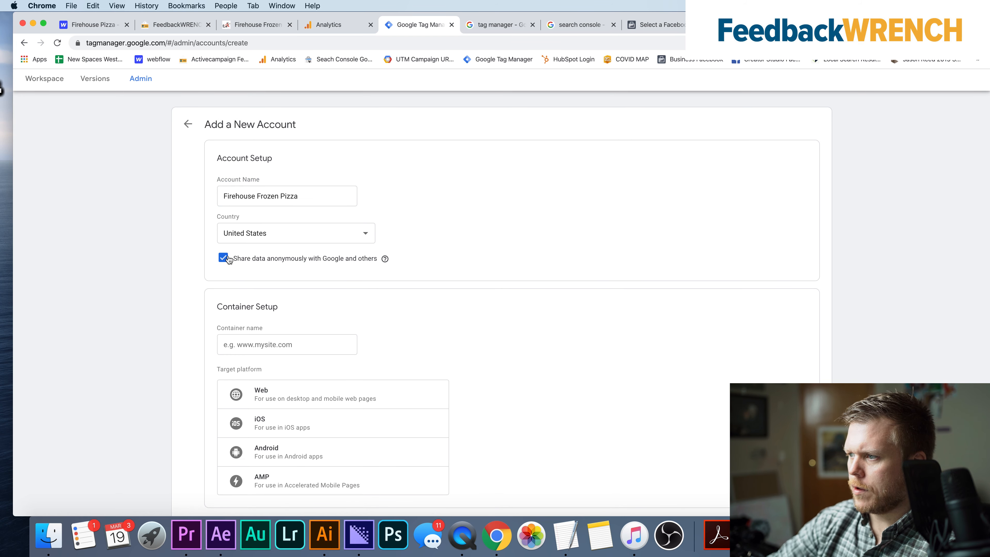
scroll(229, 260, "down", 2)
left_click(234, 281)
type("https://www.firehousefrozenpizza.com/")
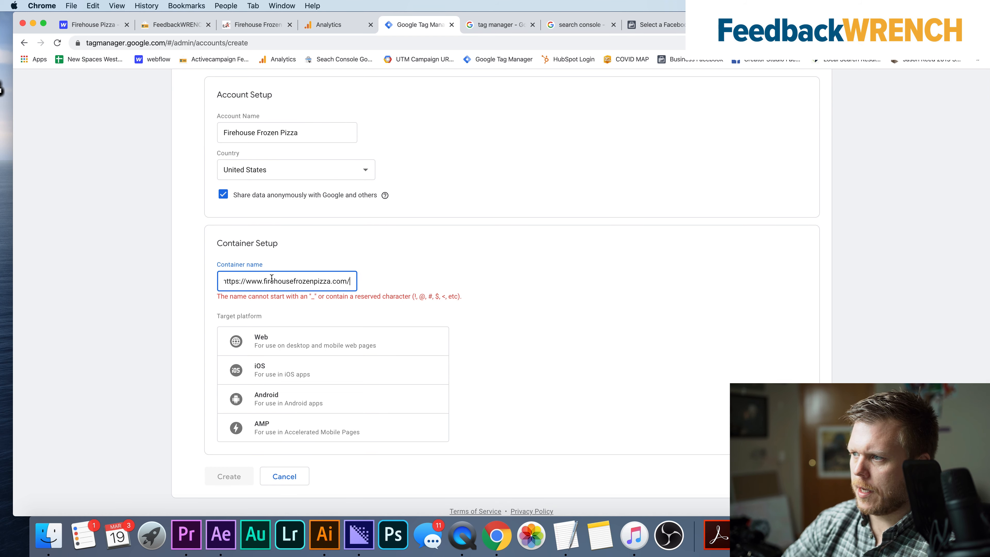
left_click_drag(246, 282, 203, 282)
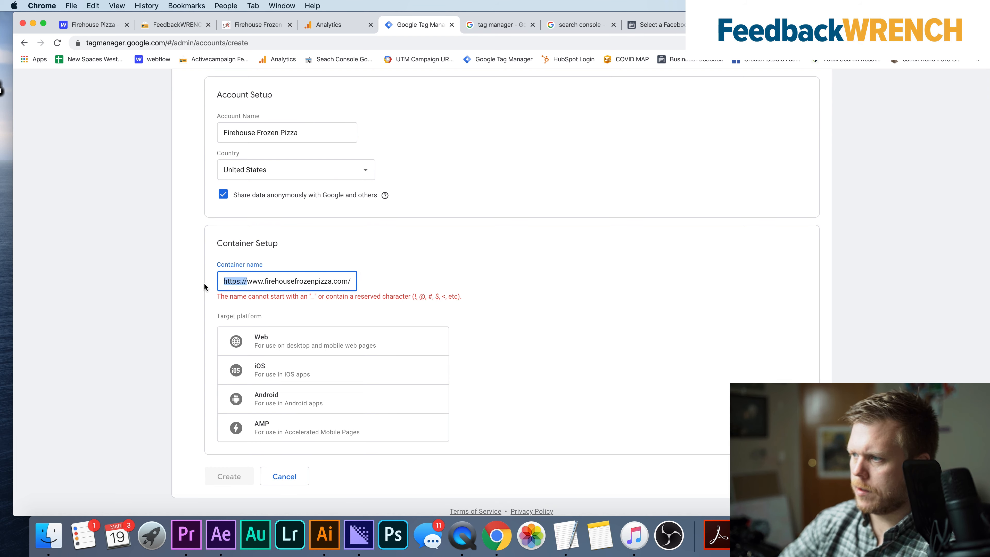
key("BackSpace")
left_click(341, 279)
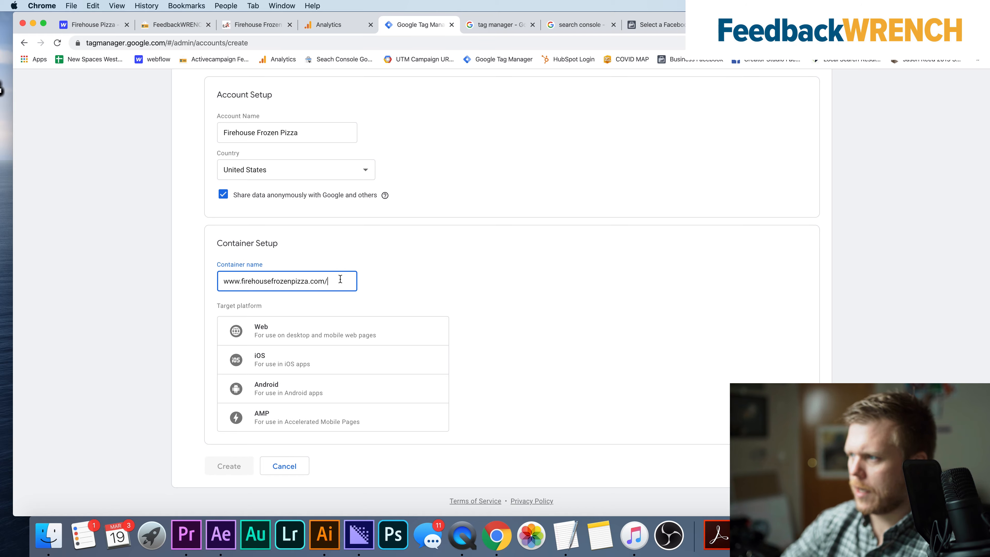
key("BackSpace")
left_click(307, 335)
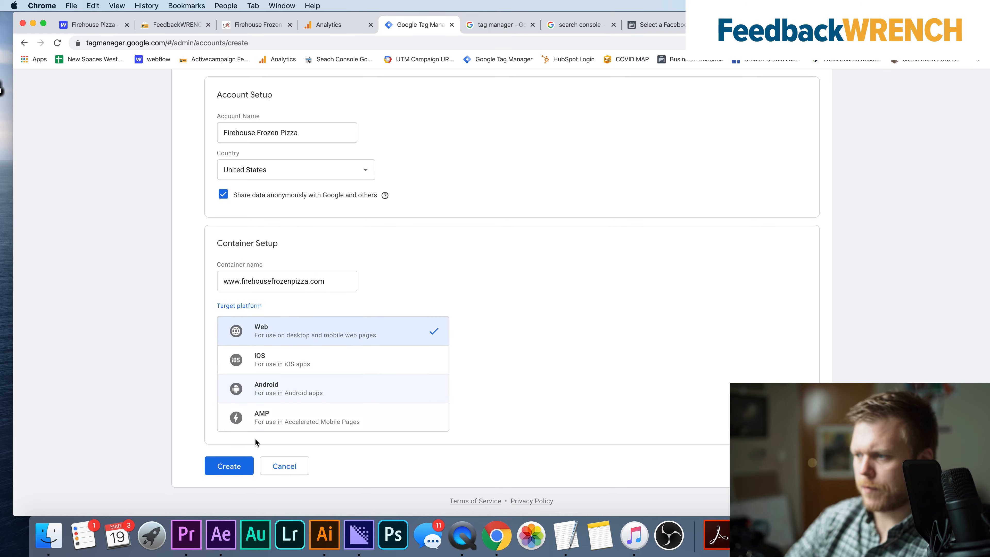
Create the Tag Manager account and accept the Terms of Service Agreement together with the GDPR Data Processing Terms.
left_click(229, 466)
scroll(497, 183, "down", 5)
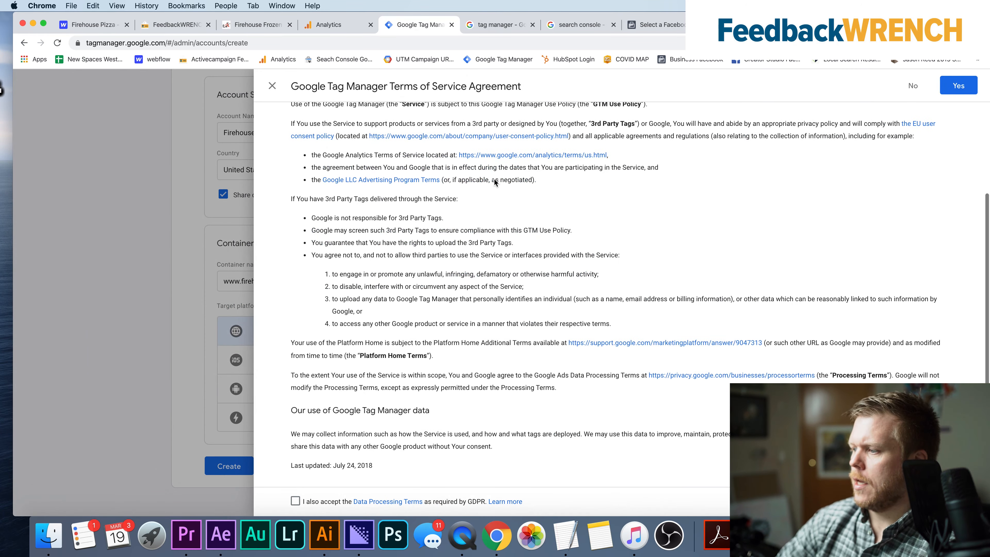
left_click(295, 502)
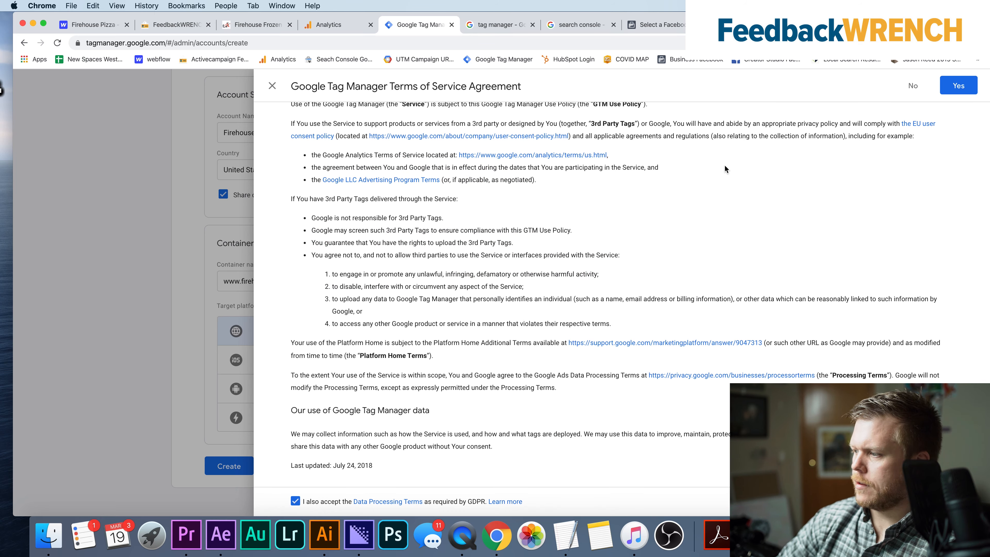
left_click(959, 84)
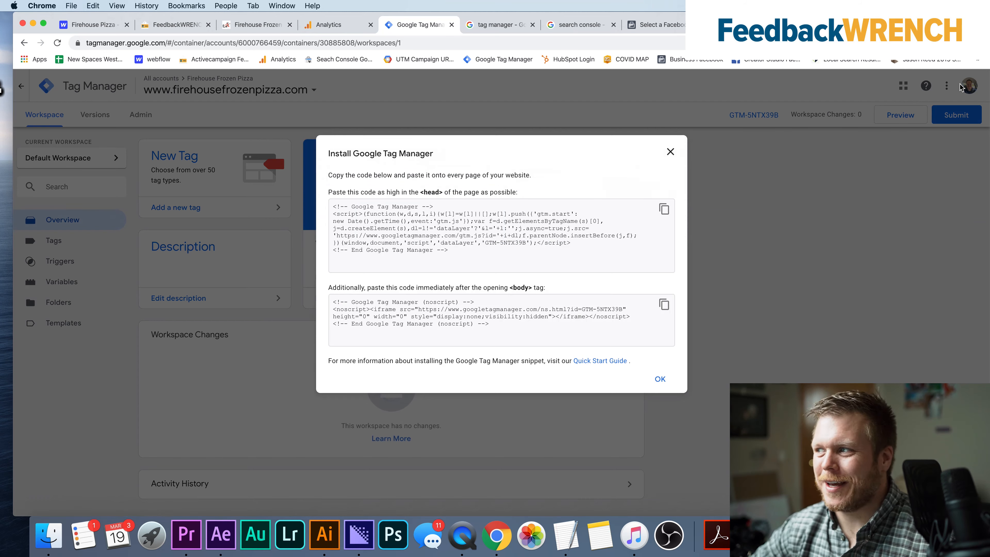
Copy the entire Google Tag Manager snippet intended for the page's <head>.
triple_click(486, 228)
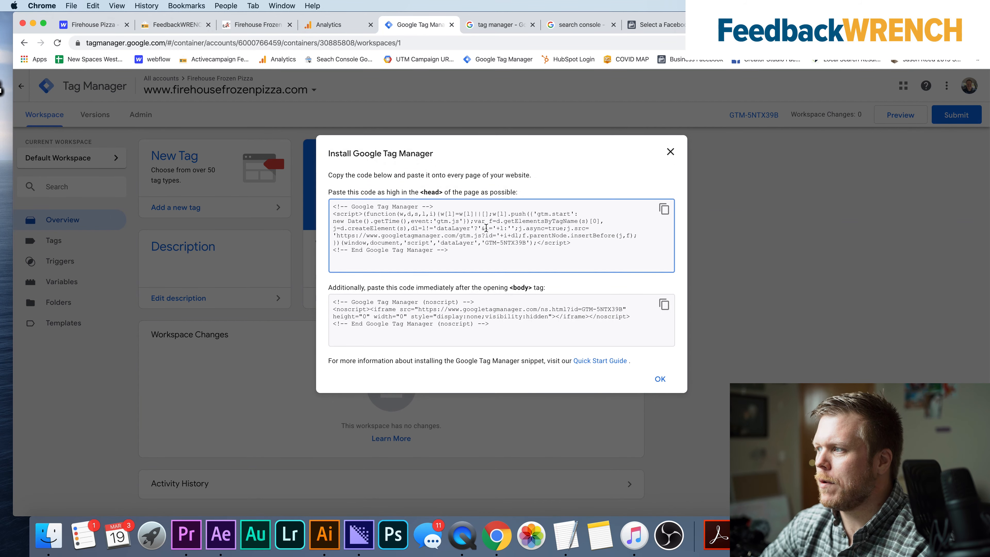
left_click(477, 251)
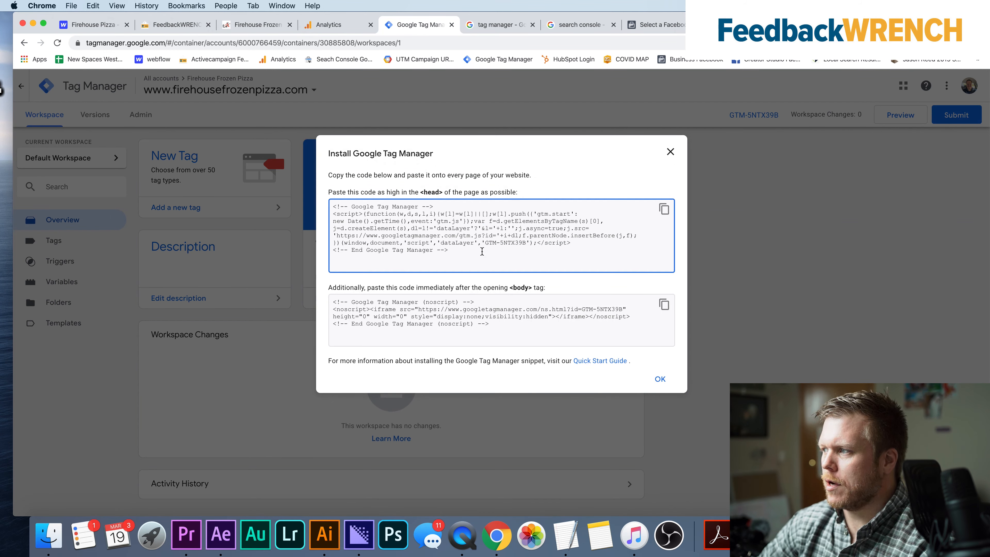
left_click_drag(449, 250, 333, 205)
key("super+c")
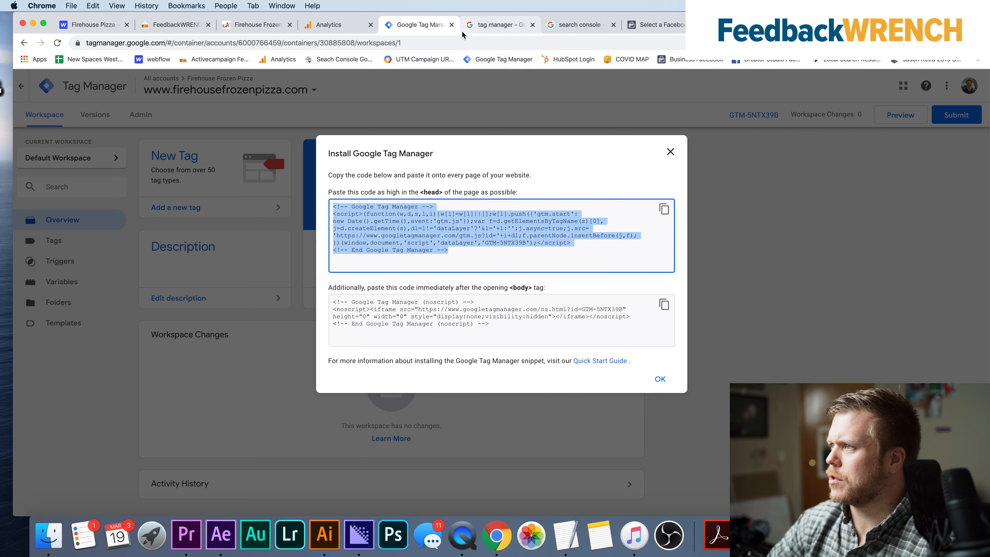
Switch to the Firehouse Pizza project in Webflow and paste the Tag Manager snippet into its custom head code.
left_click(89, 25)
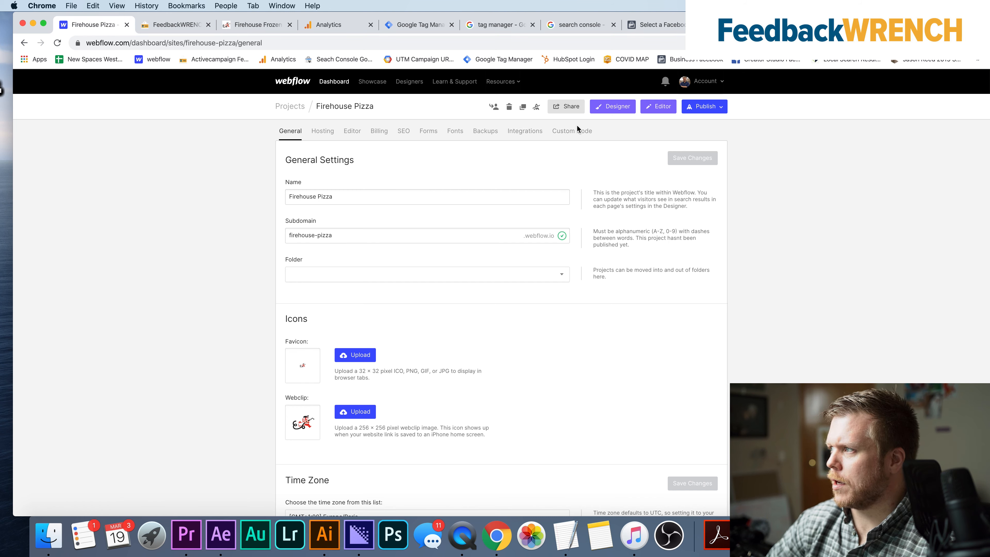
left_click(579, 134)
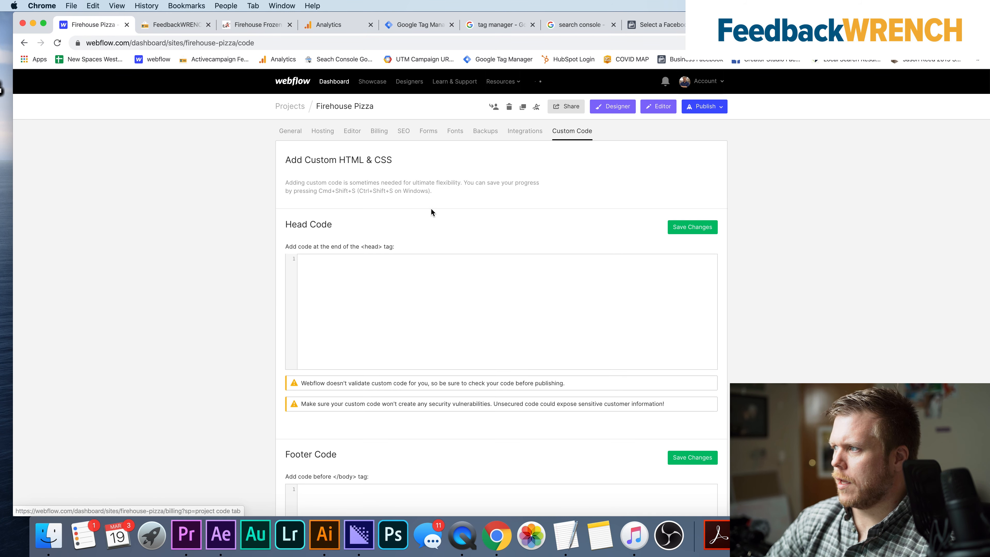
left_click(386, 263)
key("super+v")
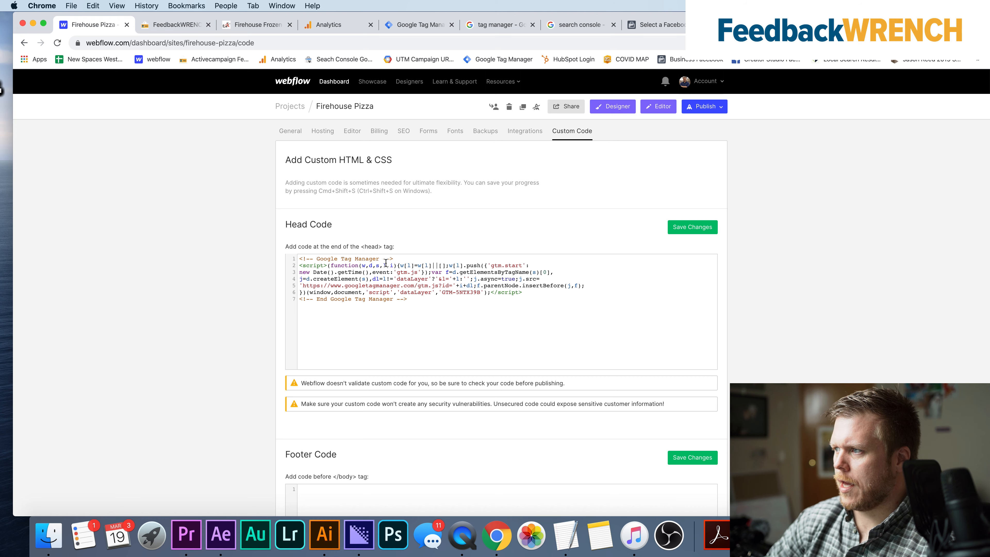
Copy the Tag Manager noscript <body> snippet and paste it into the Webflow project's footer code.
scroll(416, 424, "down", 3)
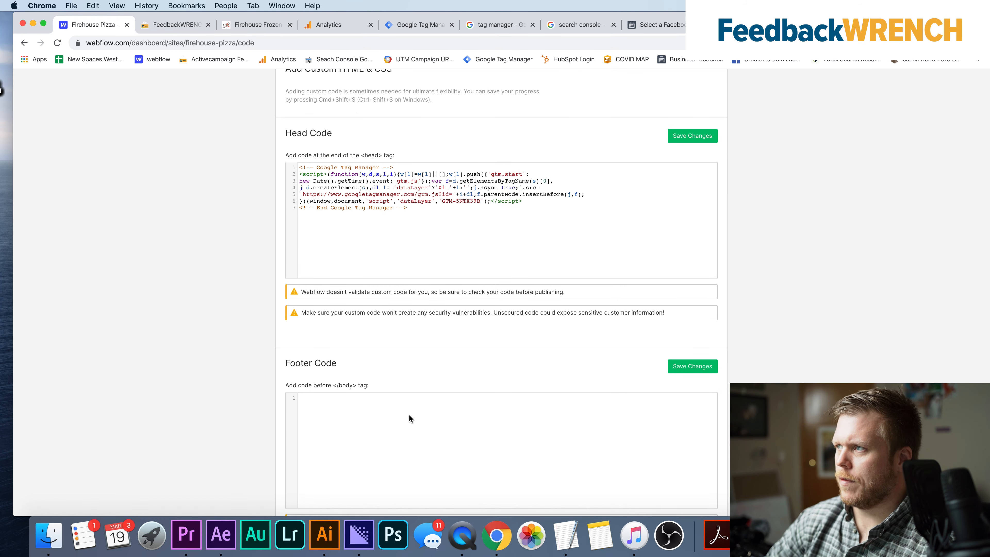
left_click(407, 25)
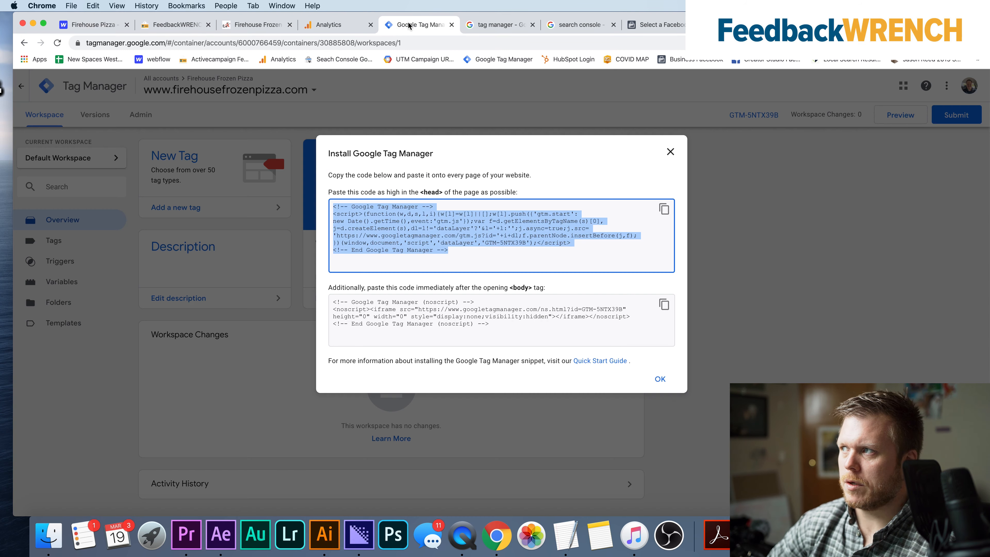
left_click(664, 304)
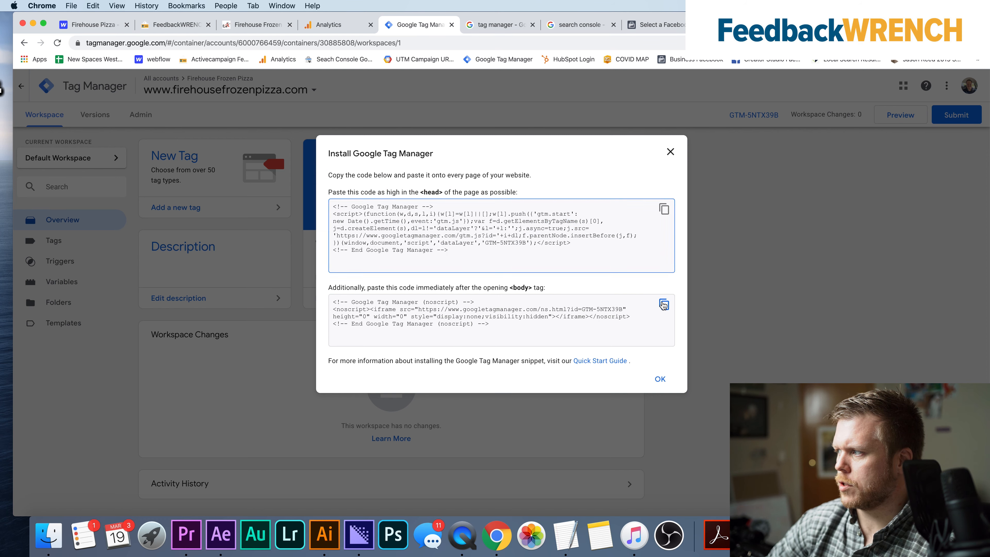
left_click(94, 24)
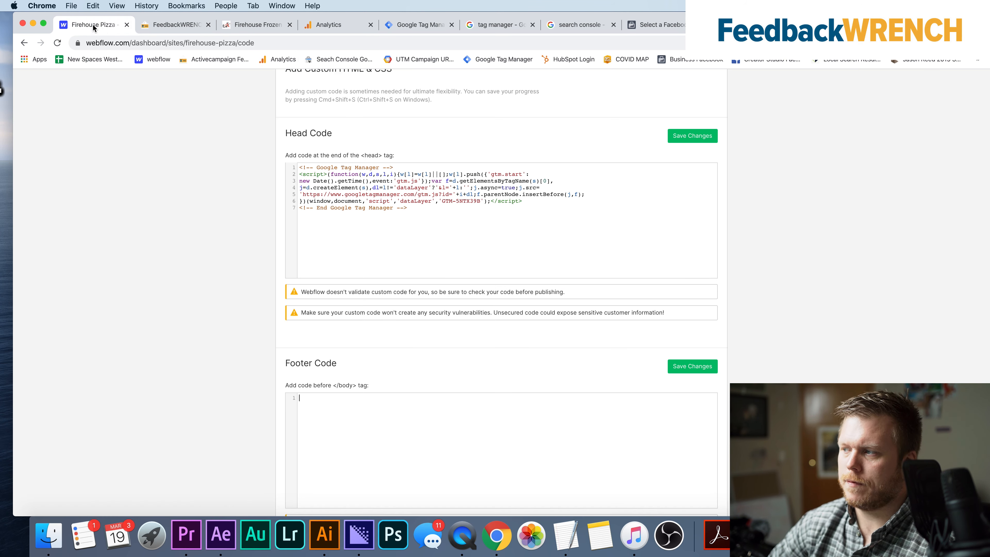
key("cmd+v")
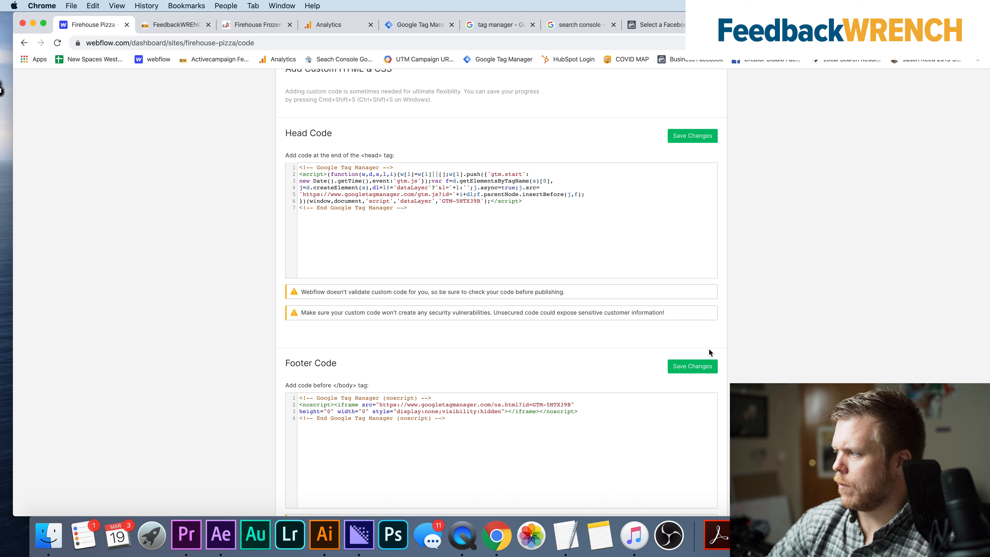
left_click(702, 368)
scroll(700, 156, "up", 3)
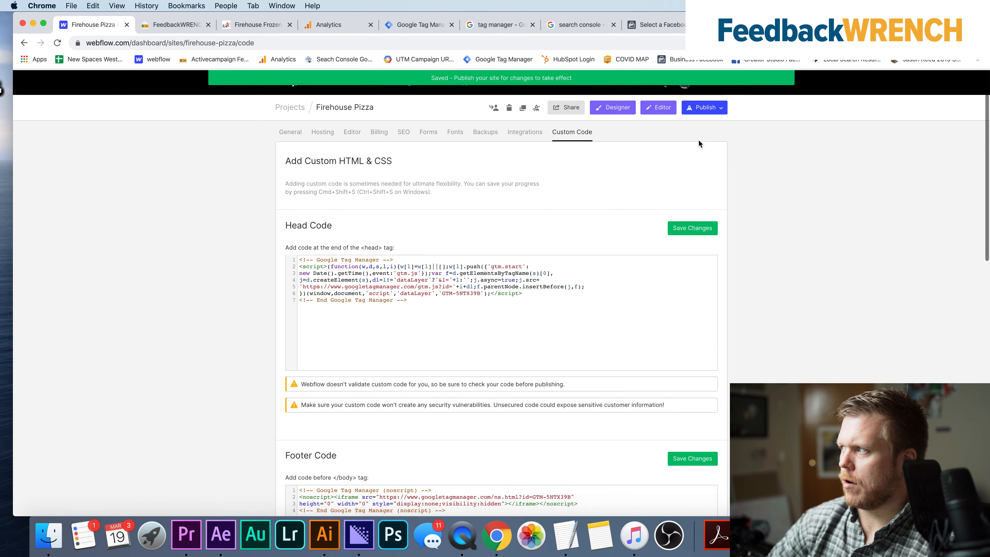
left_click(705, 106)
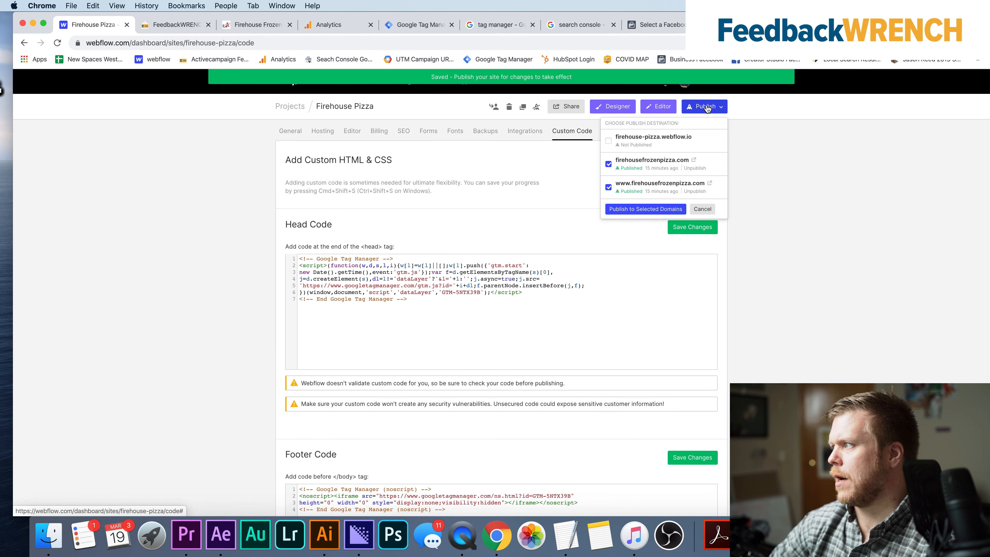
left_click(643, 210)
Open the newspaces.com WordPress dashboard in the search console tab and log in with the saved credentials.
left_click(573, 24)
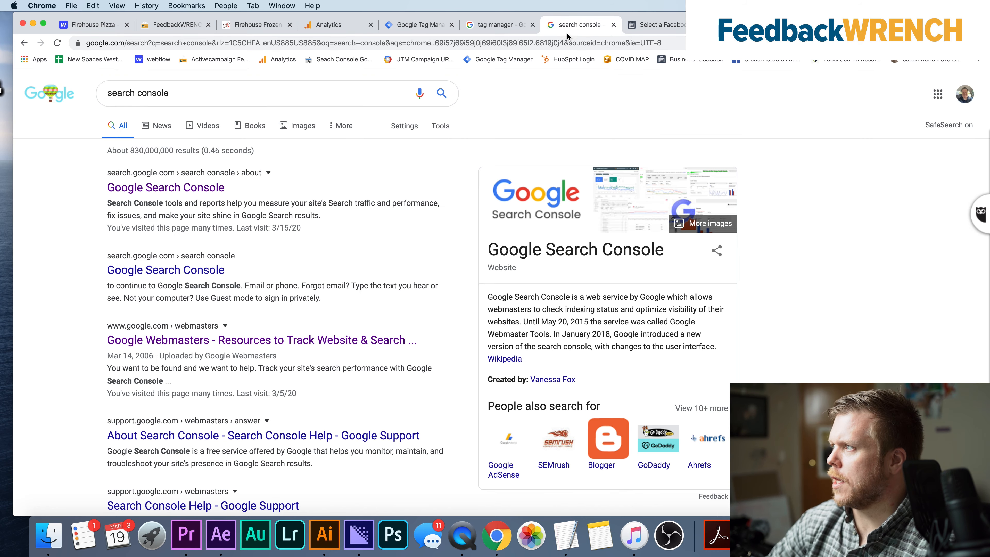
left_click(560, 43)
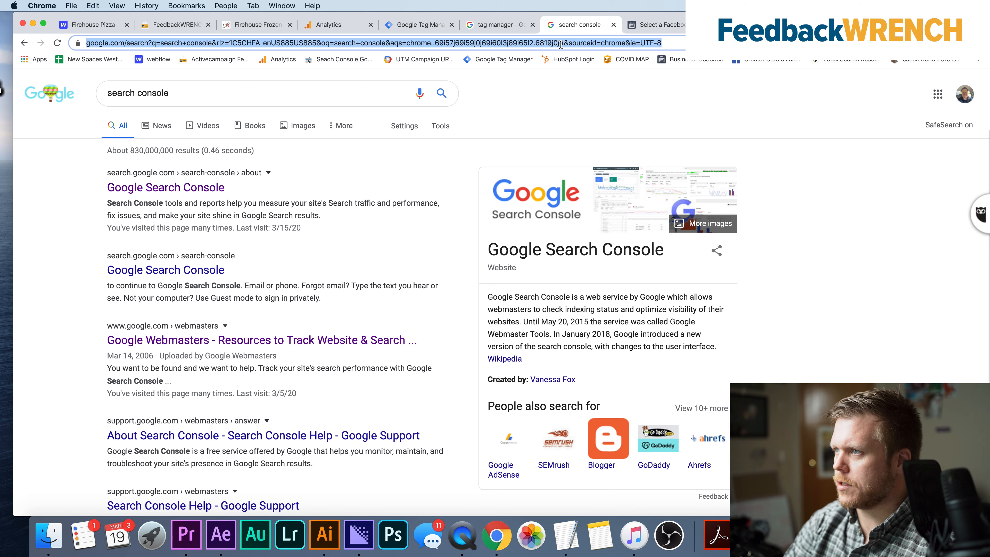
type("newspaces.com")
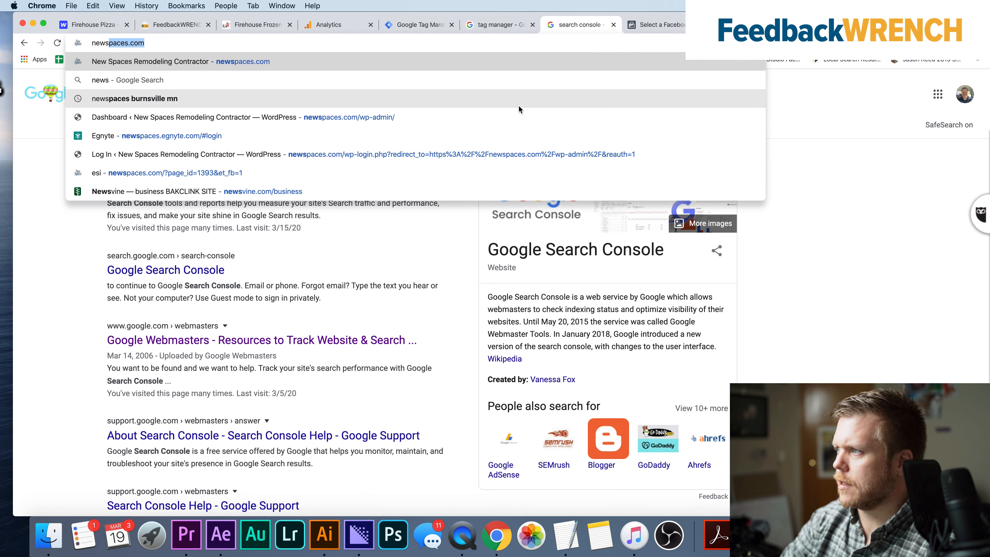
left_click(517, 116)
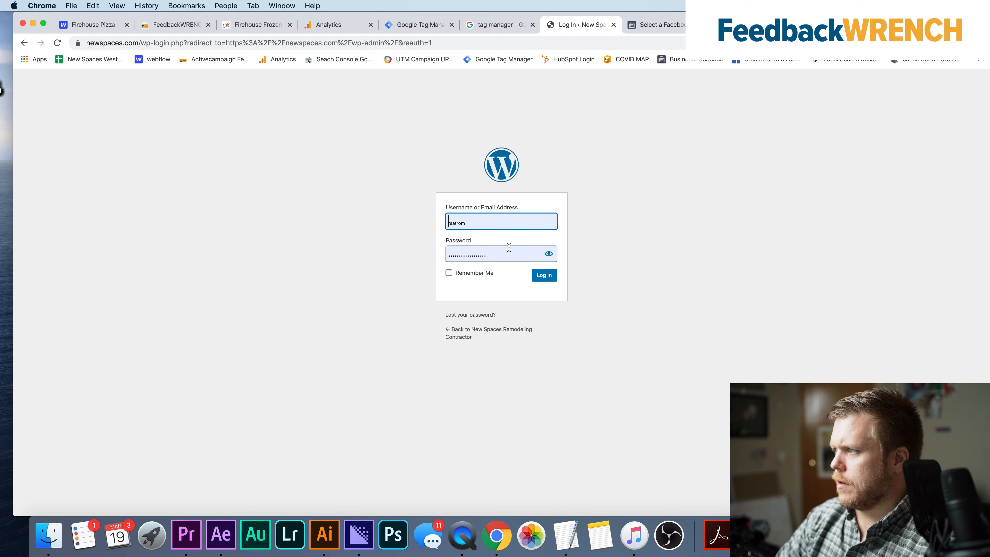
left_click(553, 279)
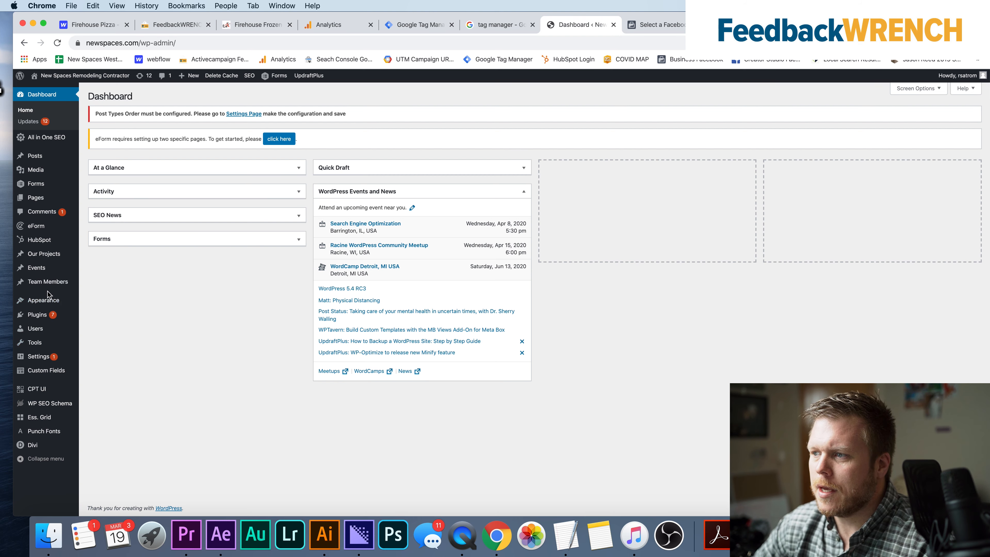
Open the Divi theme options in WordPress and revisit the Tag Manager head snippet for comparison.
mouse_move(48, 304)
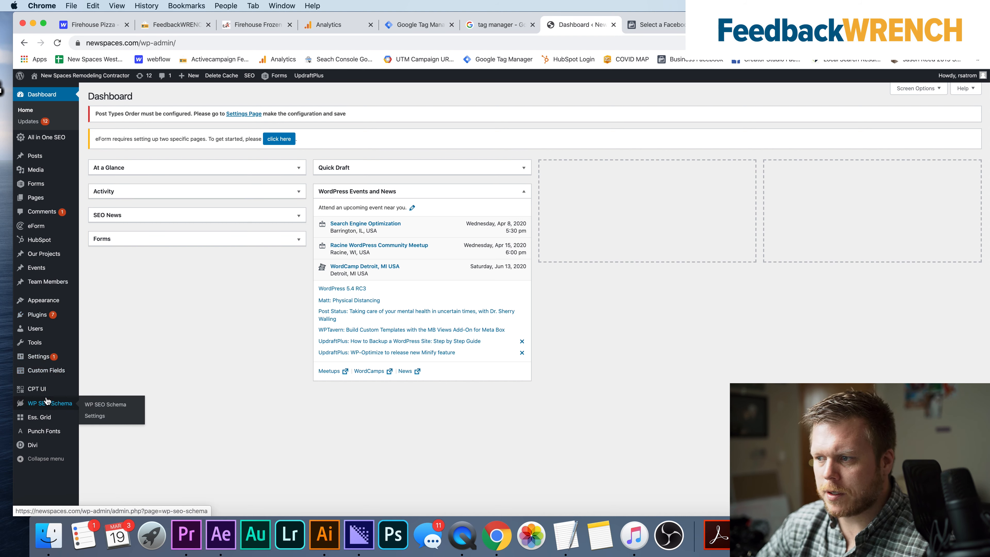
mouse_move(46, 445)
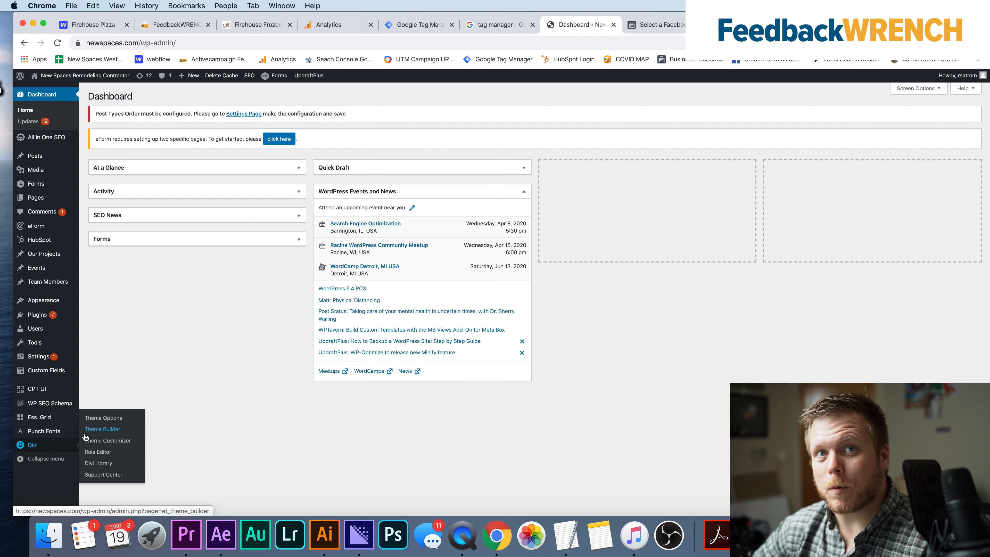
left_click(107, 420)
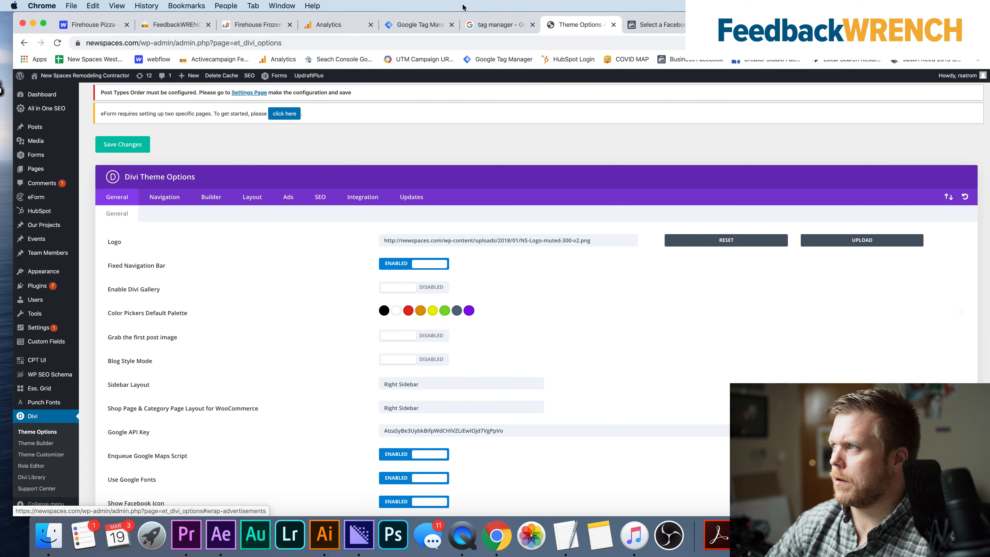
left_click(426, 26)
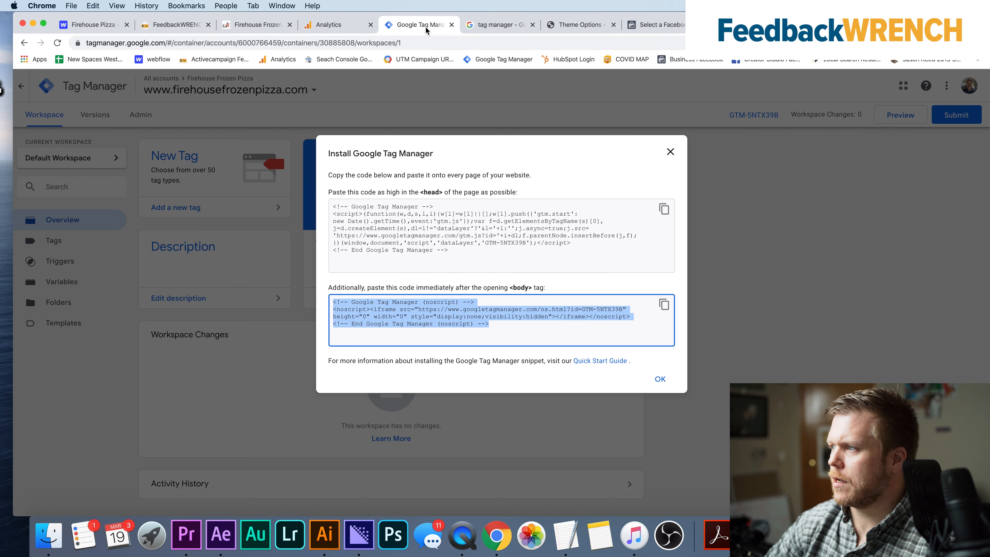
triple_click(450, 227)
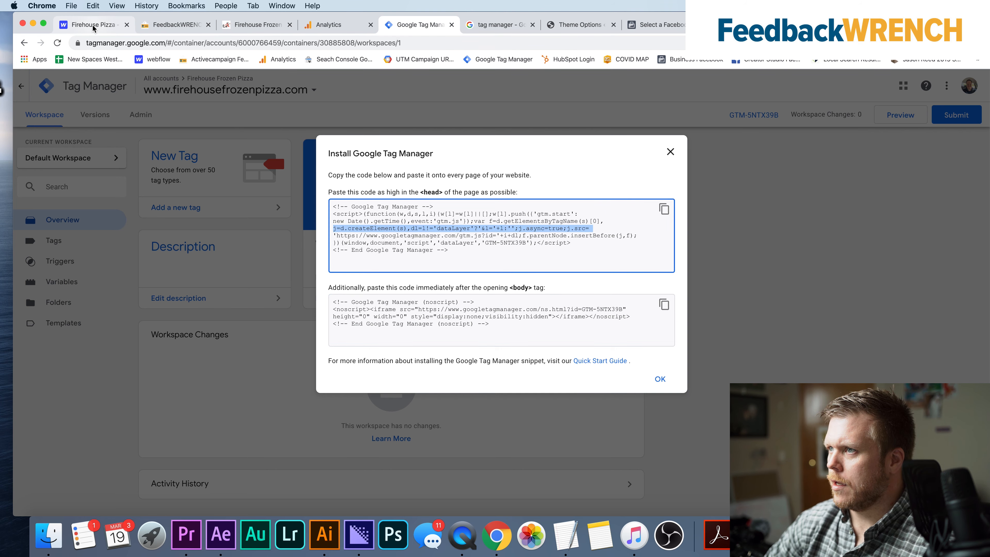
left_click(590, 26)
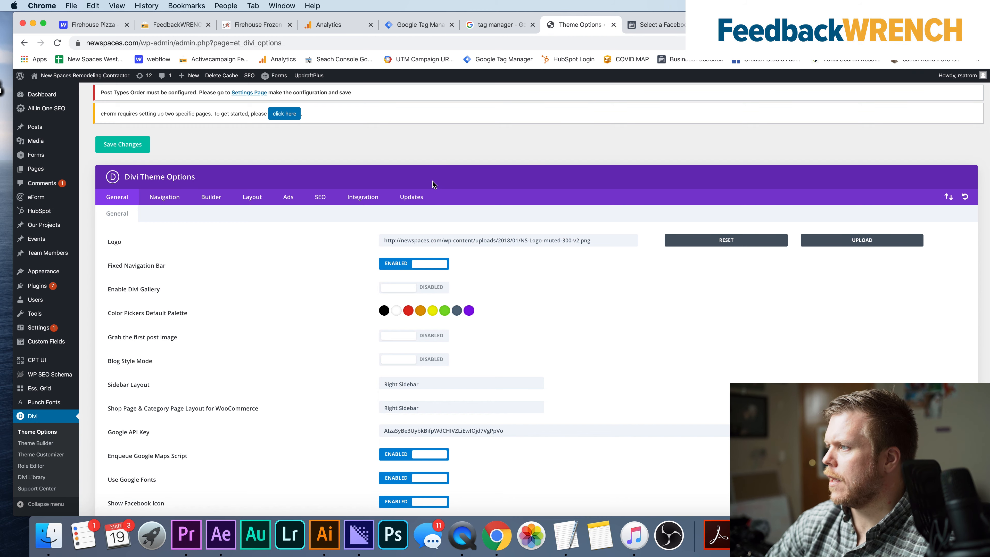
Examine the head and body code fields in Divi's integration settings, and close the WordPress page.
left_click(362, 198)
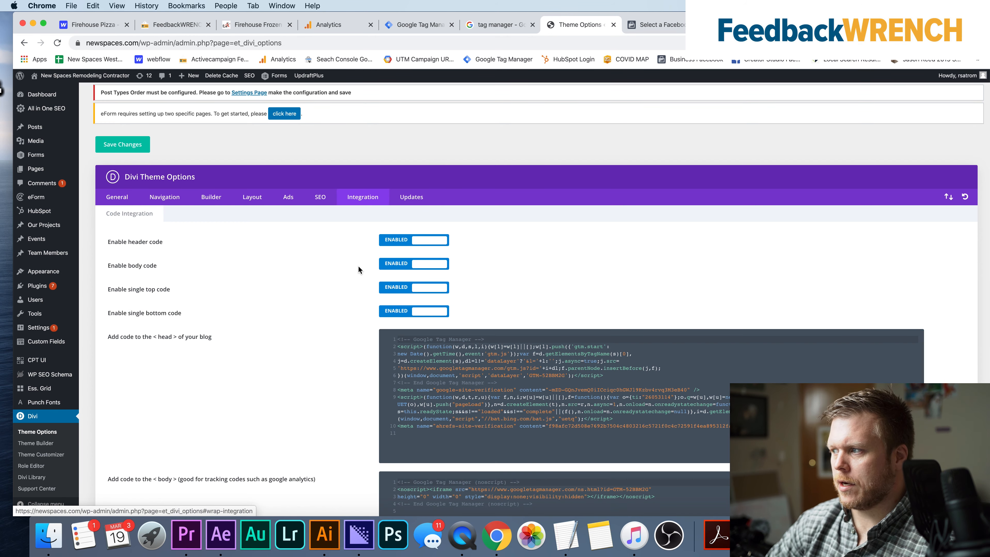
scroll(360, 310, "down", 5)
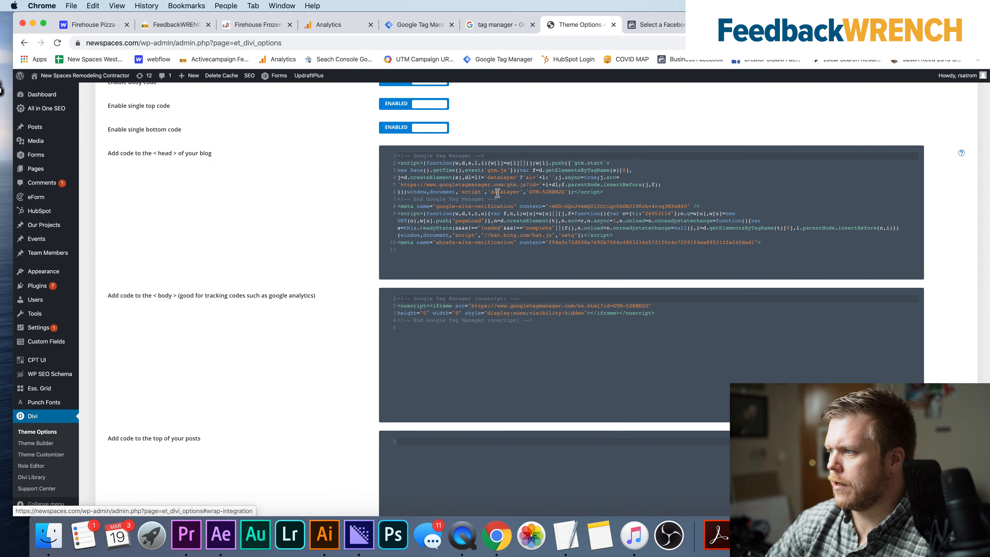
scroll(497, 193, "down", 5)
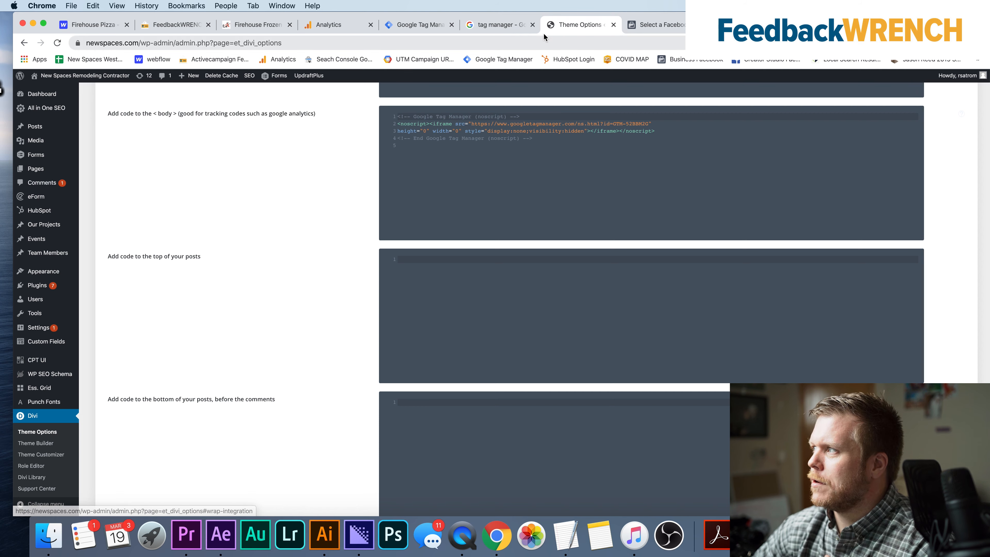
left_click(613, 25)
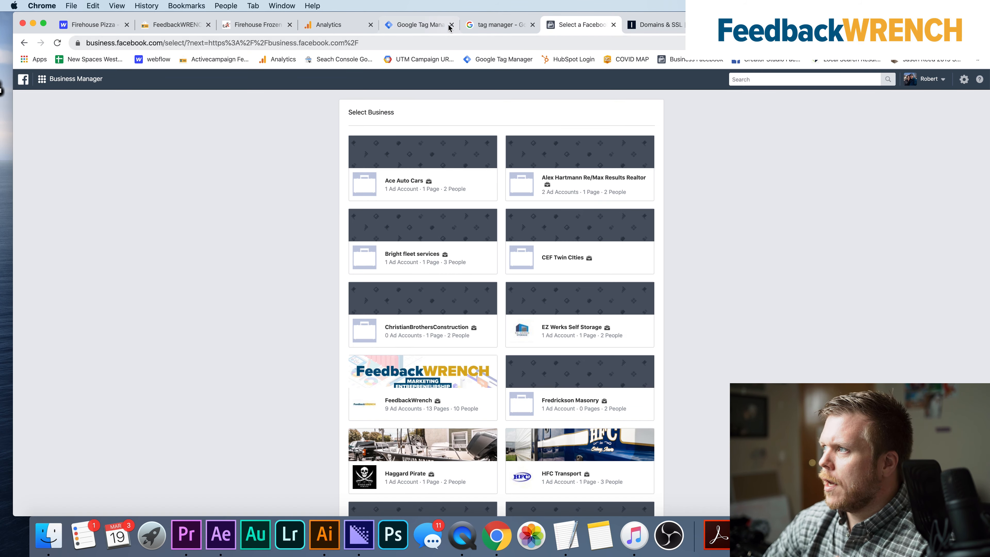
Return to Google Tag Manager, dismiss the installation instructions and view the container's tags.
left_click(427, 25)
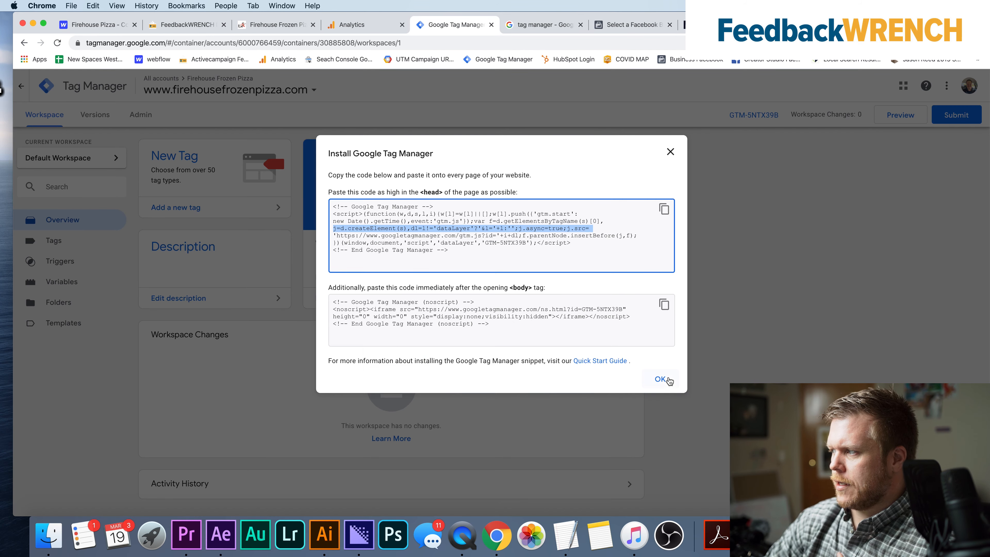
left_click(660, 379)
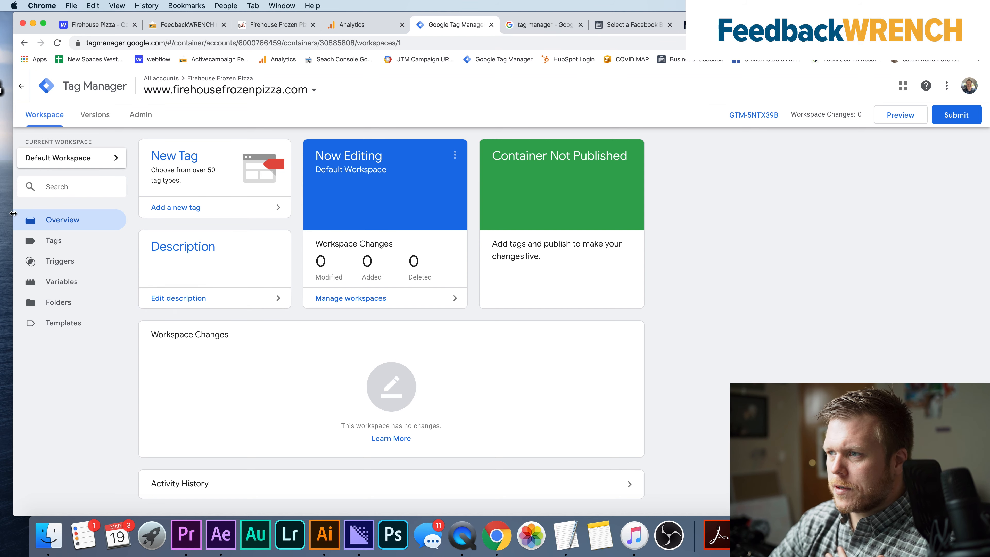
left_click(66, 241)
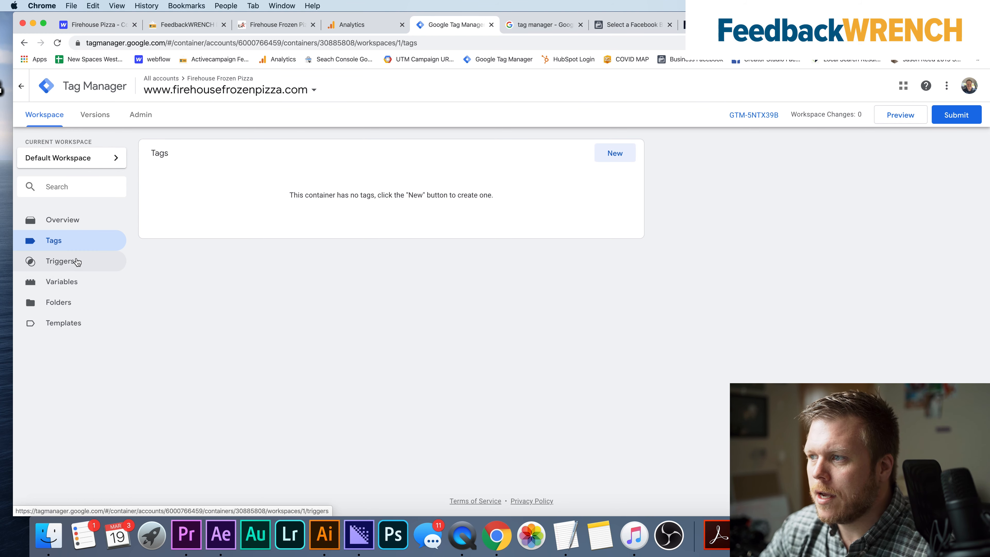
Enable the built-in click variables Click Target, Click URL and Click Text for the container.
left_click(74, 281)
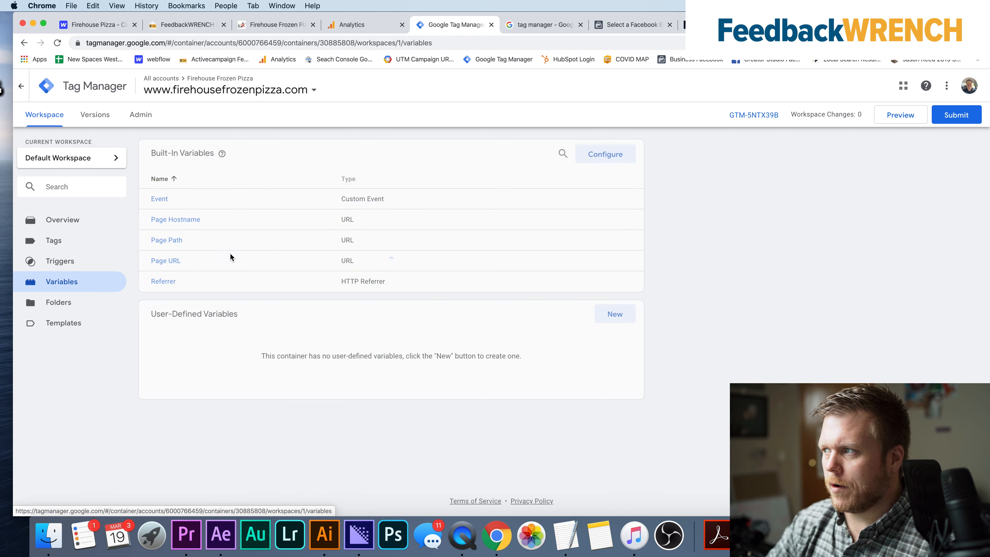
left_click(601, 157)
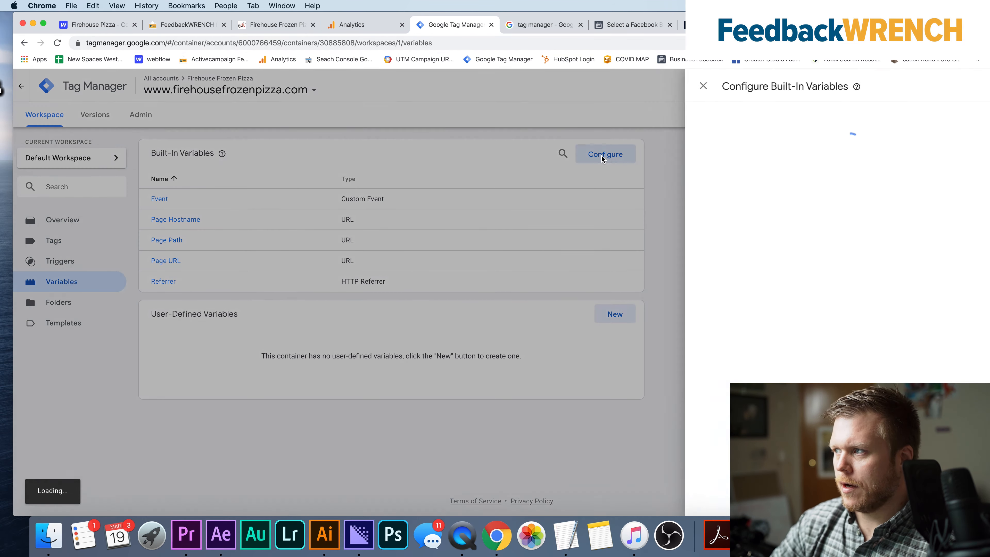
scroll(706, 293, "down", 2)
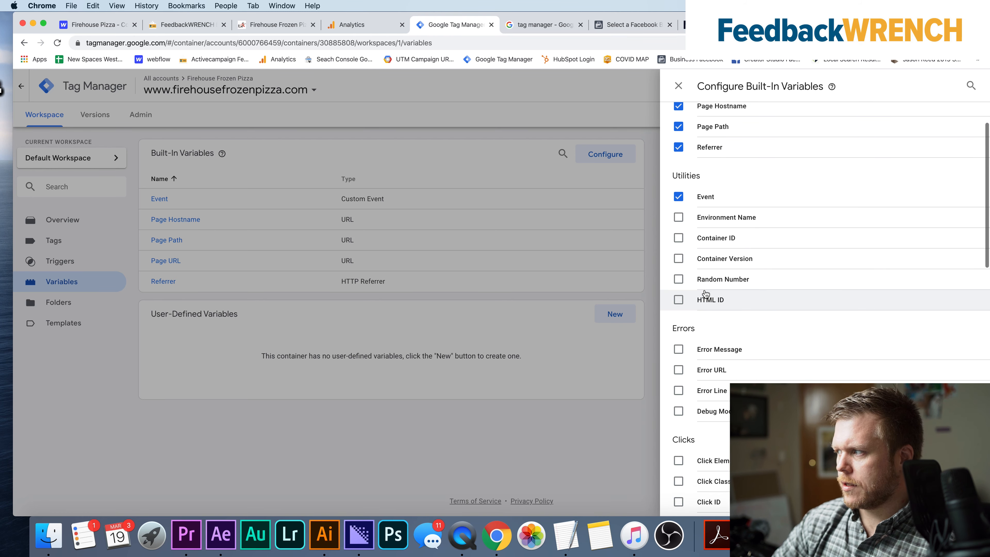
scroll(705, 293, "down", 5)
scroll(706, 293, "down", 4)
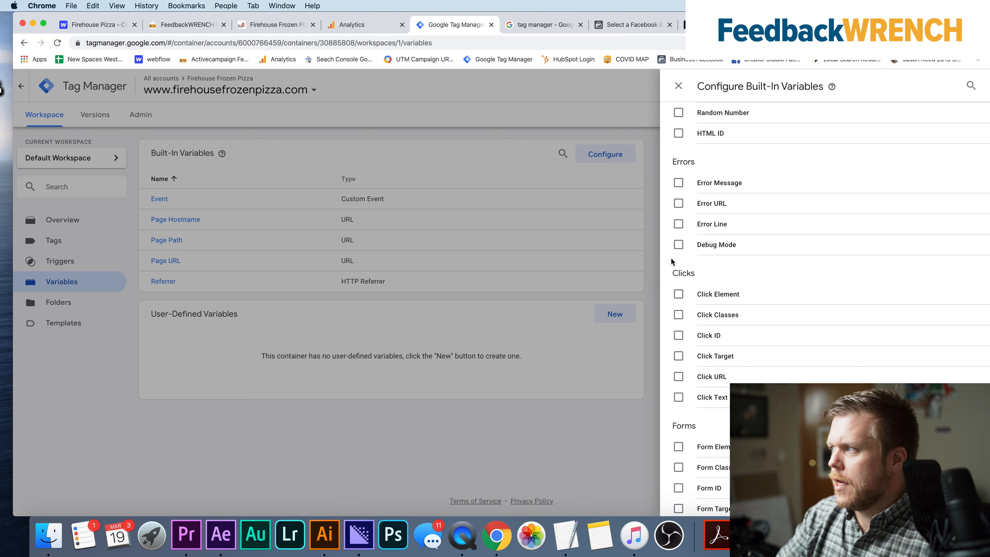
scroll(696, 326, "down", 1)
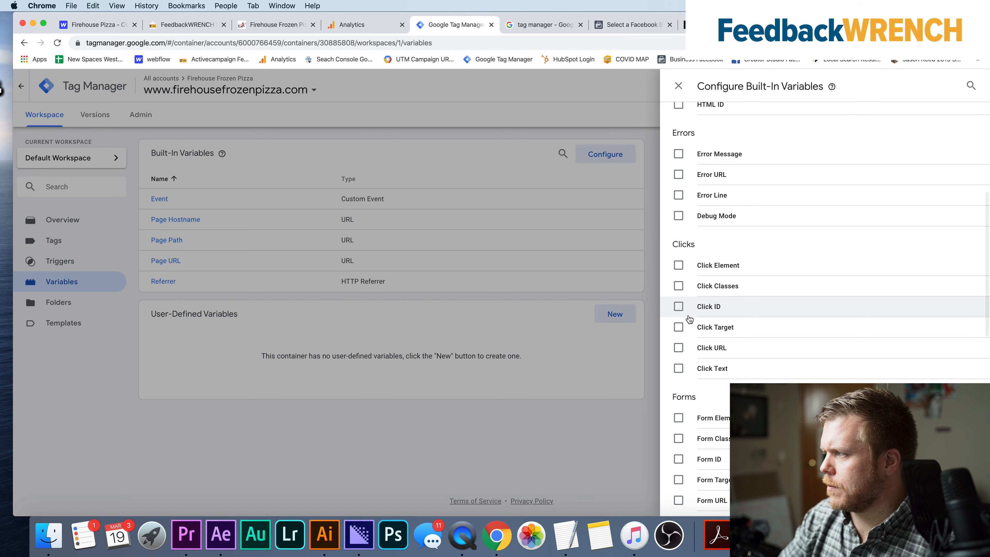
left_click(679, 329)
left_click(678, 349)
left_click(678, 368)
Enable the built-in variables Form Element, Form Classes, Form ID, Form Target, Form URL and Form Text, and close the variable configuration.
scroll(678, 363, "down", 2)
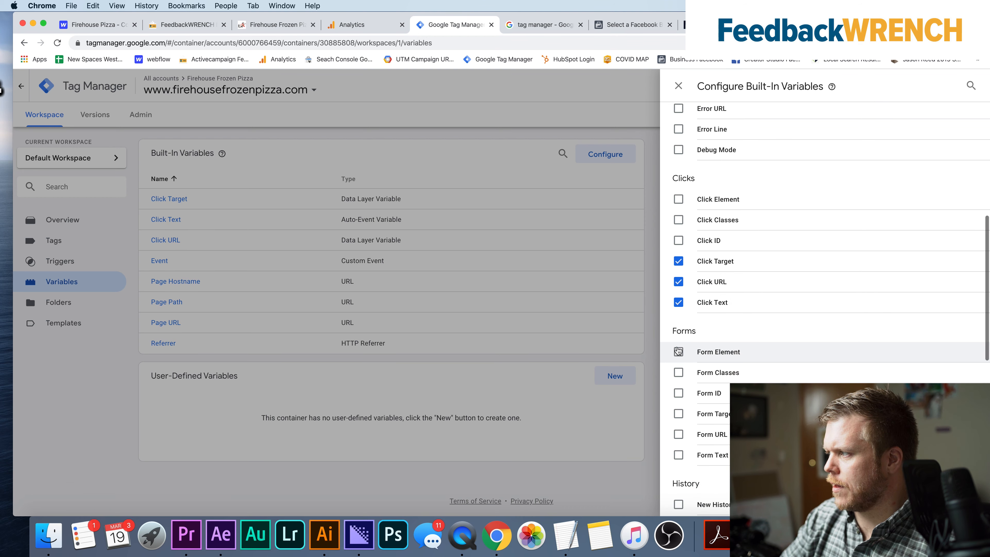
left_click(678, 352)
left_click(679, 372)
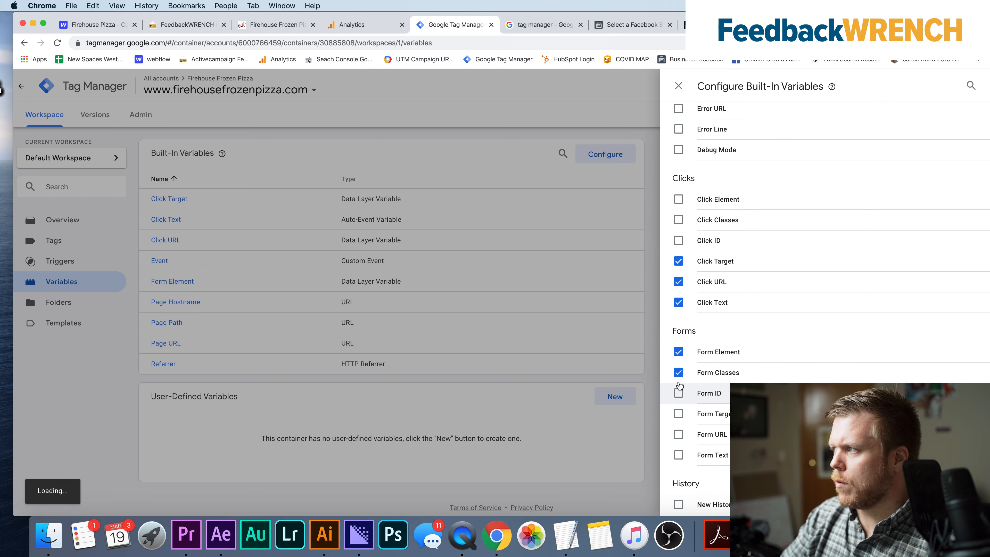
left_click(679, 392)
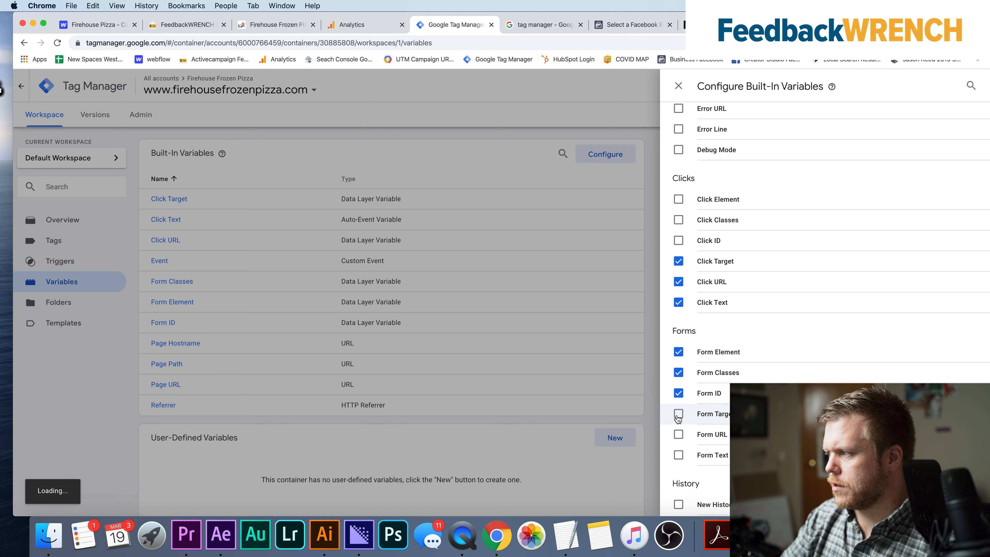
left_click(678, 413)
left_click(679, 434)
left_click(678, 455)
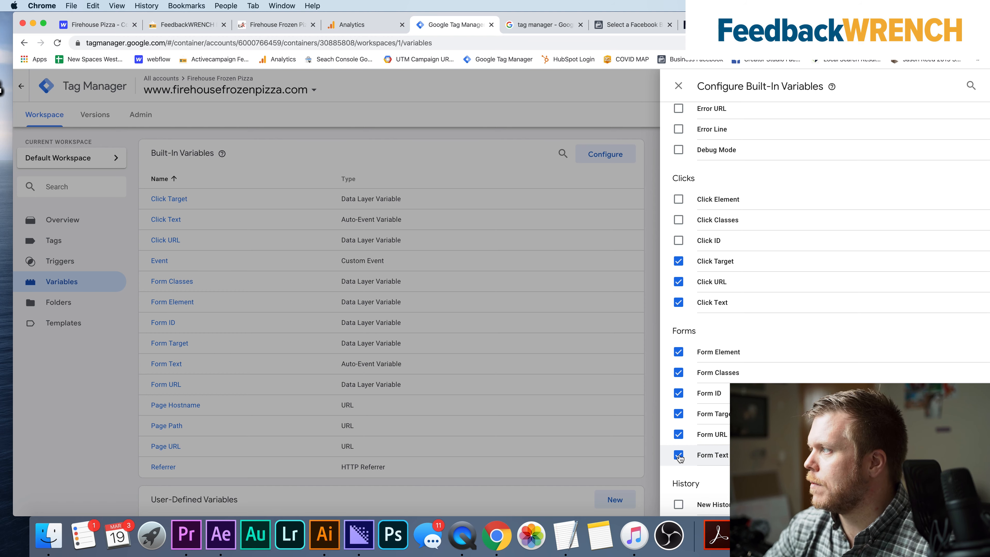
left_click(679, 85)
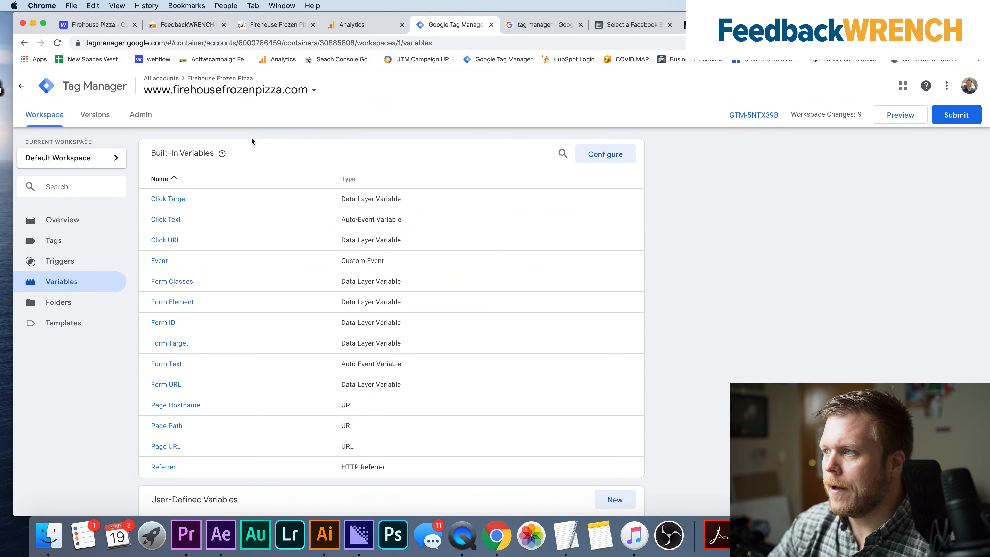
Review the workspace overview and start a new tag named "Google Analytics Base Code".
left_click(72, 221)
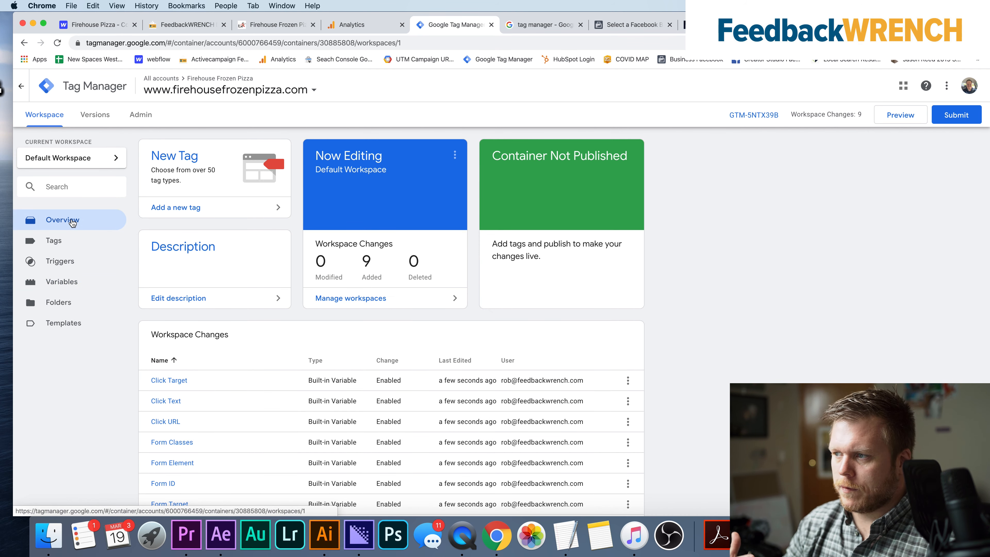
left_click(66, 243)
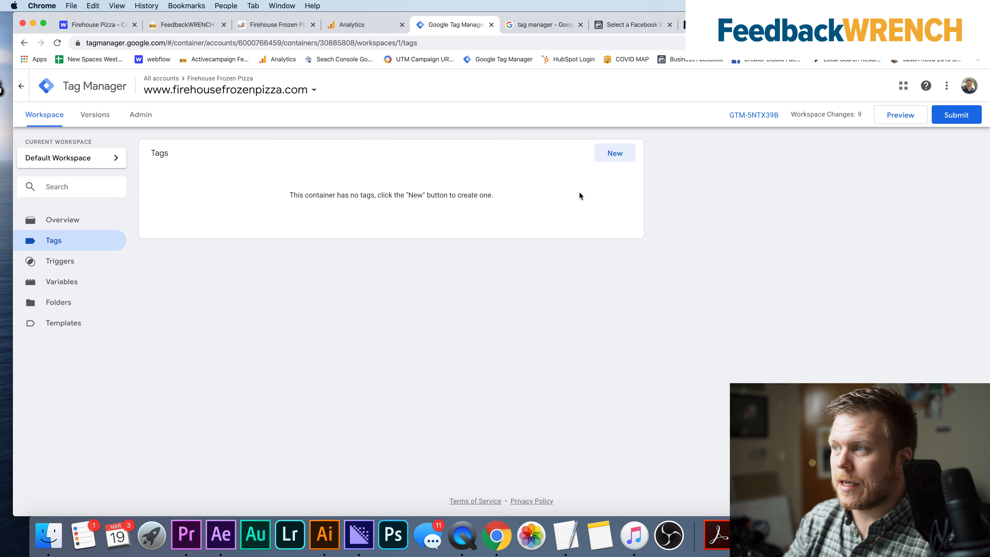
left_click(614, 154)
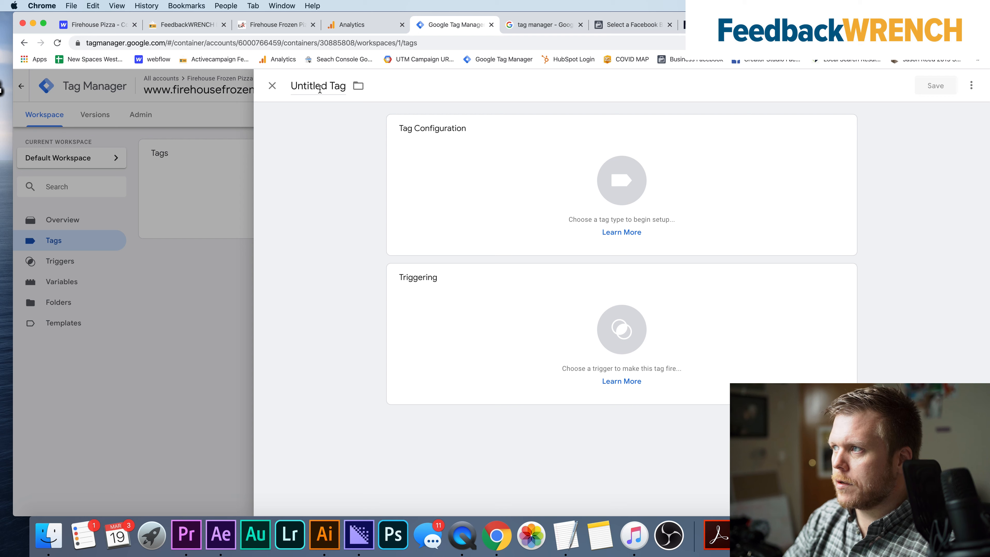
left_click(320, 89)
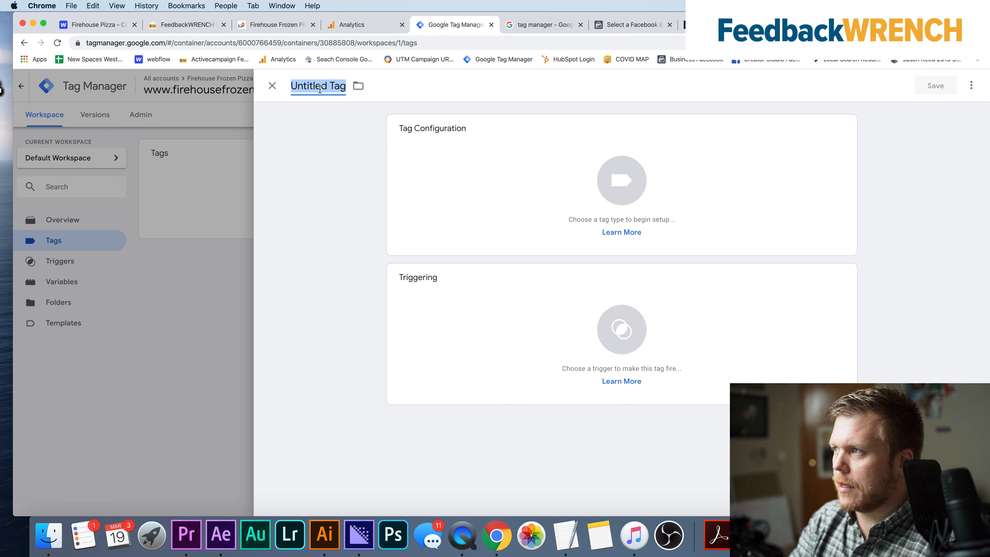
type("Google Analytic")
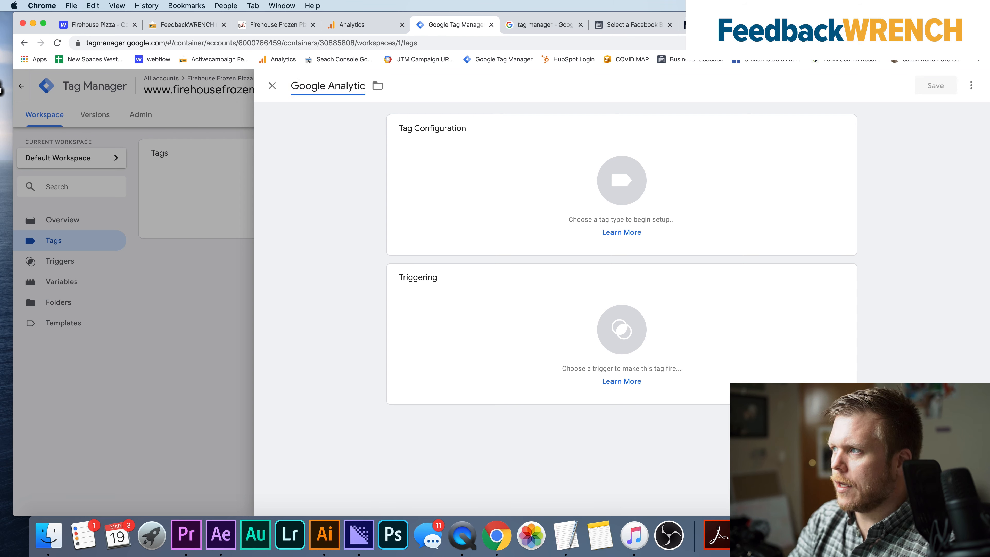
type("s Base Code")
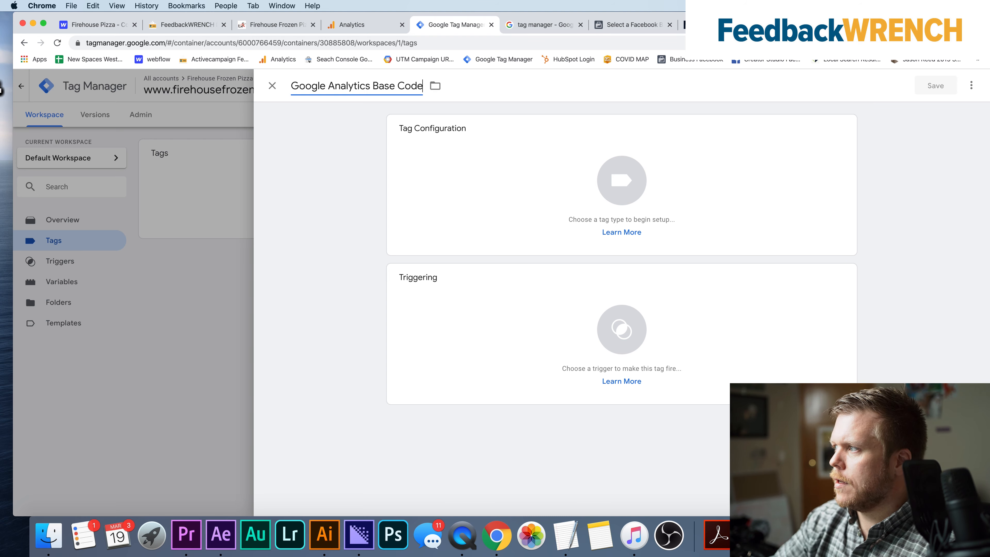
Configure the tag as Google Analytics: Universal Analytics with track type Page View and start a new Google Analytics settings variable.
left_click(425, 169)
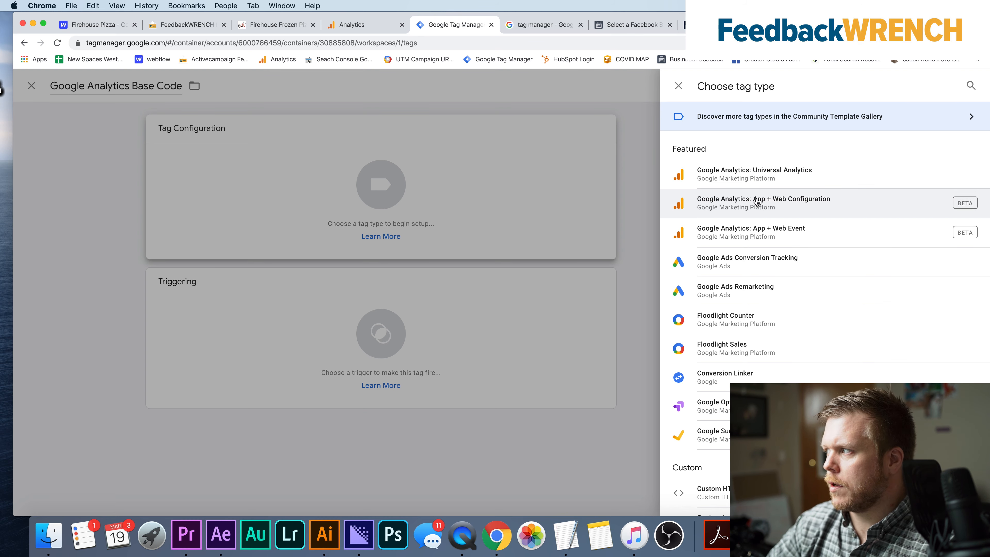
left_click(755, 176)
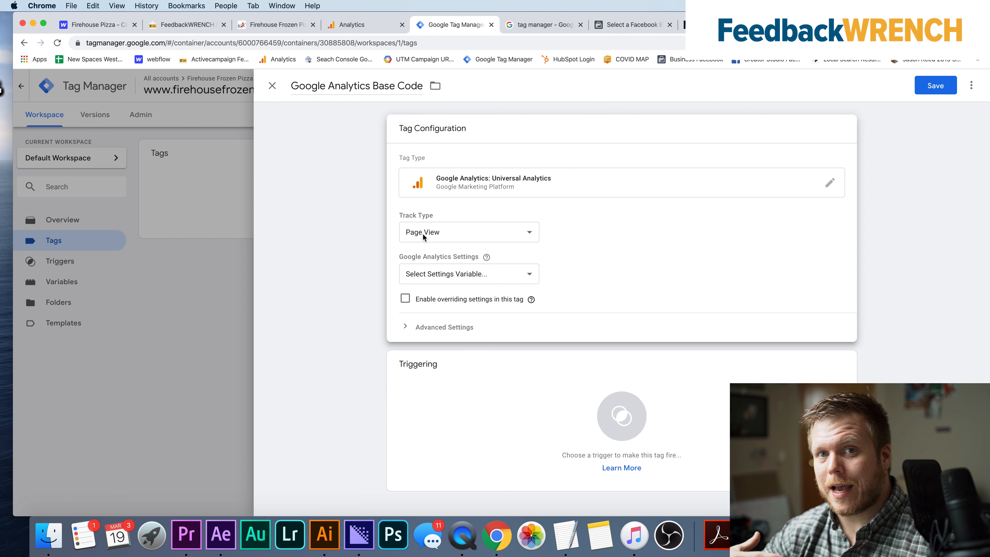
left_click(431, 273)
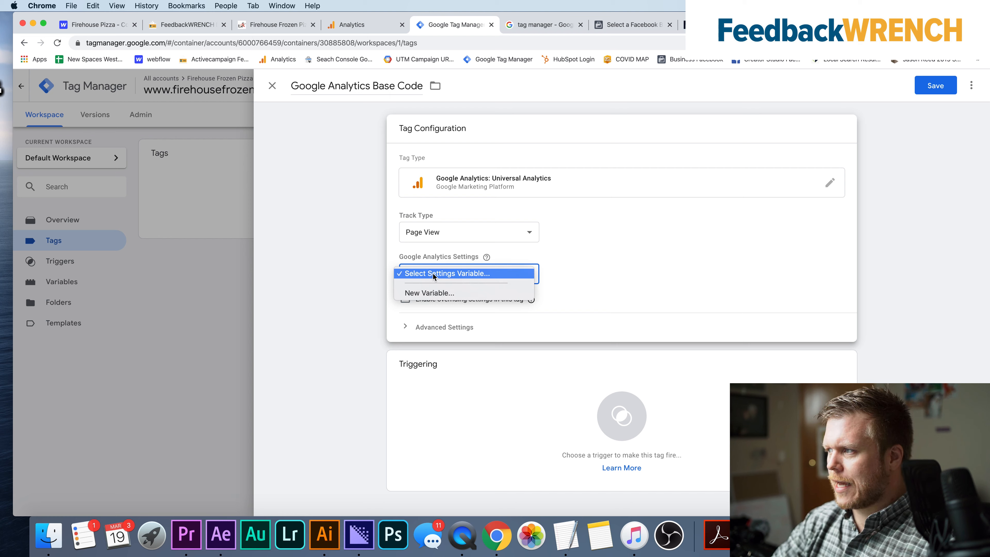
left_click(424, 294)
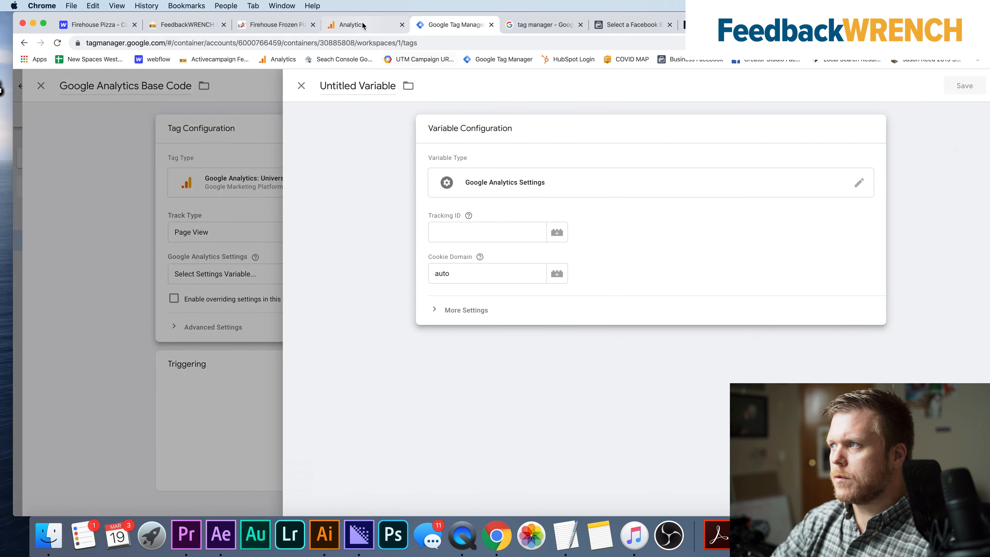
Switch to Google Analytics and copy the tracking ID from the Firehouse Frozen Pizza property settings.
left_click(361, 22)
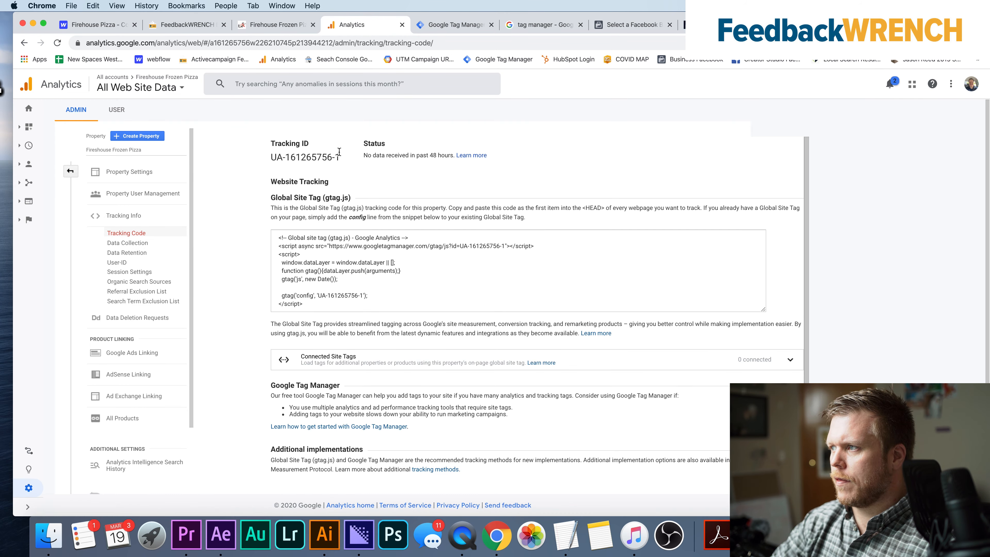
left_click_drag(336, 156, 272, 157)
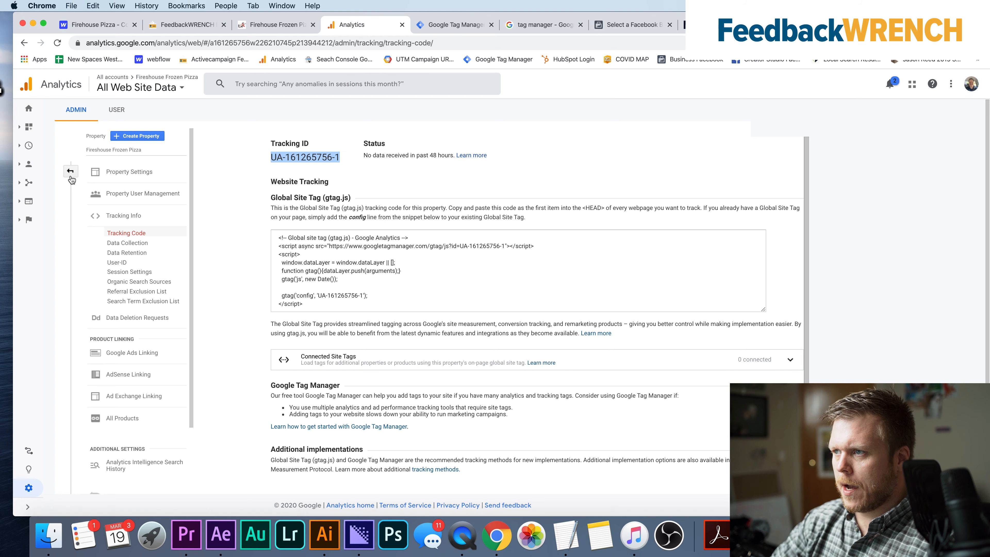
scroll(326, 293, "down", 1)
scroll(325, 293, "up", 1)
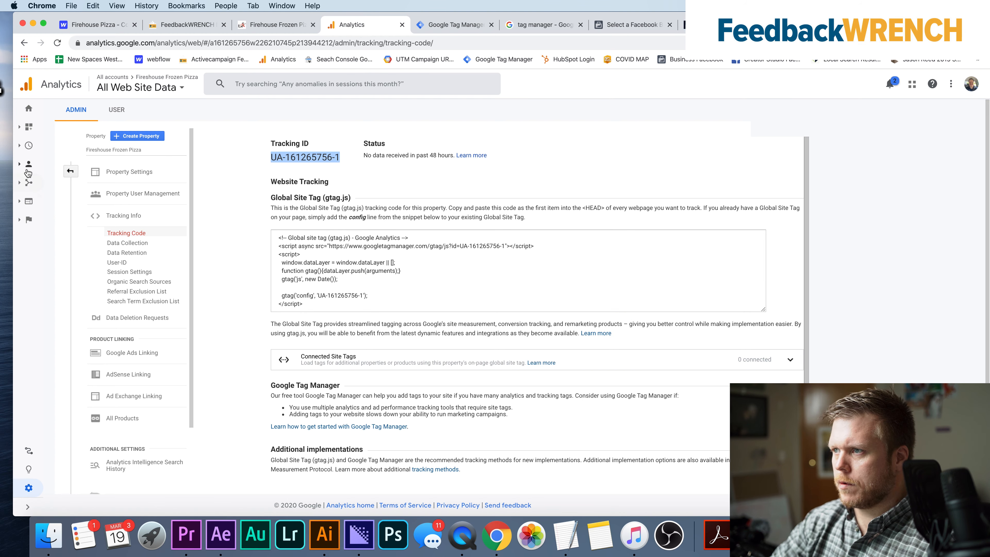
left_click(71, 172)
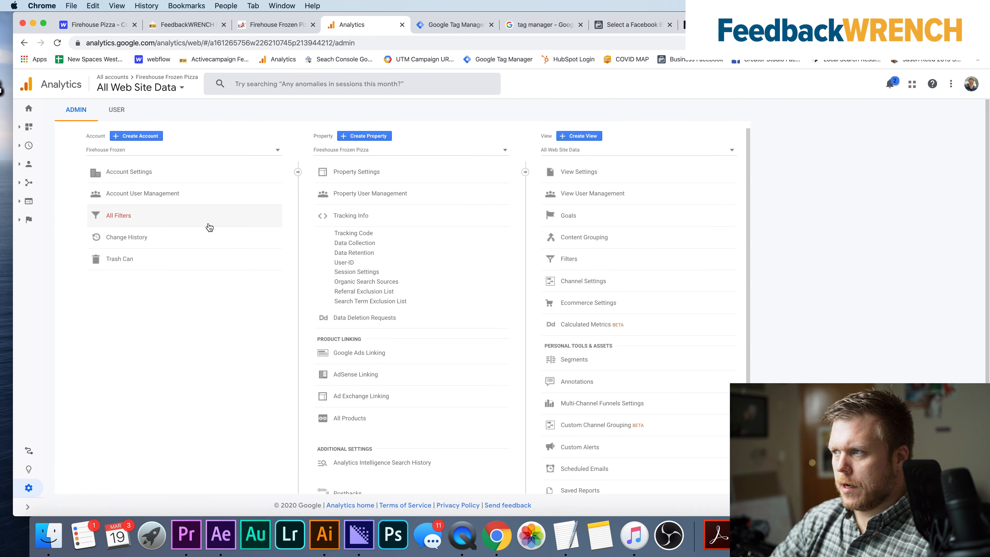
left_click(345, 180)
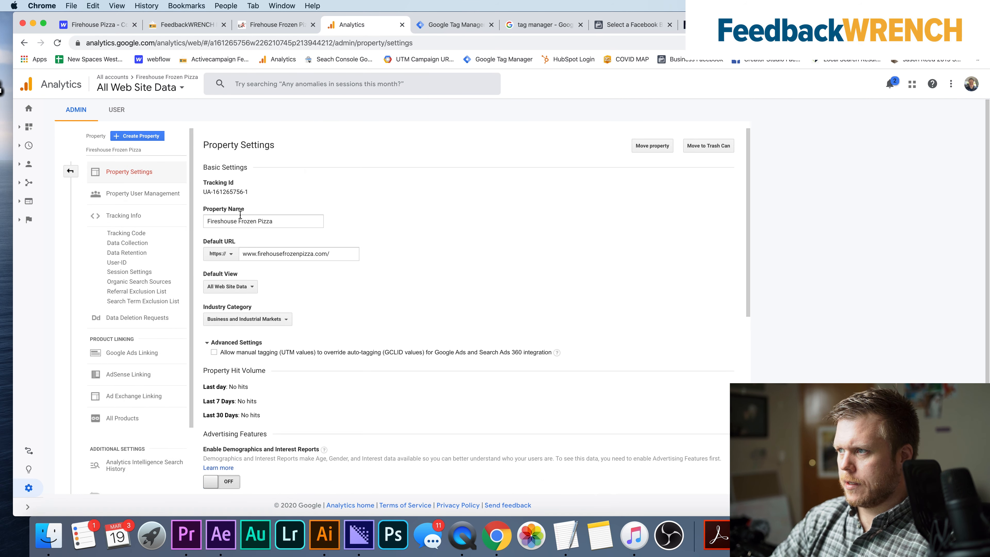
left_click_drag(204, 190, 249, 197)
key("super+c")
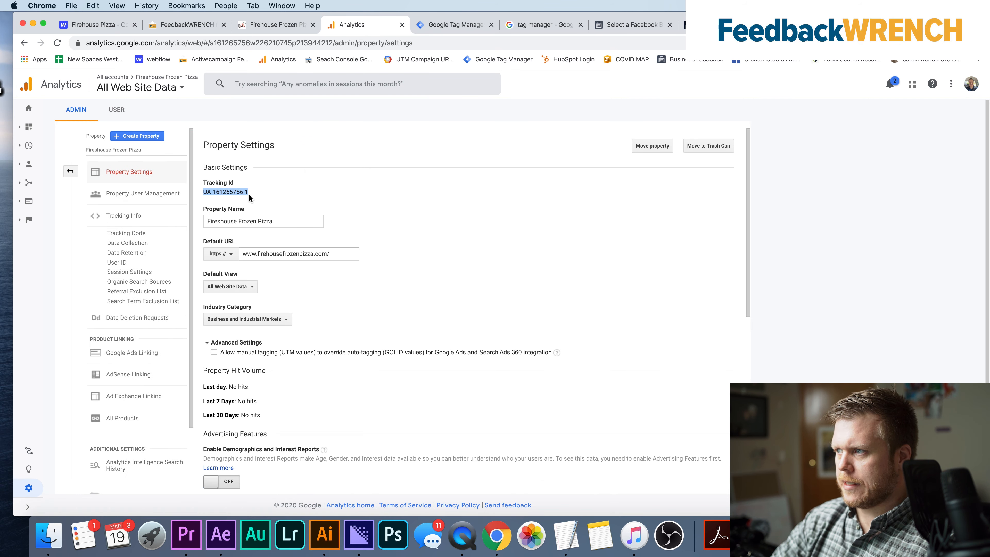
Return to Google Tag Manager, paste the copied tracking ID into the new settings variable and save it under the name Google Analytics Settings.
left_click(478, 24)
left_click(428, 234)
key("super+v")
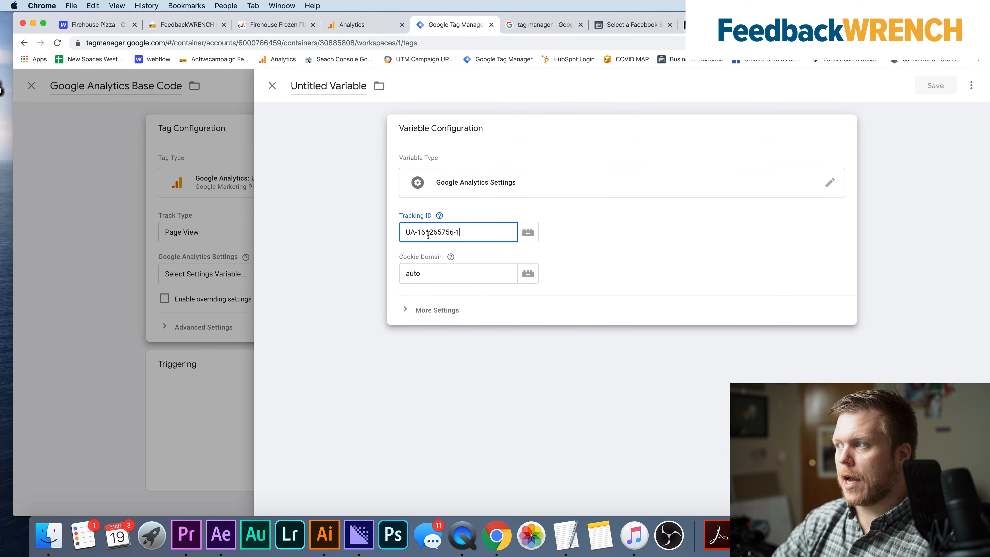
left_click(936, 86)
left_click(587, 238)
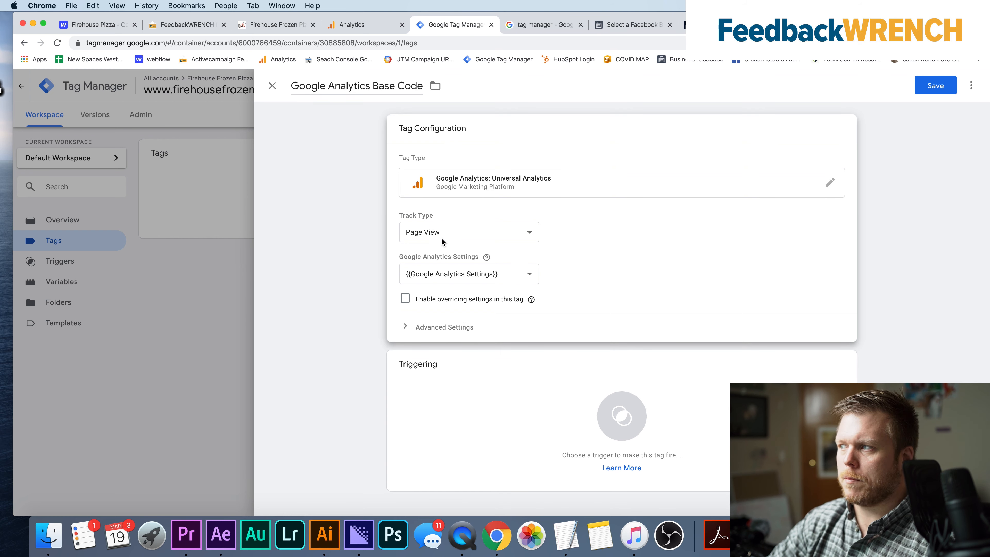
Assign the All Pages trigger to the Google Analytics Base Code tag and save the tag.
left_click(451, 402)
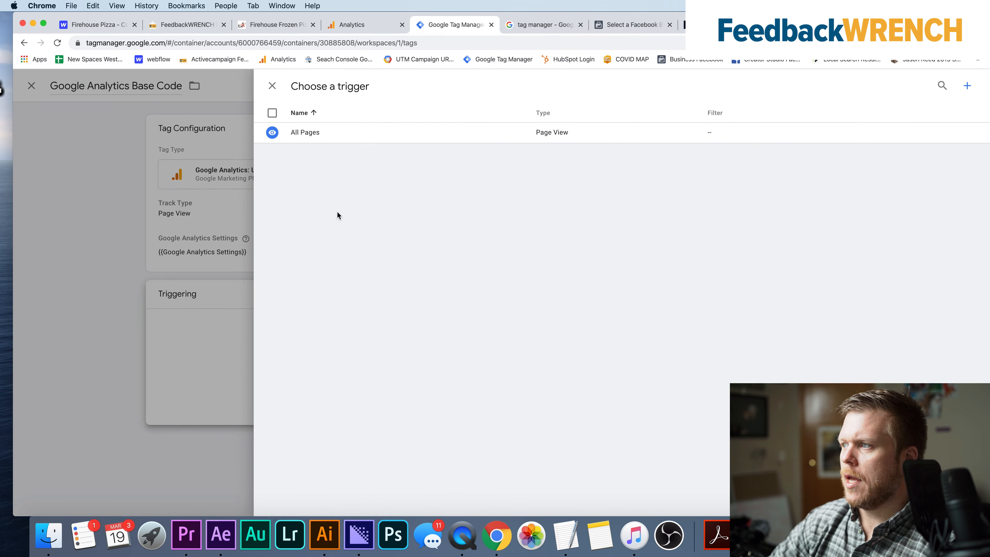
left_click(315, 132)
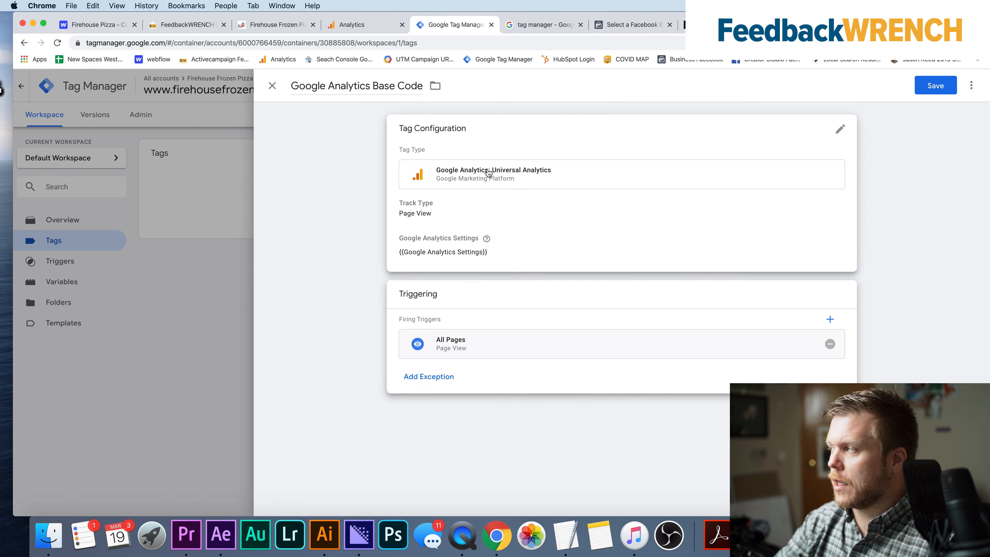
left_click(929, 87)
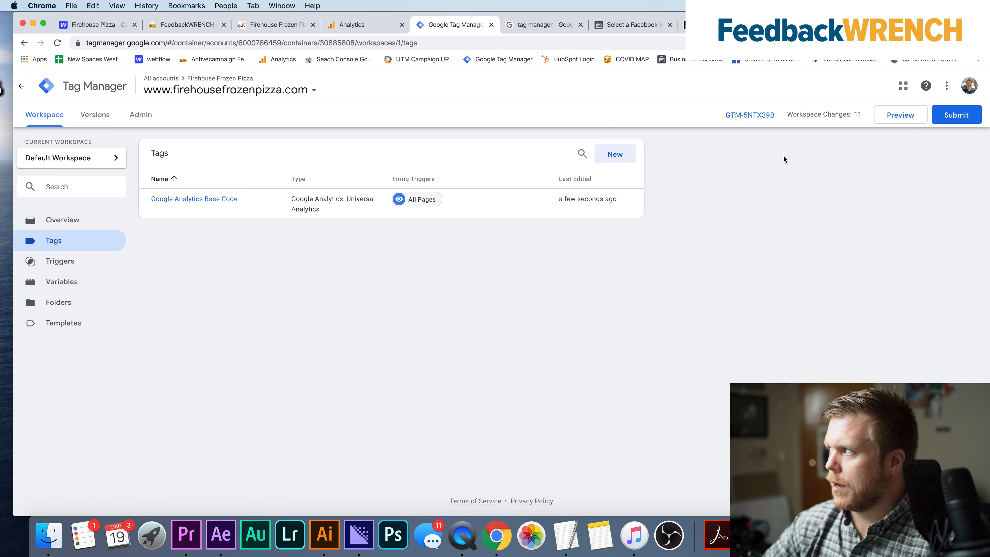
Submit the workspace changes with "analytics 1" as both version name and description, and publish them to the Live environment.
left_click(954, 115)
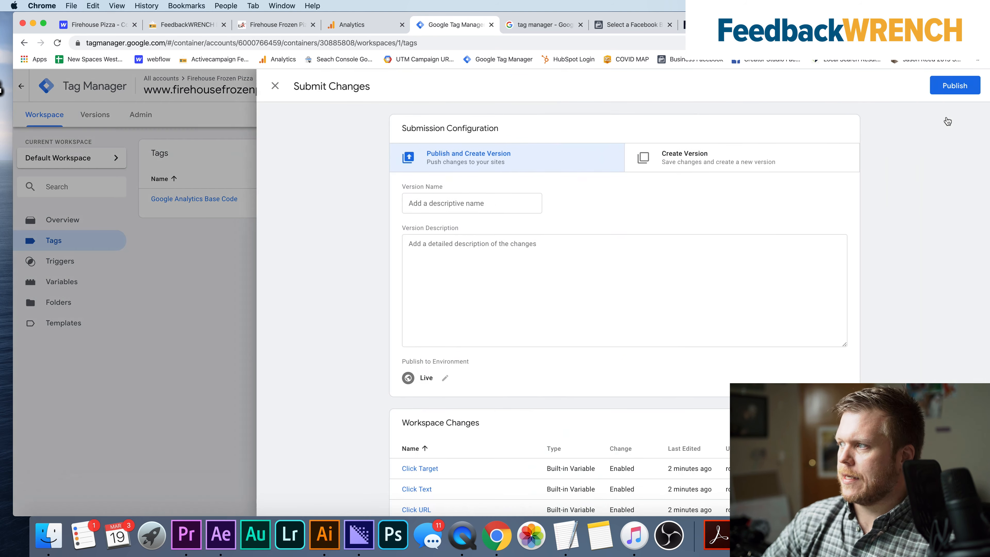
left_click(441, 203)
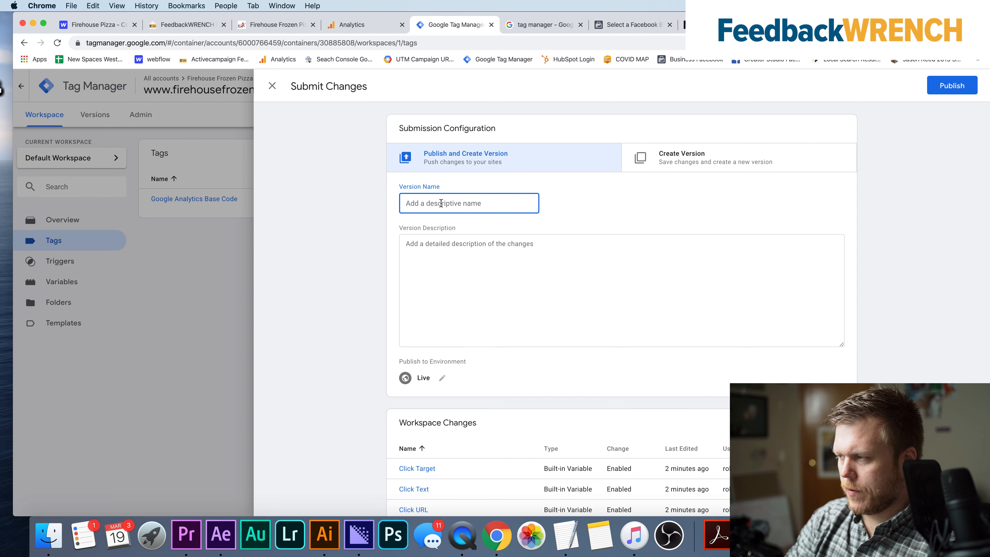
type("analy")
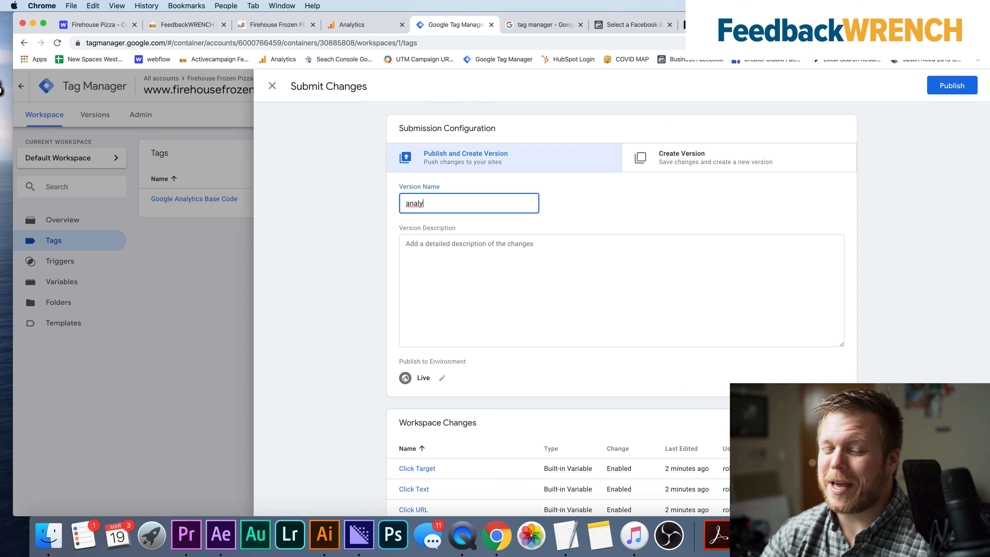
triple_click(453, 204)
key("super+c")
left_click(472, 255)
key("super+v")
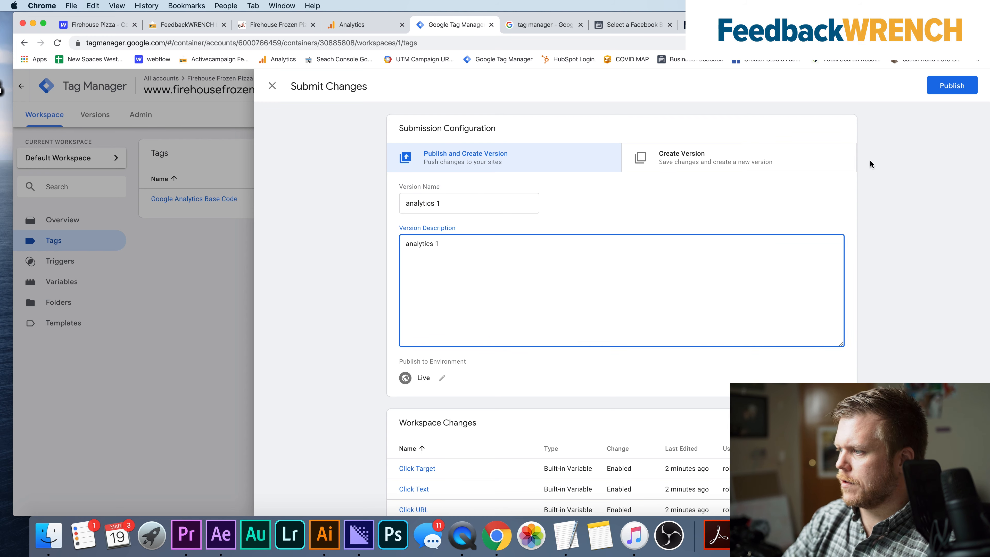
left_click(944, 89)
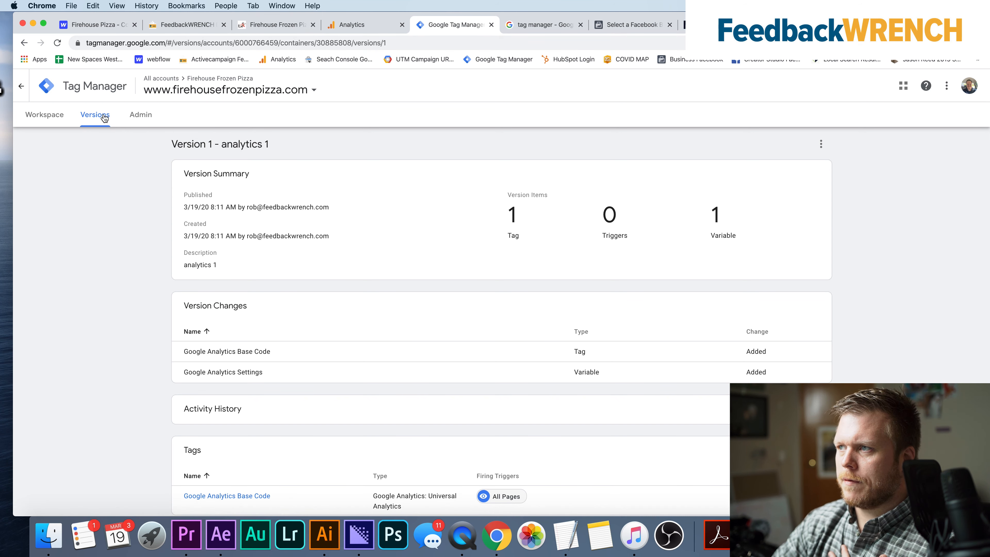
Turn on preview mode for the default workspace and reload the Firehouse Frozen Pizza website with it active.
left_click(45, 121)
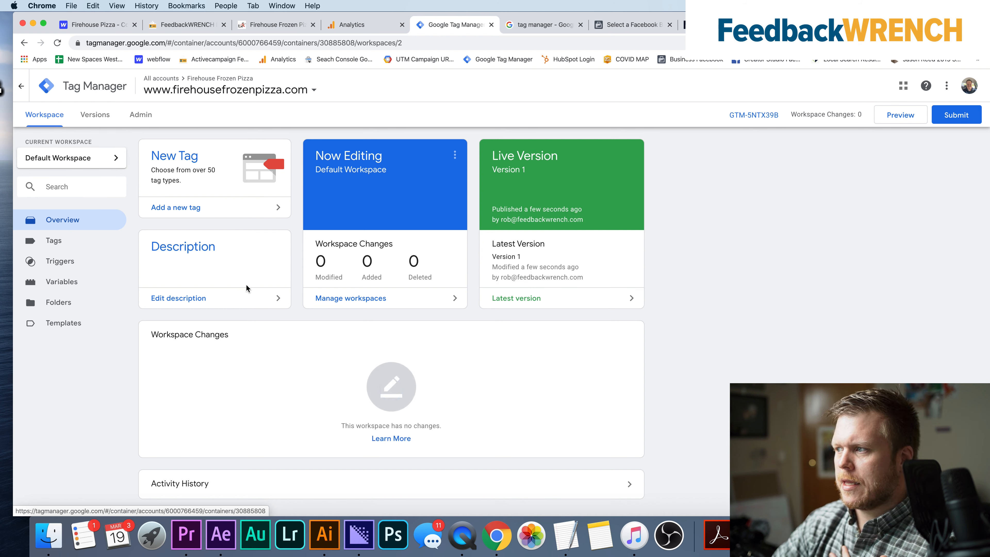
left_click(903, 120)
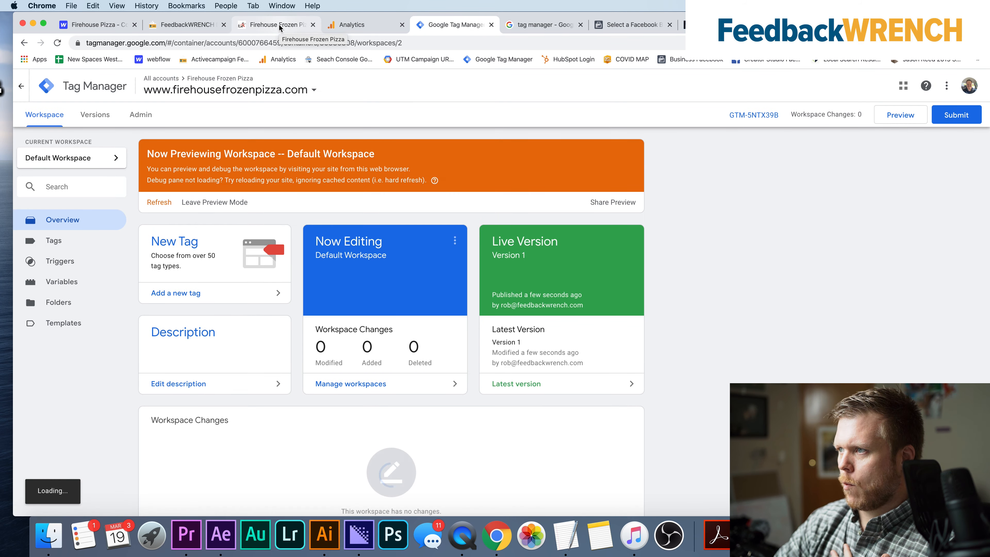
left_click(279, 26)
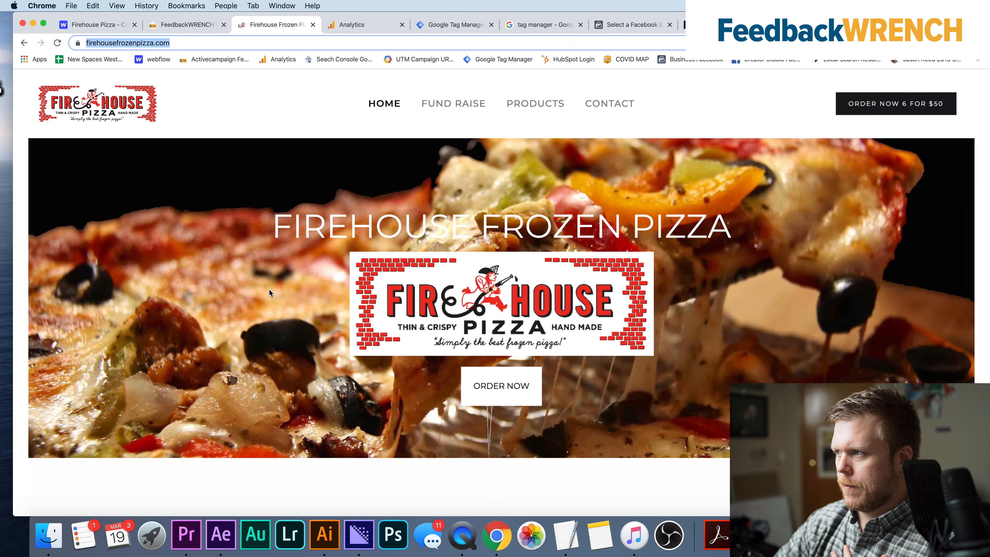
left_click(56, 43)
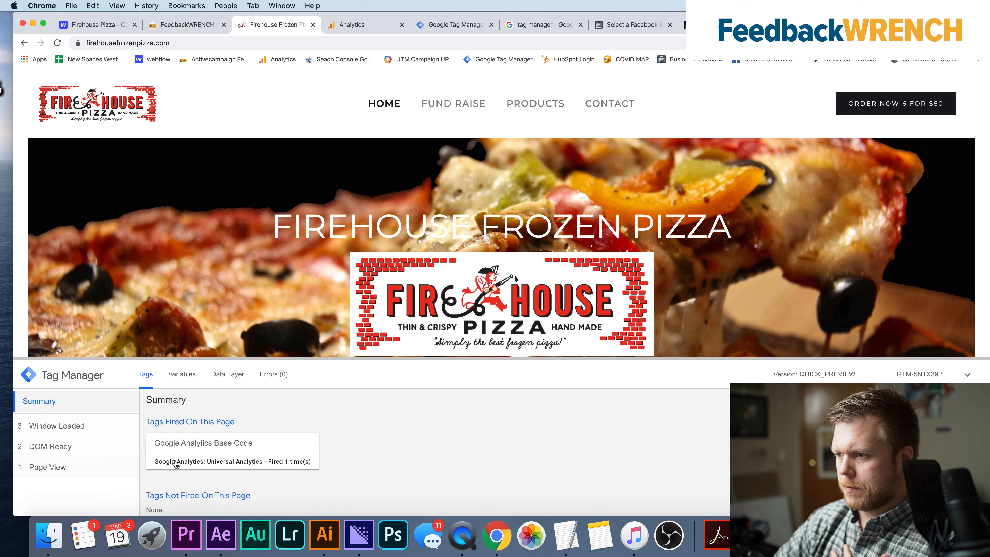
Examine the fired tags, variables, data layer and errors in the website's Tag Manager debug pane.
scroll(296, 412, "down", 1)
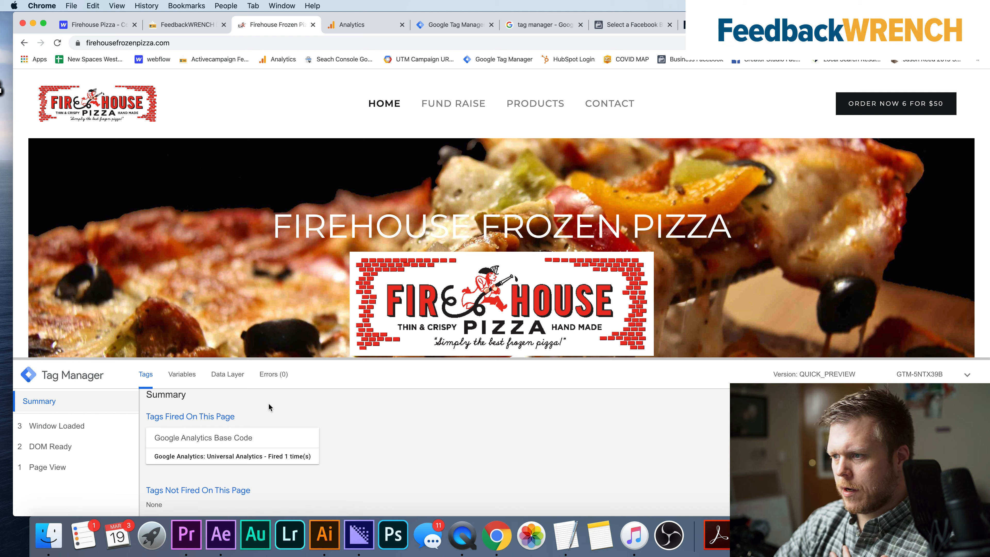
left_click(182, 379)
left_click(229, 377)
left_click(265, 376)
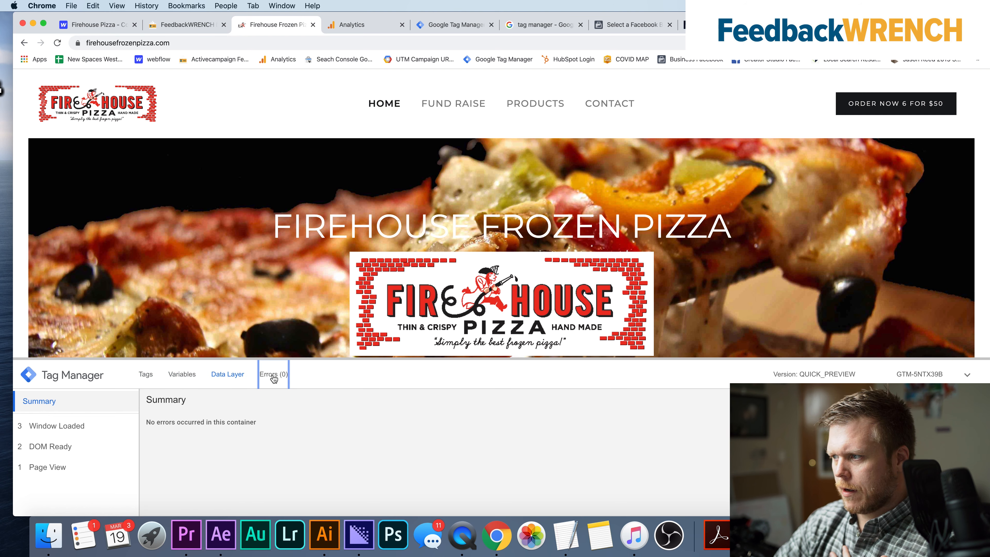
left_click(146, 375)
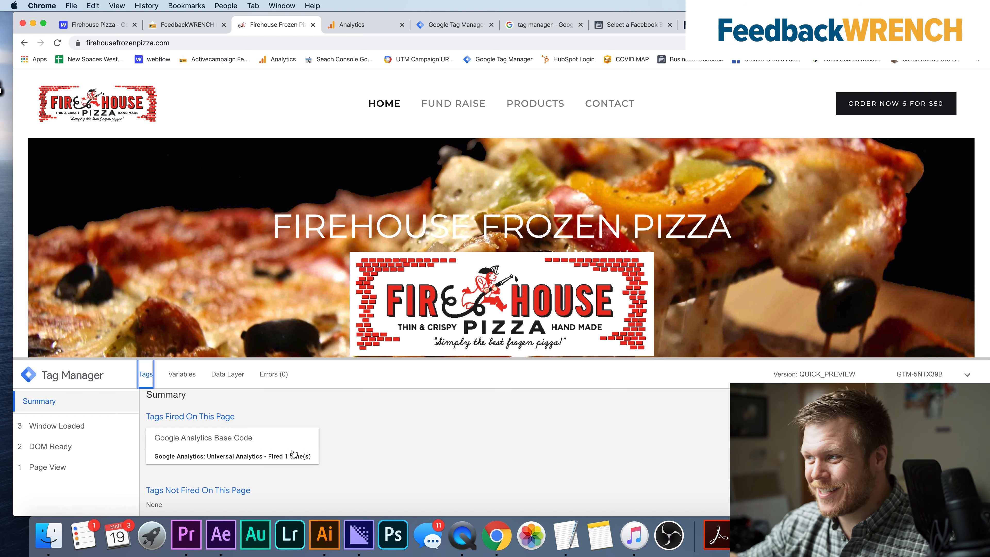
In the Google Analytics property settings, enable Demographics and Interest Reports and enhanced link attribution, and save the changes.
left_click(367, 24)
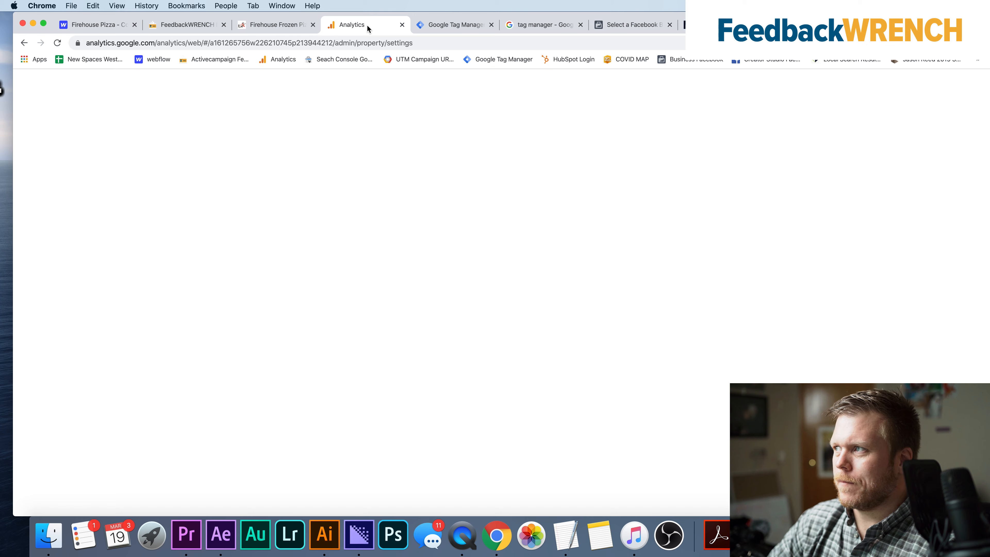
left_click(441, 25)
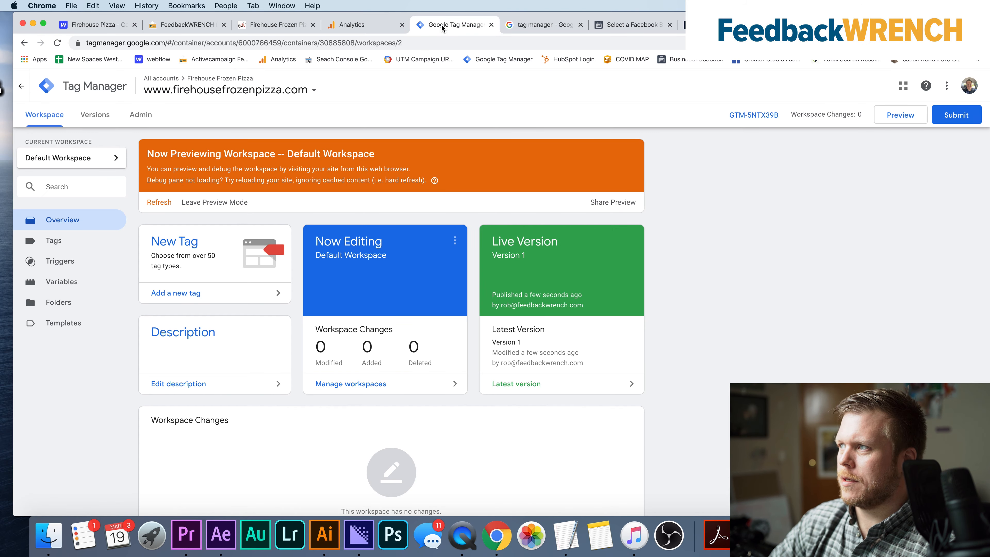
left_click(361, 26)
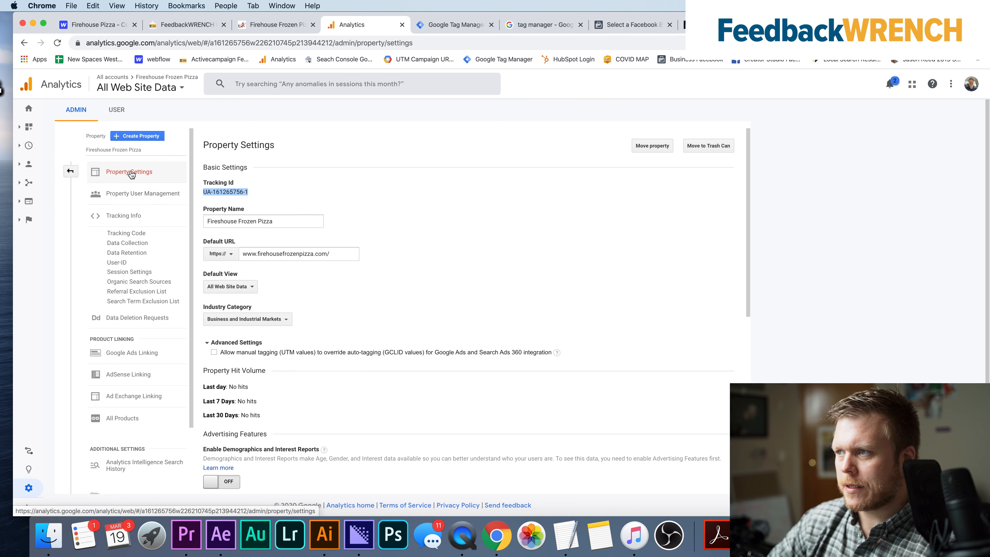
left_click(70, 171)
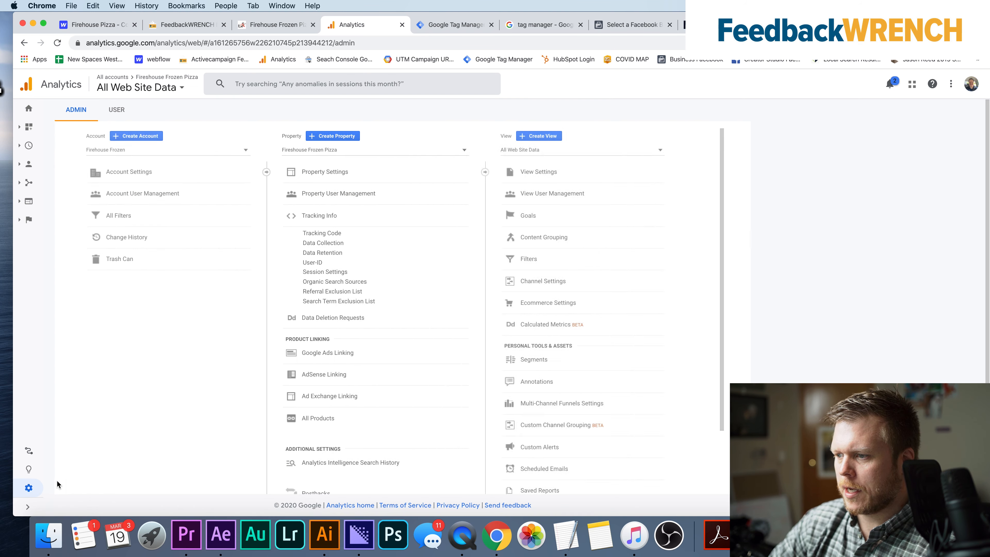
left_click(376, 173)
scroll(356, 265, "down", 6)
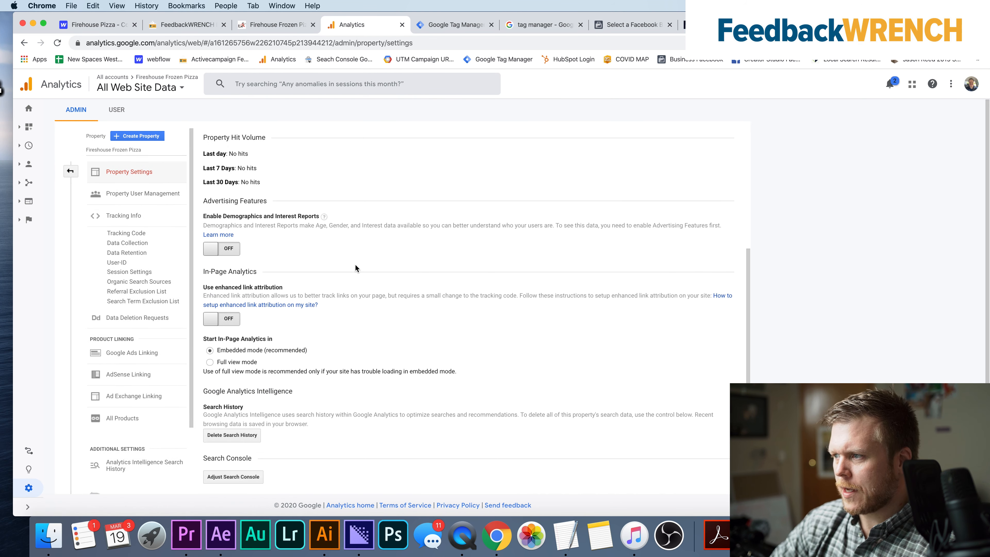
left_click(225, 249)
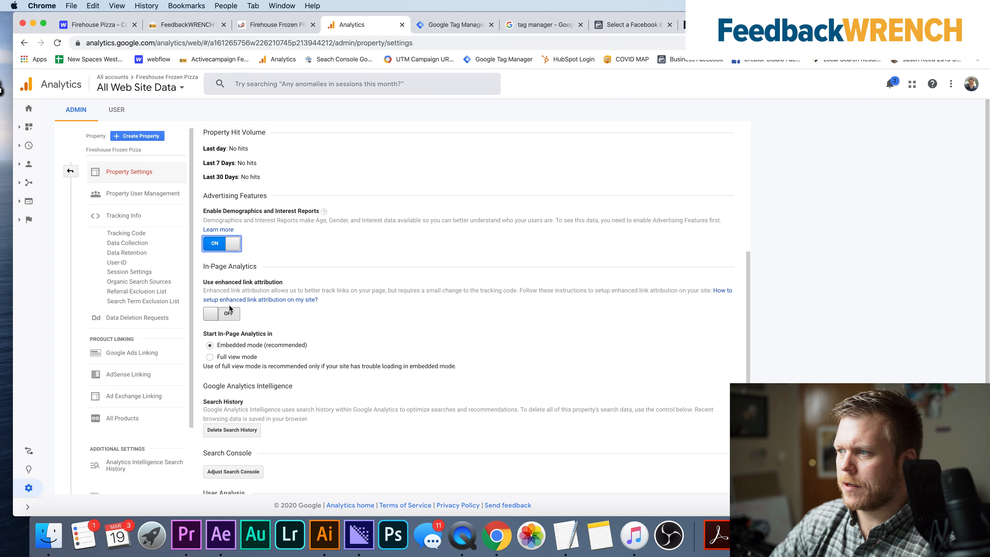
left_click(224, 314)
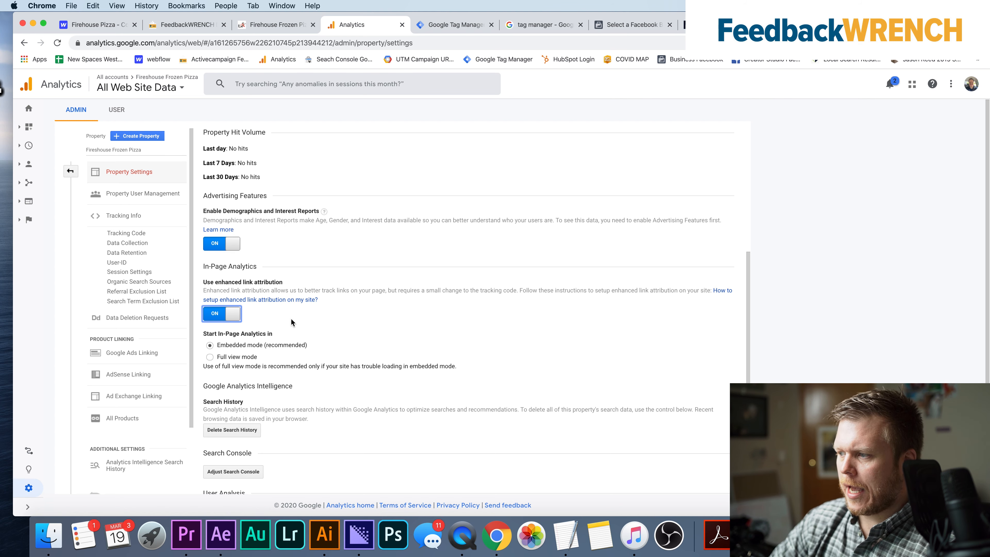
scroll(291, 318, "down", 5)
left_click(221, 470)
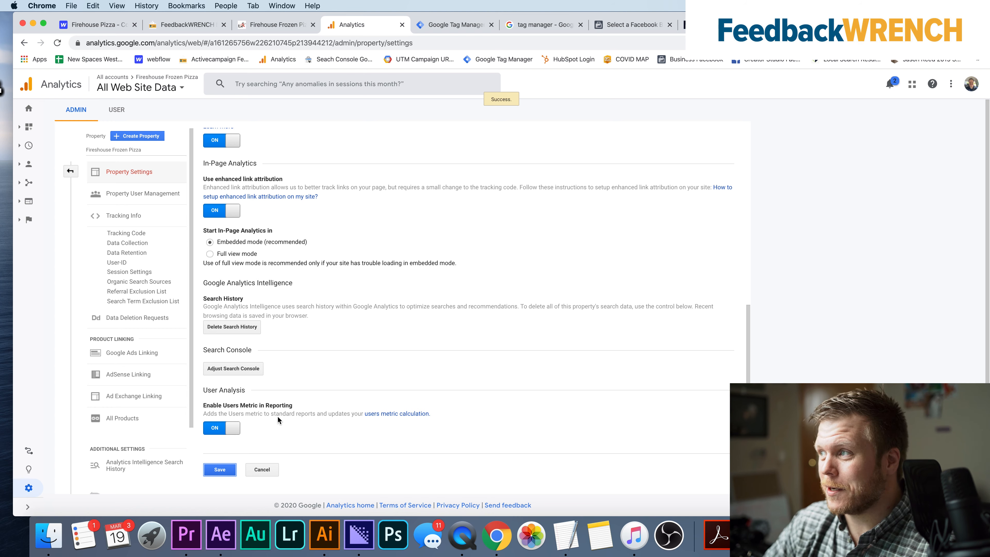
Search Google for "google search console", replacing the earlier tag manager search.
left_click(546, 25)
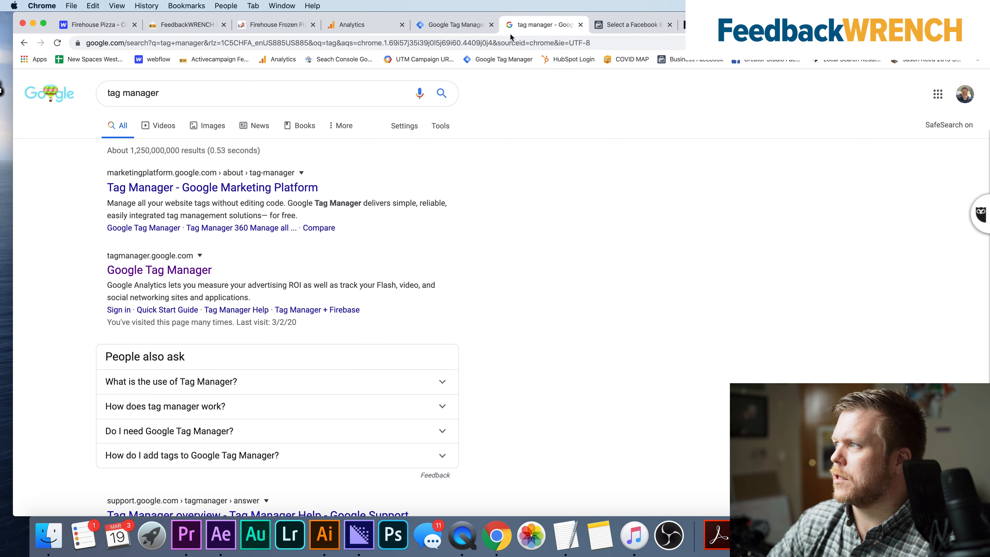
left_click(508, 43)
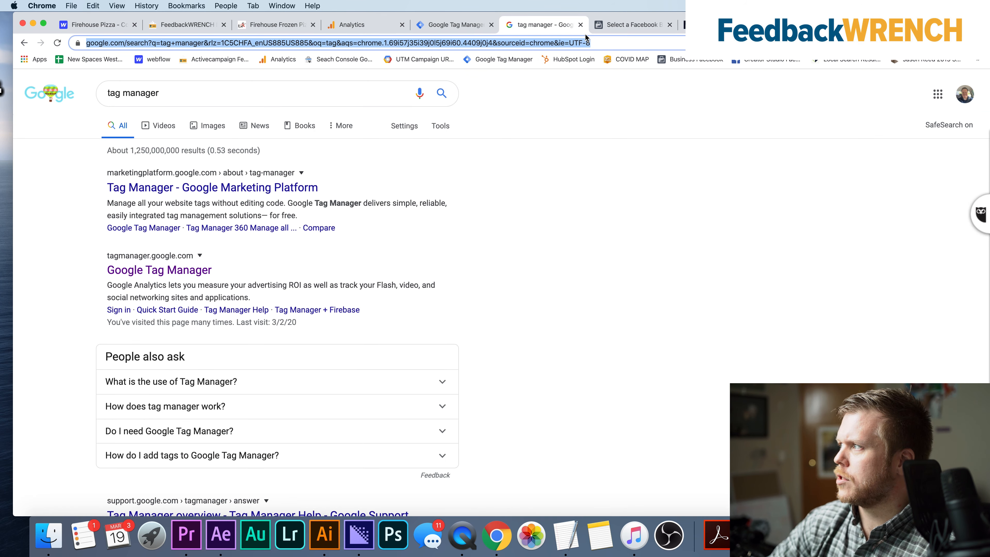
triple_click(321, 94)
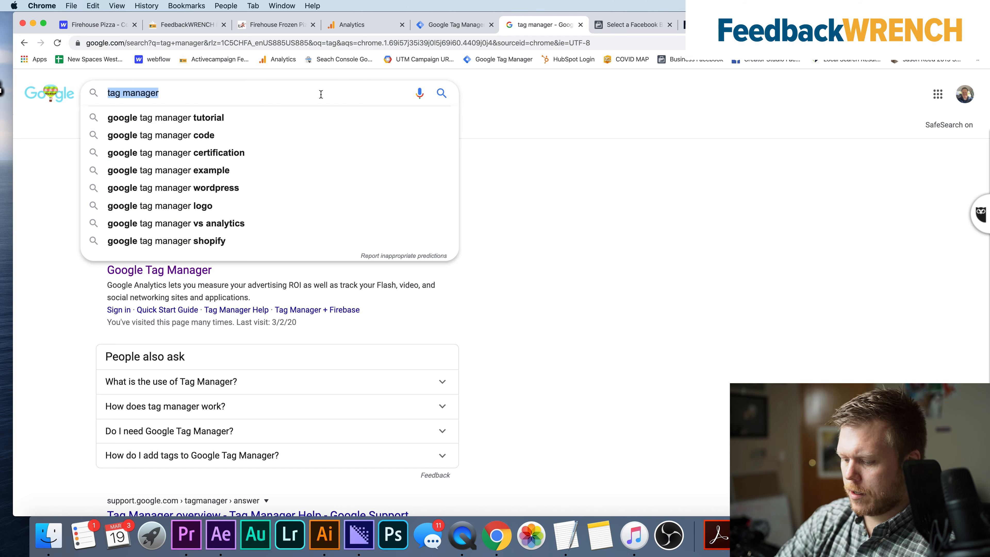
type("goiogoe")
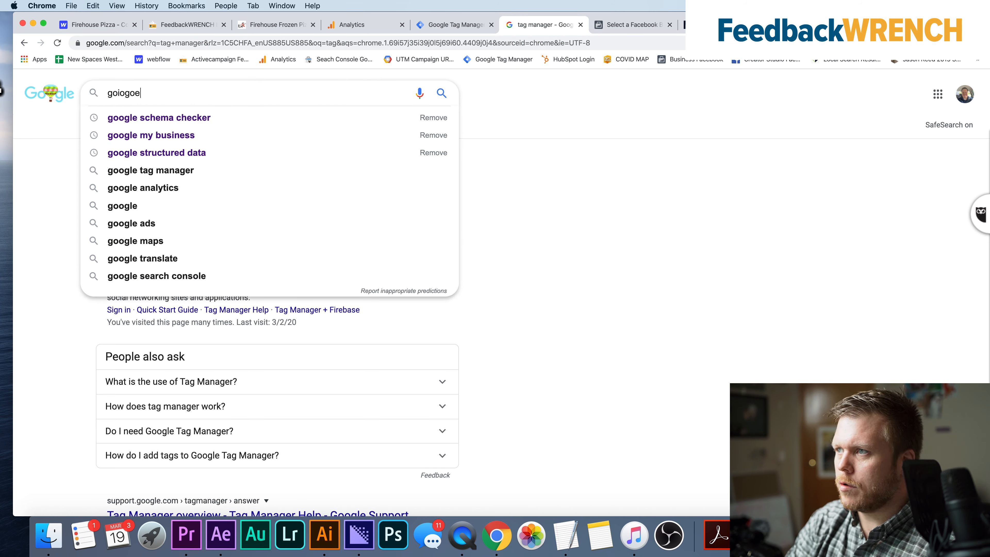
key("BackSpace")
key("BackSpace")
key("BackSpace")
key("BackSpace")
key("BackSpace")
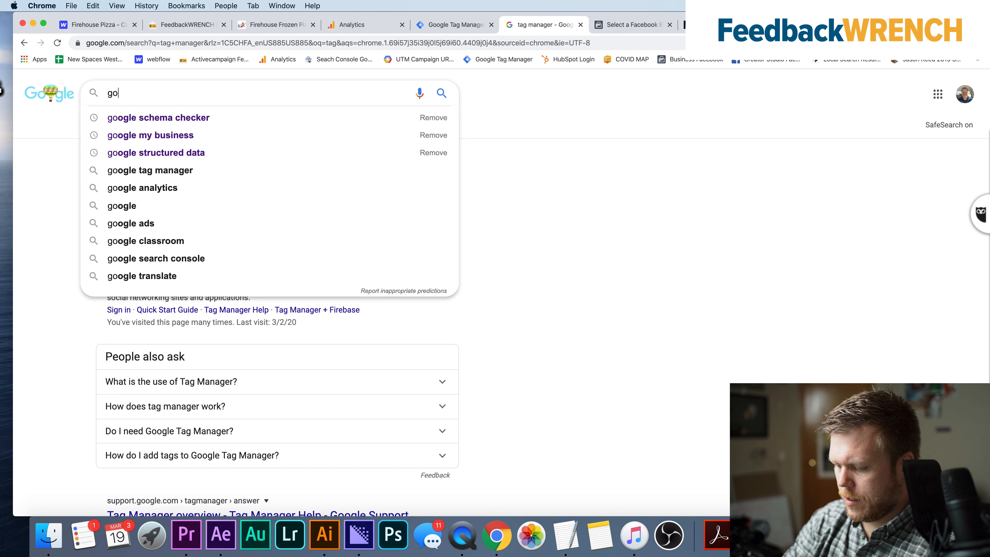
type("ogle")
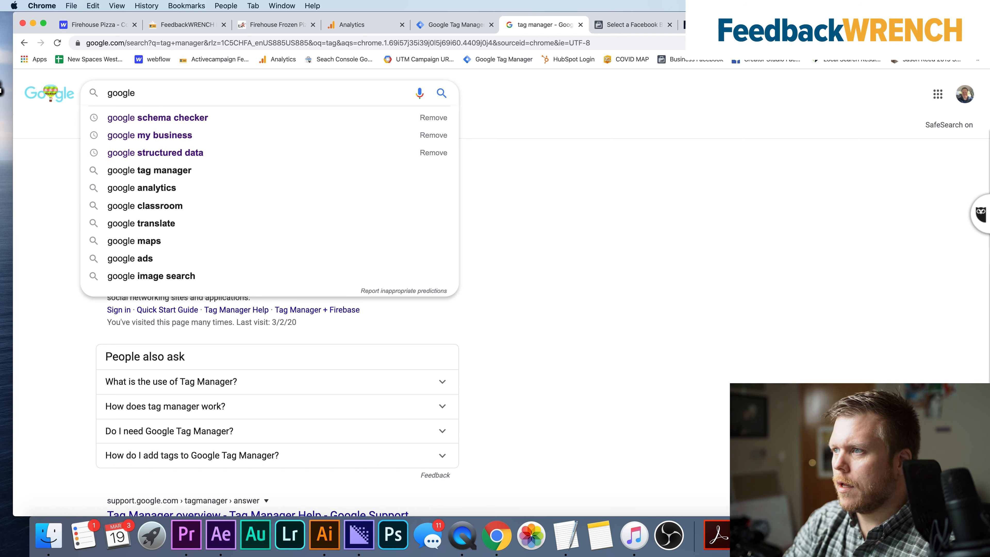
type(" search cons")
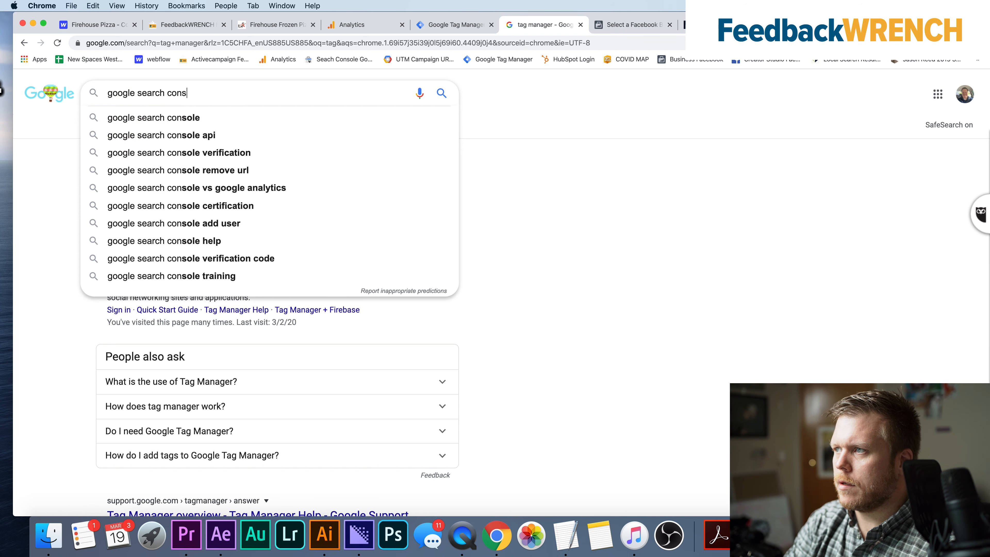
type("ole\\")
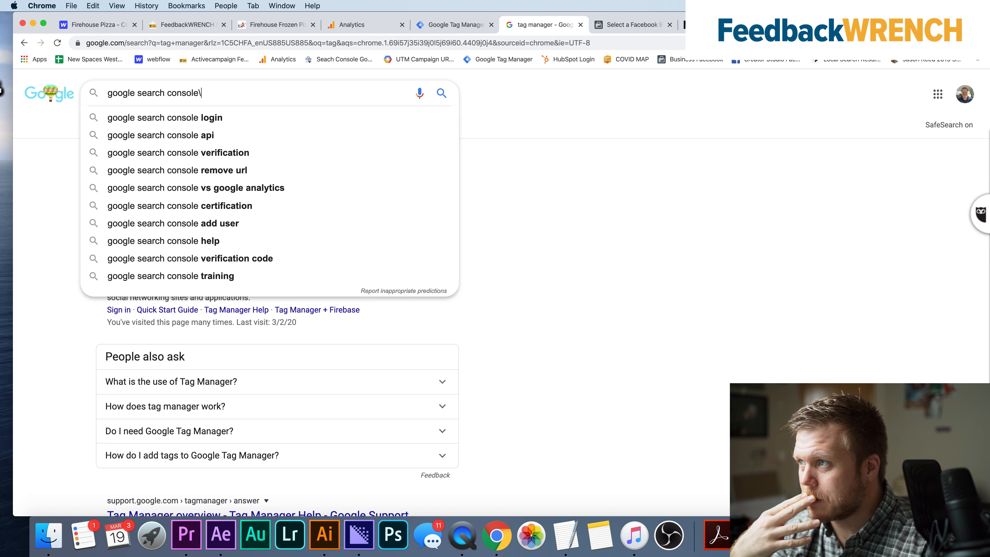
key("BackSpace")
key("Return")
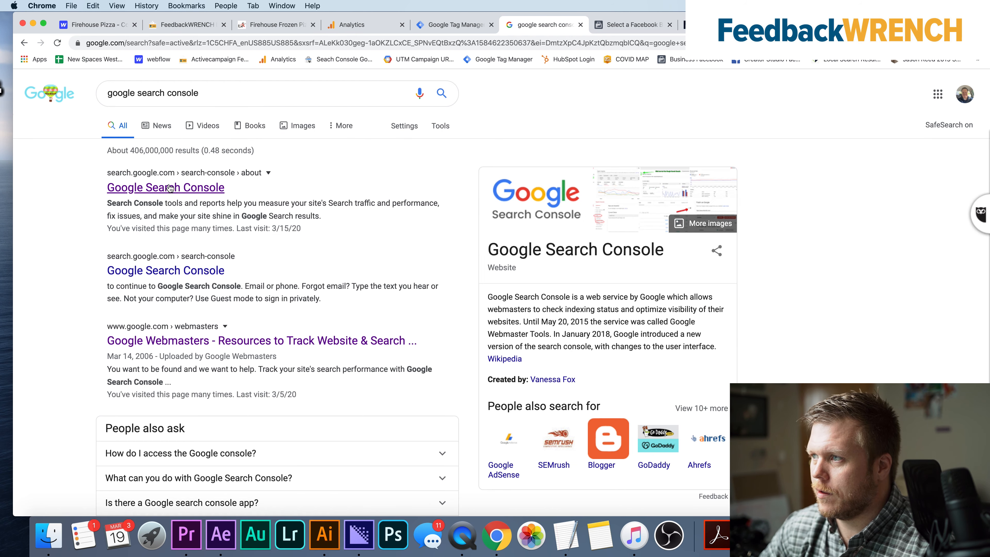
Open Google Search Console from the search results and start adding a new property.
left_click(169, 190)
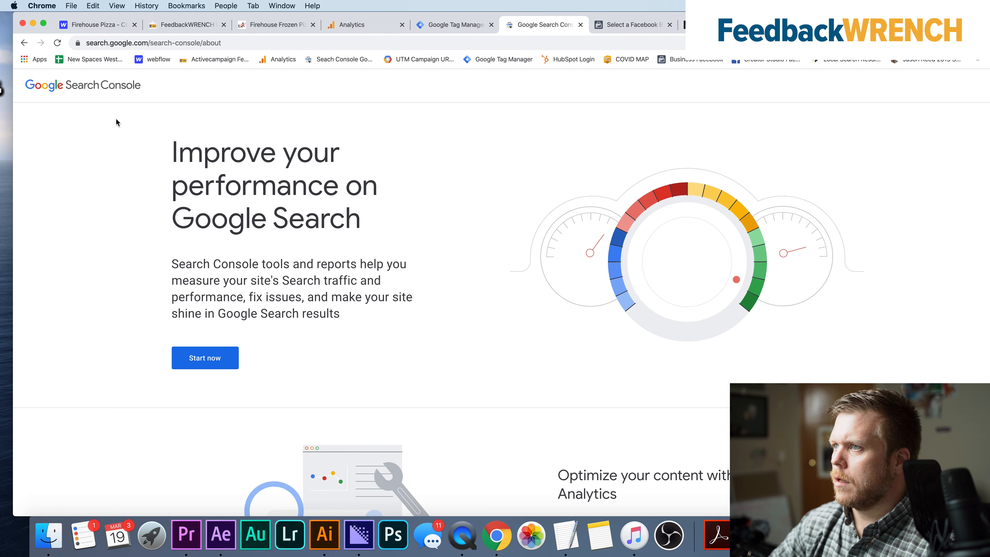
scroll(115, 118, "up", 10)
scroll(117, 120, "down", 10)
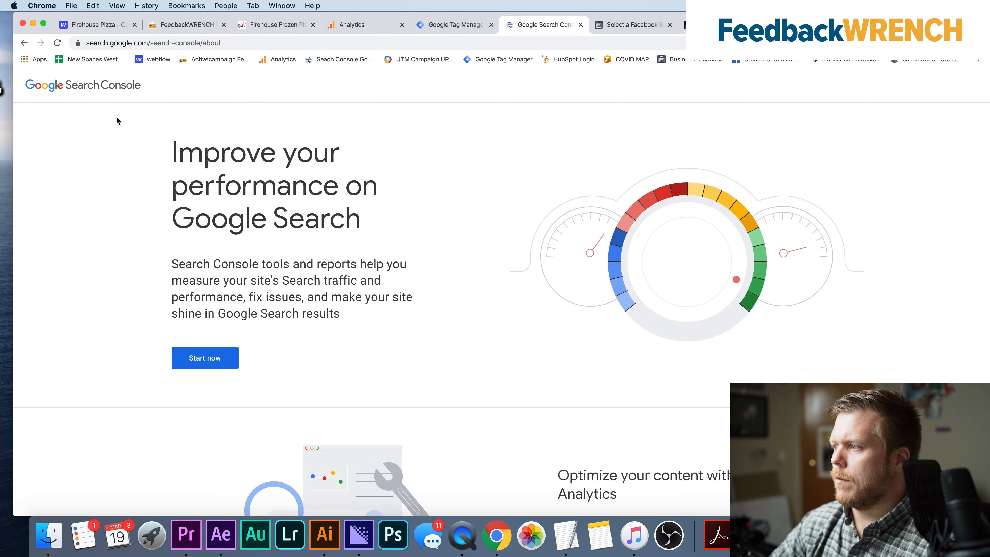
left_click(205, 358)
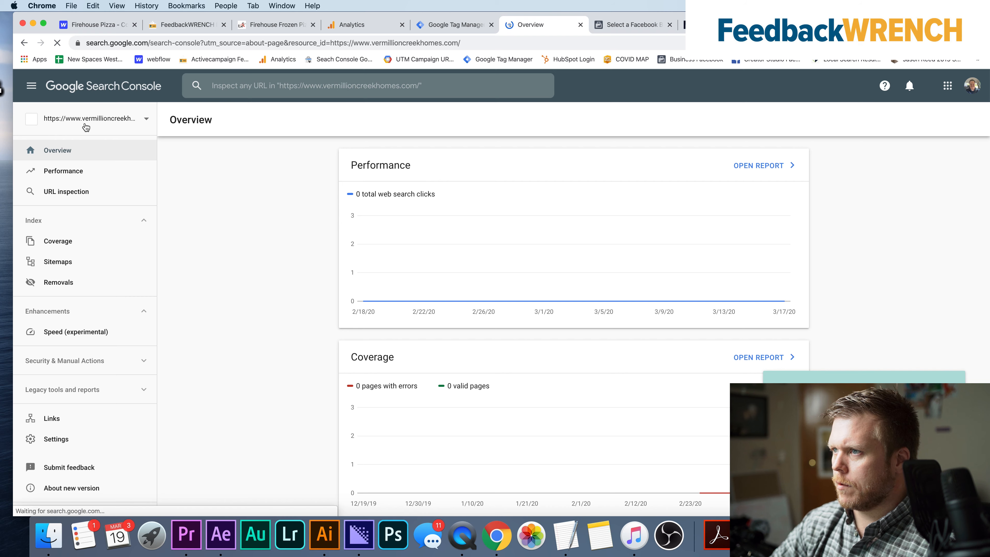
left_click(86, 126)
scroll(85, 274, "down", 3)
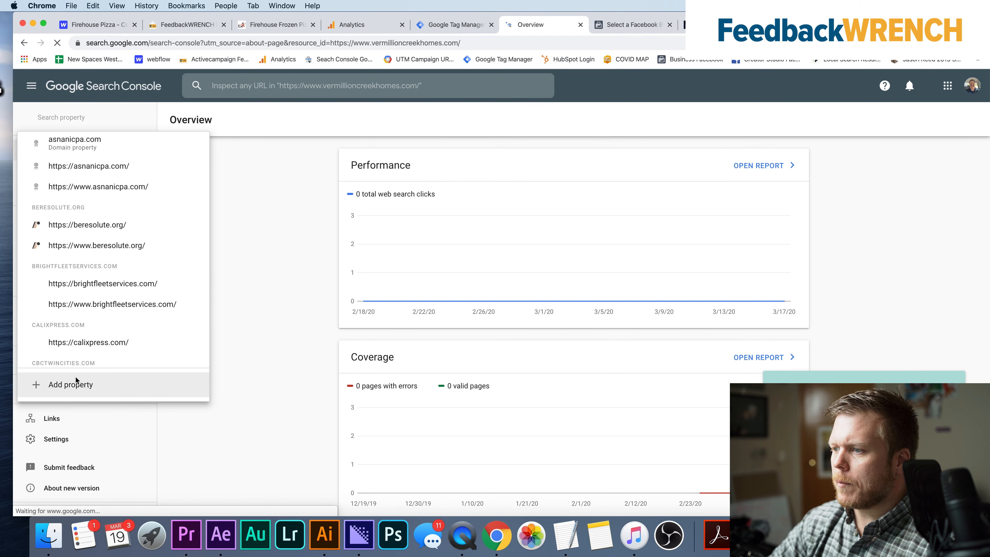
left_click(75, 386)
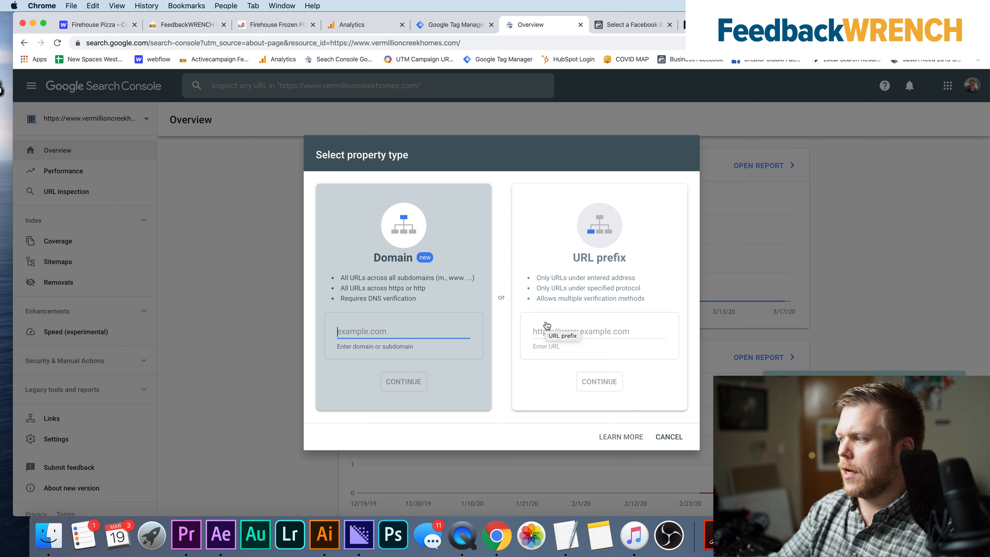
left_click(562, 332)
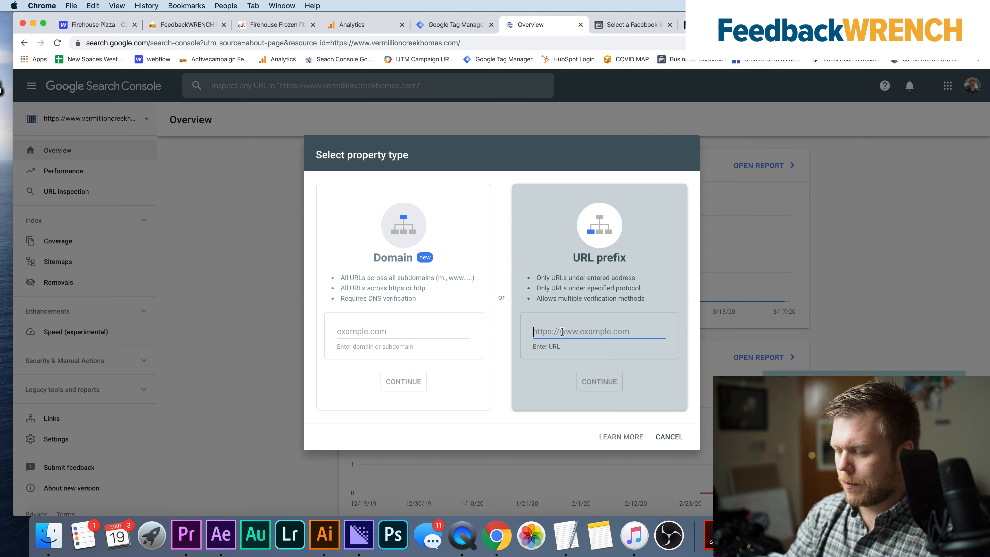
type("analytics 1")
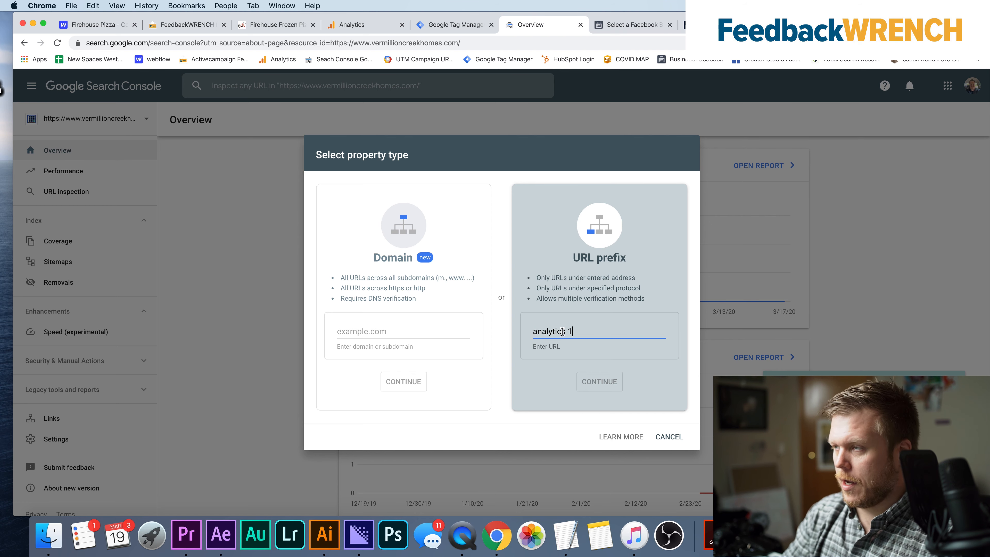
key("super+z")
left_click(269, 25)
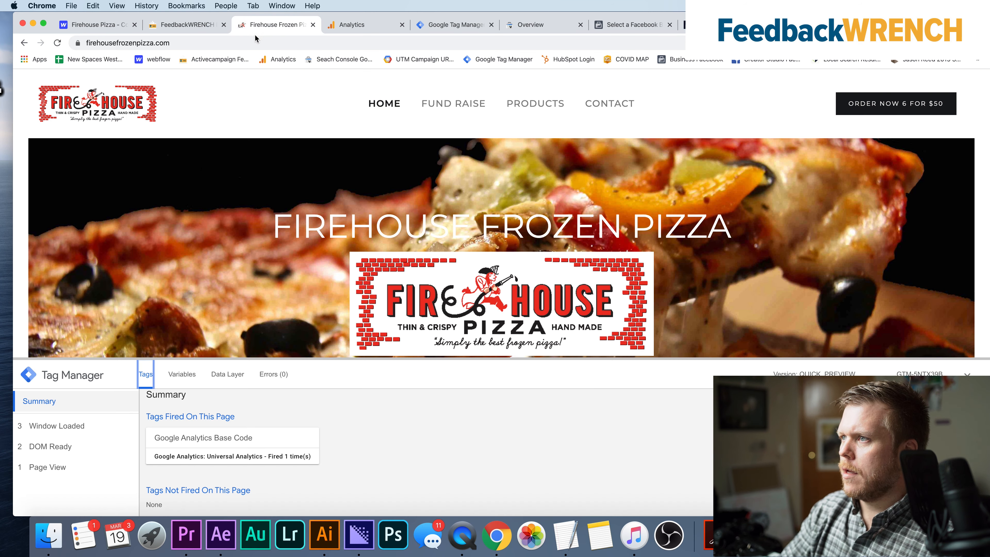
left_click(241, 41)
key("super+c")
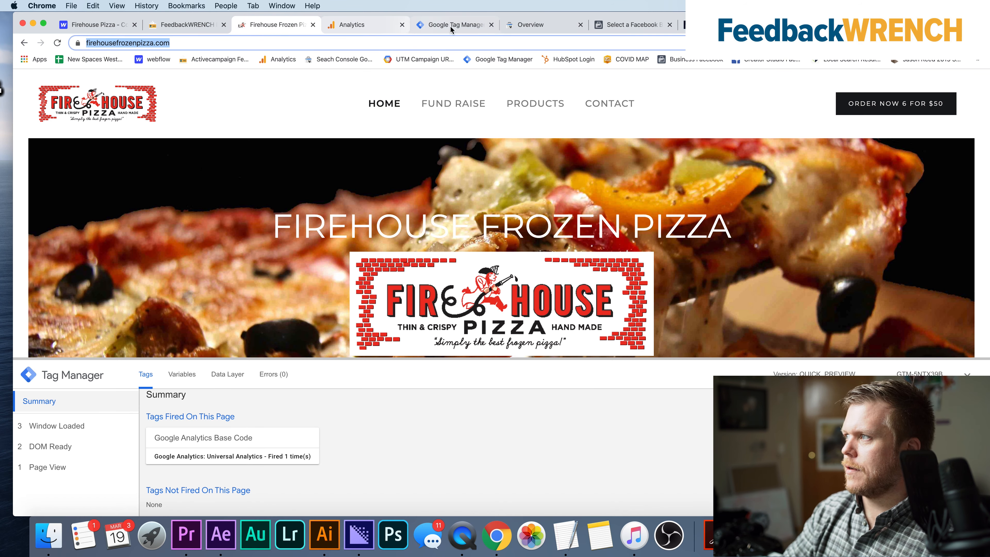
left_click(542, 23)
key("super+v")
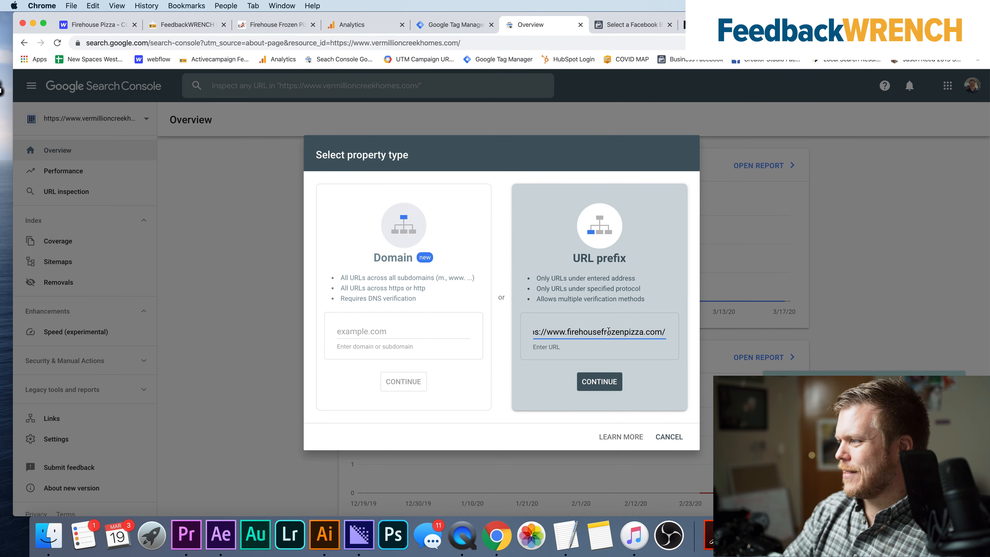
left_click(606, 386)
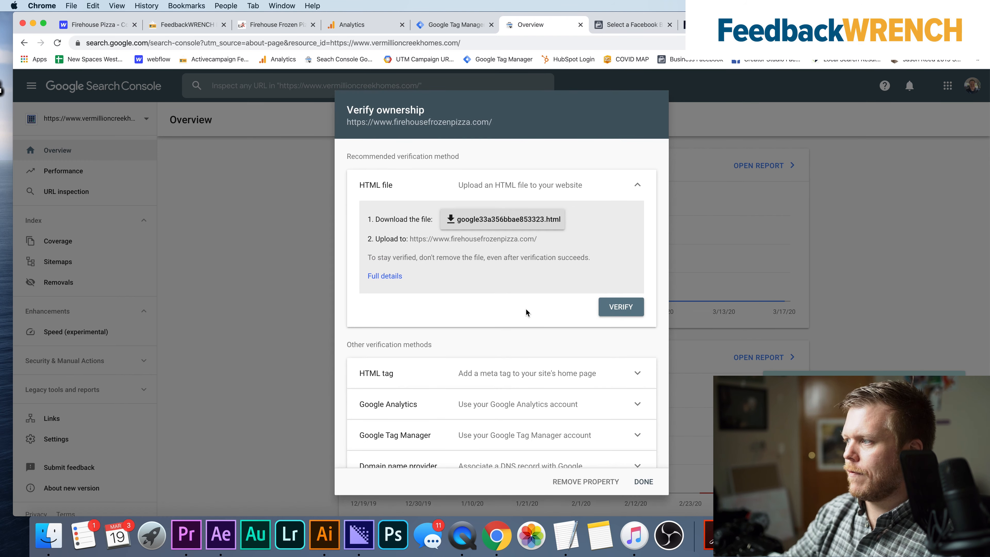
Review the Google Tag Manager verification method, and copy the meta tag from the HTML tag method.
scroll(513, 257, "down", 1)
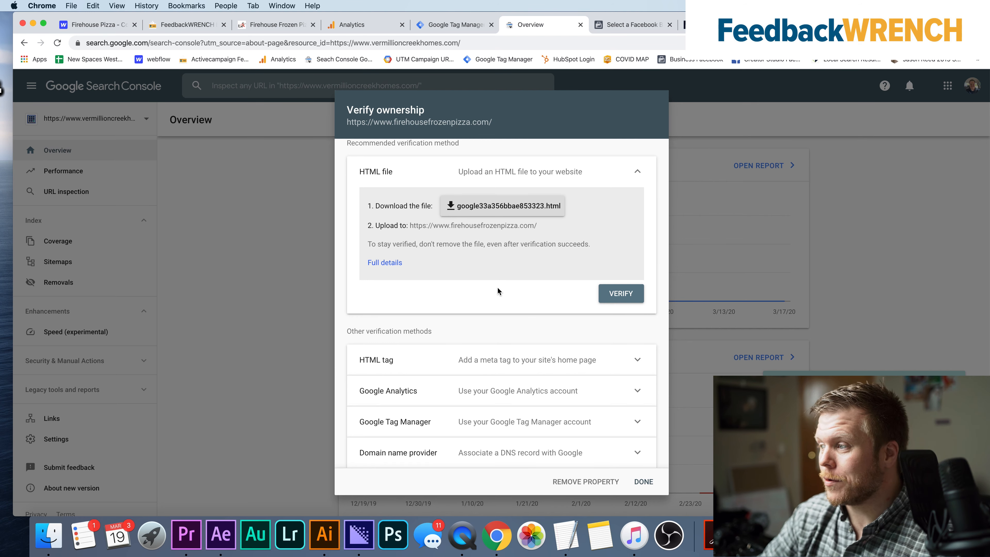
scroll(498, 288, "down", 1)
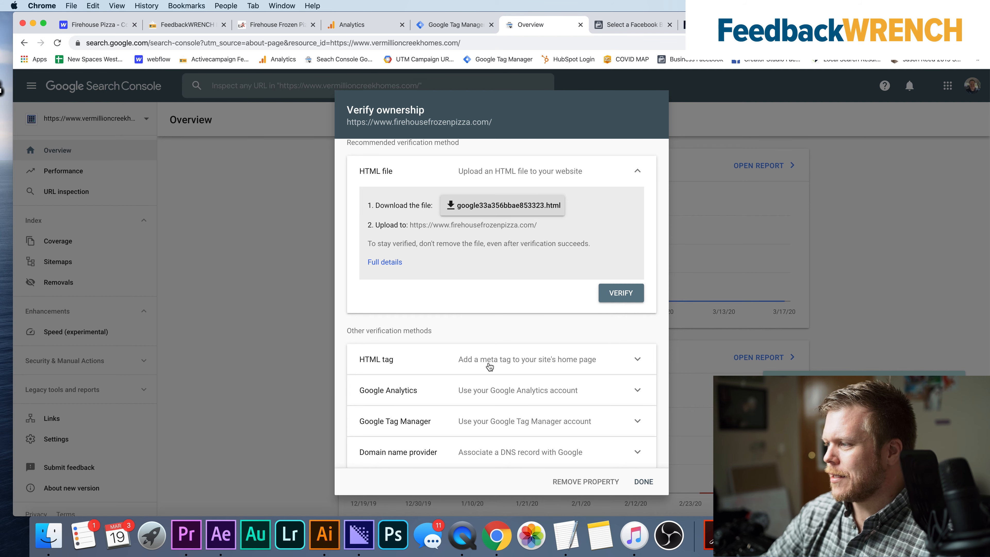
left_click(499, 415)
scroll(515, 387, "down", 3)
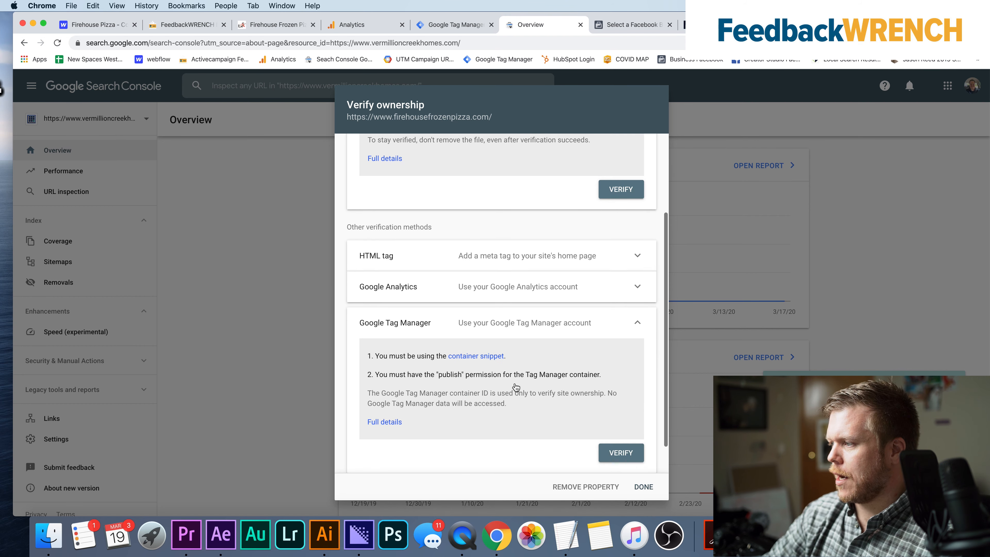
left_click(449, 262)
triple_click(463, 323)
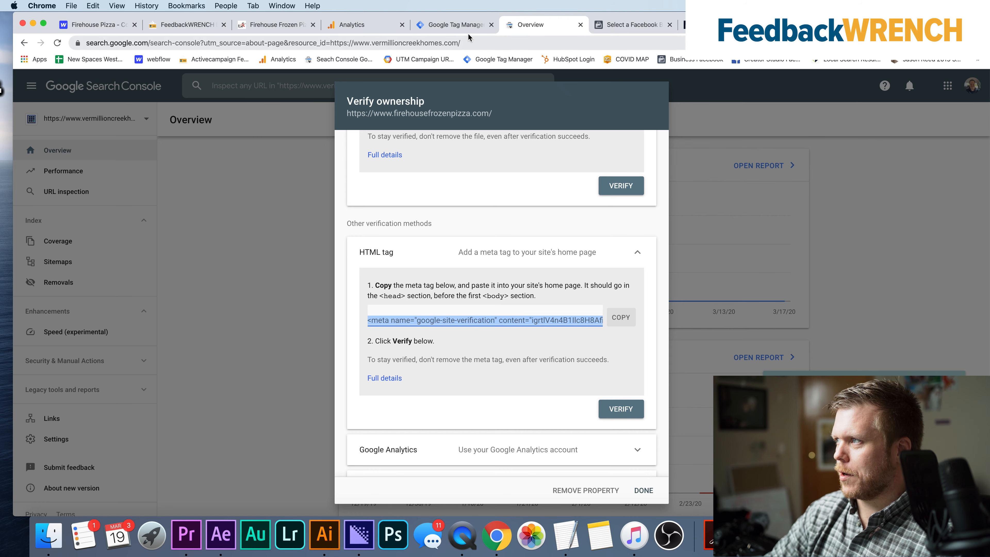
left_click(466, 26)
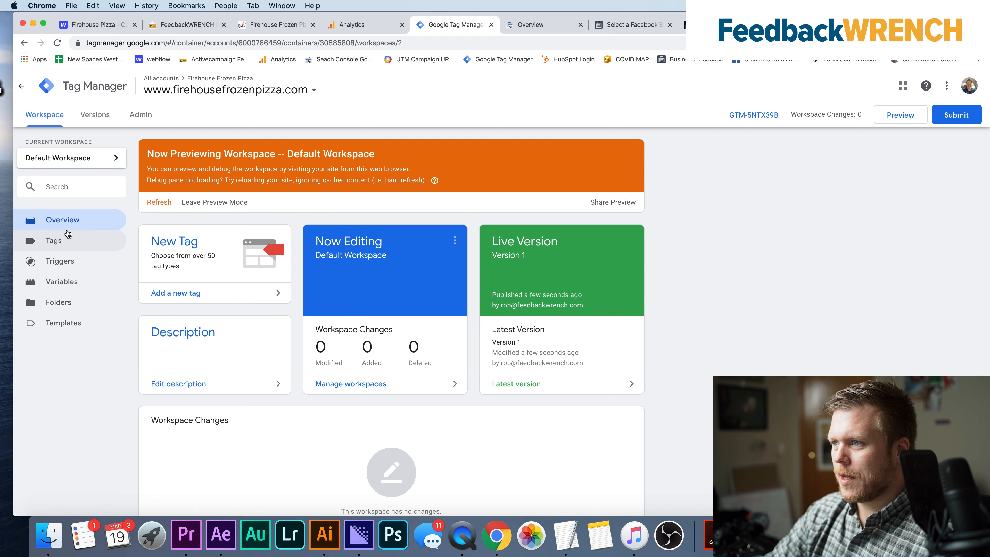
left_click(50, 244)
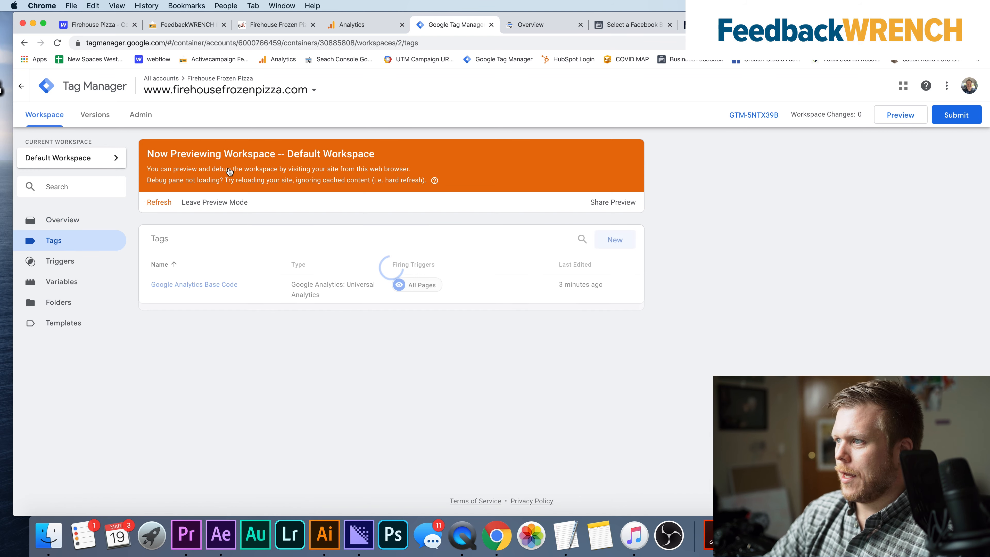
left_click(624, 239)
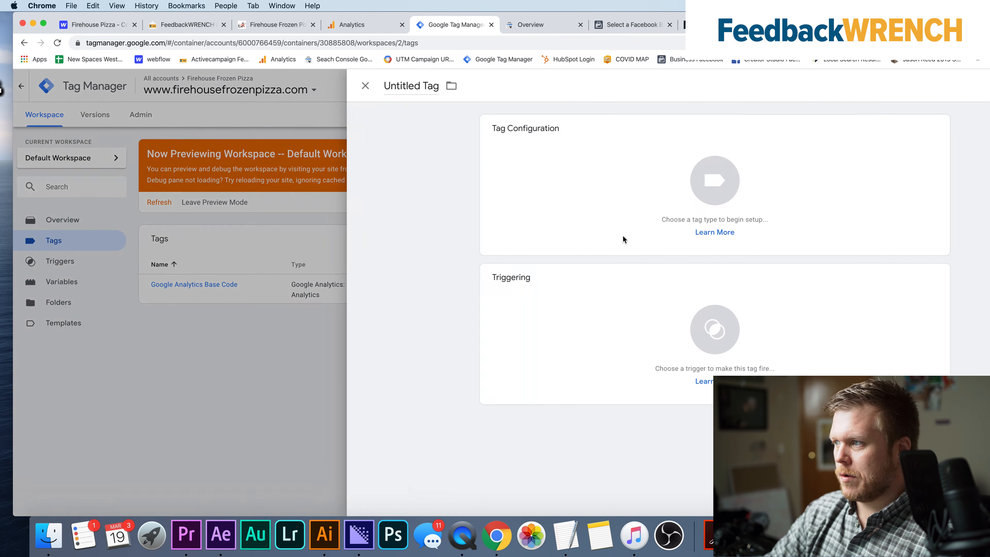
left_click(328, 86)
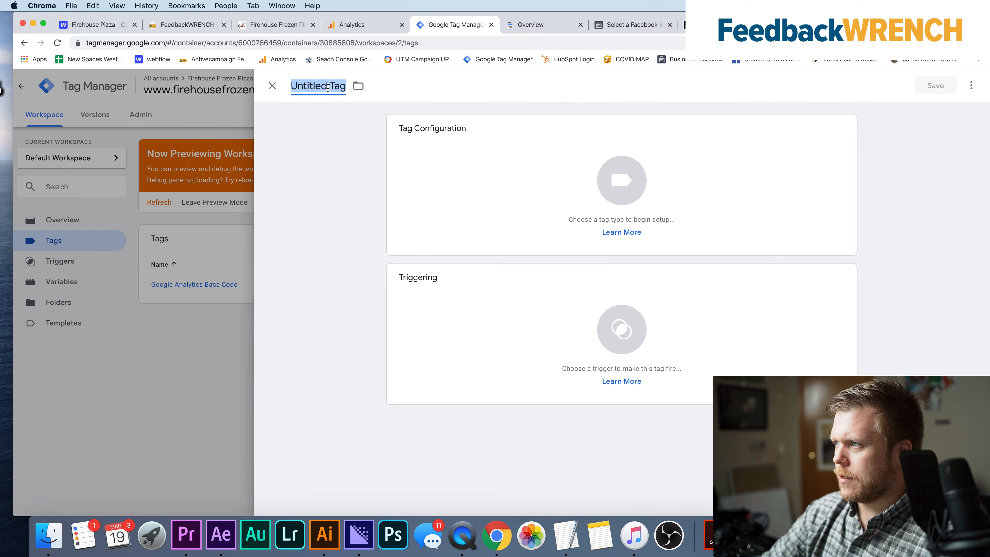
type("Search console")
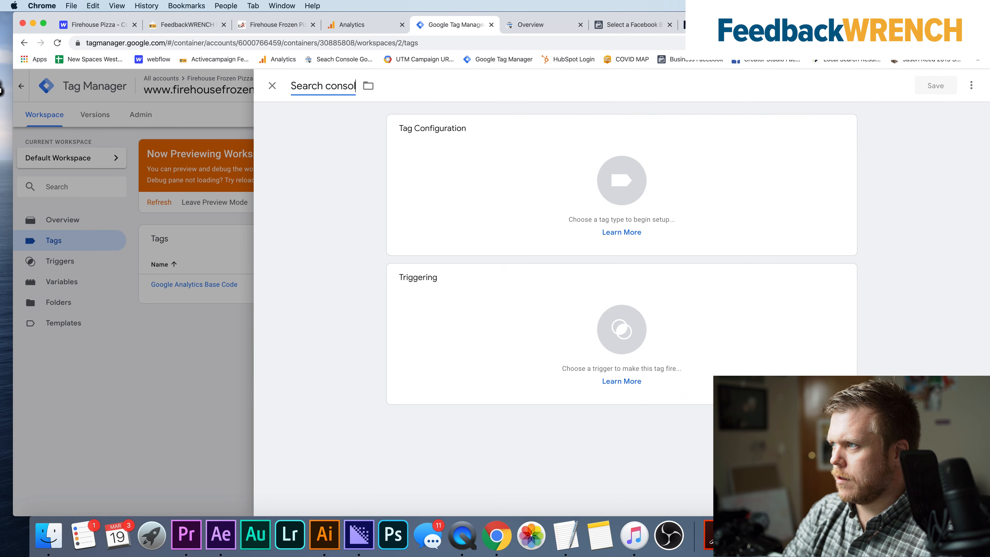
Set the tag type to Custom HTML and paste the copied site verification meta tag as its HTML.
left_click(515, 172)
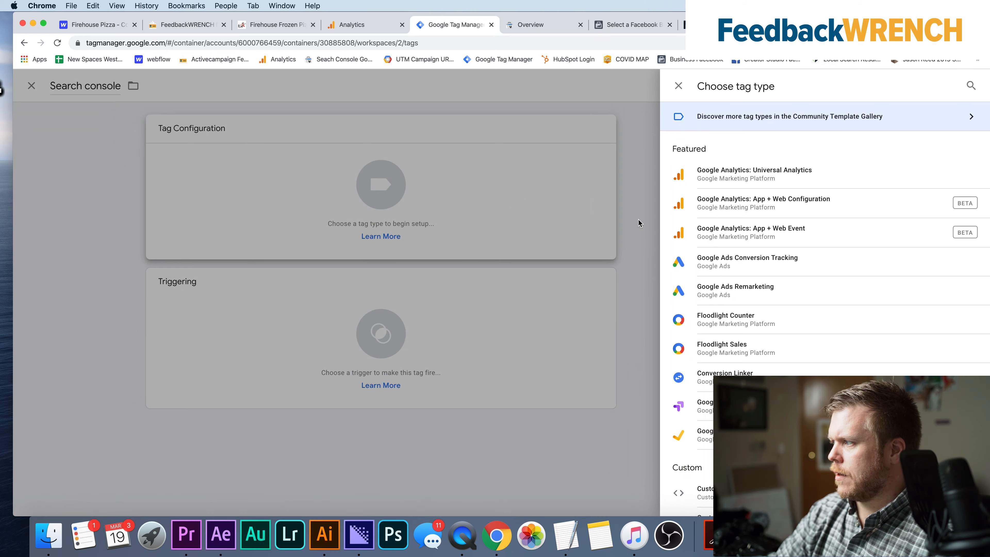
scroll(719, 323, "down", 5)
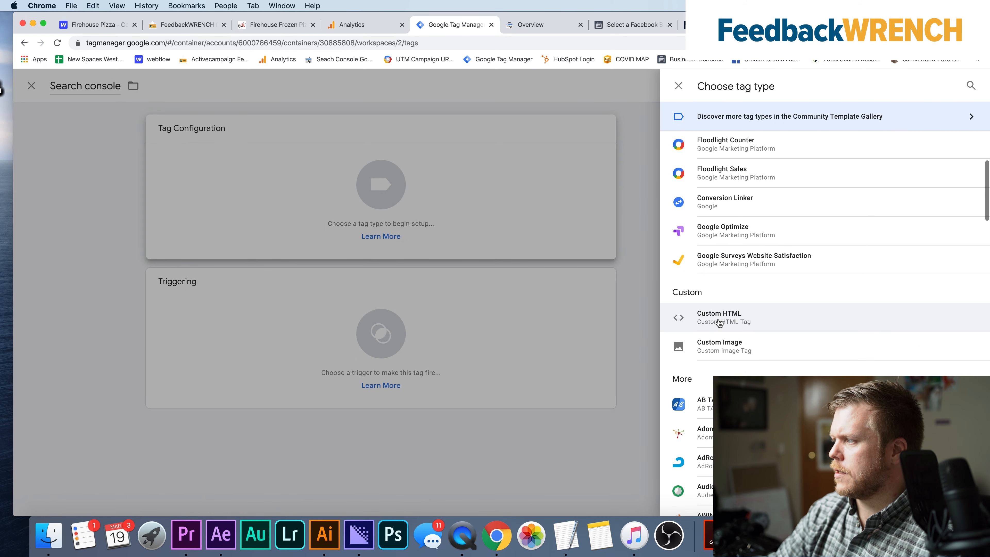
left_click(720, 323)
left_click(503, 261)
key("super+v")
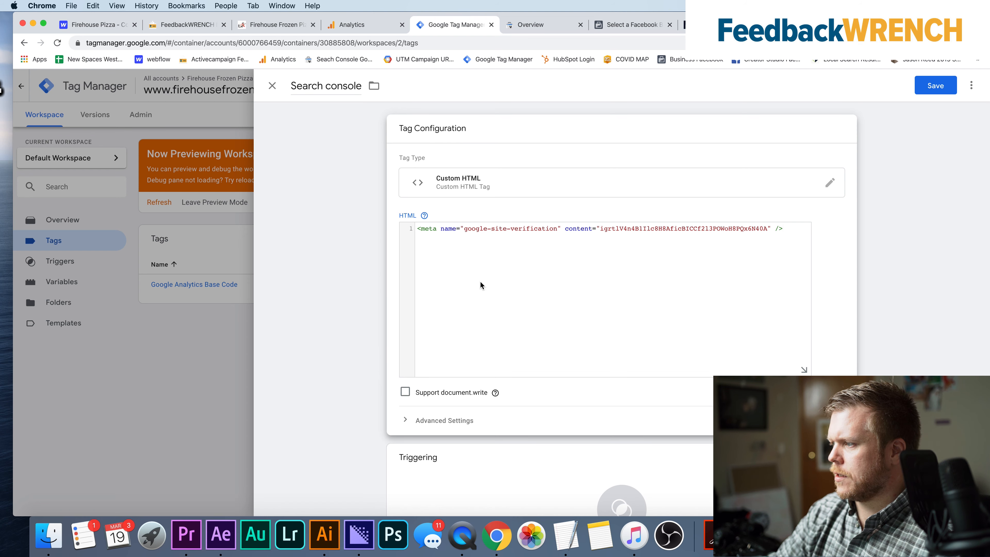
Set the Search console tag to fire on the All Pages trigger and save the tag.
scroll(480, 284, "down", 2)
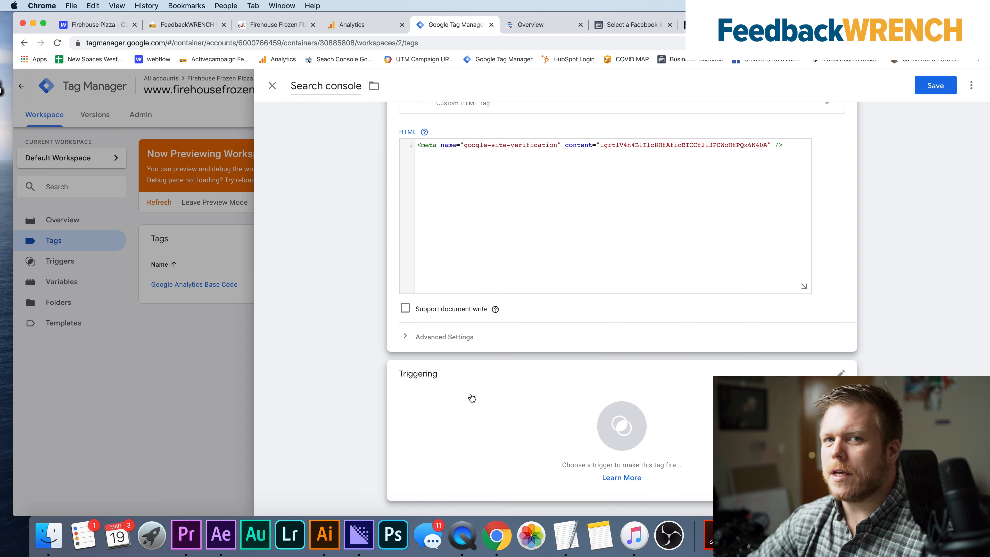
left_click(588, 416)
left_click(457, 133)
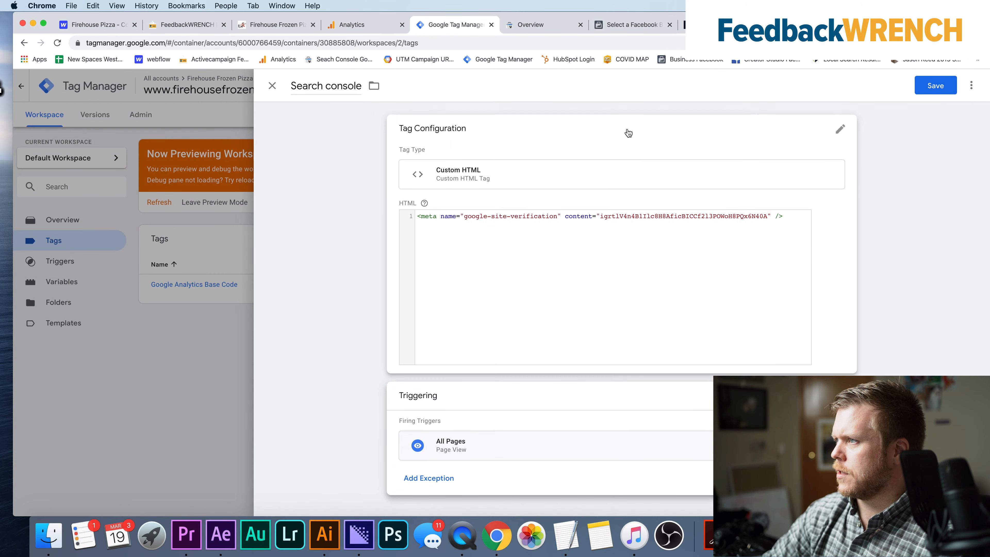
left_click(936, 86)
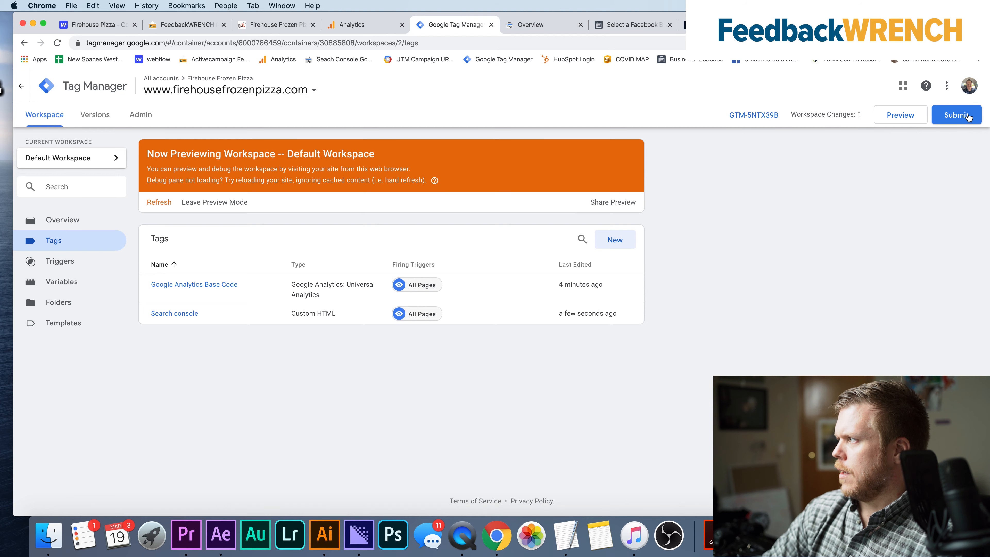
left_click(951, 113)
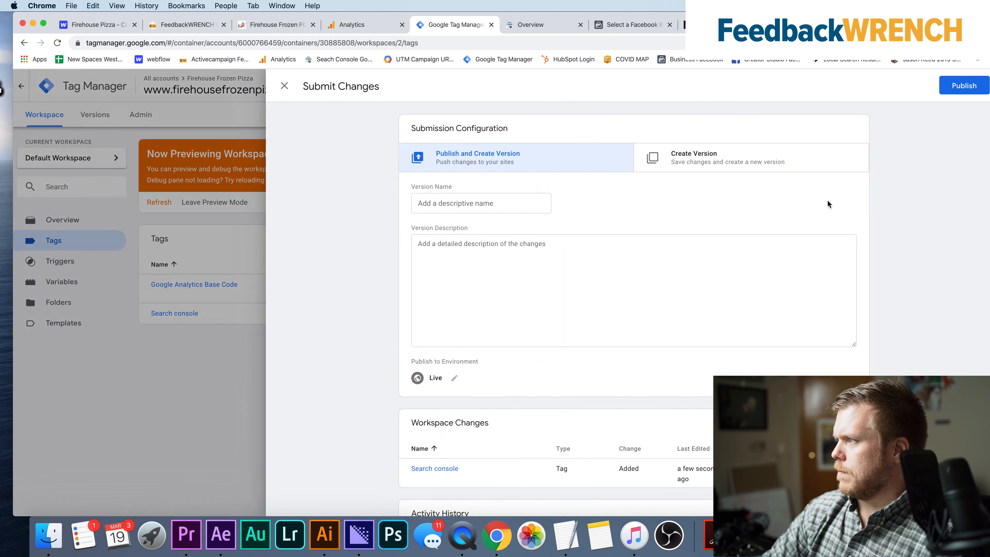
left_click(951, 85)
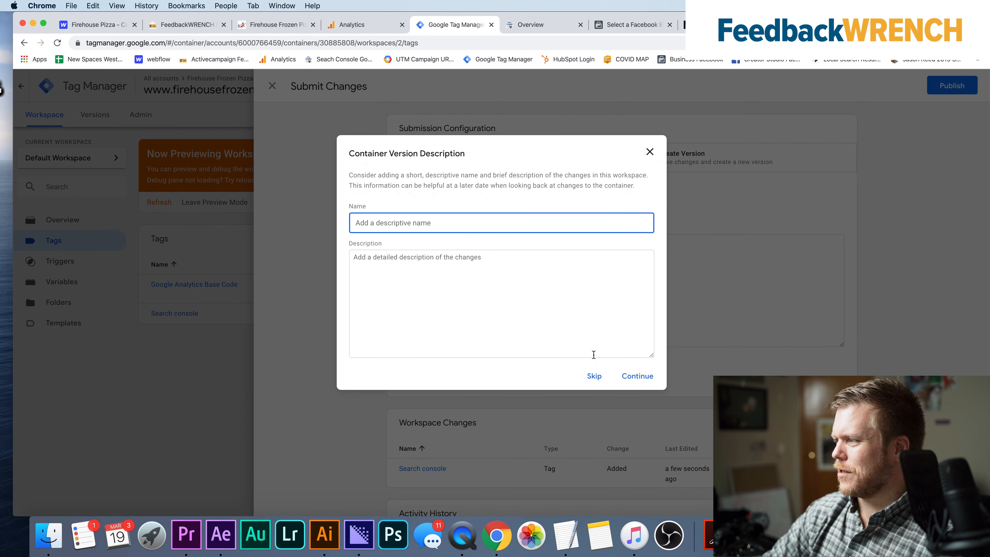
left_click(650, 152)
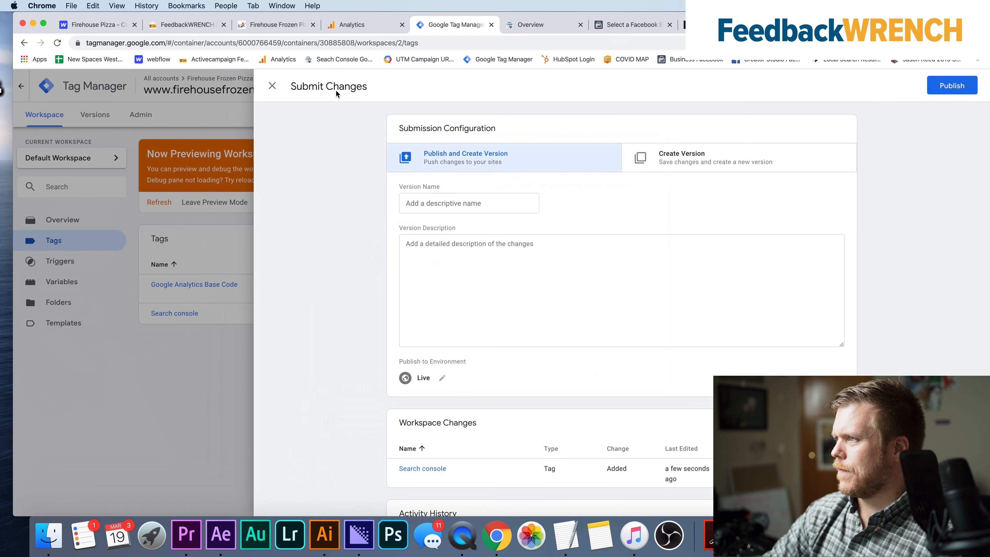
left_click(272, 86)
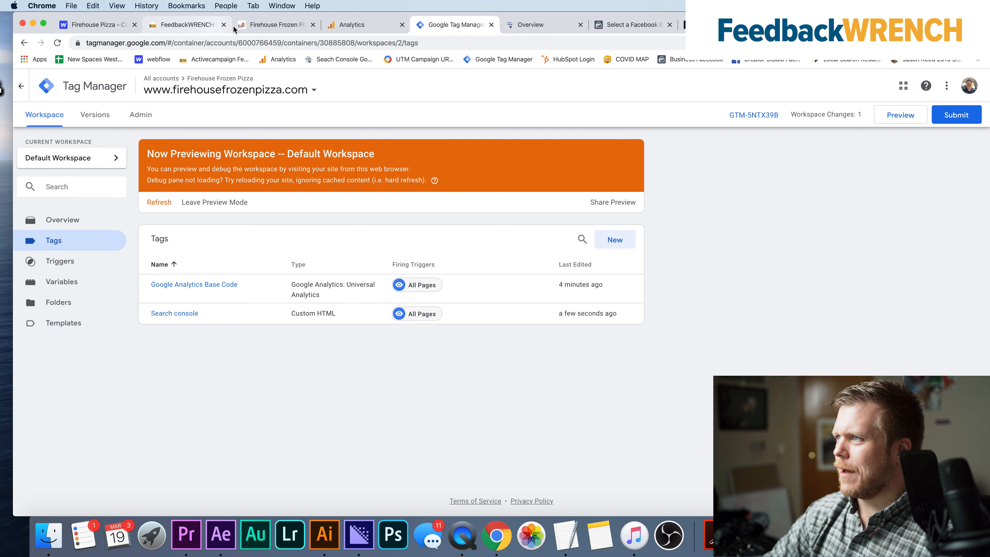
Publish the workspace changes as a version named "Search console", removing the verification meta tag pasted into its description.
left_click(954, 116)
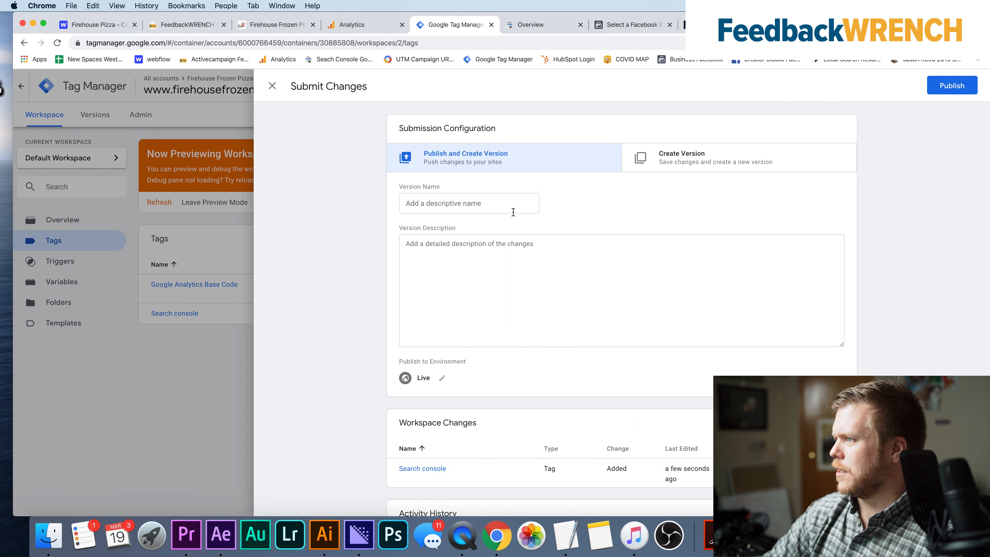
left_click(486, 204)
type("Sera")
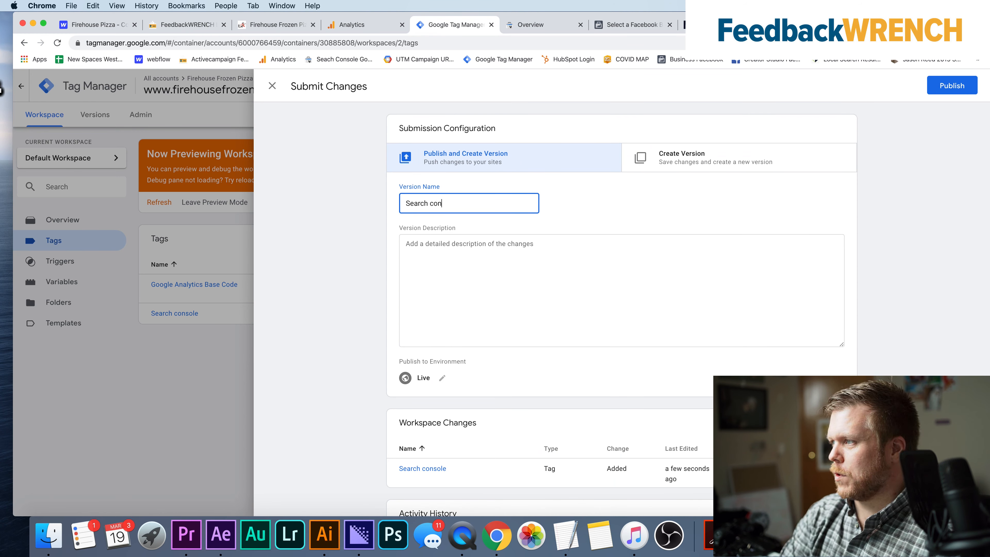
left_click(516, 265)
type("<meta name=\"google-site-verification\" content=\"jqrtlV4n4B1Ilc8H8AficBICCf2l3POWoH8PQx6N40A\" />")
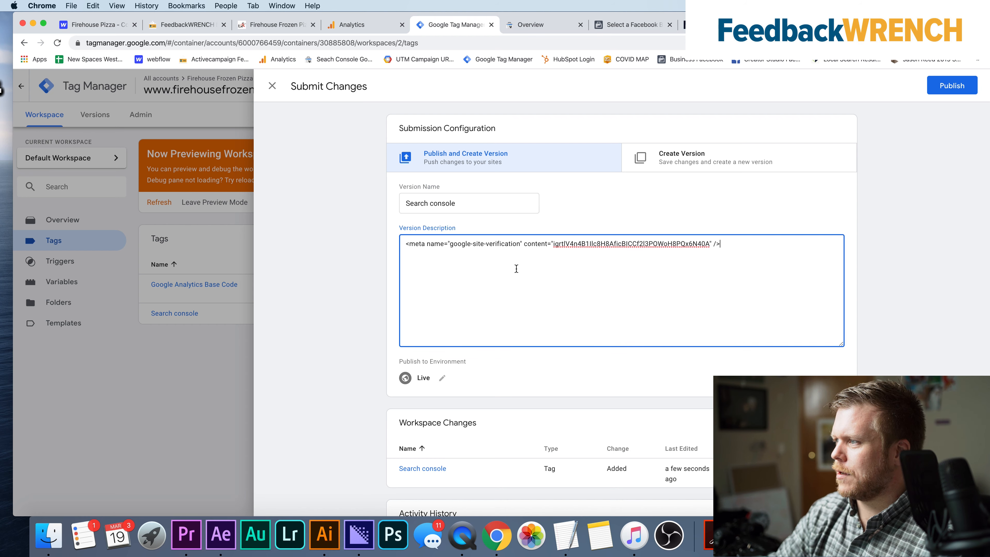
key("super+z")
left_click(940, 85)
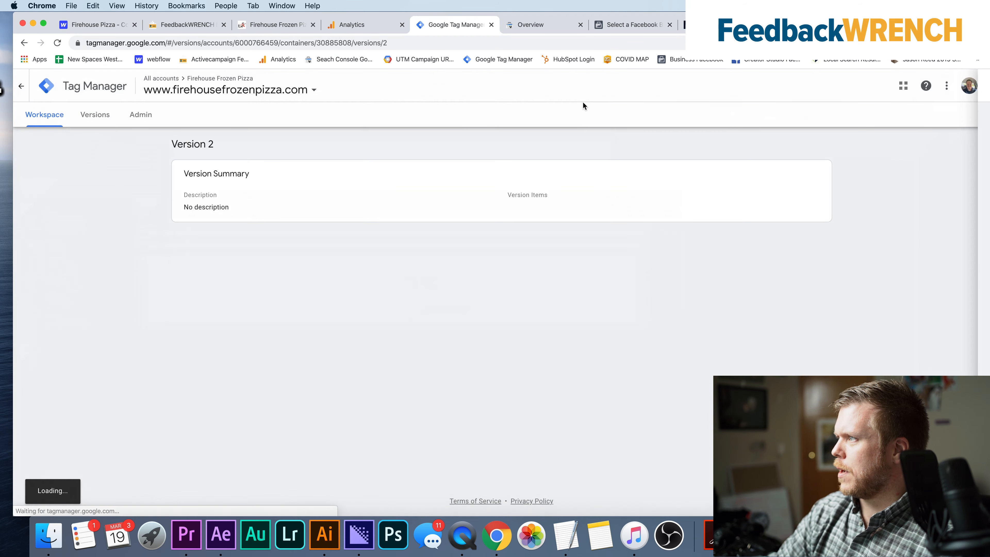
left_click(559, 25)
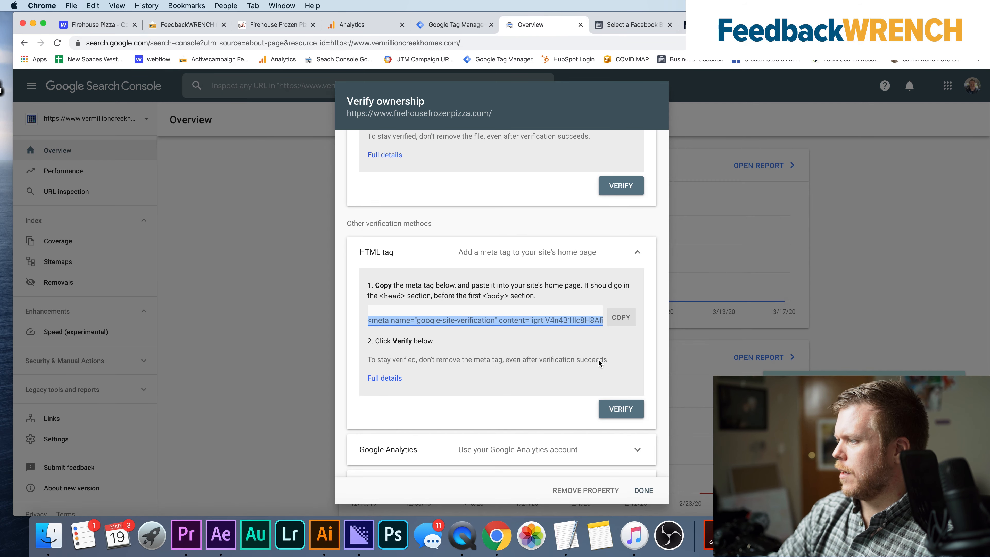
left_click(615, 413)
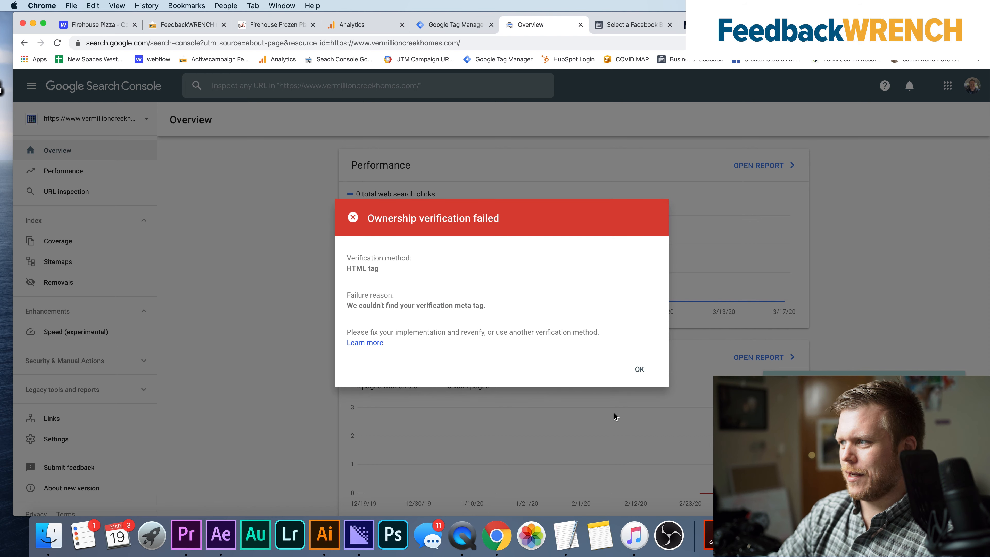
left_click(640, 369)
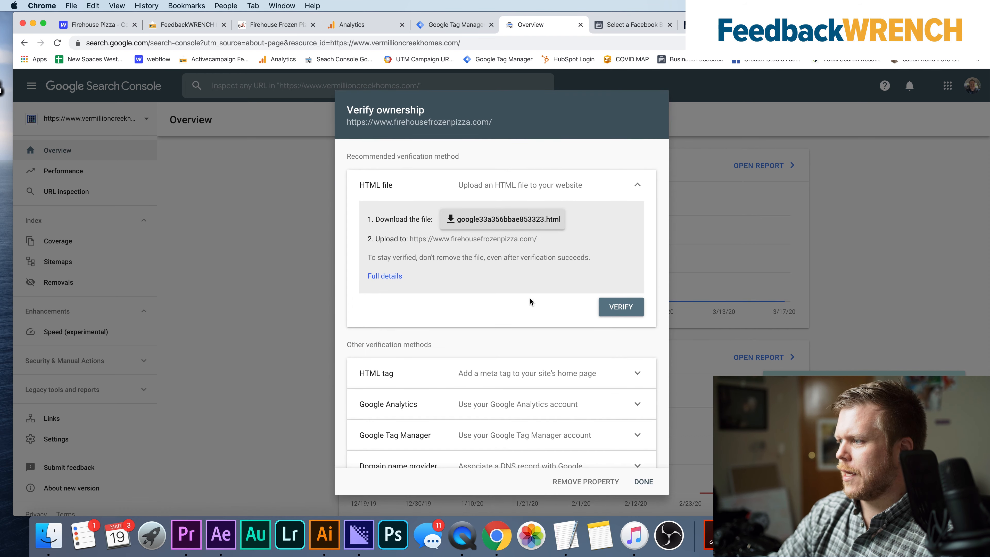
left_click(491, 373)
left_click(459, 437)
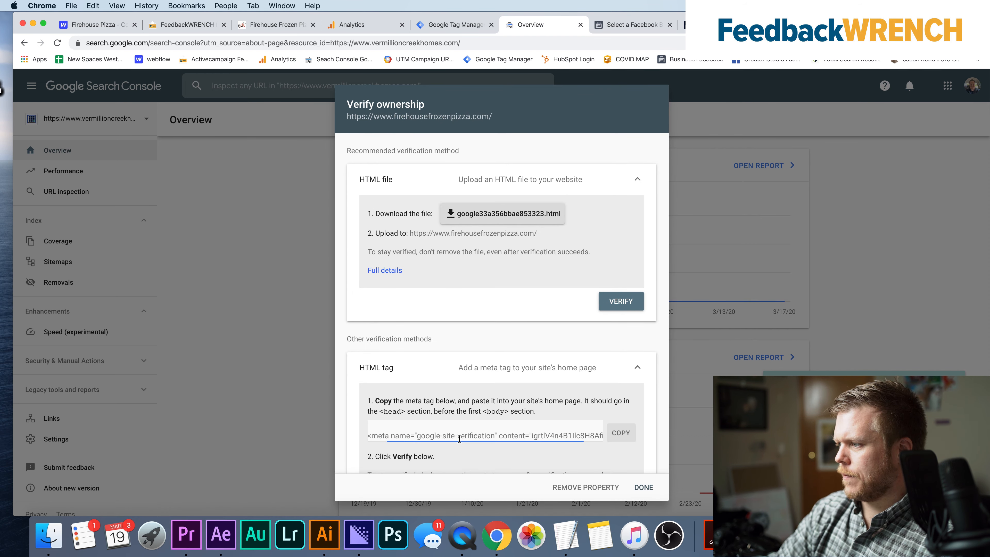
triple_click(459, 439)
scroll(460, 439, "down", 5)
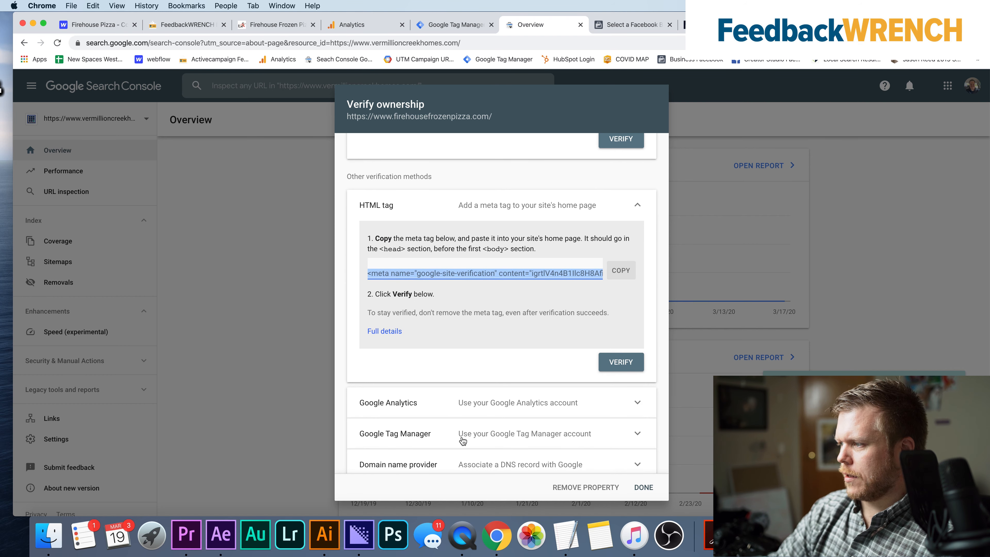
left_click(463, 441)
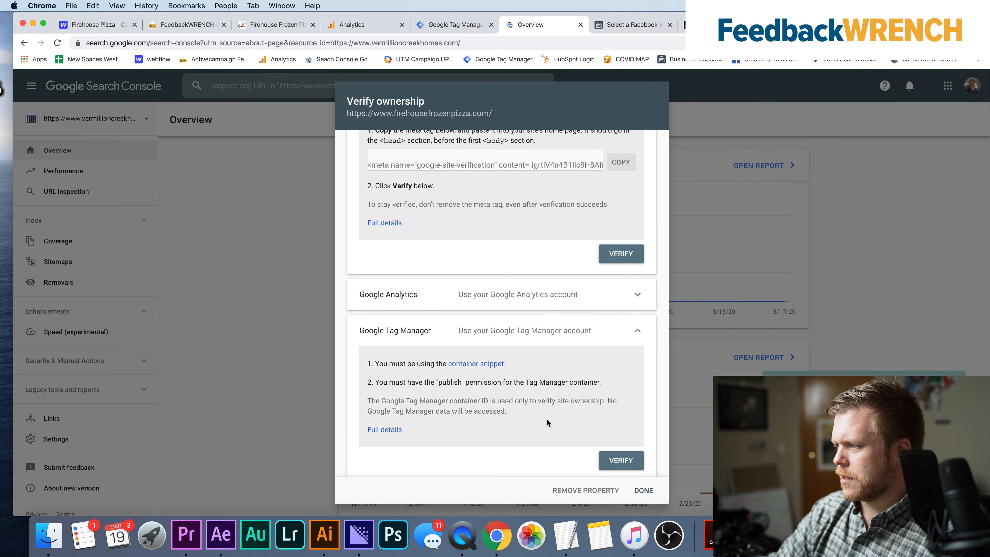
left_click(621, 460)
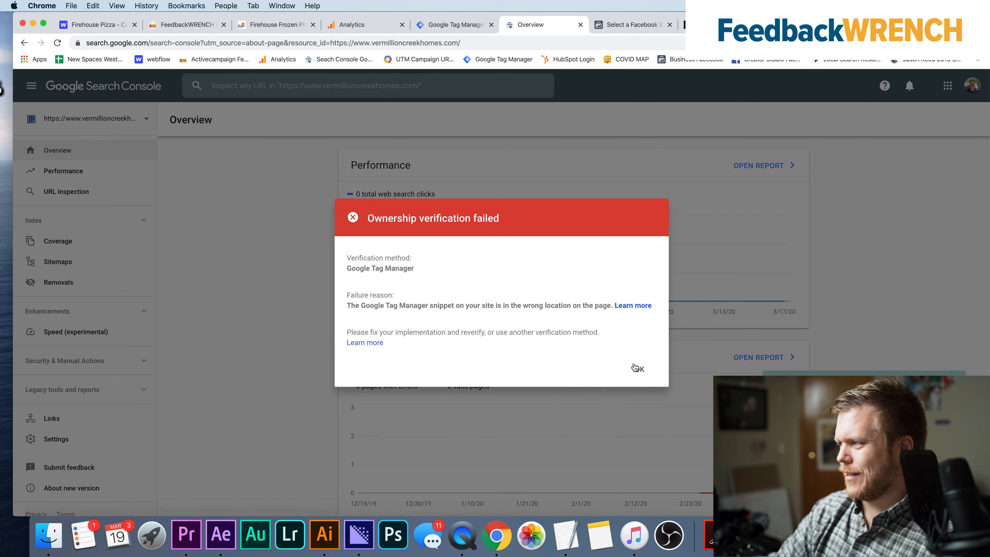
left_click(636, 368)
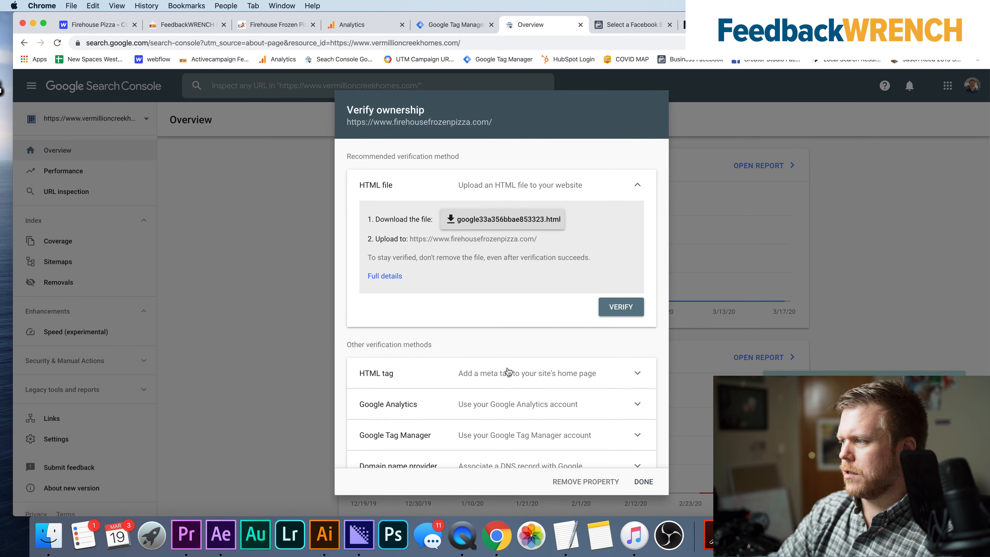
Copy the site verification meta tag from the HTML tag method and paste it below the Tag Manager snippet in Webflow's Head Code.
left_click(508, 372)
left_click(466, 430)
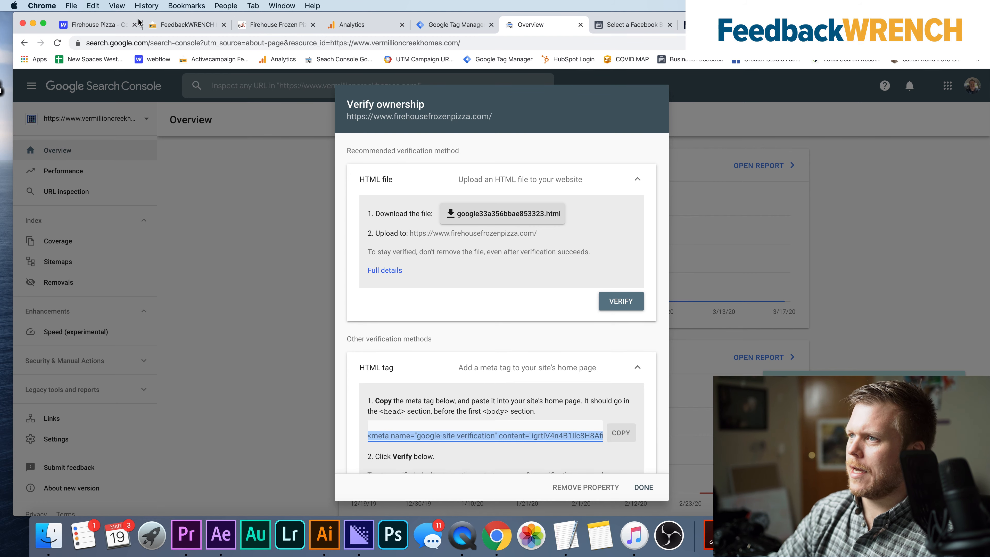
left_click(112, 26)
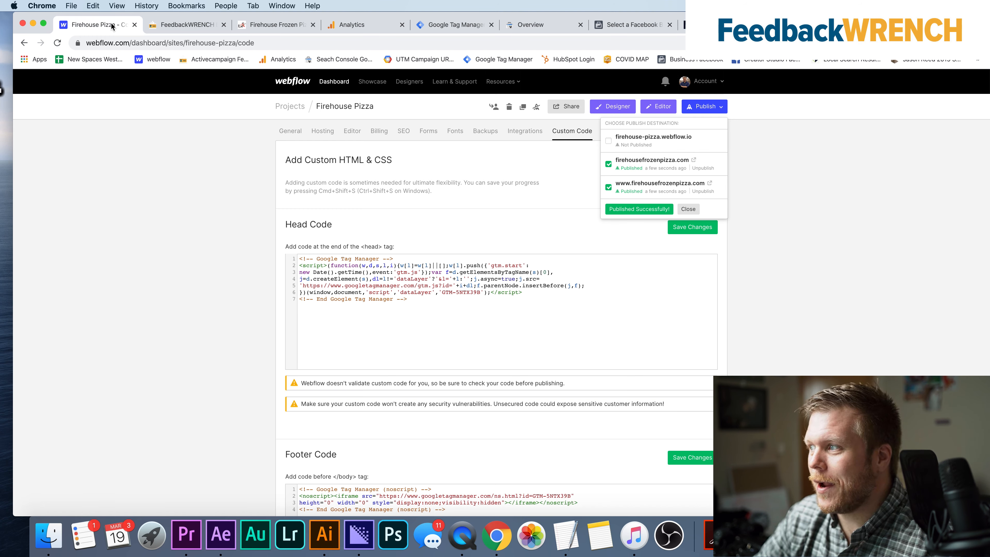
left_click(432, 300)
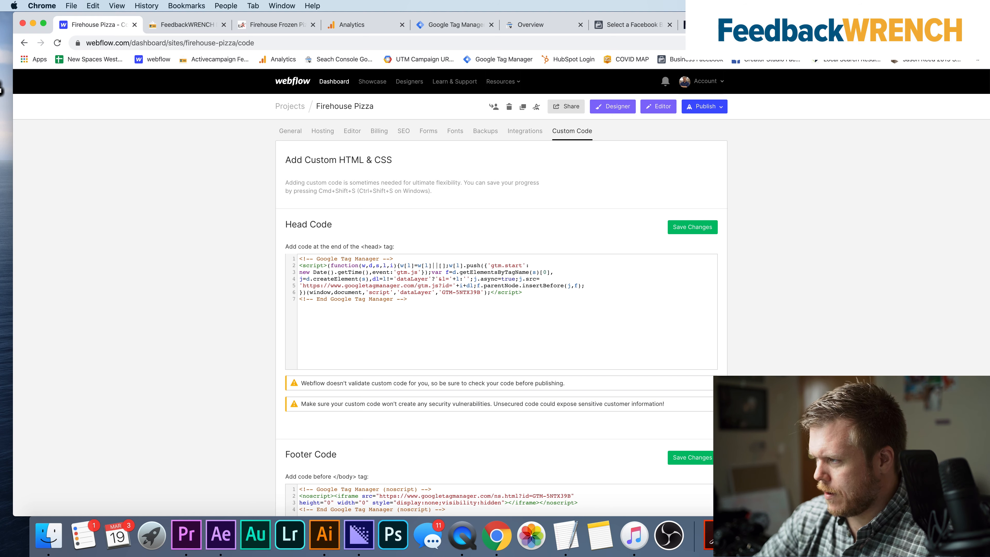
key("Return")
key("super+v")
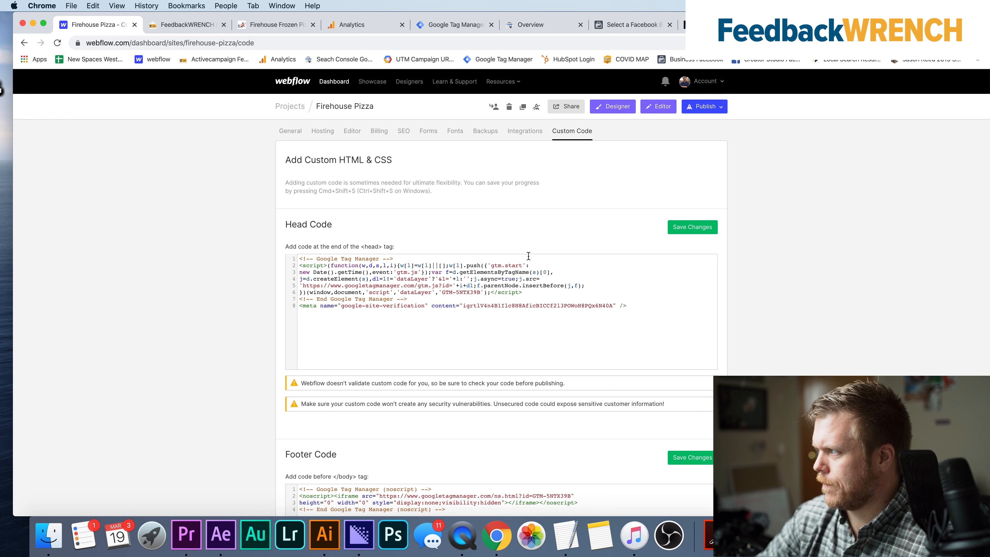
left_click(682, 231)
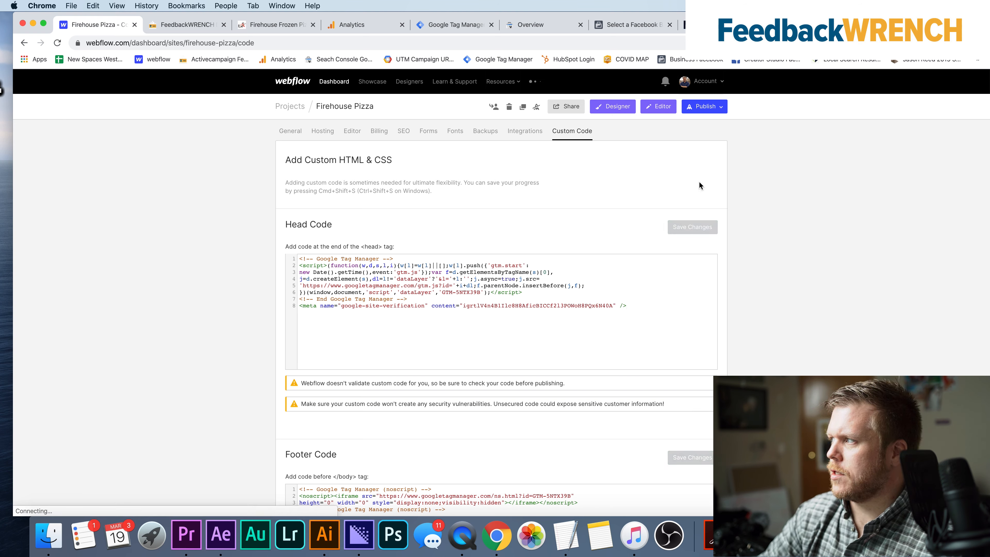
left_click(697, 111)
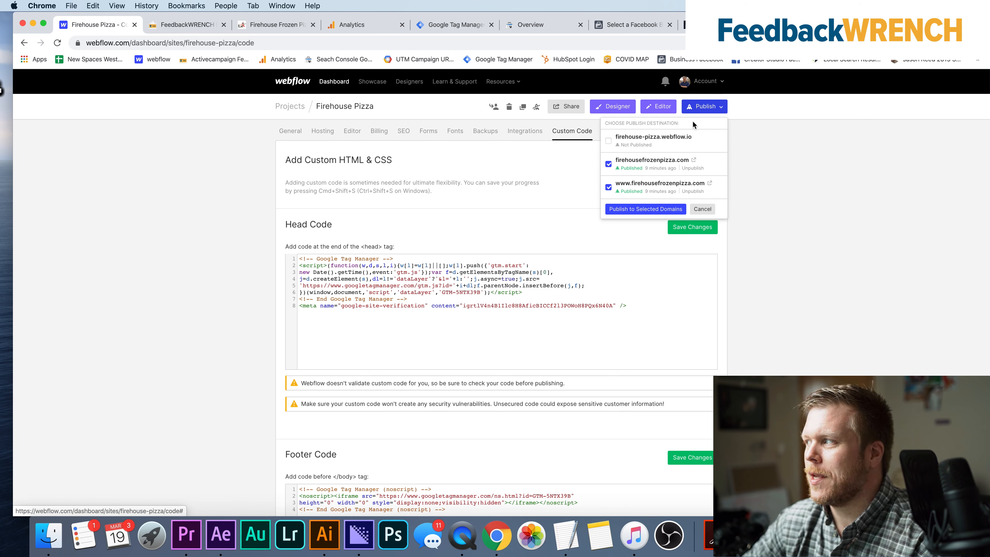
left_click(666, 211)
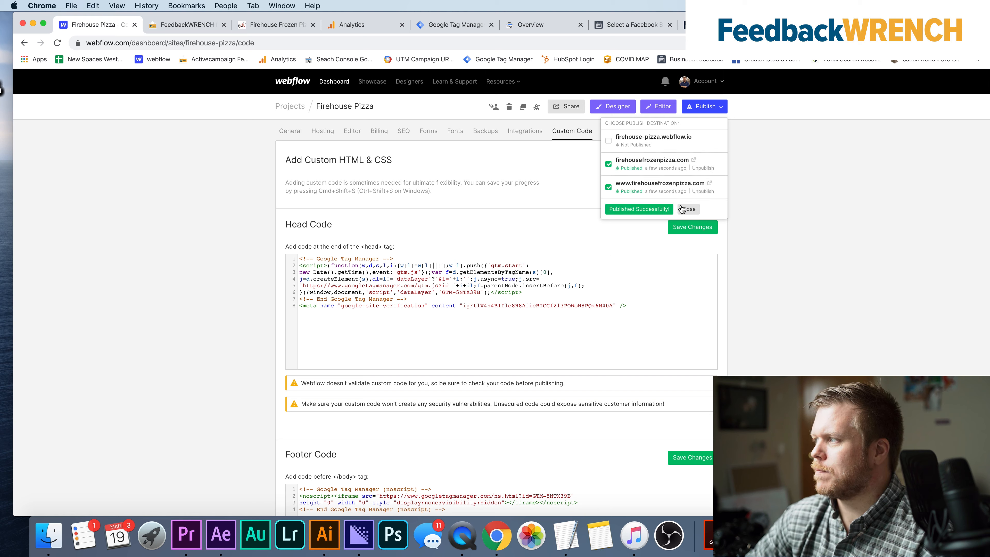
left_click(683, 209)
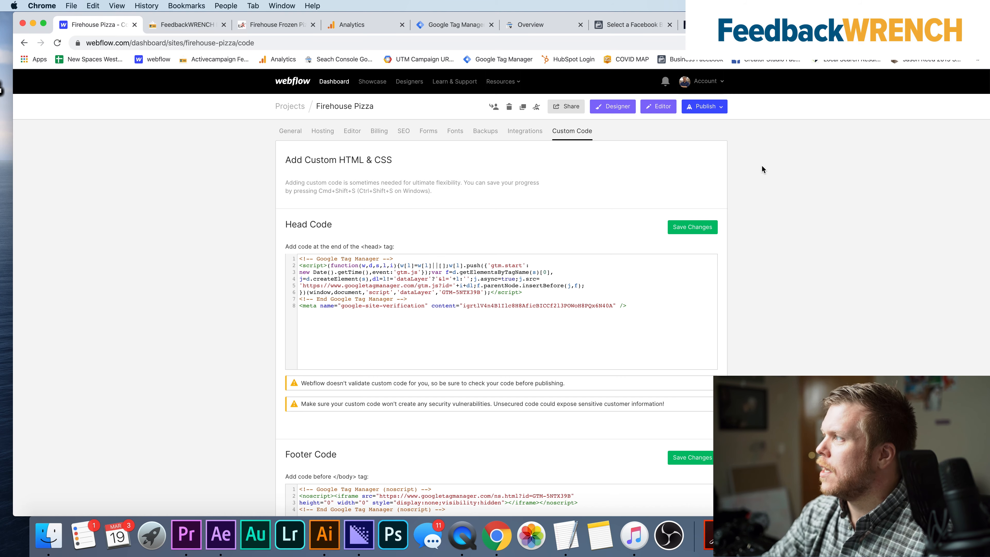
Switch to Google Search Console, verify ownership of the Firehouse Frozen Pizza site with the HTML tag method, and open its property.
left_click(623, 25)
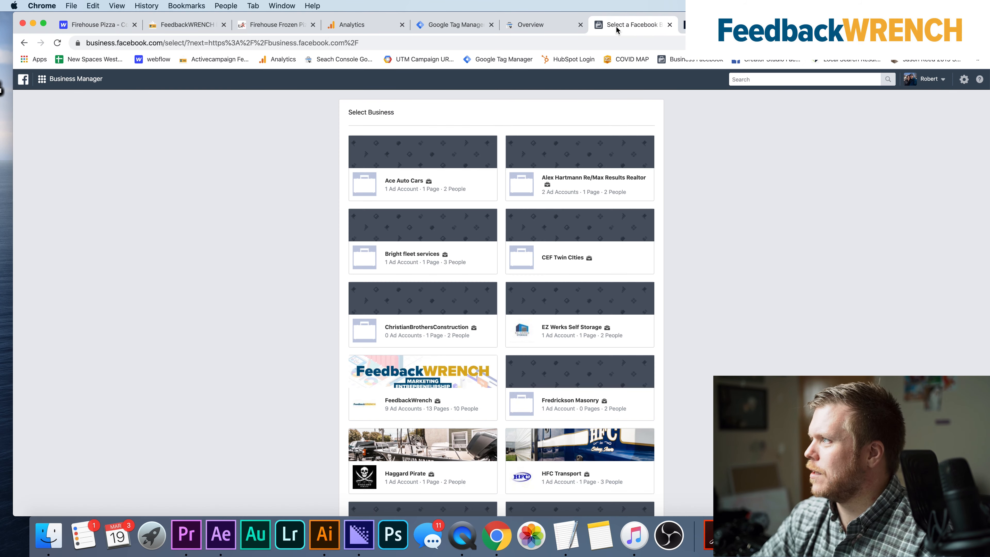
left_click(539, 28)
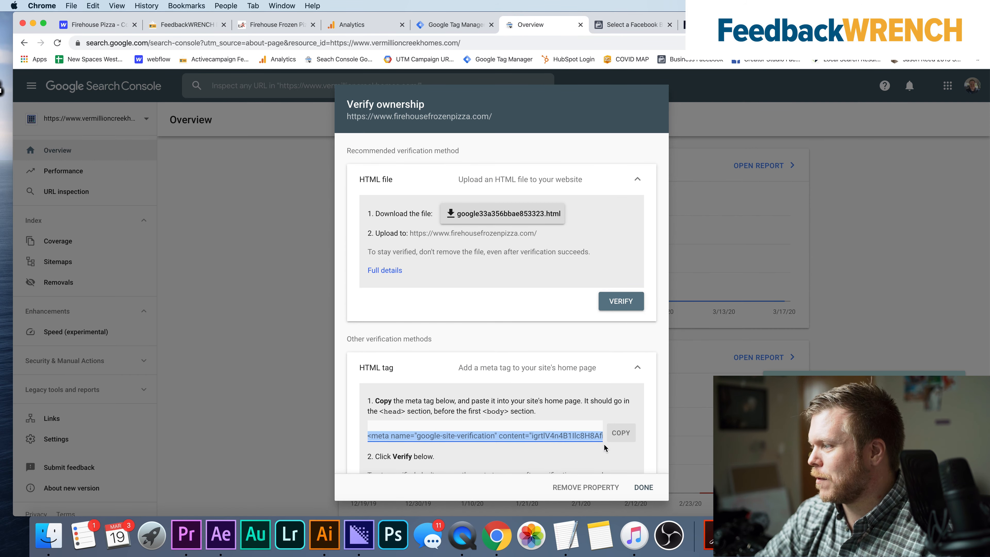
scroll(603, 433, "down", 5)
left_click(620, 434)
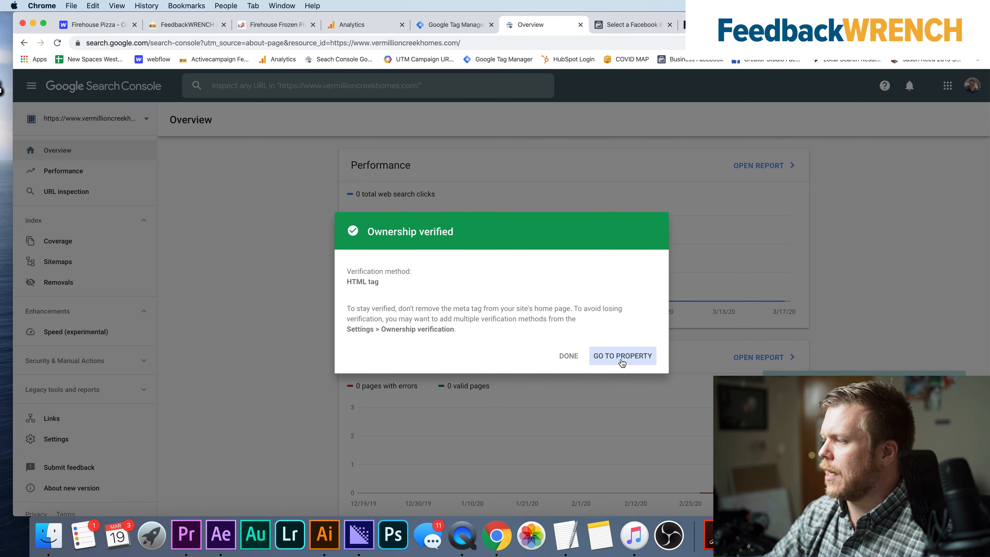
left_click(623, 362)
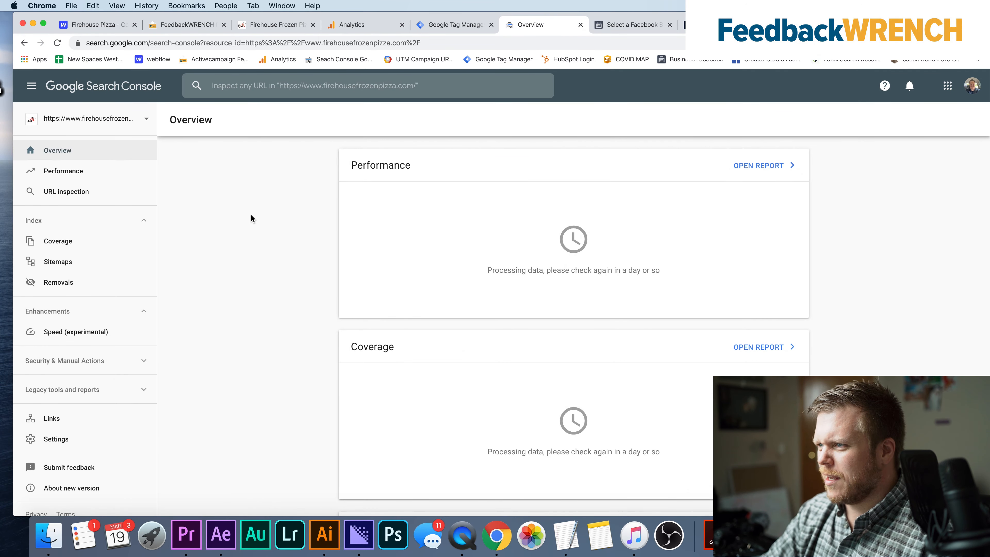
Start adding another property in Search Console.
left_click(119, 122)
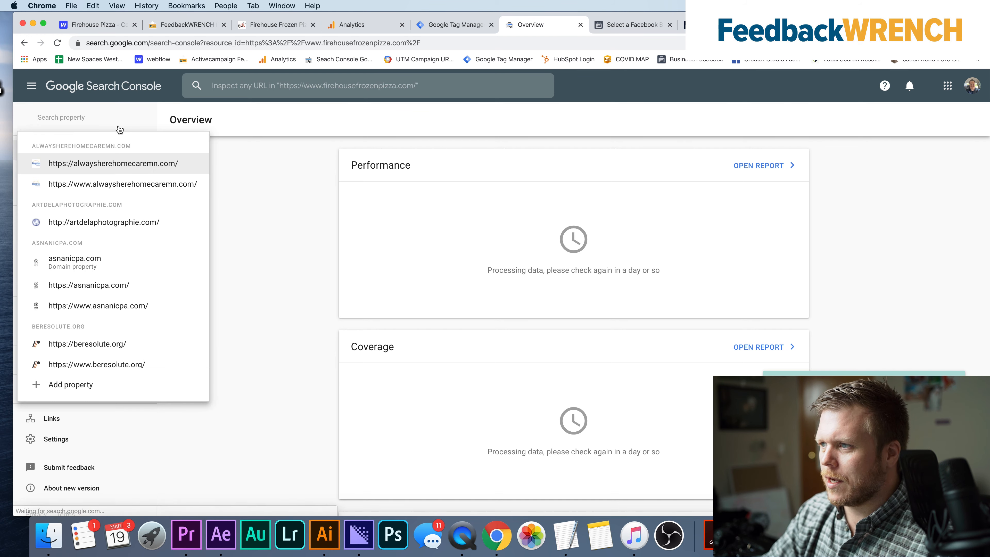
left_click(92, 380)
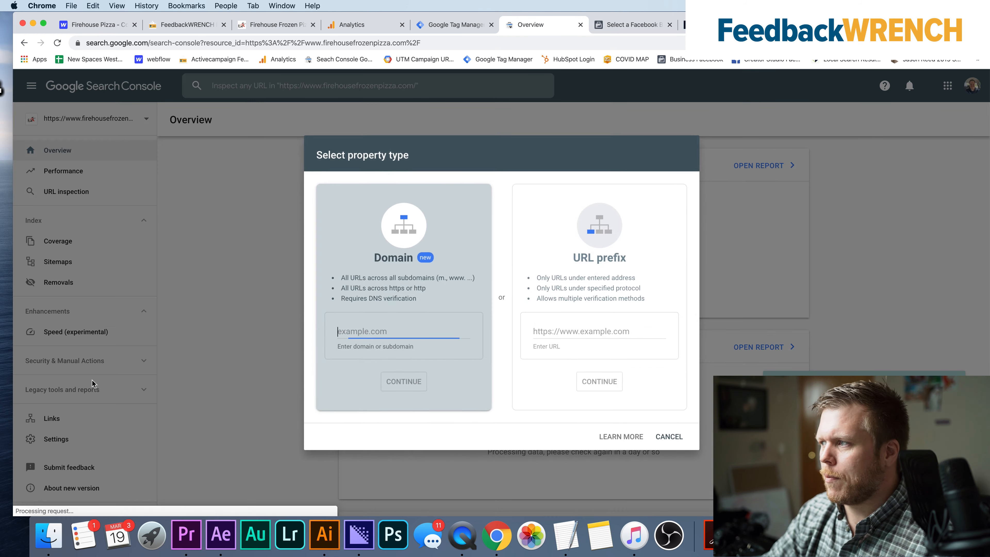
left_click(594, 332)
key("super+v")
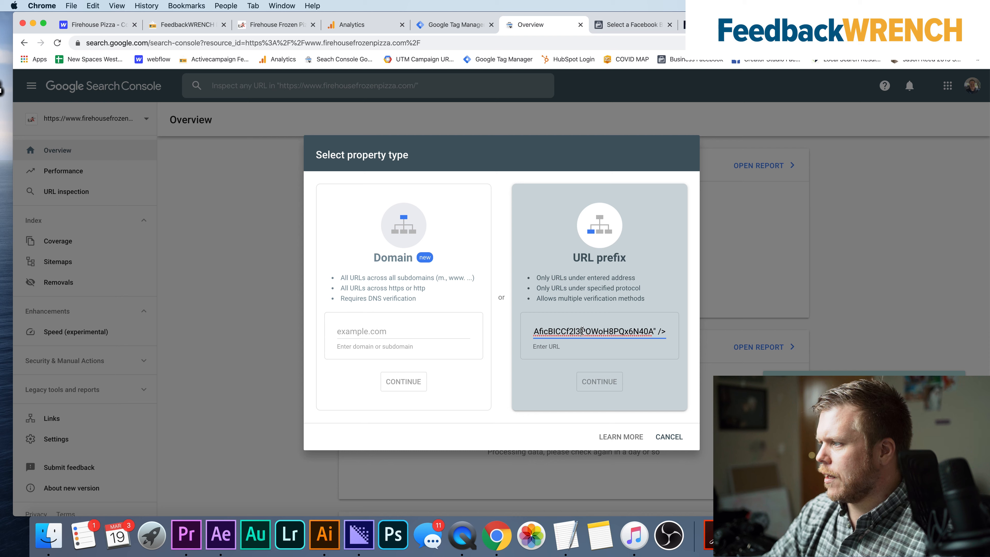
key("super+a")
key("BackSpace")
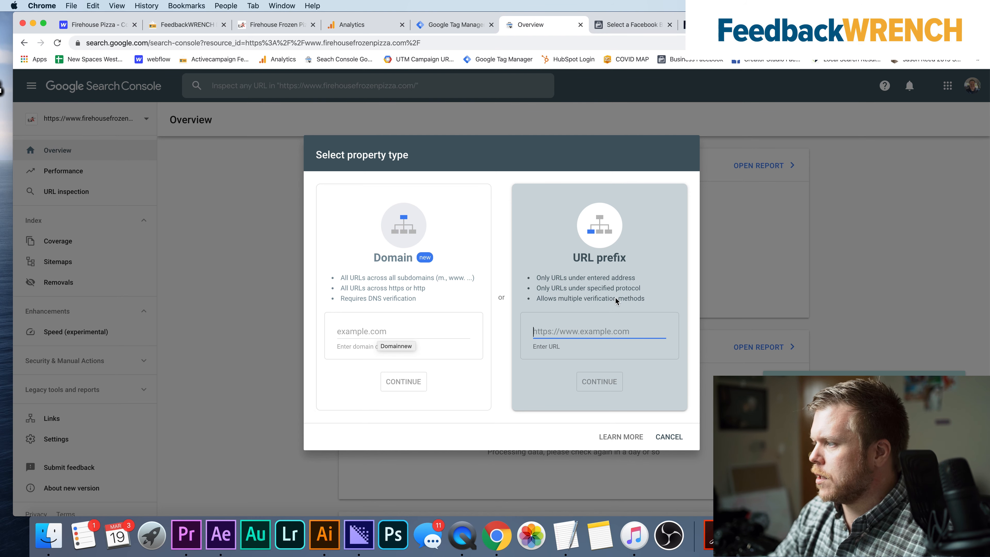
left_click(278, 31)
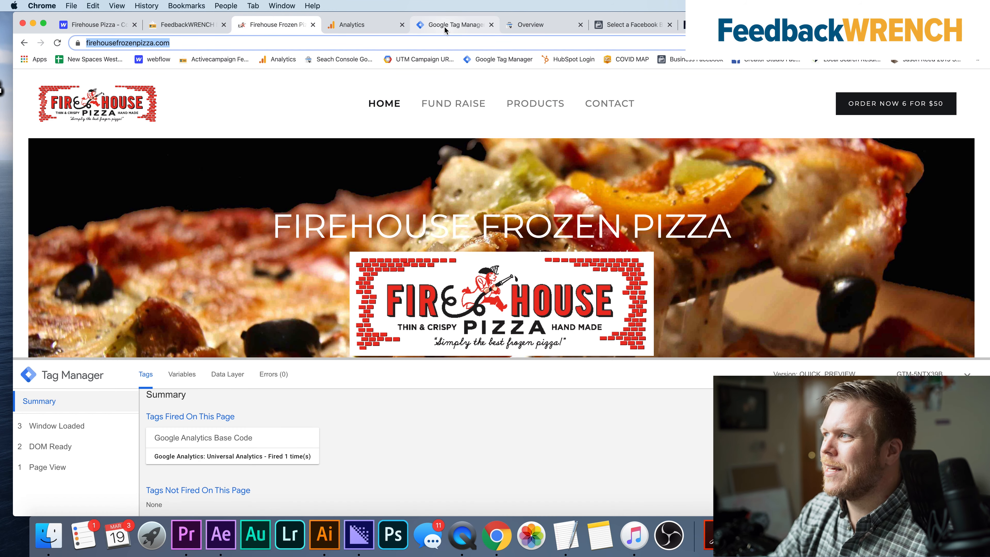
left_click(354, 24)
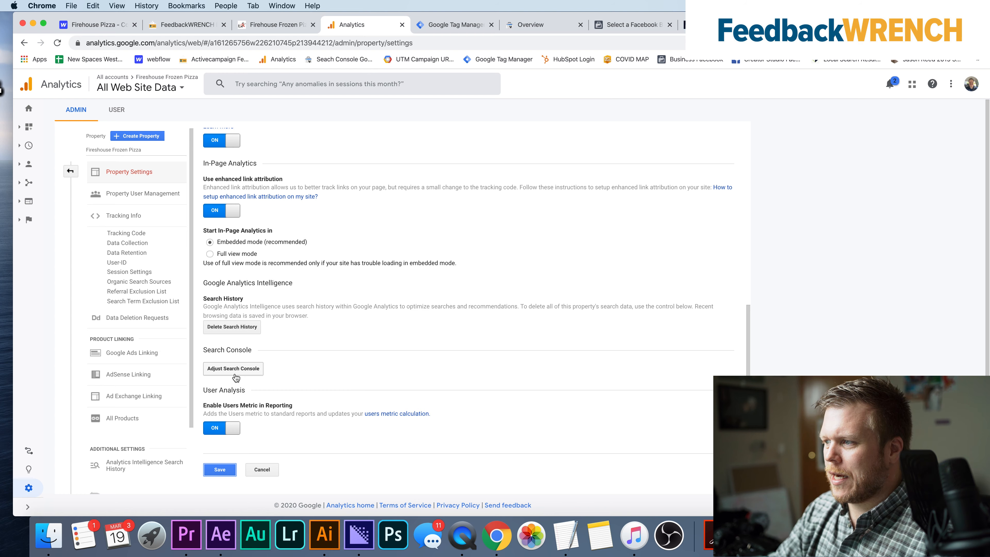
left_click(540, 27)
type("https://www.firehousefrozenpizza.com/")
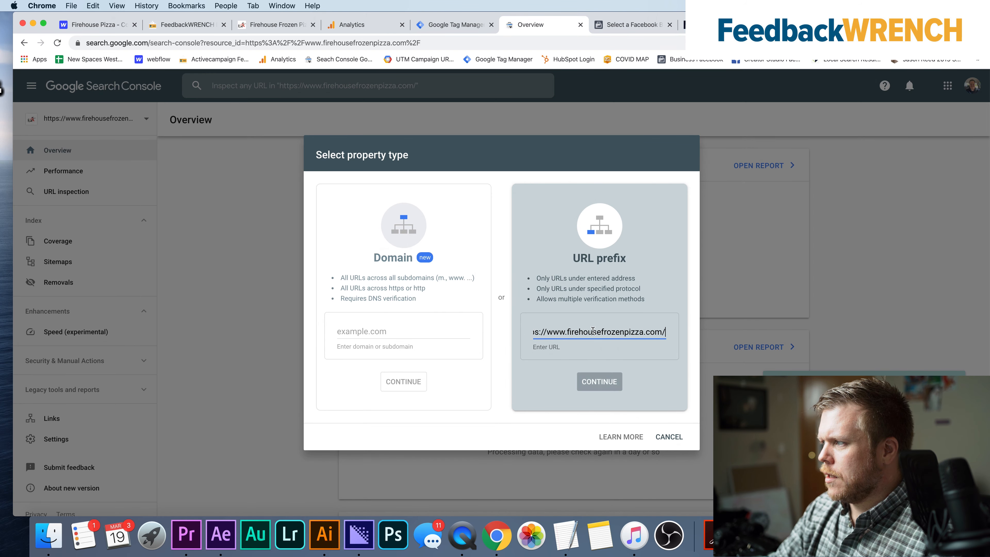
left_click_drag(568, 332, 546, 334)
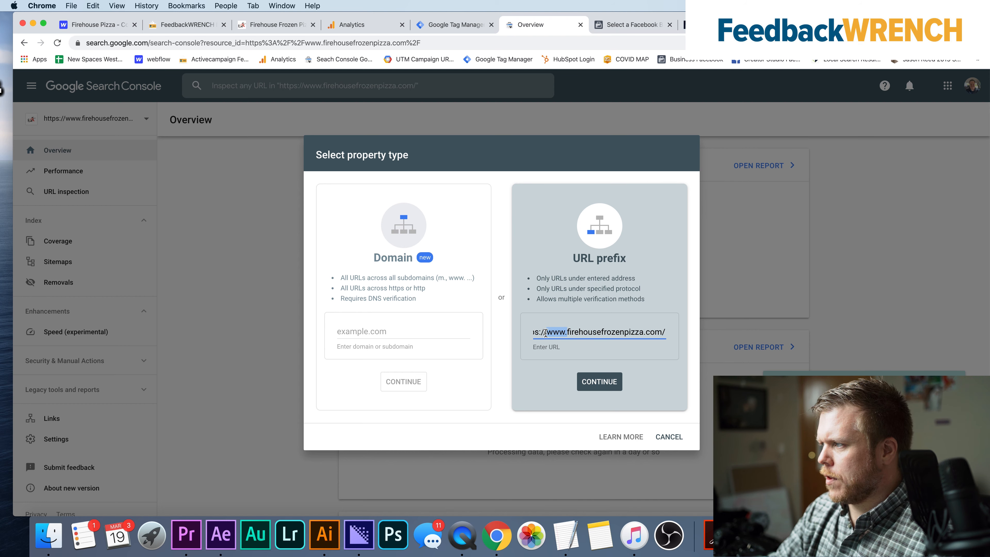
key("BackSpace")
left_click(590, 382)
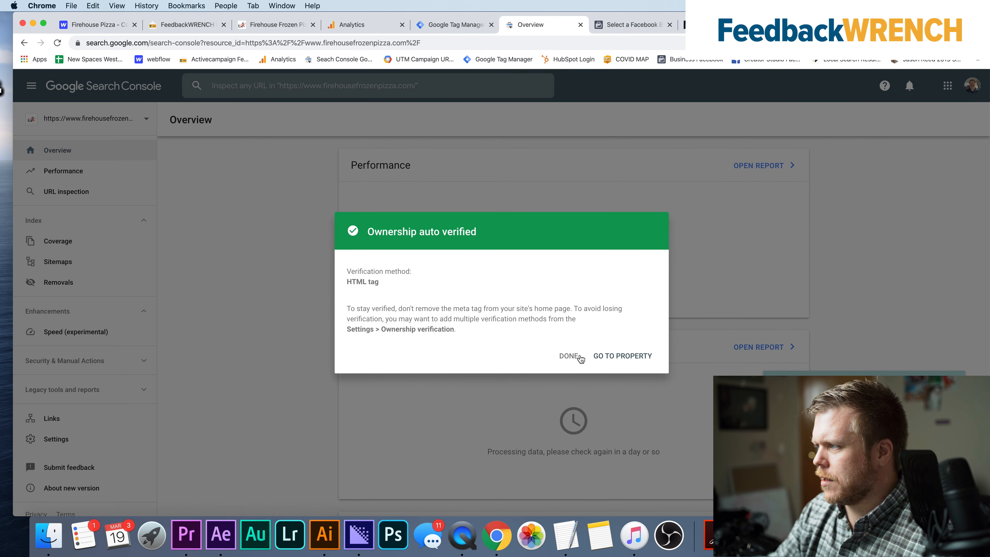
left_click(569, 356)
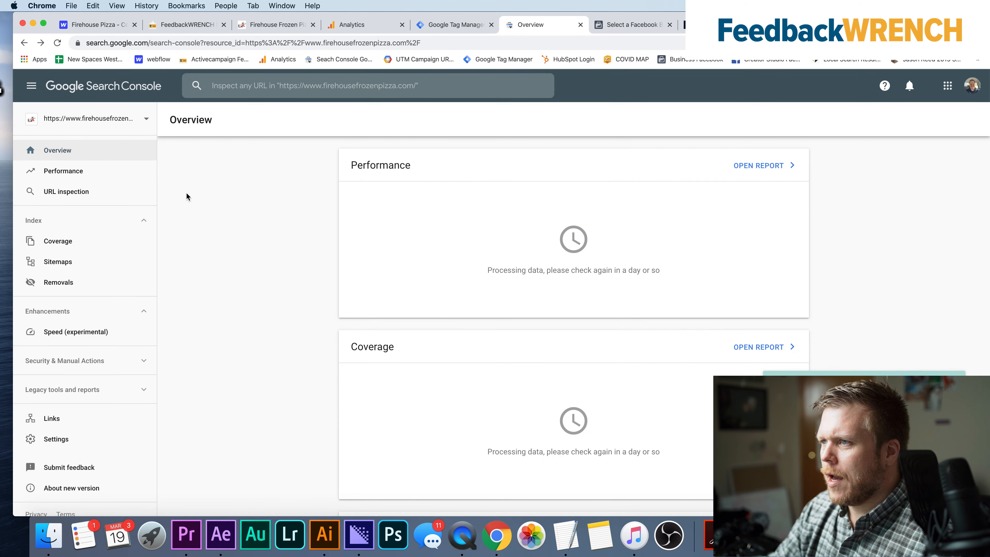
left_click(94, 120)
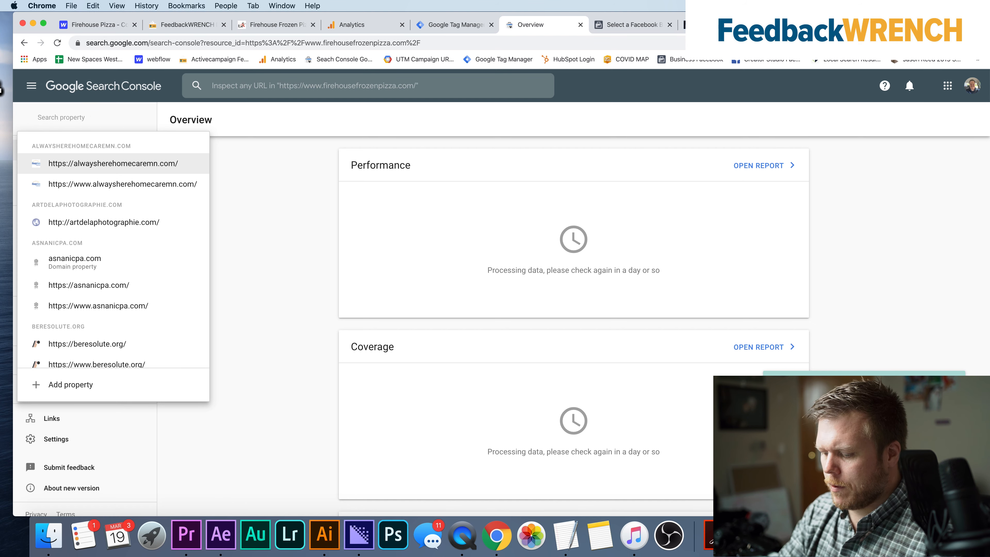
type("fireshou")
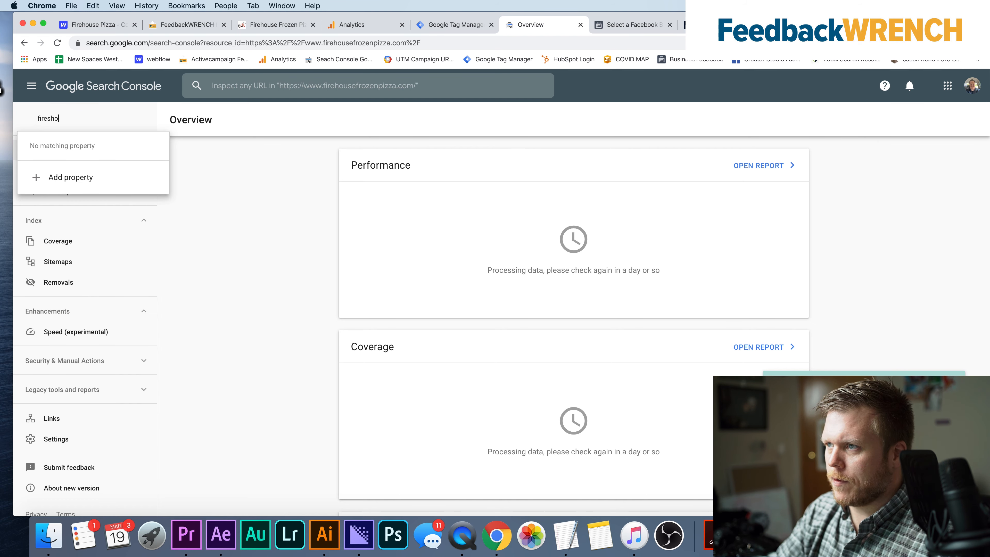
key("BackSpace")
key("BackSpace")
key("BackSpace")
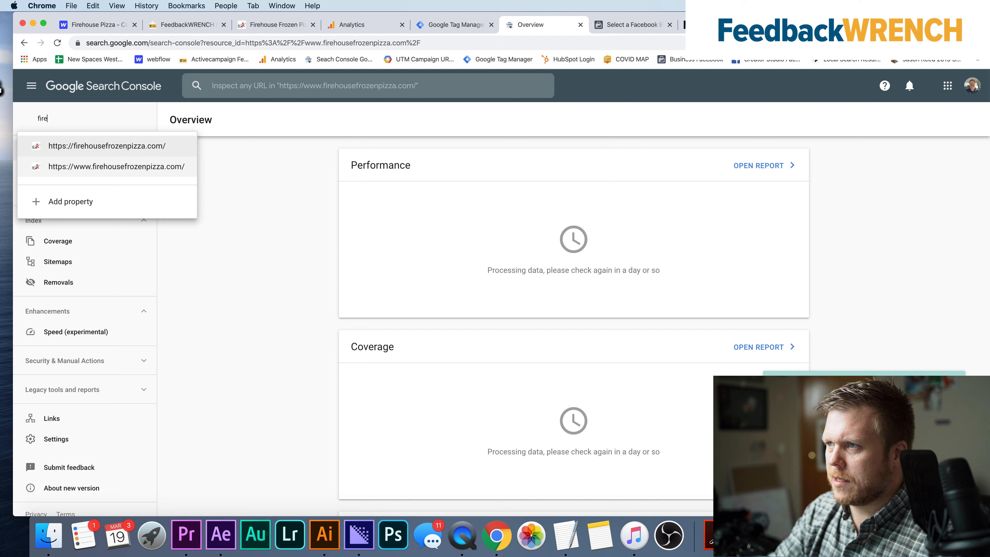
left_click(96, 167)
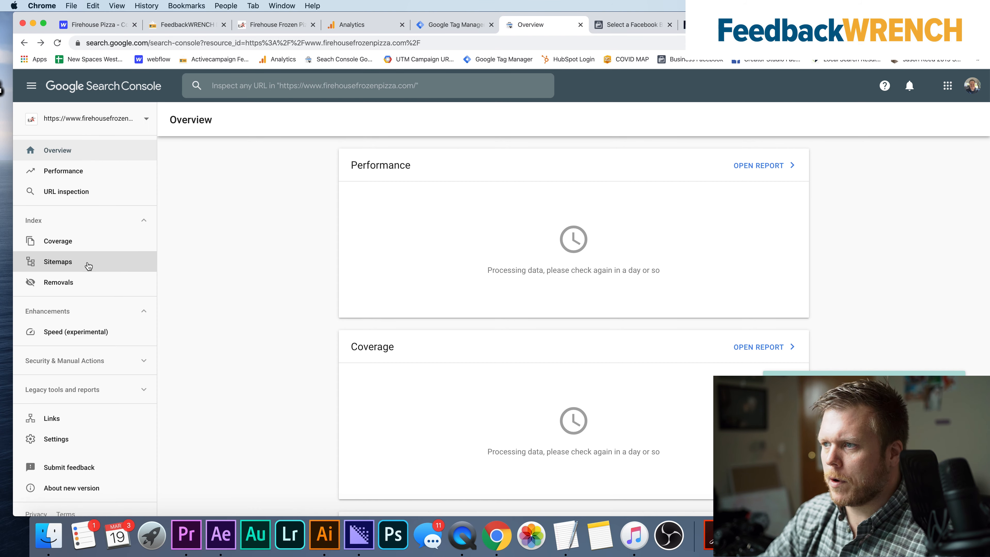
left_click(60, 264)
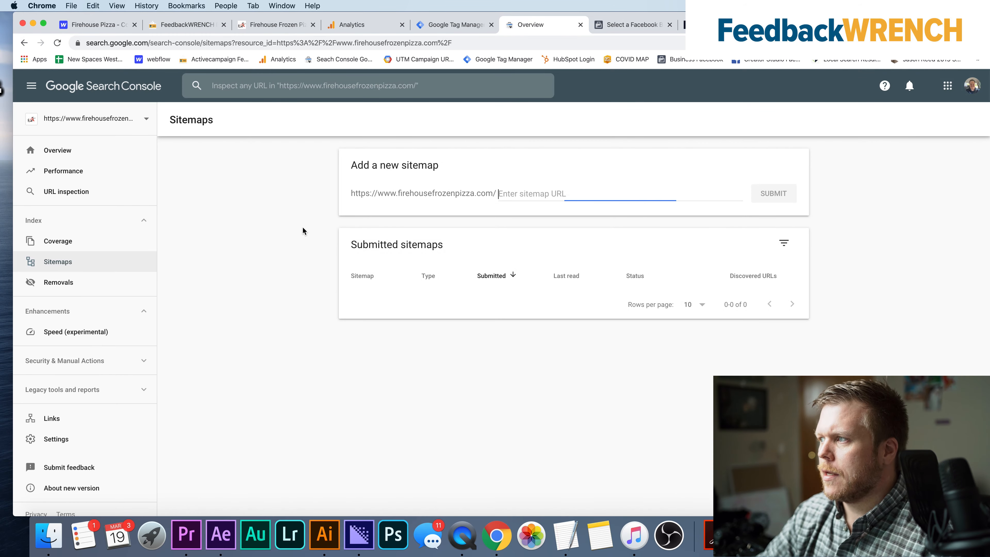
left_click(527, 198)
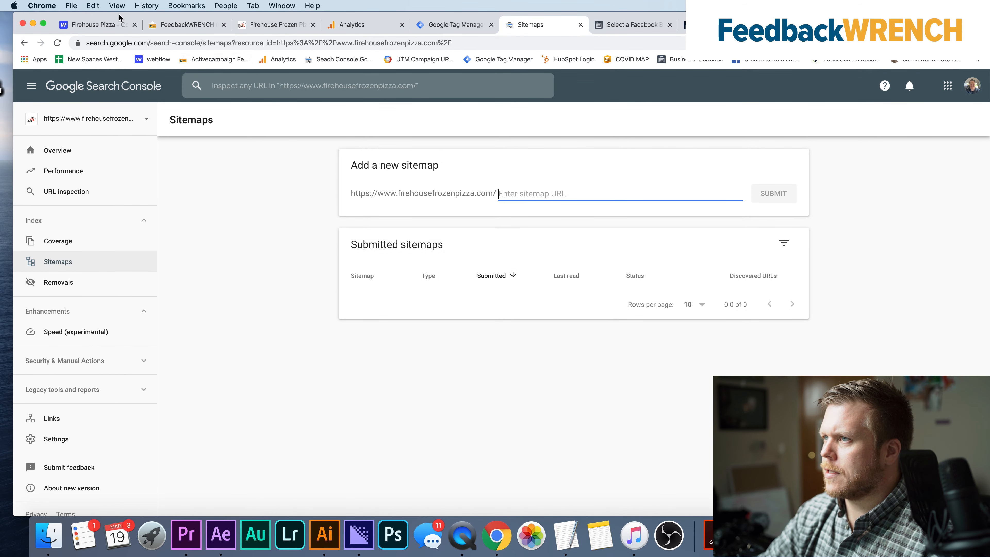
Switch to the Webflow project's SEO settings, enable Auto-generate Sitemap and save the change.
left_click(95, 25)
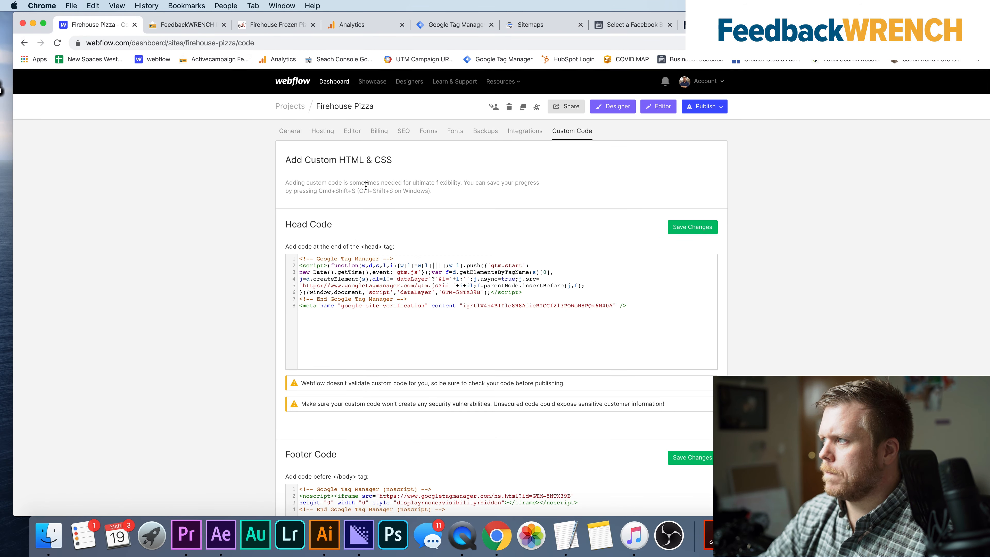
left_click(357, 131)
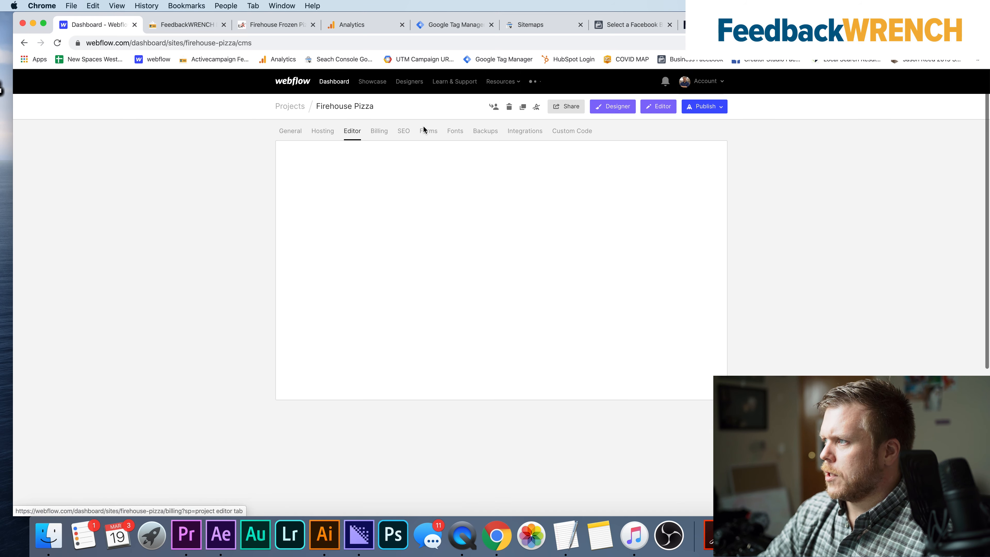
left_click(403, 132)
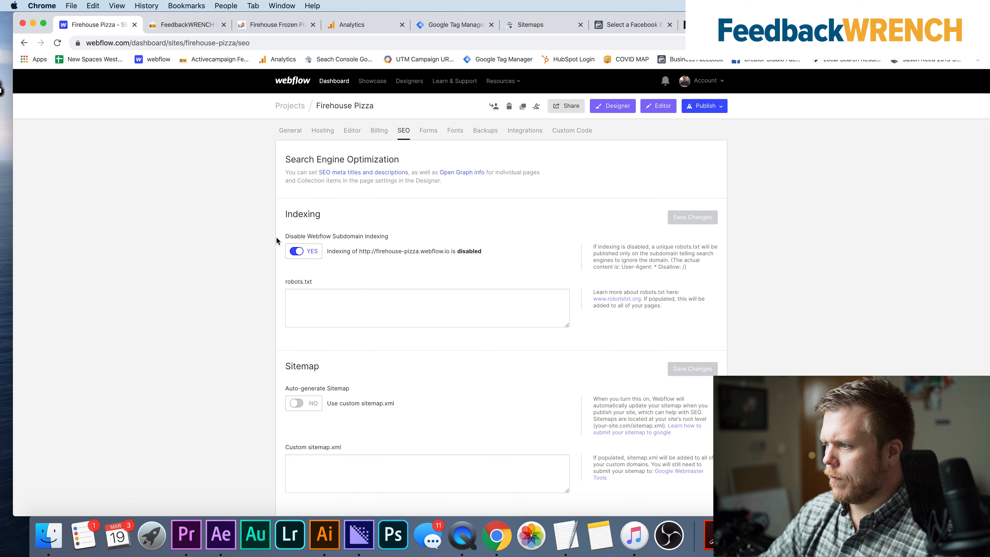
scroll(276, 236, "down", 8)
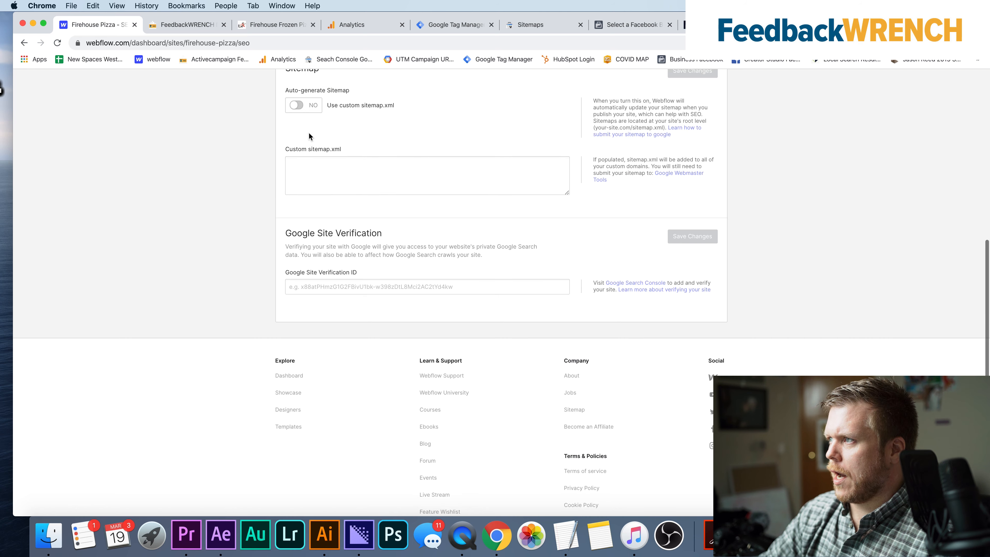
left_click(298, 104)
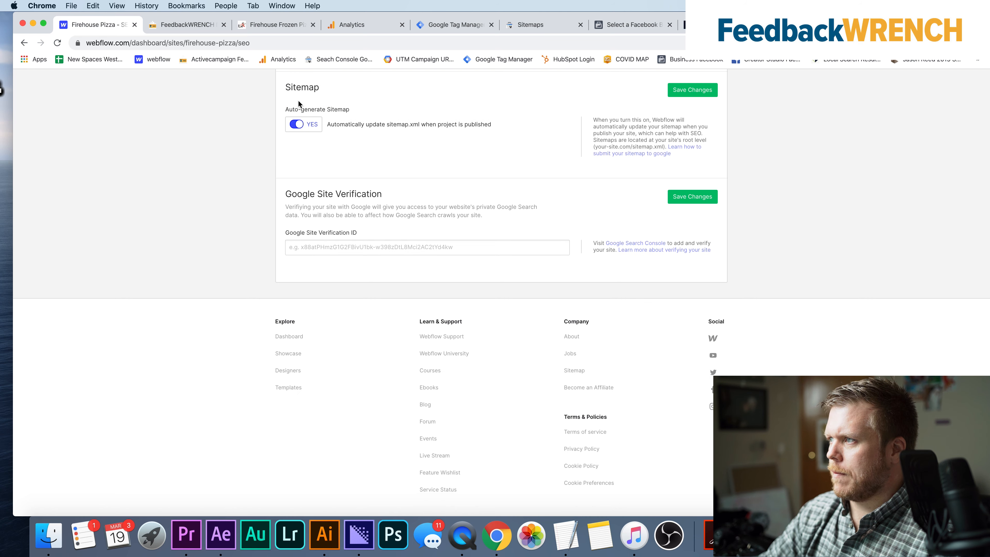
left_click(692, 90)
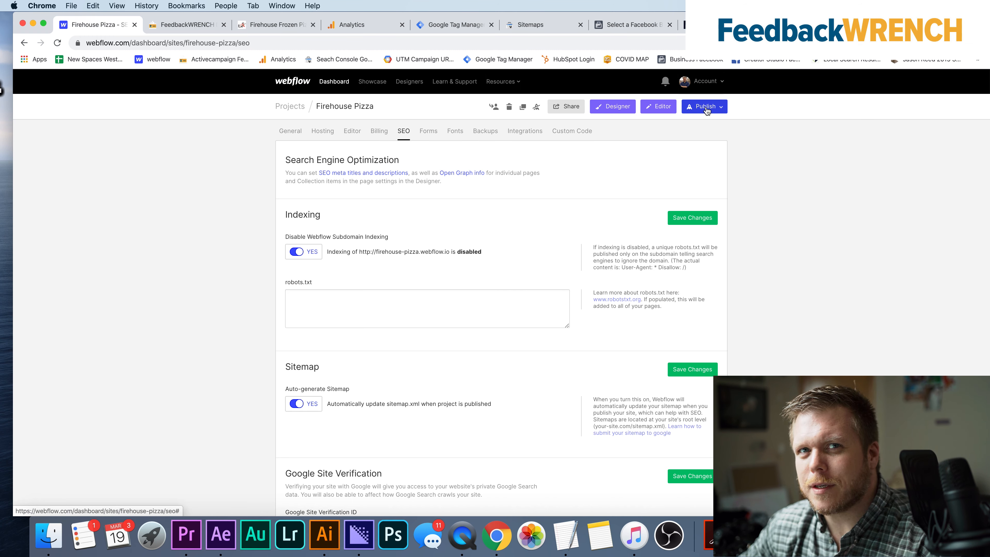
left_click(706, 107)
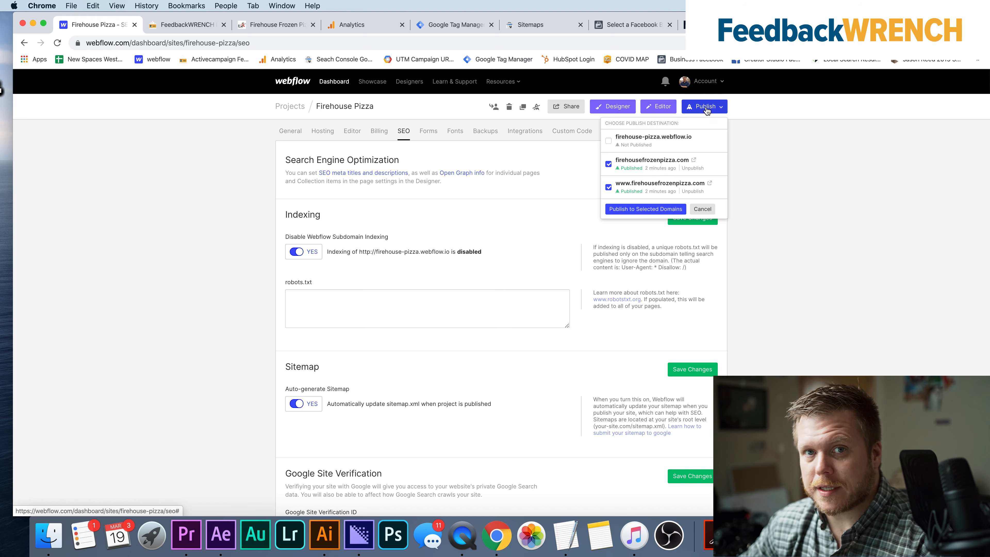
left_click(666, 210)
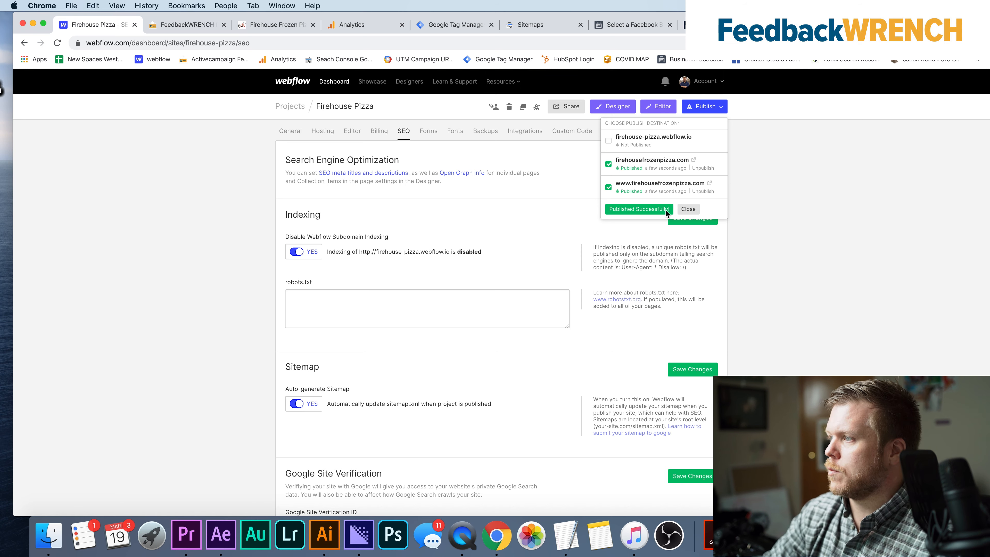
left_click(543, 234)
scroll(432, 257, "down", 2)
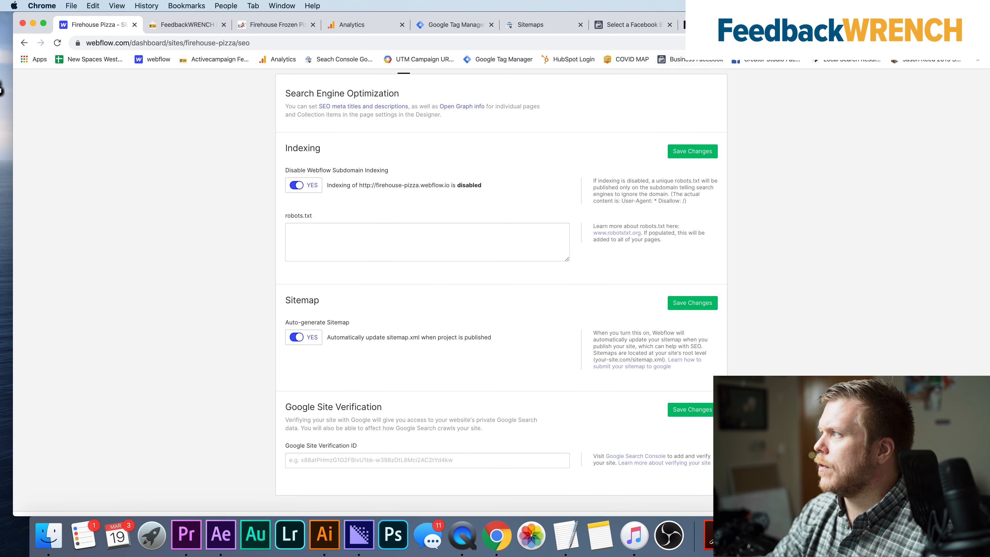
Return to Search Console and submit sitemap.xml as a new sitemap, closing the confirmation message.
left_click(610, 25)
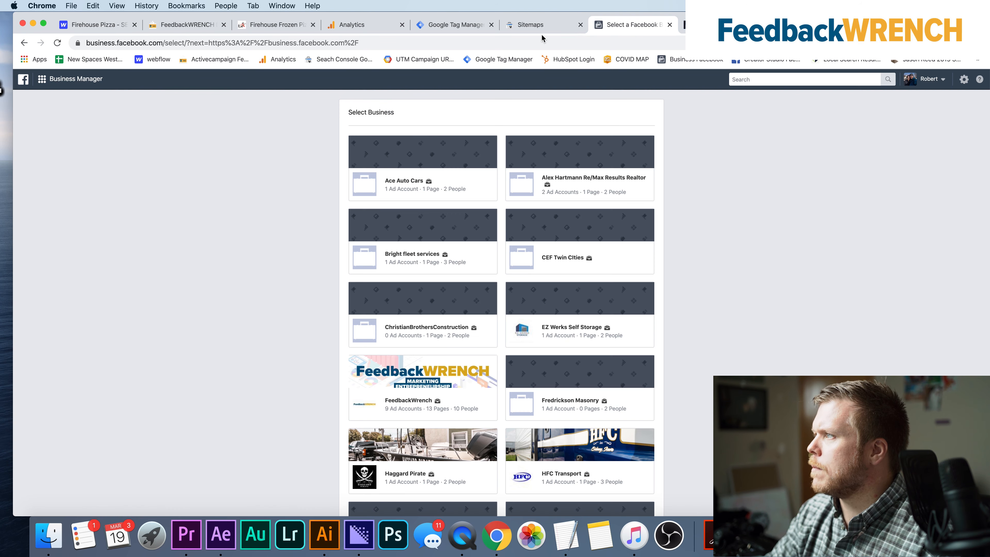
left_click(533, 25)
type("sitemap.xml")
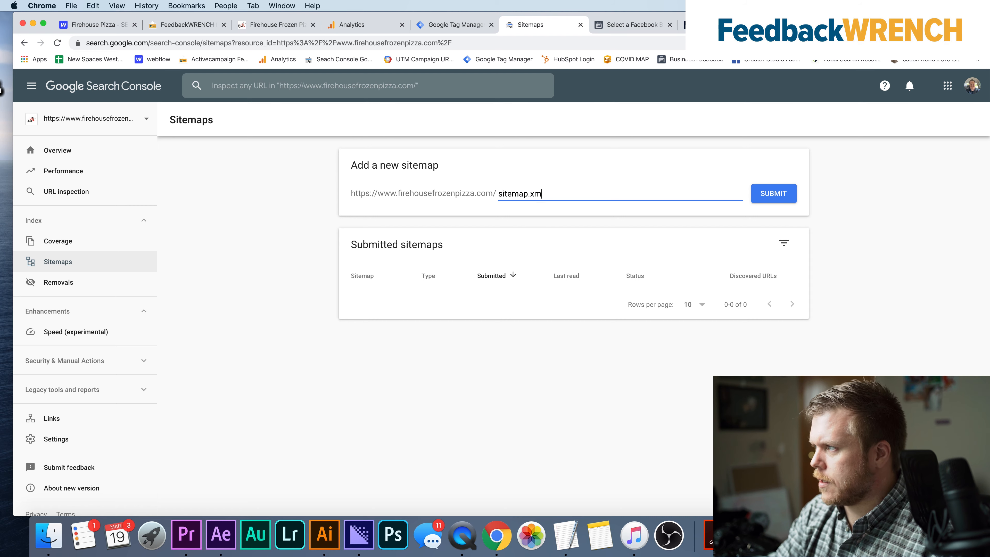
left_click(781, 197)
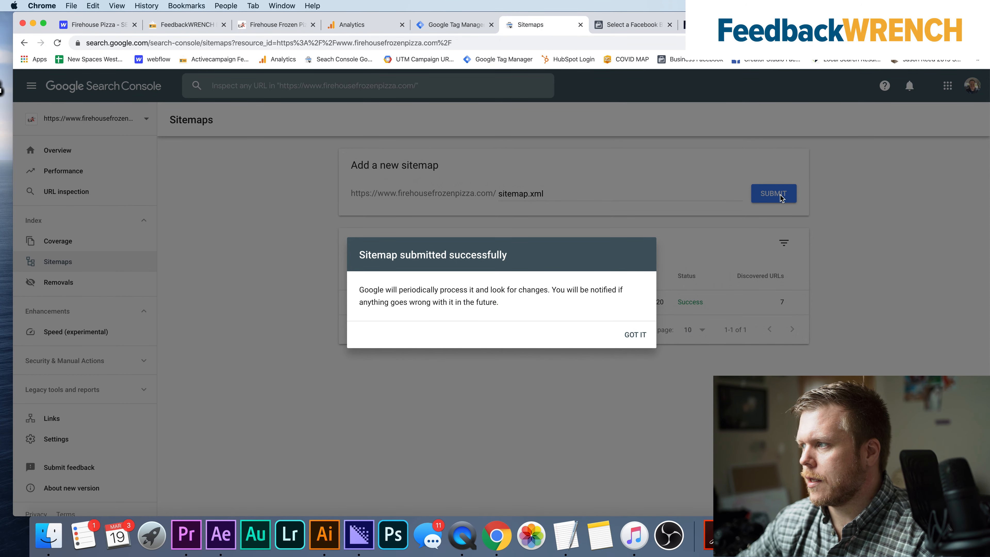
left_click(632, 334)
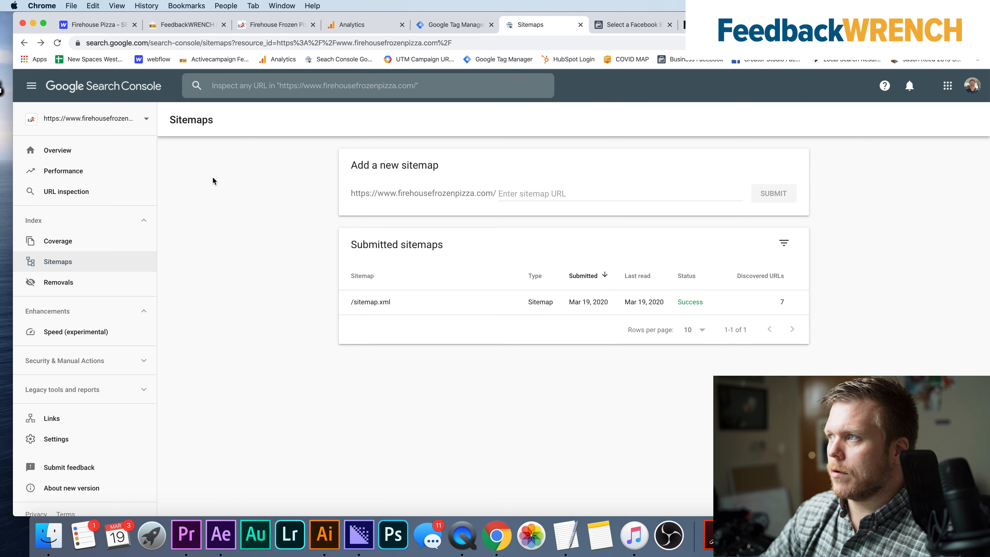
Switch to Google Analytics, save the frozen pizza property's settings and reload the page.
left_click(344, 27)
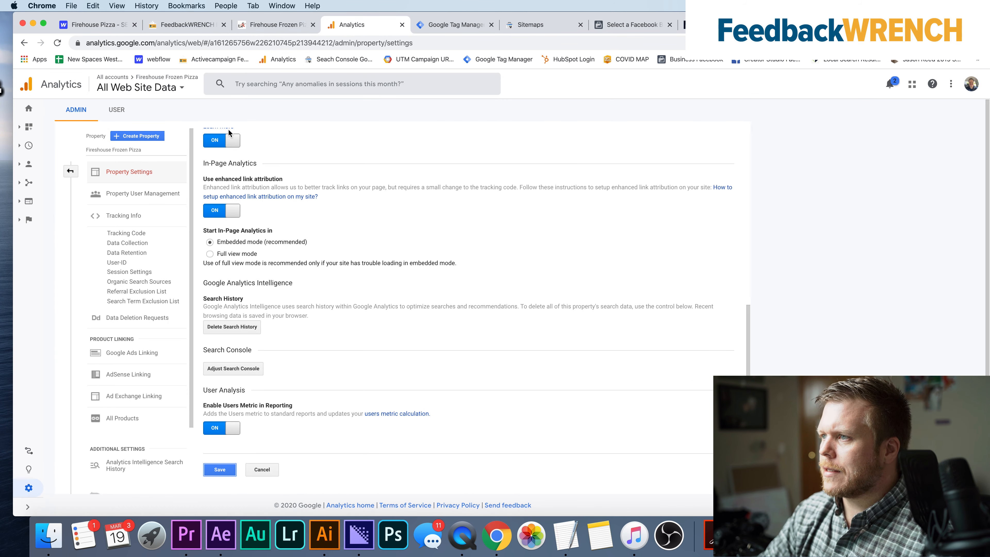
left_click(219, 470)
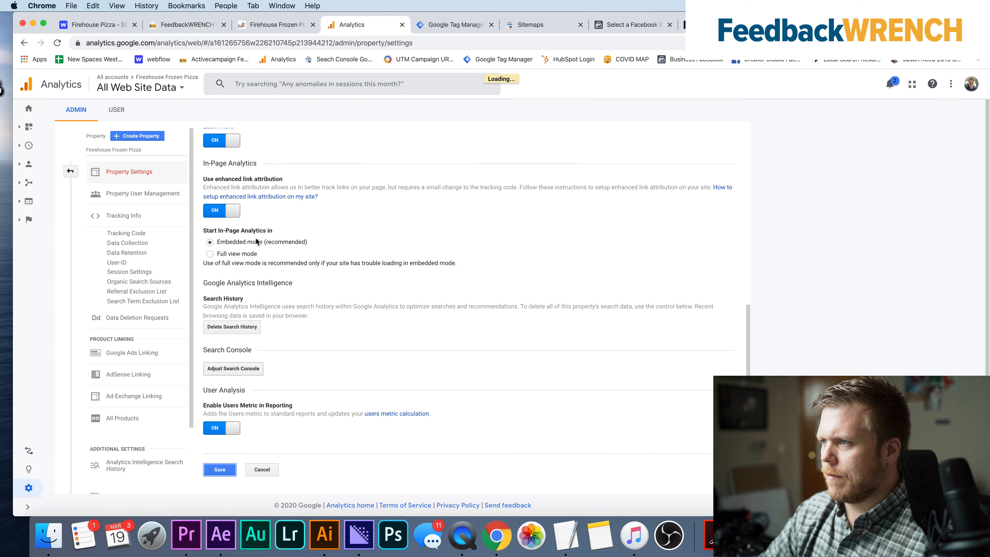
left_click(58, 43)
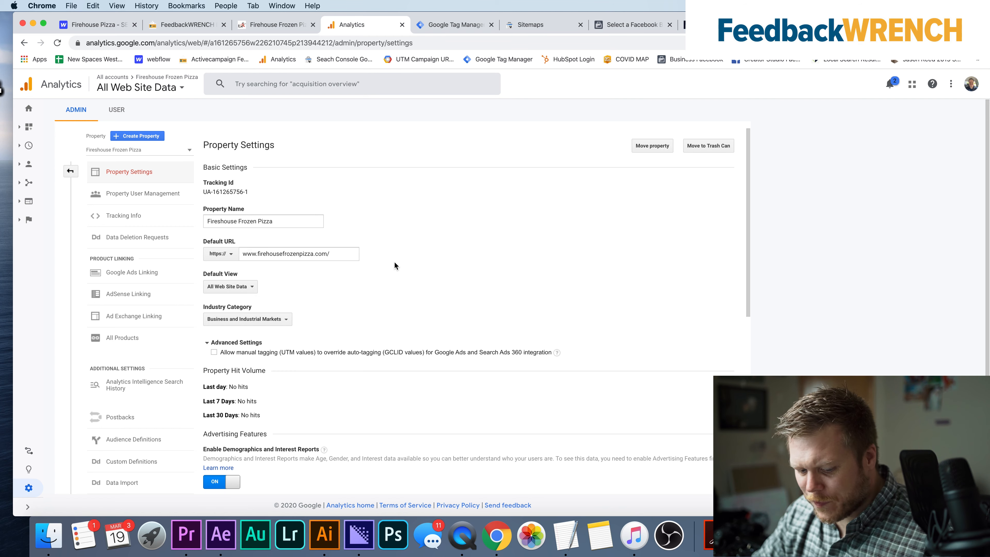
Review the property settings through the Search Console section, and reopen them from the admin overview.
scroll(394, 263, "down", 10)
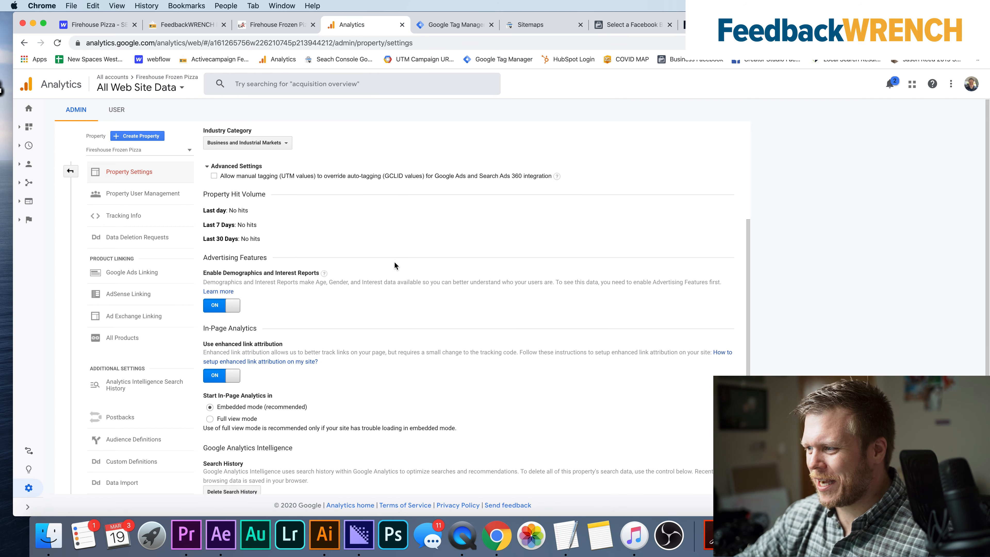
scroll(395, 265, "down", 1)
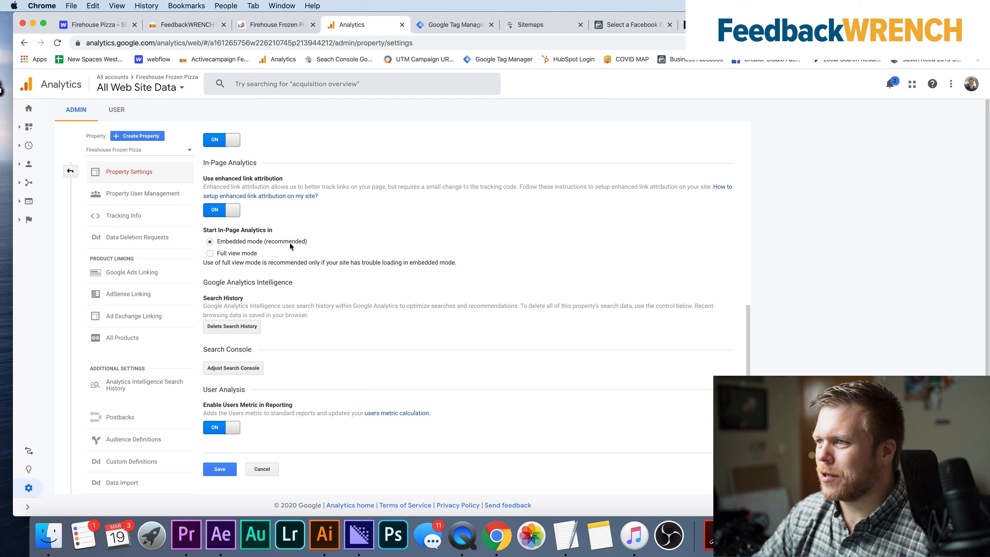
scroll(296, 242, "up", 1)
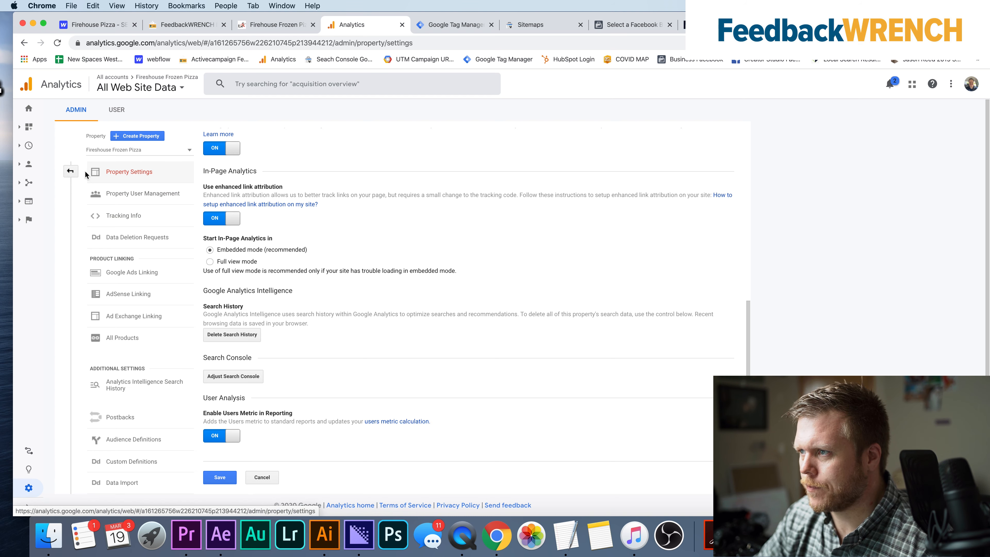
left_click(71, 171)
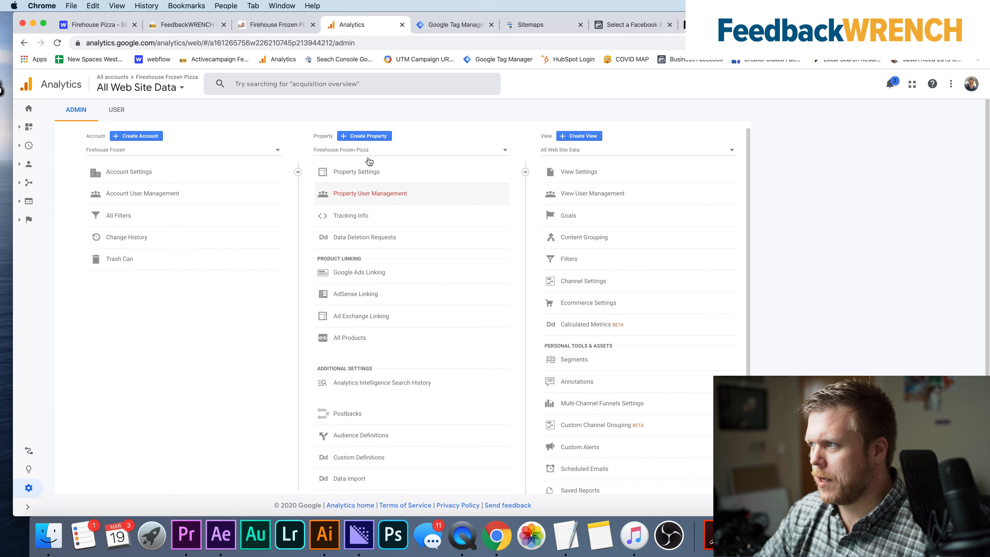
left_click(375, 172)
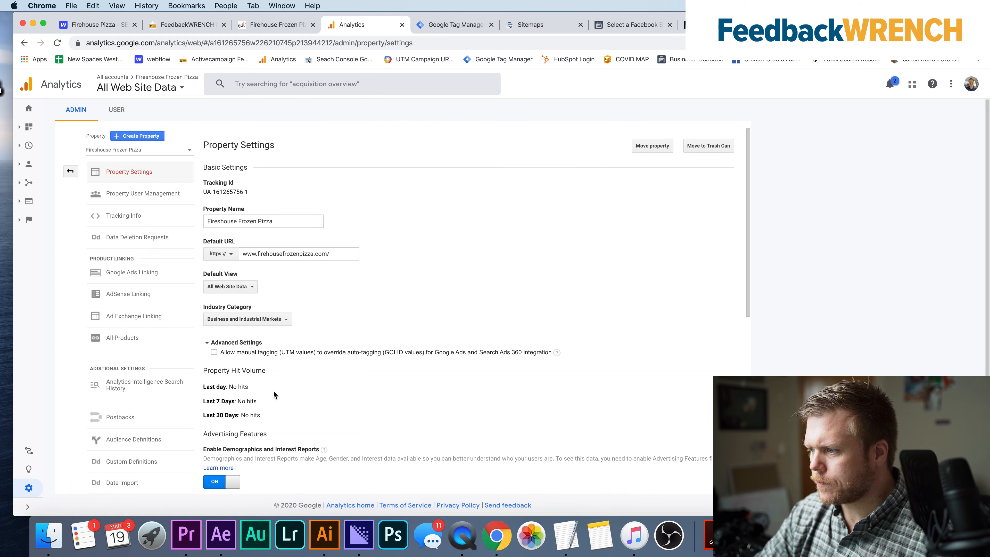
Open the Search Console settings of the frozen pizza Analytics property and start adding a Search Console site.
scroll(272, 391, "down", 8)
left_click(233, 395)
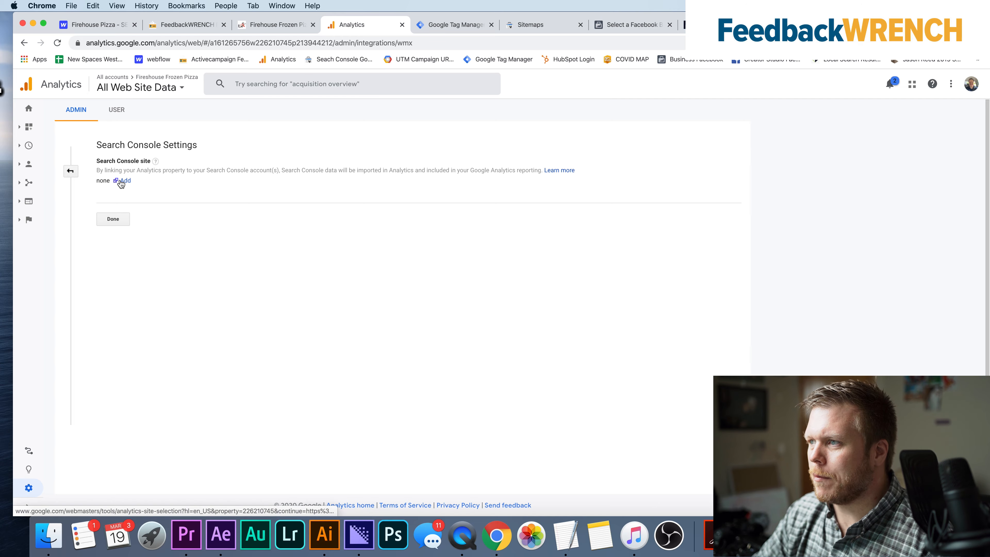
left_click(120, 181)
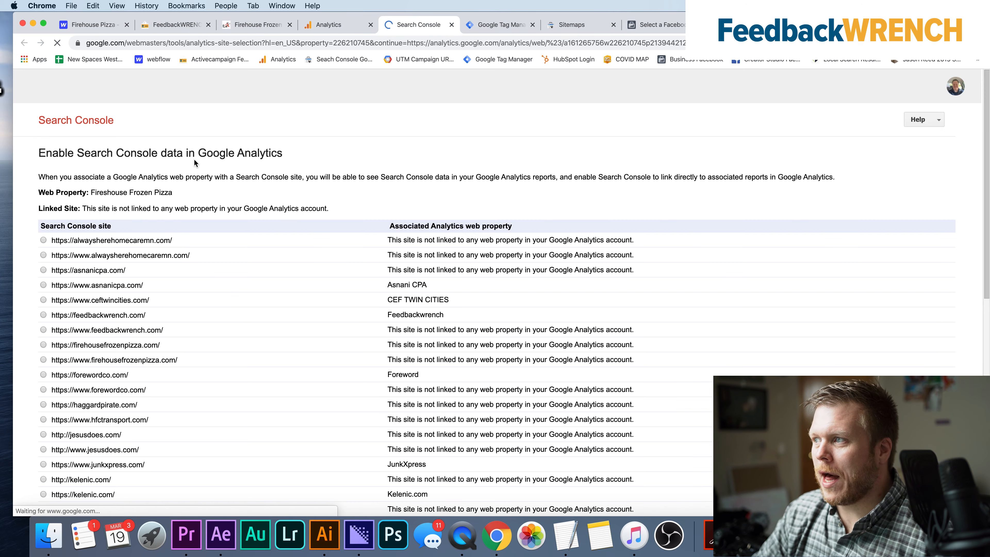
scroll(197, 187, "down", 8)
scroll(198, 186, "down", 4)
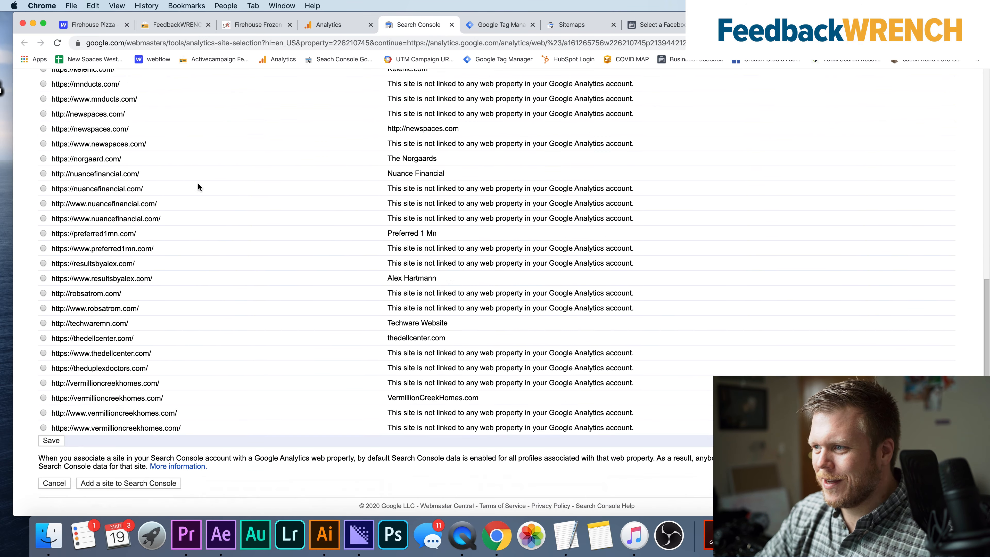
key("super+f")
type("firh")
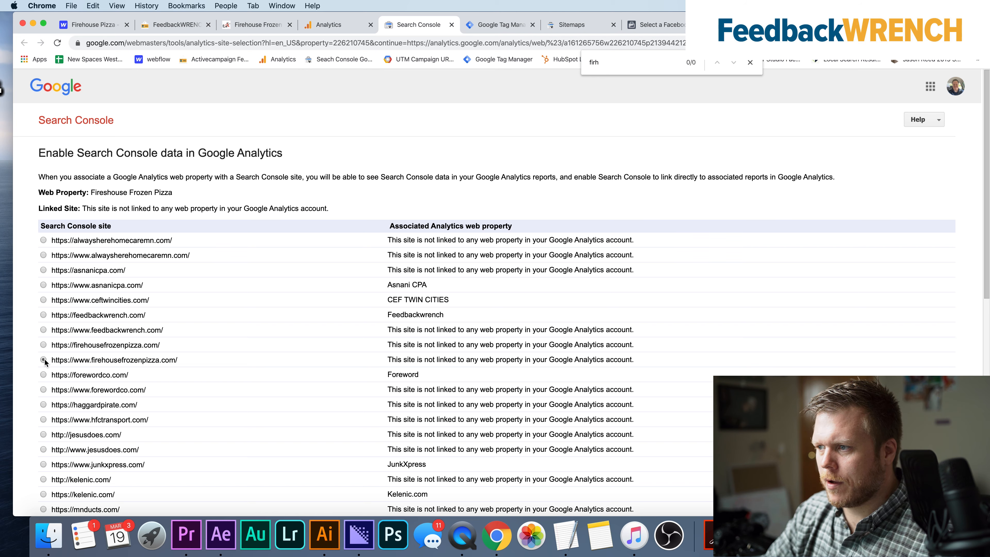
scroll(248, 337, "down", 11)
left_click(50, 445)
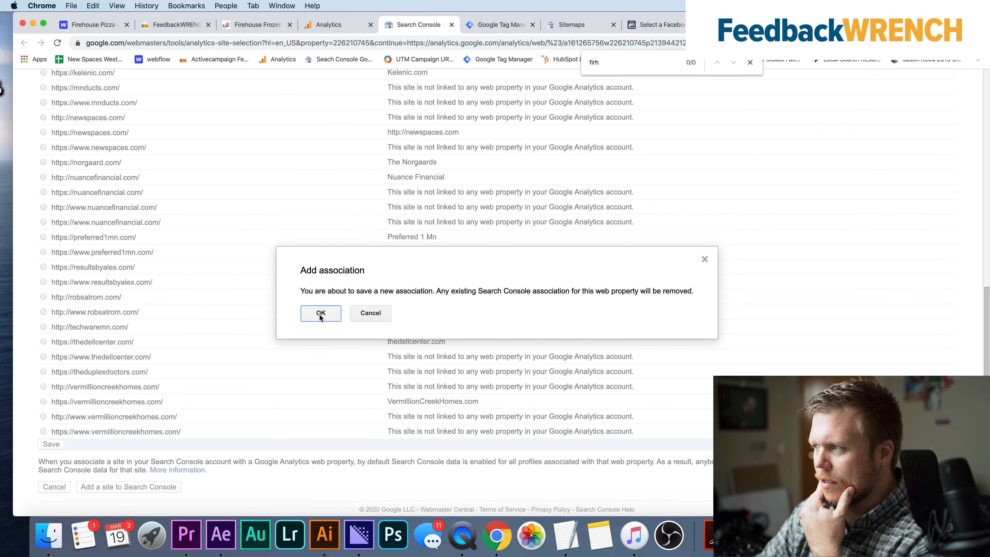
left_click(320, 316)
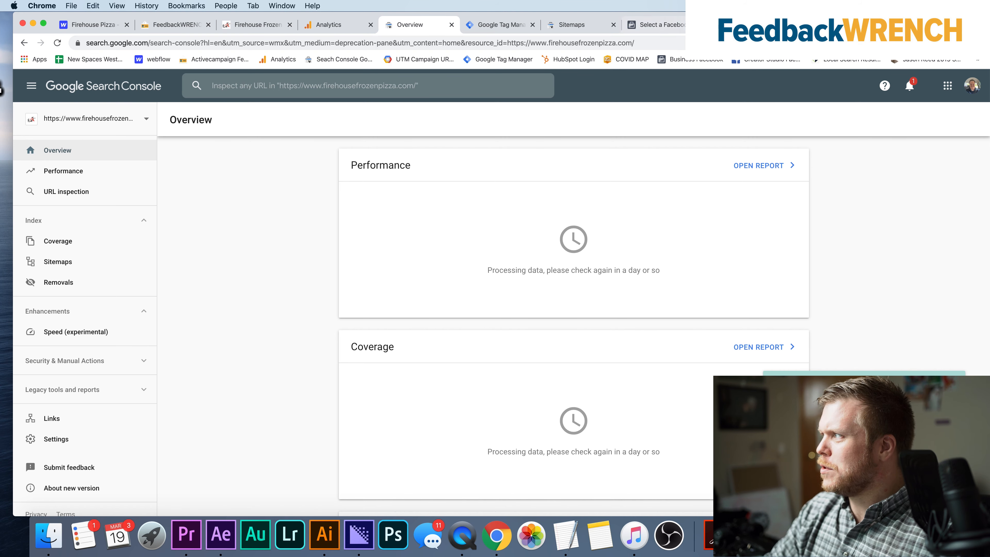
Search for bing webmaster tools in a new browser tab, open Bing Webmaster Tools and sign in with the Google account.
key("super+9")
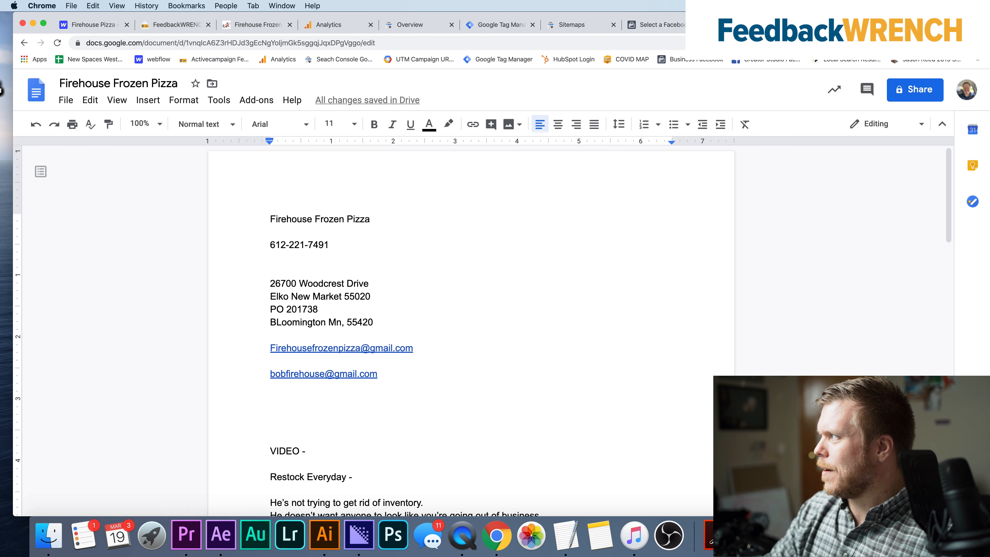
key("super+t")
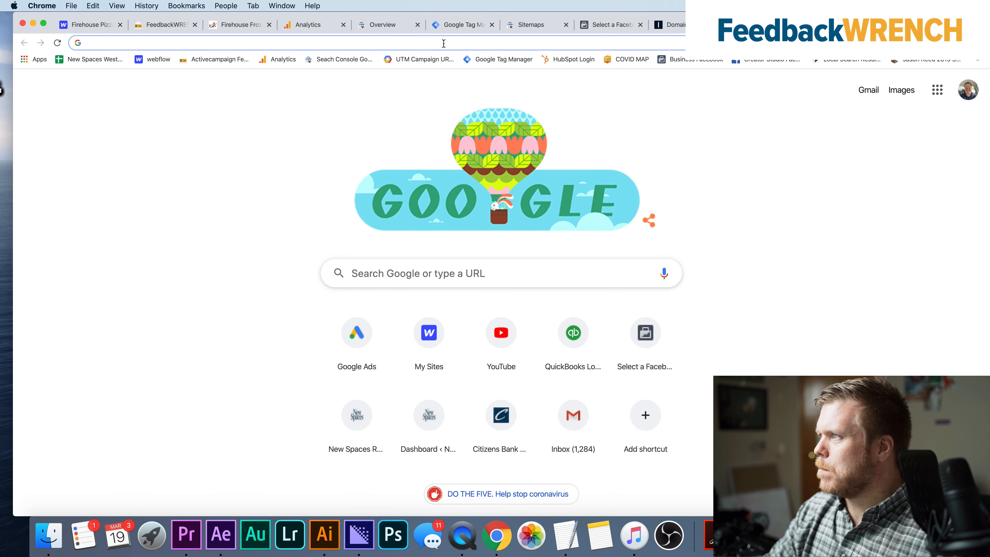
type("bing webmaster")
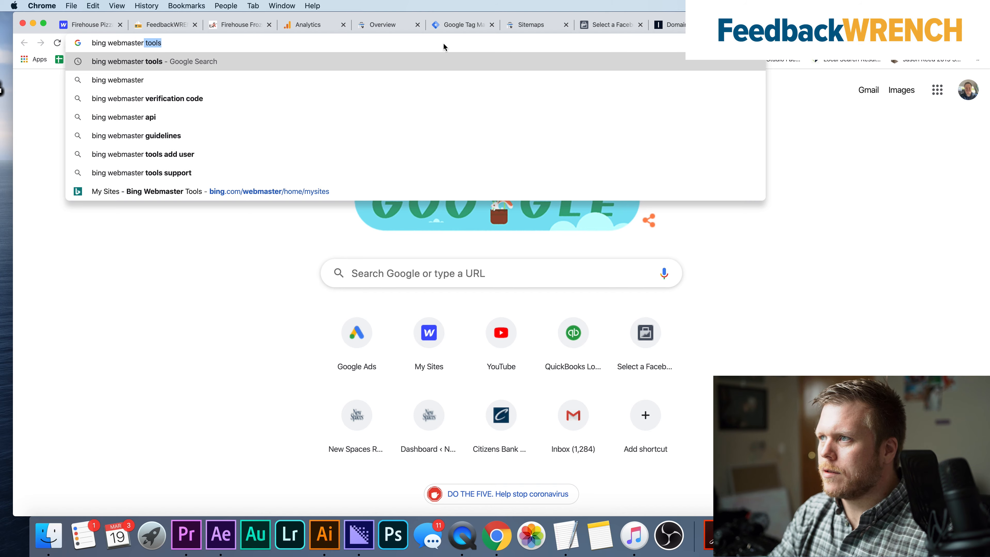
key("Return")
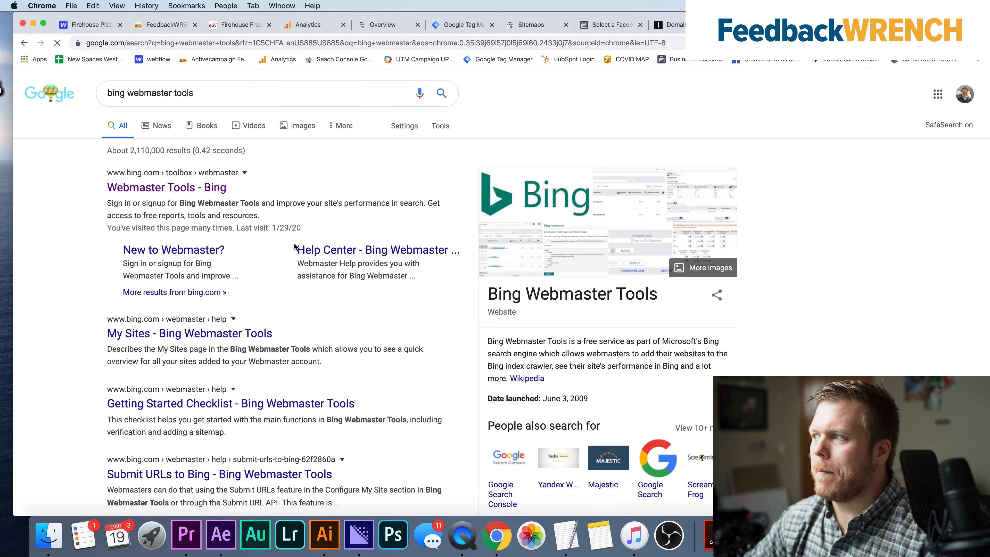
left_click(194, 190)
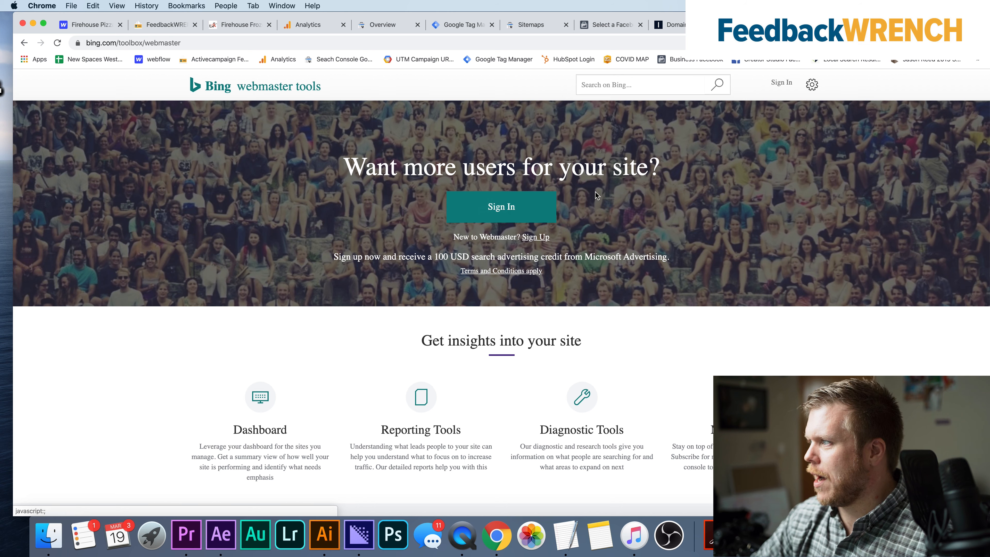
left_click(519, 214)
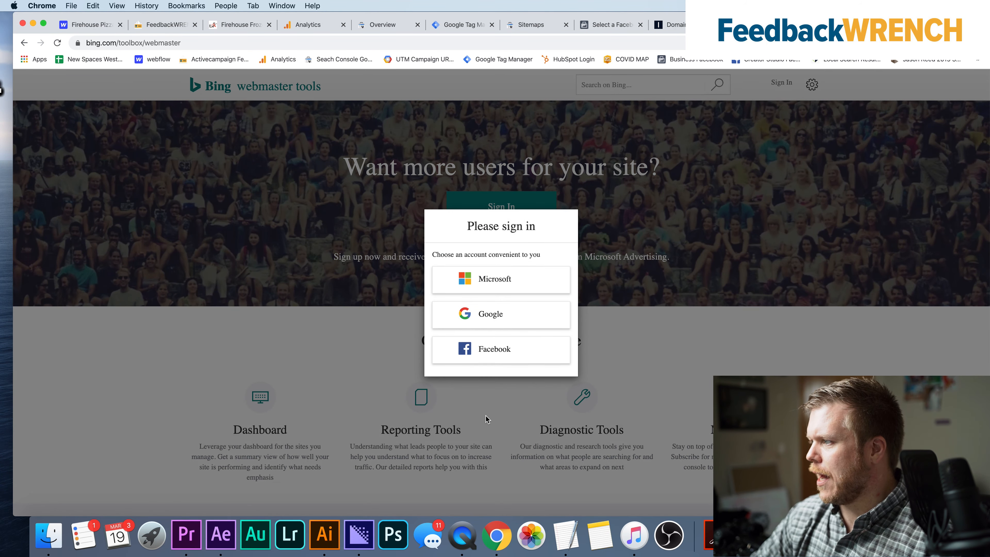
left_click(485, 322)
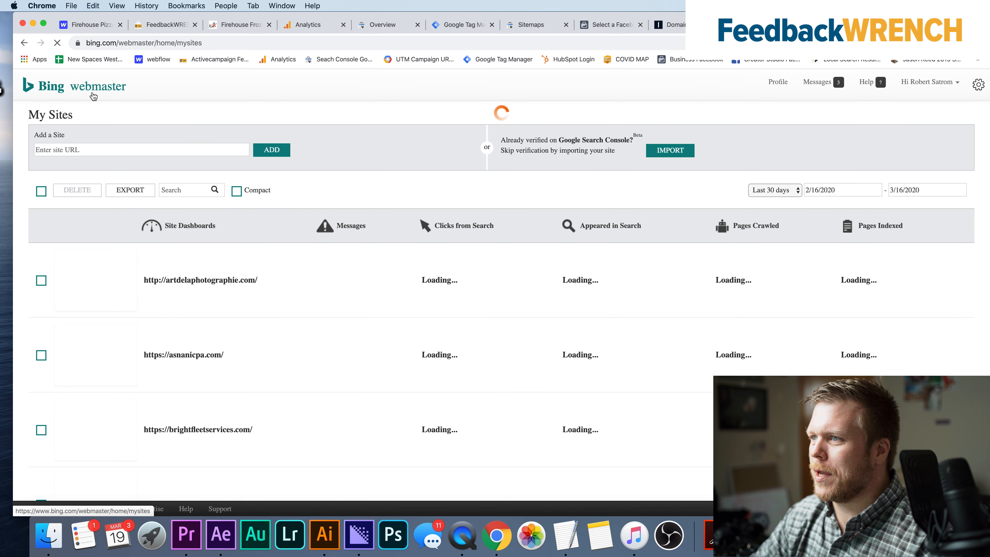
left_click(90, 149)
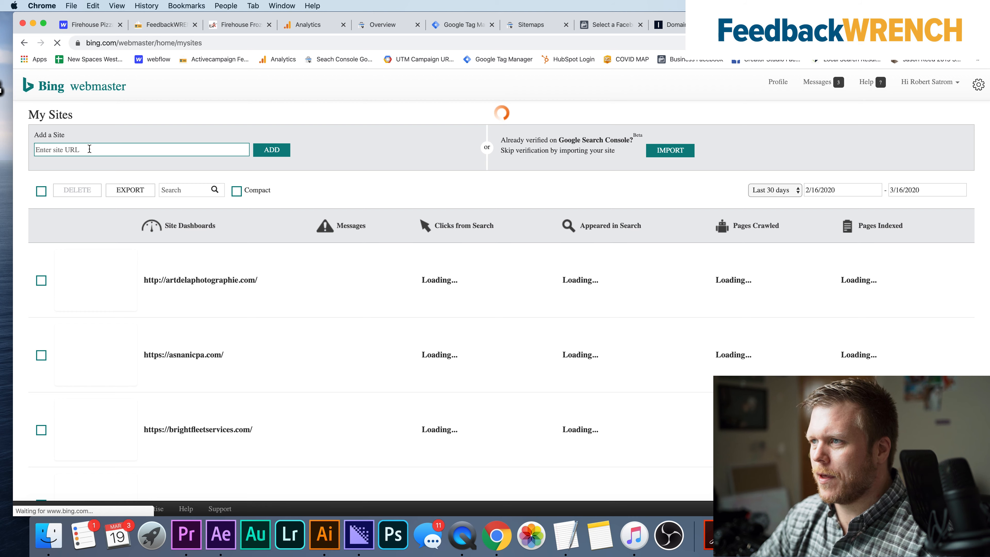
type("https://www.firehousefrozenpizza.com/")
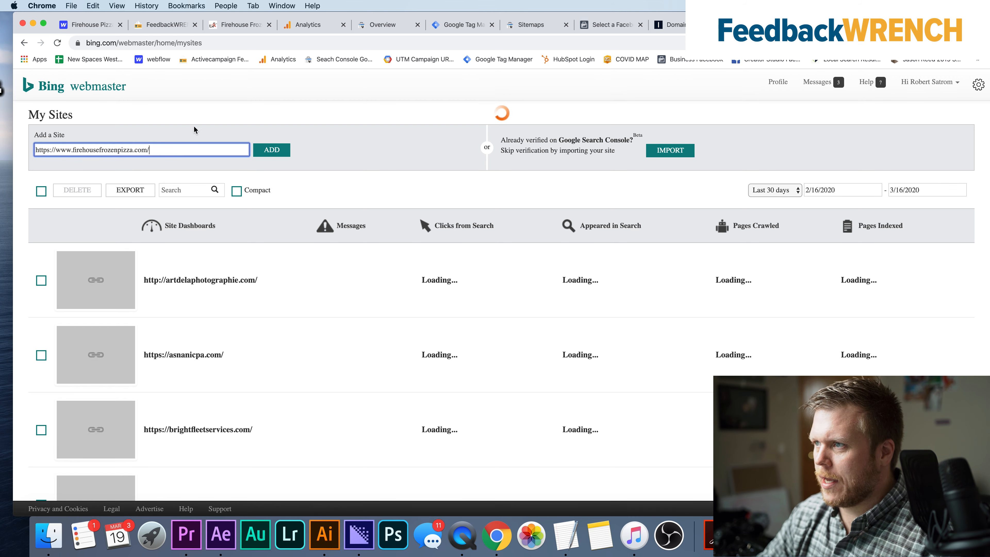
left_click(274, 155)
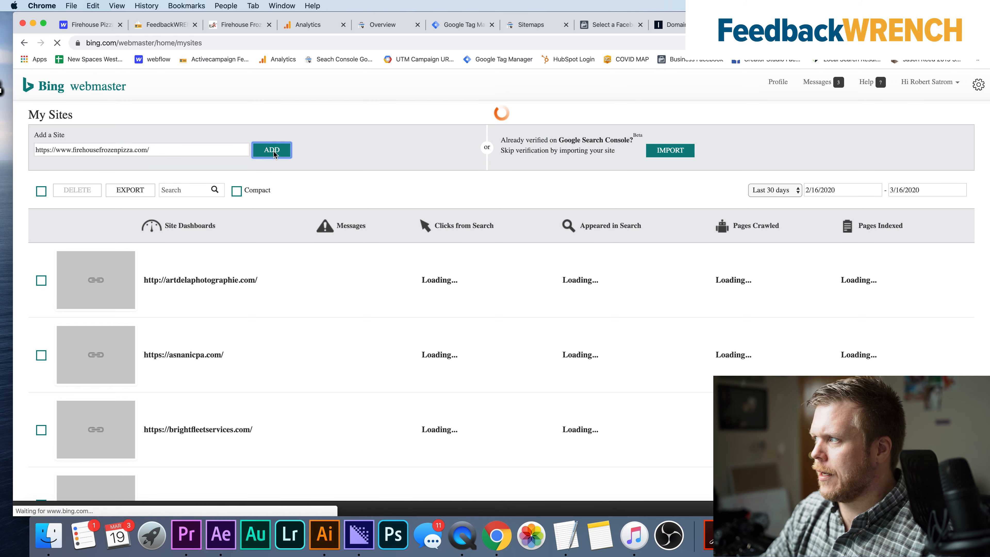
left_click(139, 191)
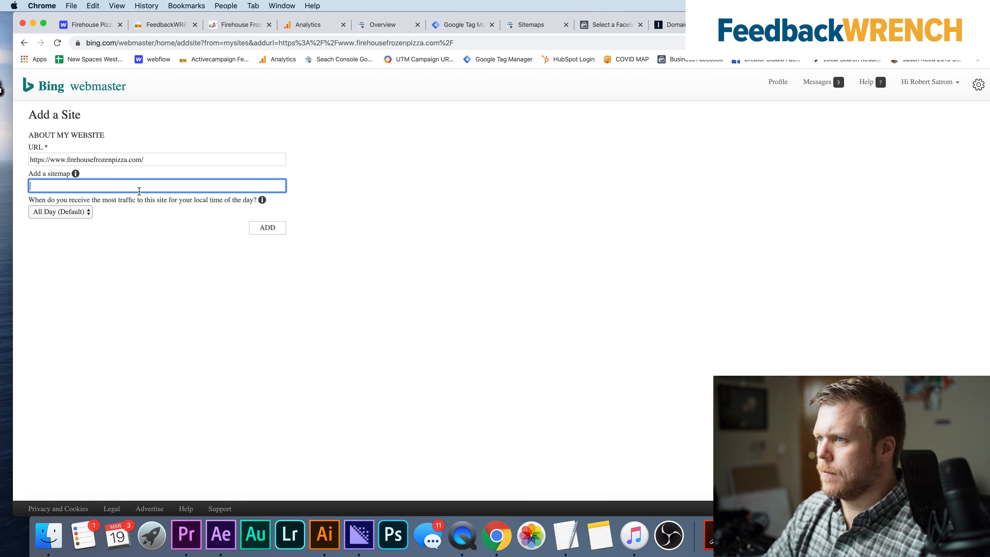
type("https://www.firehousefrozenpizza.com/")
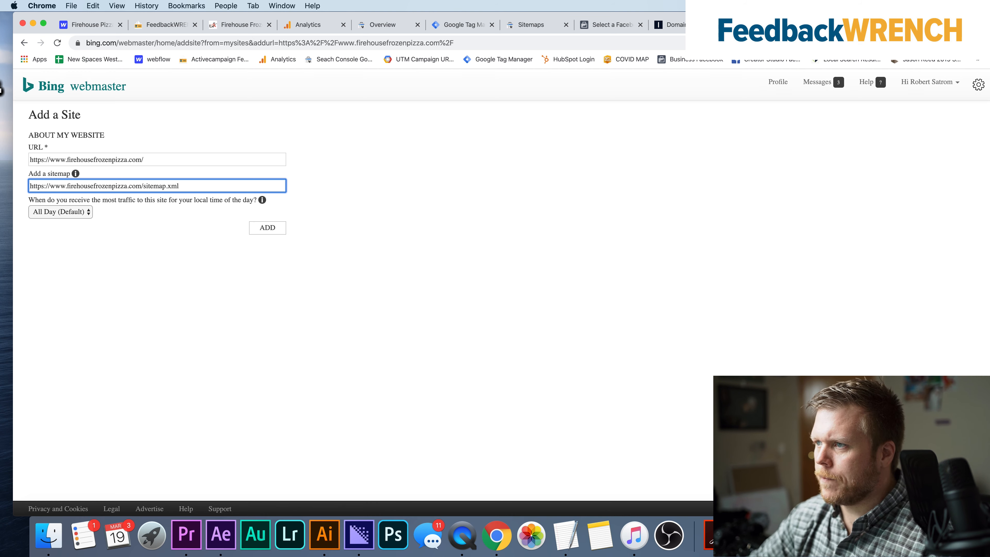
left_click(268, 227)
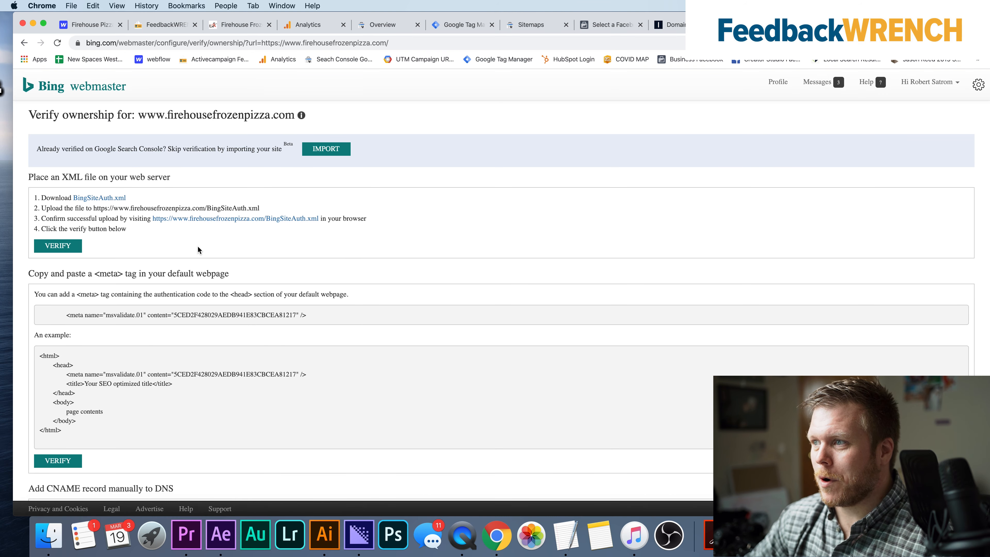
Copy the msvalidate.01 verification meta tag from Bing's ownership verification options.
scroll(151, 253, "down", 1)
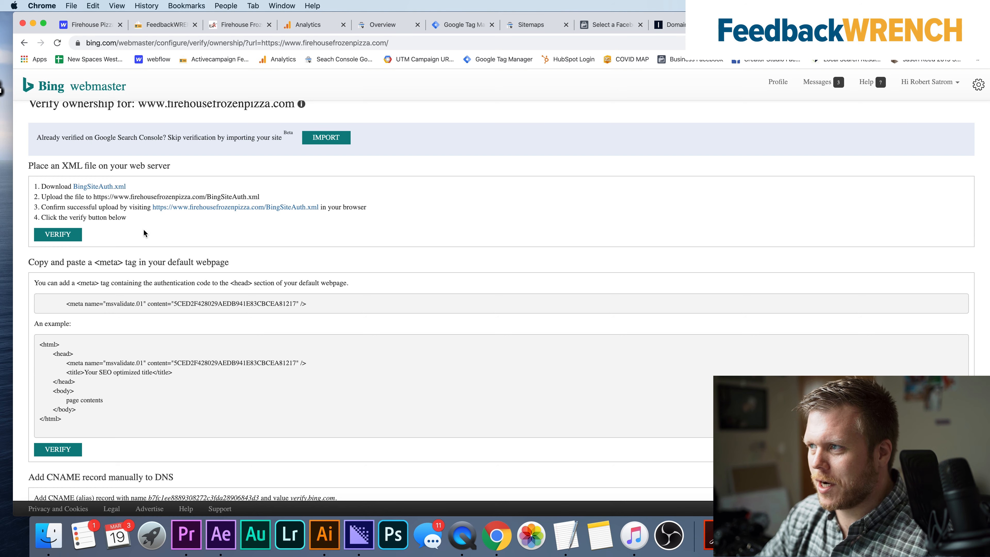
scroll(143, 233, "down", 2)
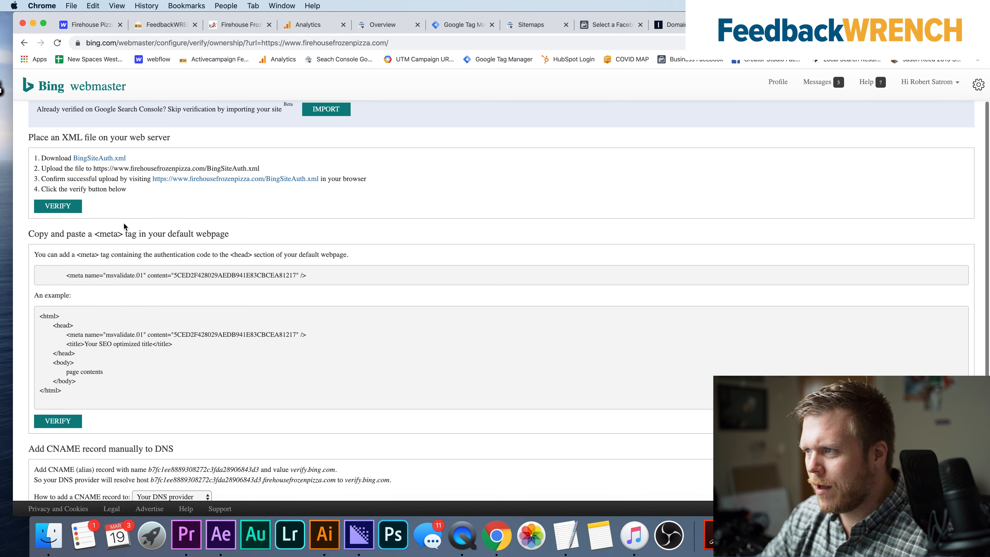
scroll(117, 377, "down", 2)
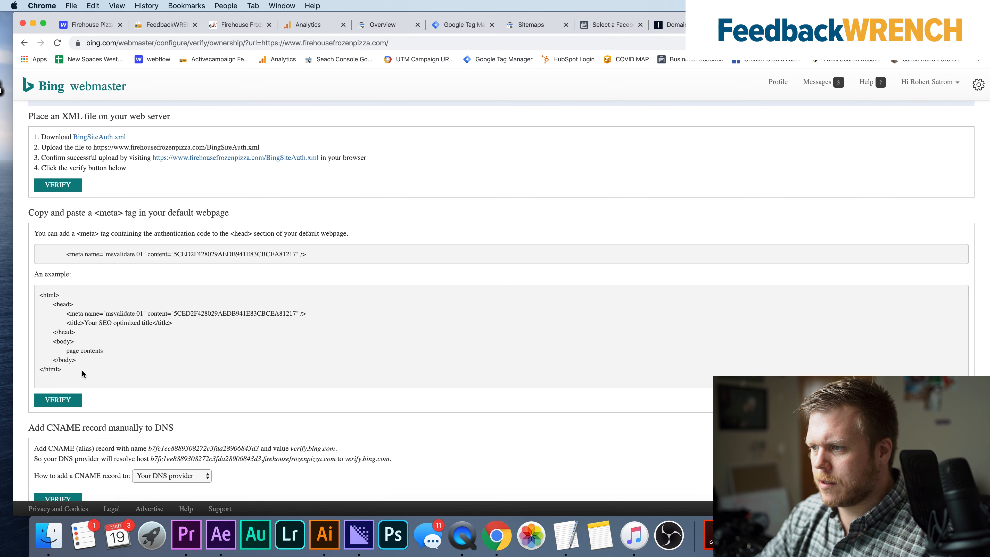
scroll(84, 377, "down", 1)
left_click_drag(76, 364, 39, 285)
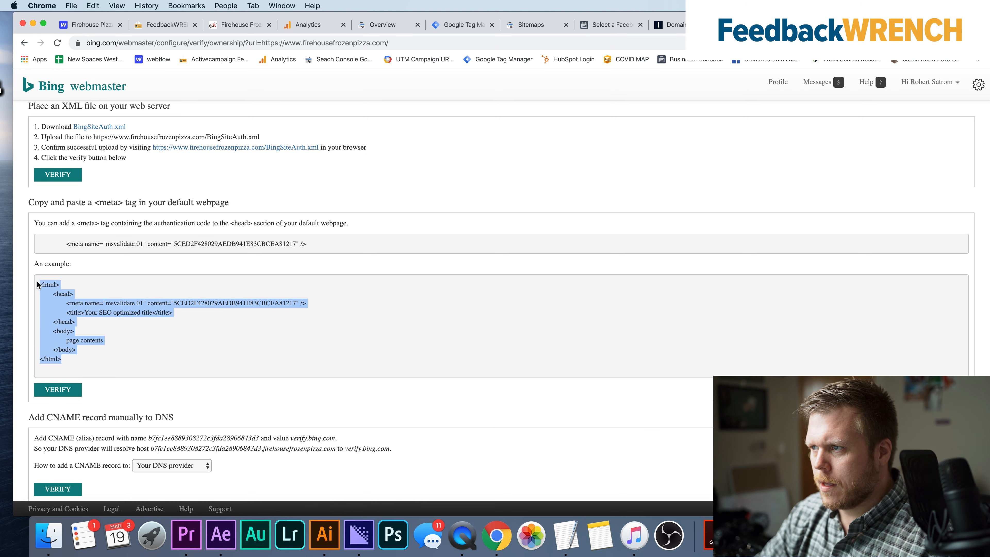
triple_click(135, 243)
key("super+c")
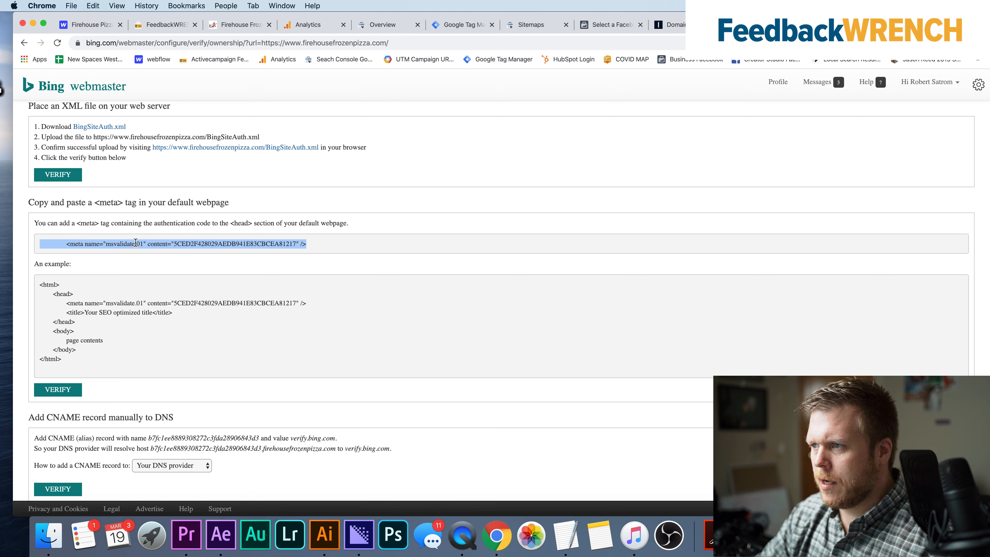
Switch to Webflow, paste the Bing verification meta tag on a new line after the Google one in the custom head code, and save.
left_click(99, 25)
scroll(429, 195, "up", 3)
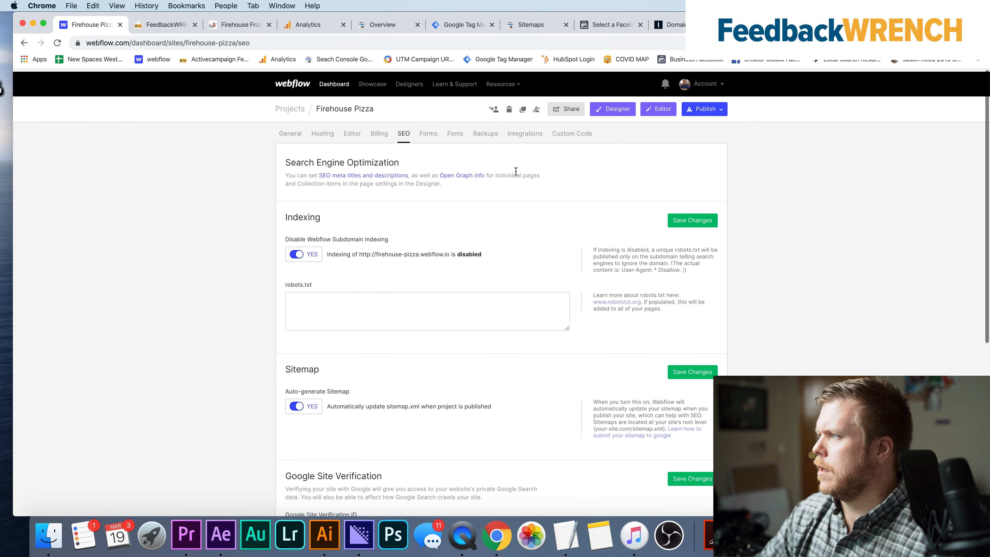
left_click(572, 130)
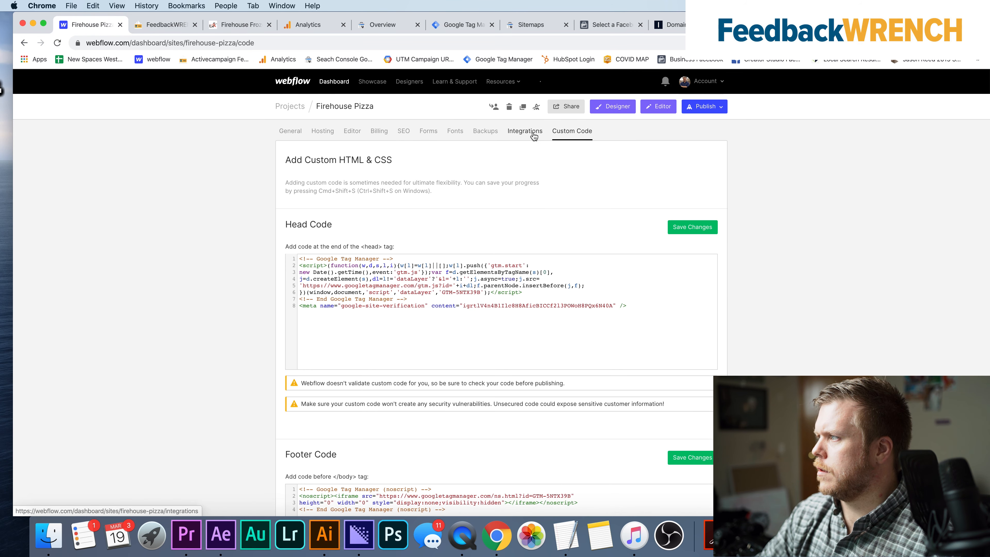
left_click(633, 306)
key("Return")
key("super+v")
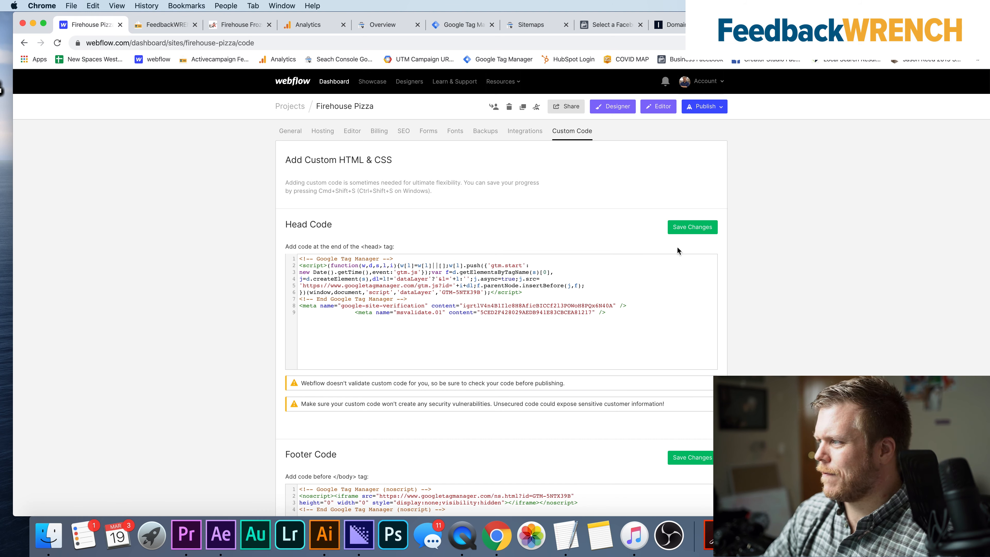
left_click(681, 231)
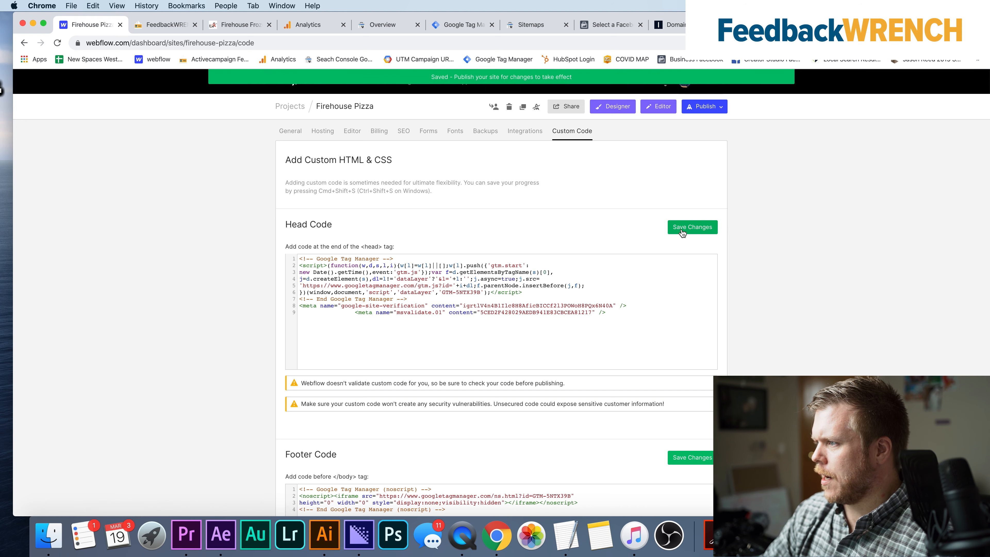
left_click(701, 107)
left_click(644, 208)
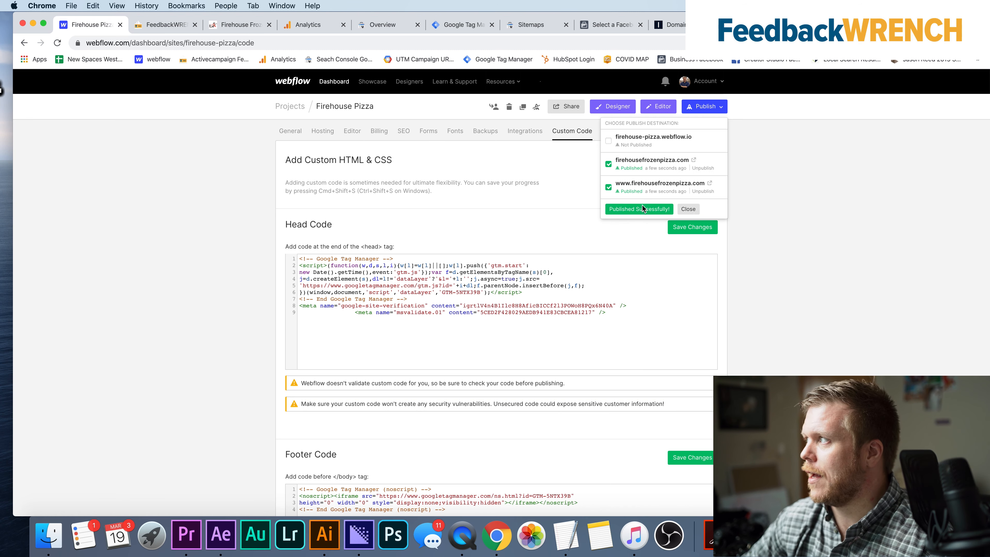
left_click(688, 210)
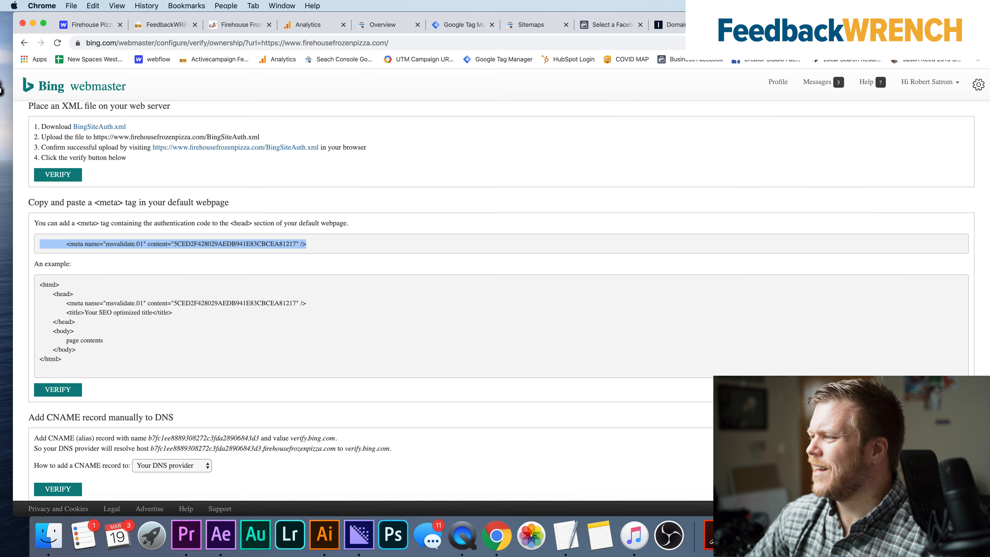
Return to Bing Webmaster, verify the site's ownership through the meta tag method and open the My Sites list.
left_click(71, 390)
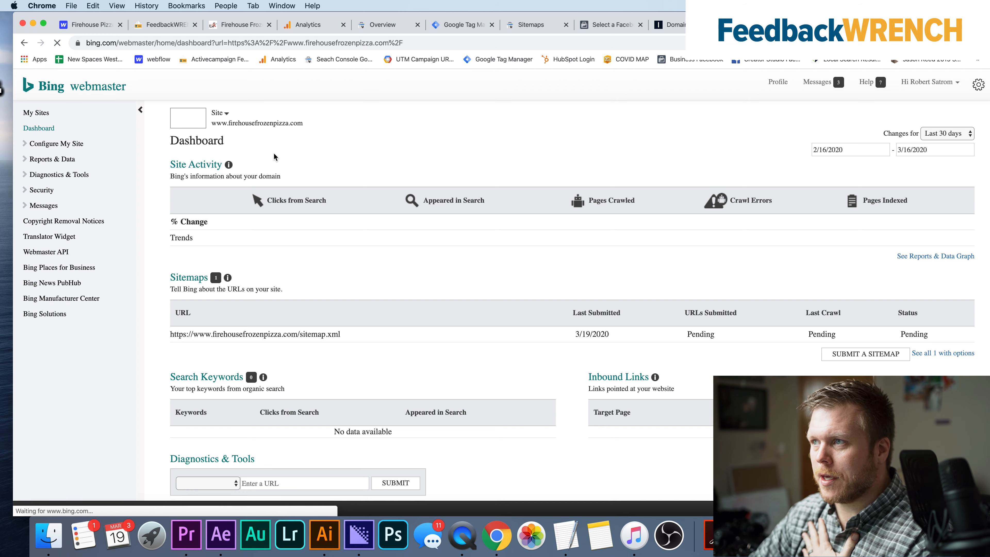
left_click(50, 117)
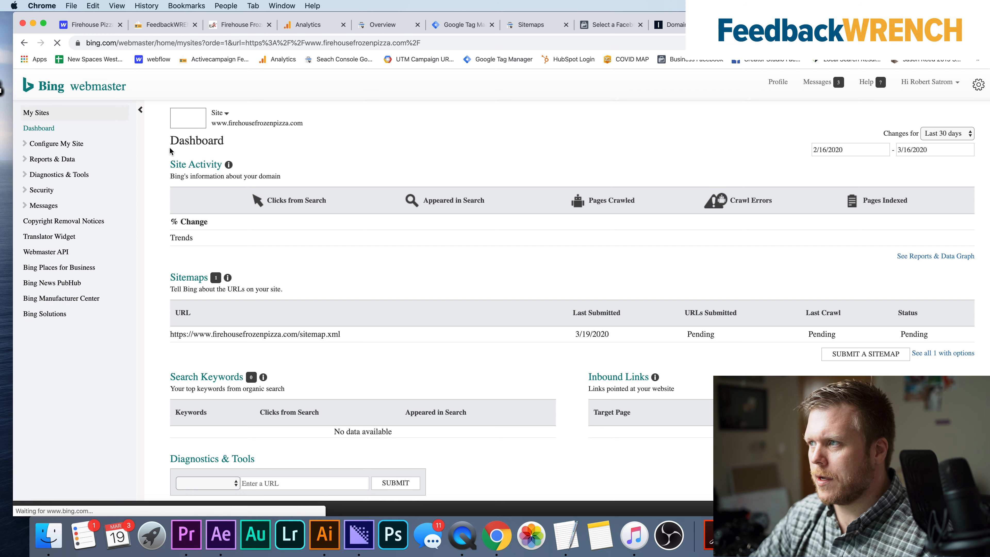
Try to add another site by pasting the copied verification meta tag as its URL, and begin deleting it.
left_click(134, 154)
type("<meta name=\"msvalidate.01\" content=\"5CED2F428029AEDB941E83CBCEA81217\" />")
key("BackSpace")
key("BackSpace")
key("BackSpace")
key("BackSpace")
key("BackSpace")
key("BackSpace")
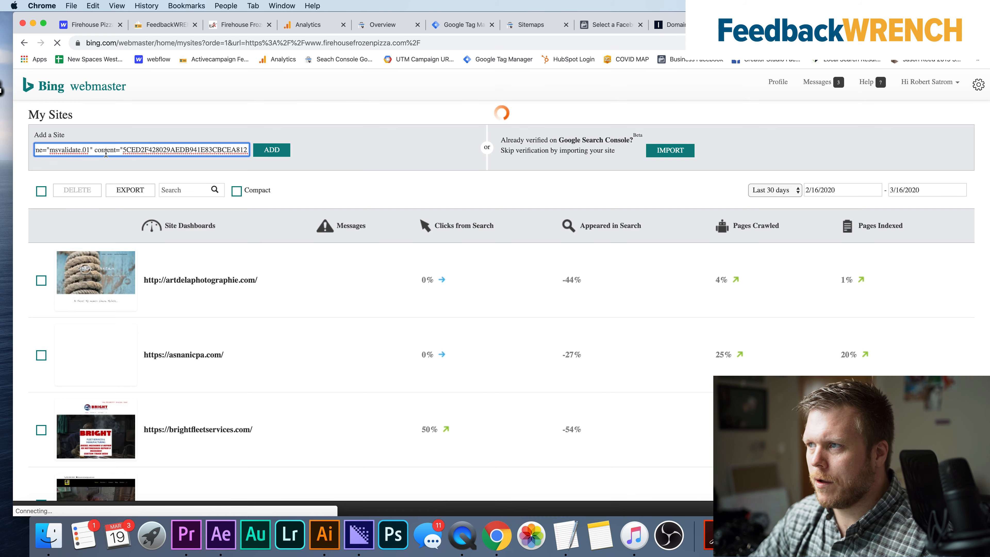
left_click(263, 30)
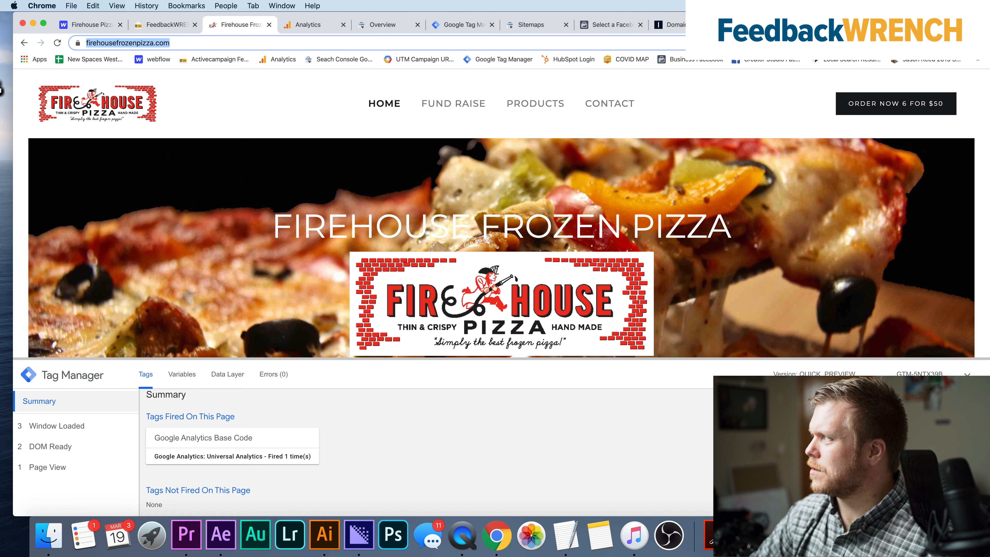
left_click(757, 24)
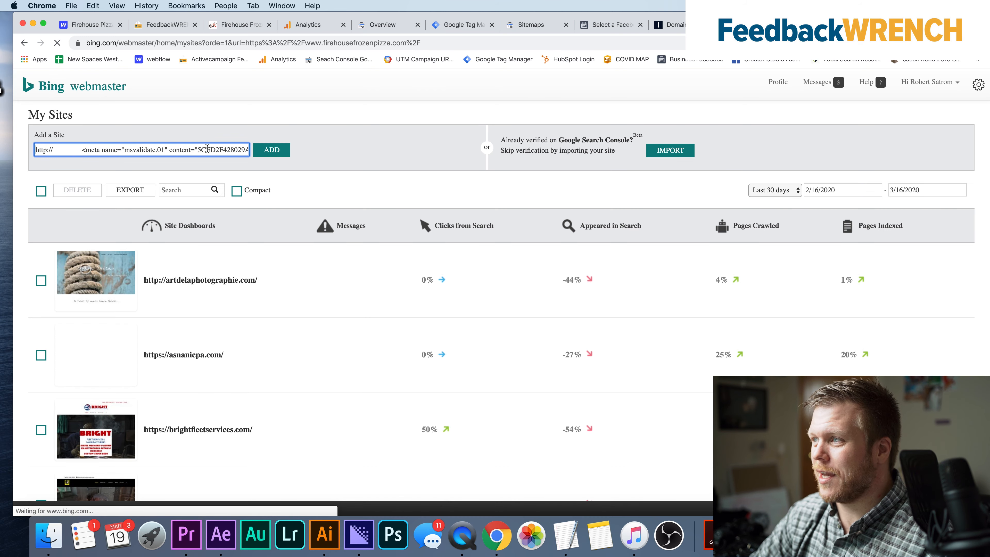
left_click_drag(207, 149, 47, 150)
type("https://www.firehousefrozenpizza.com/")
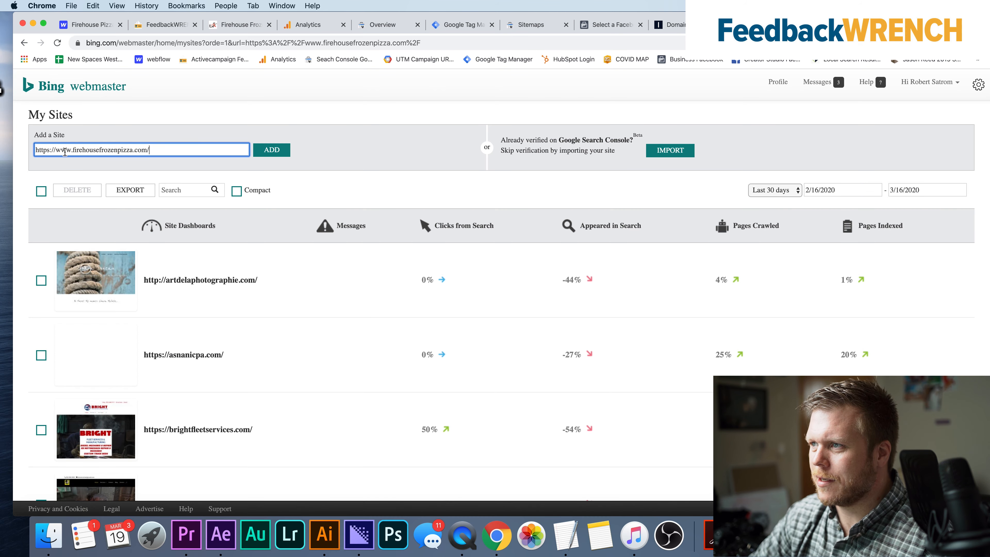
key("BackSpace")
key("BackSpace")
key("BackSpace")
key("BackSpace")
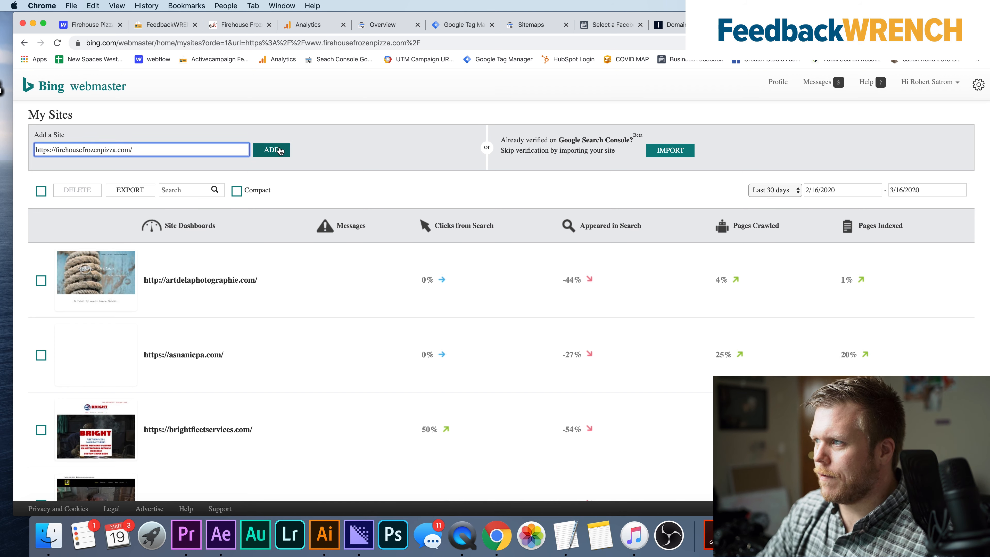
left_click(279, 150)
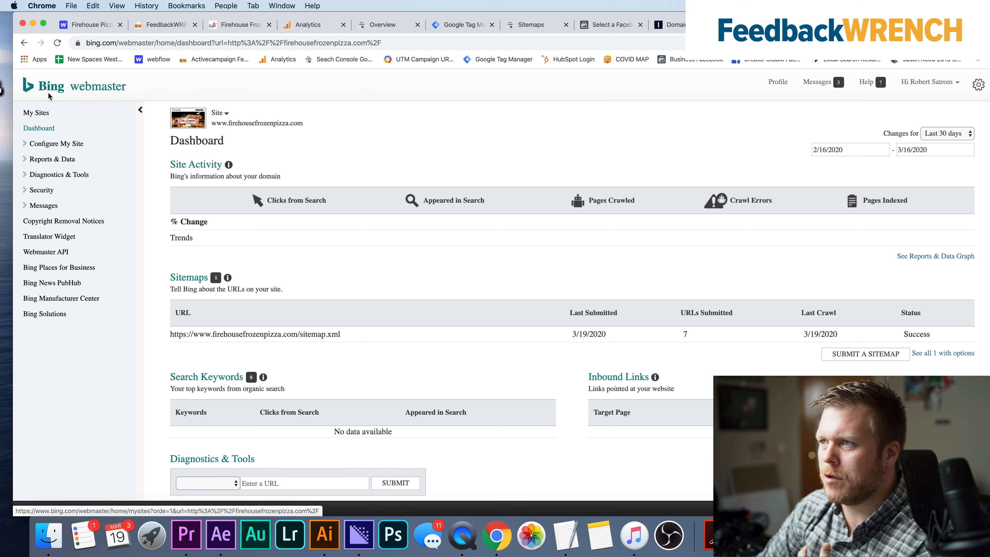
left_click(65, 143)
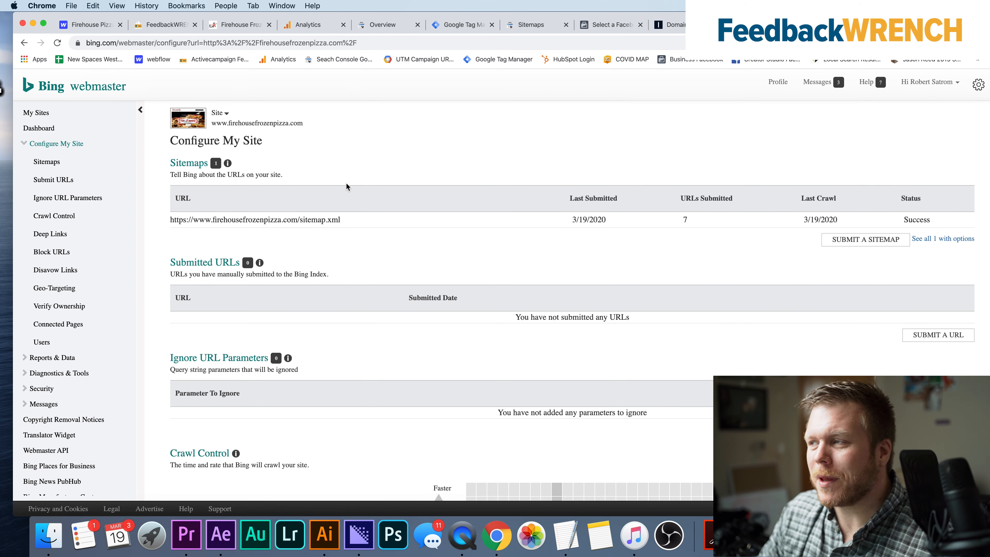
Switch to Google Analytics, close the Search Console settings and look through the Firehouse Frozen Pizza property settings.
left_click(382, 26)
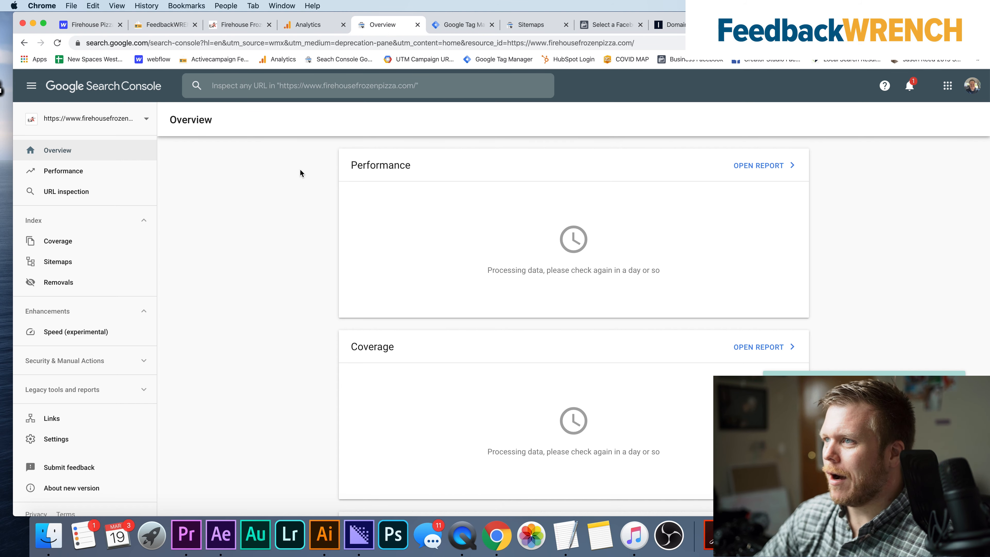
left_click(317, 27)
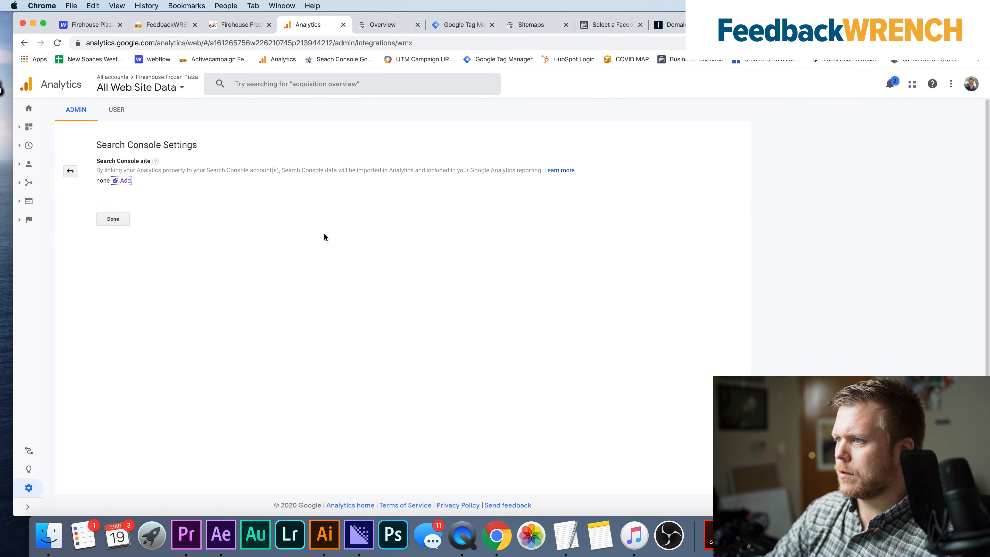
left_click(122, 223)
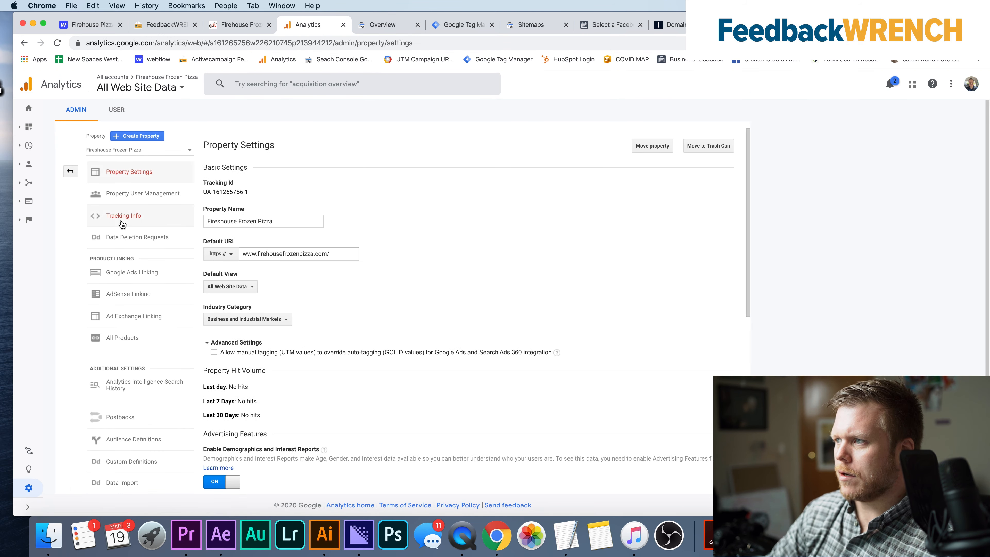
scroll(356, 289, "down", 10)
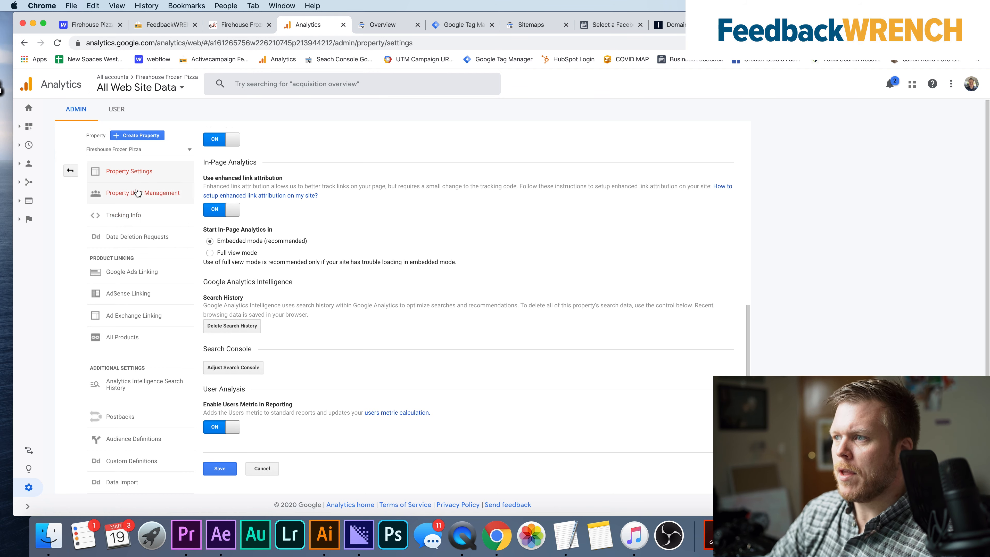
Review the property's user permissions and the form for adding users, and return to the Analytics admin overview without adding anyone.
left_click(128, 192)
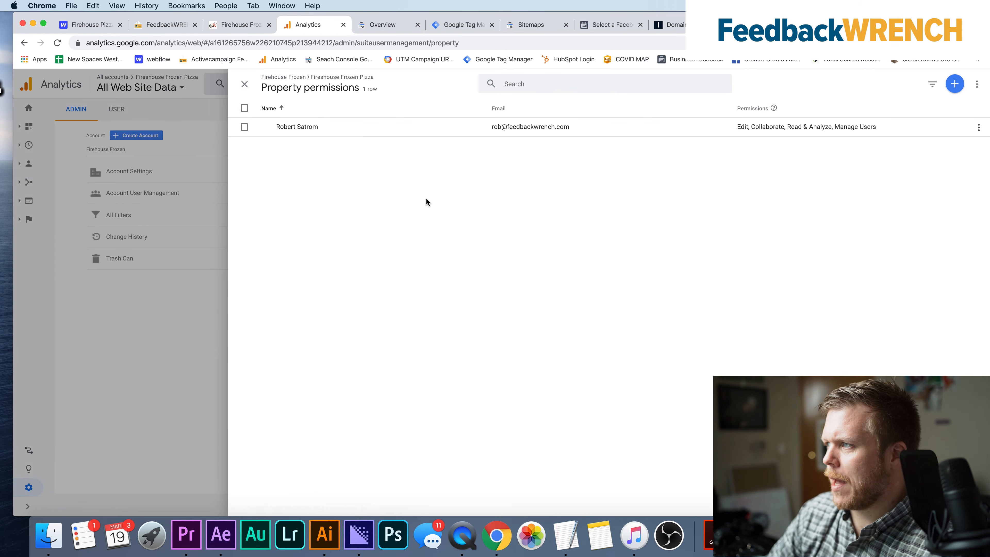
left_click(955, 84)
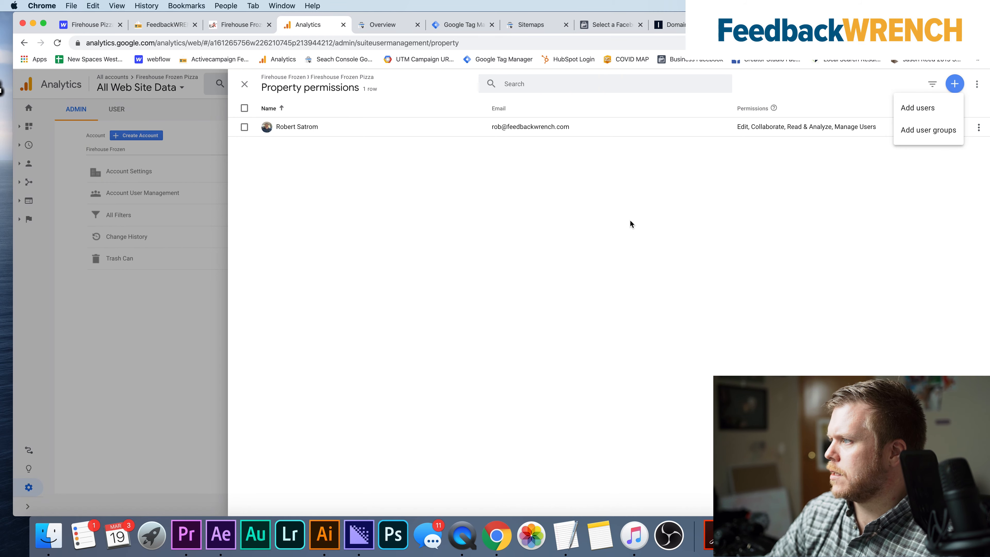
left_click(933, 118)
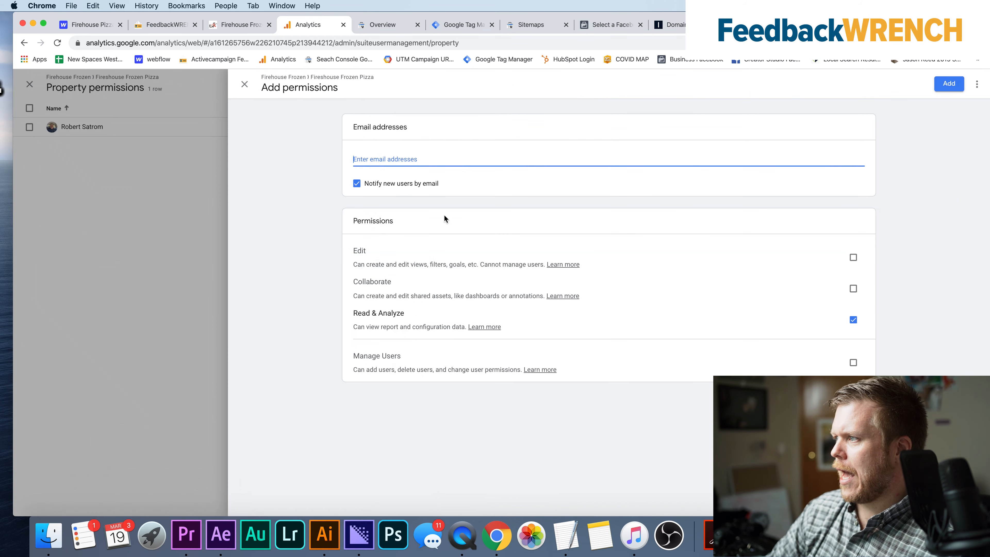
left_click(398, 167)
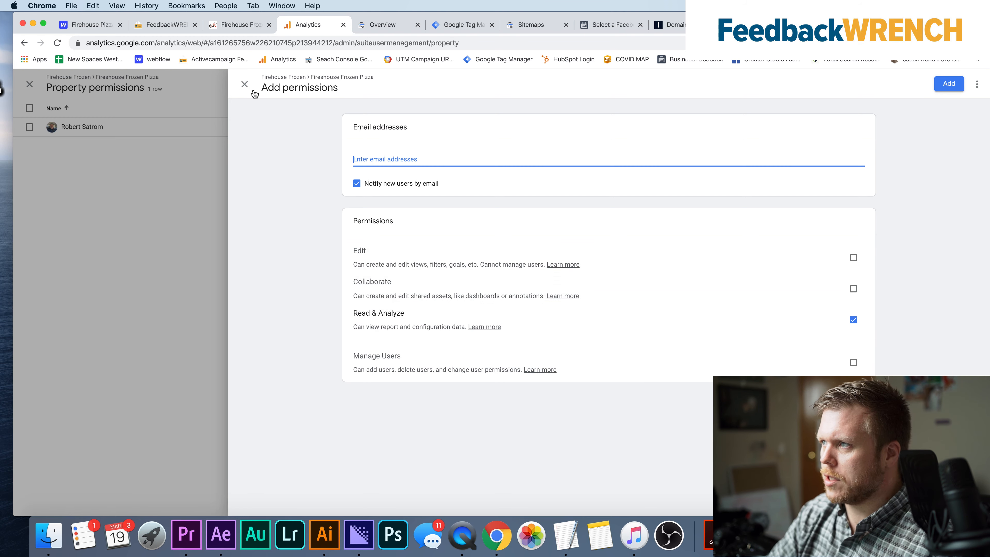
left_click(244, 84)
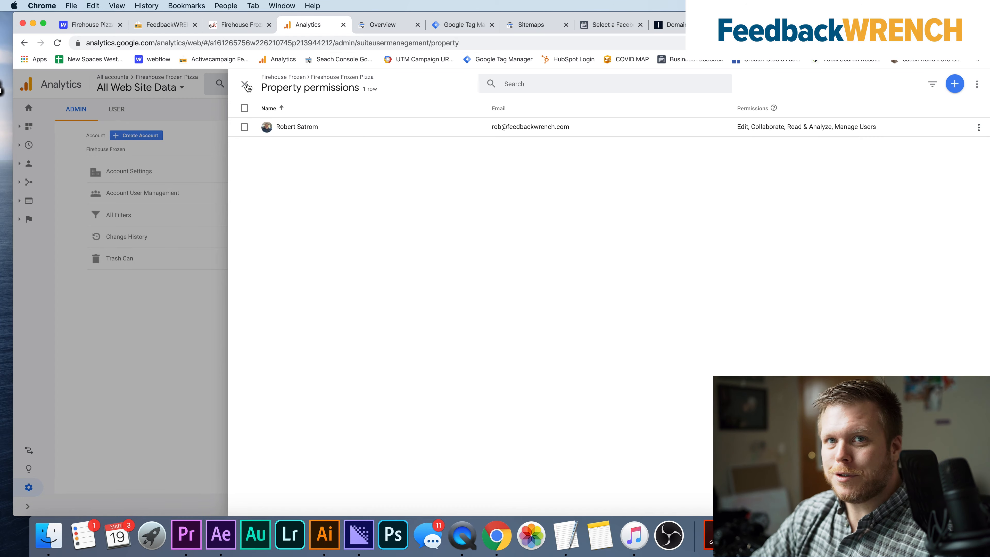
left_click(246, 85)
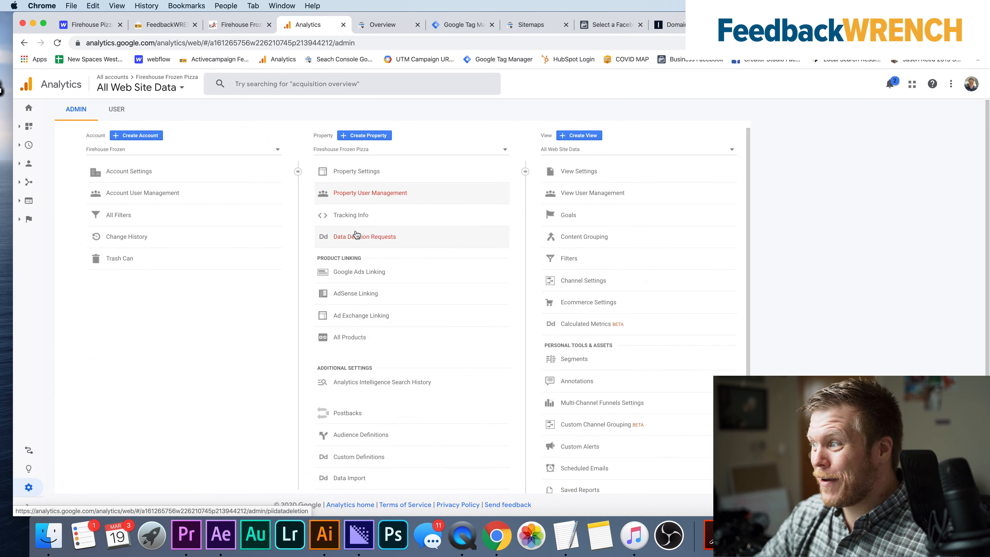
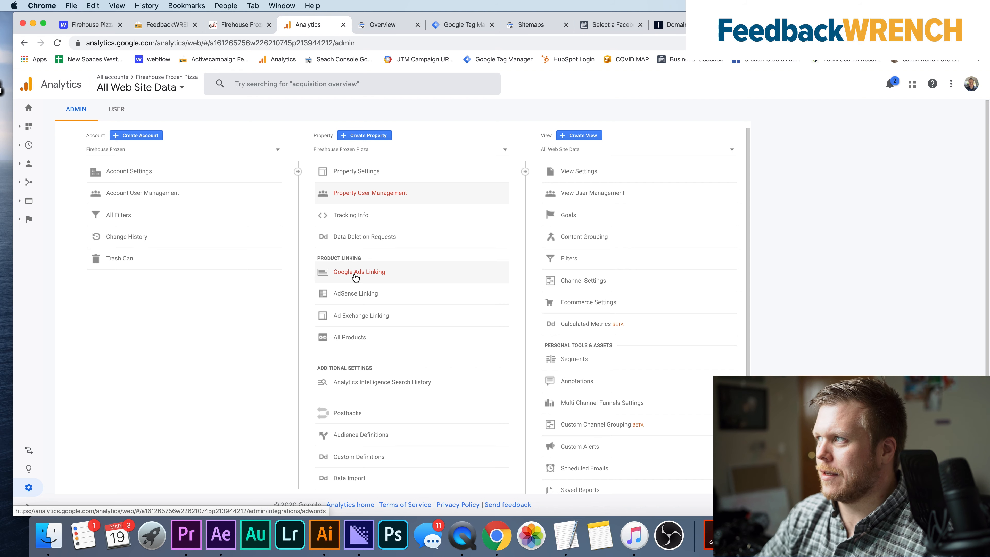
scroll(357, 270, "down", 2)
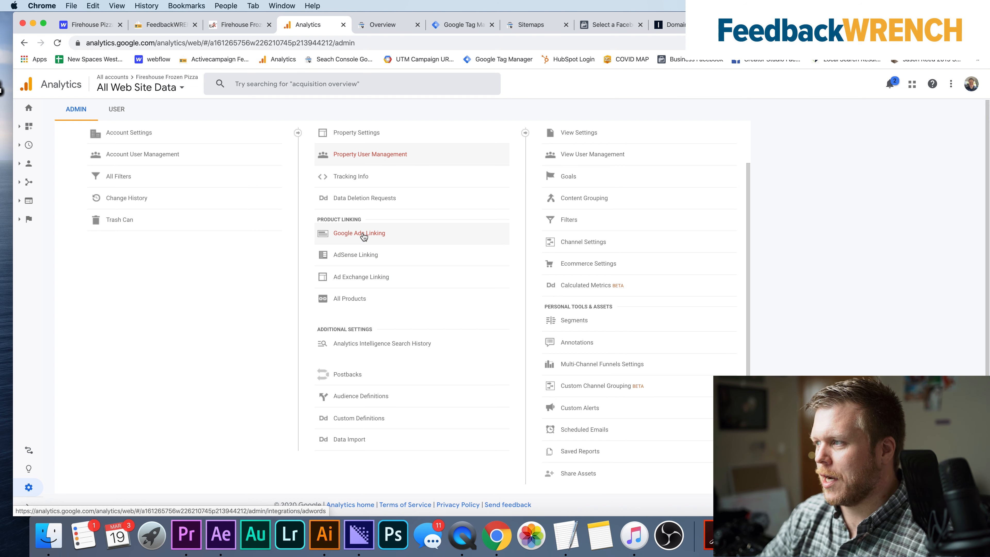
left_click(460, 26)
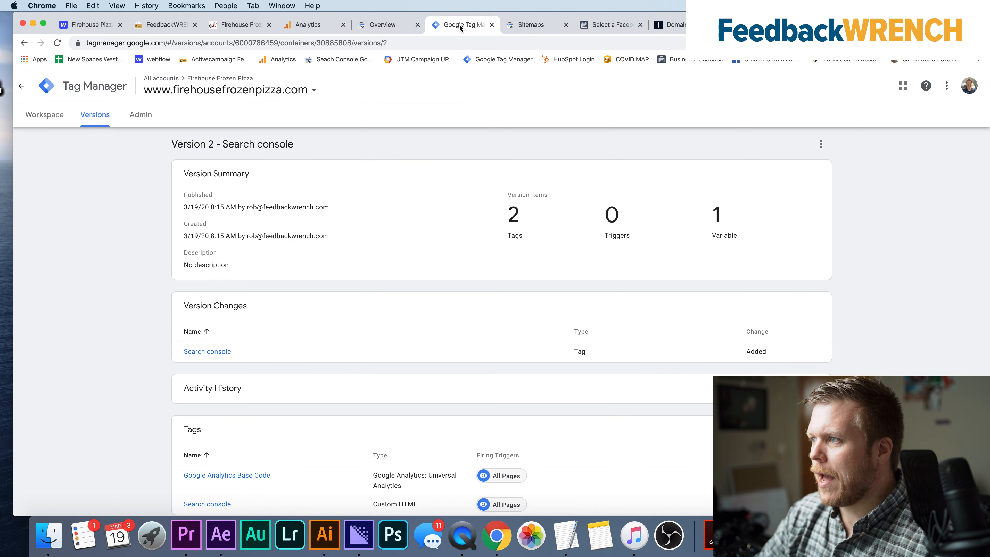
left_click(45, 116)
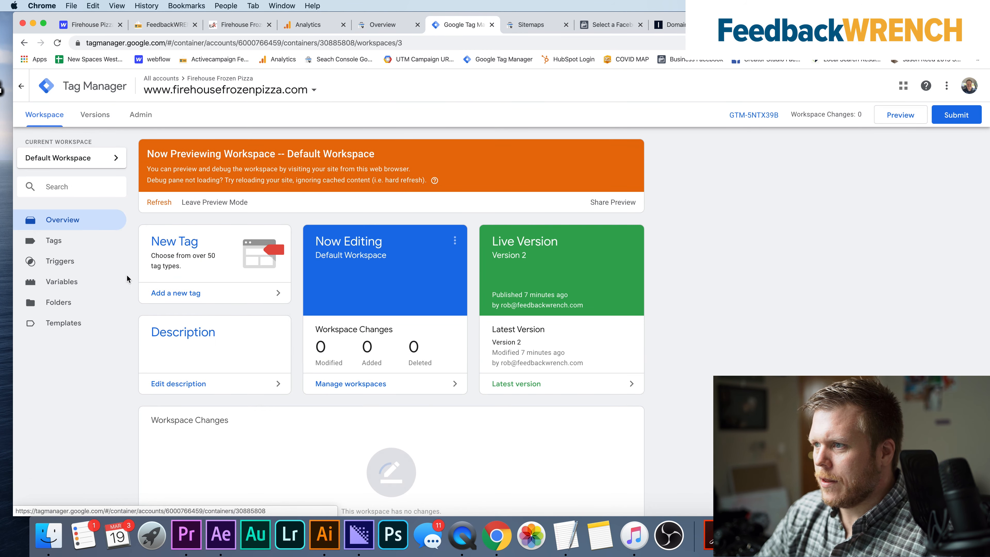
left_click(70, 268)
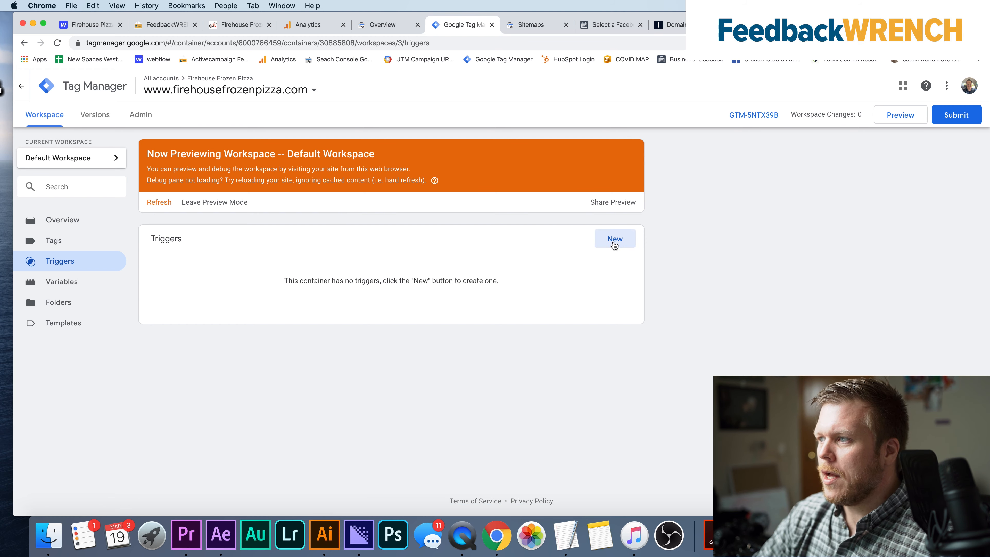
left_click(614, 244)
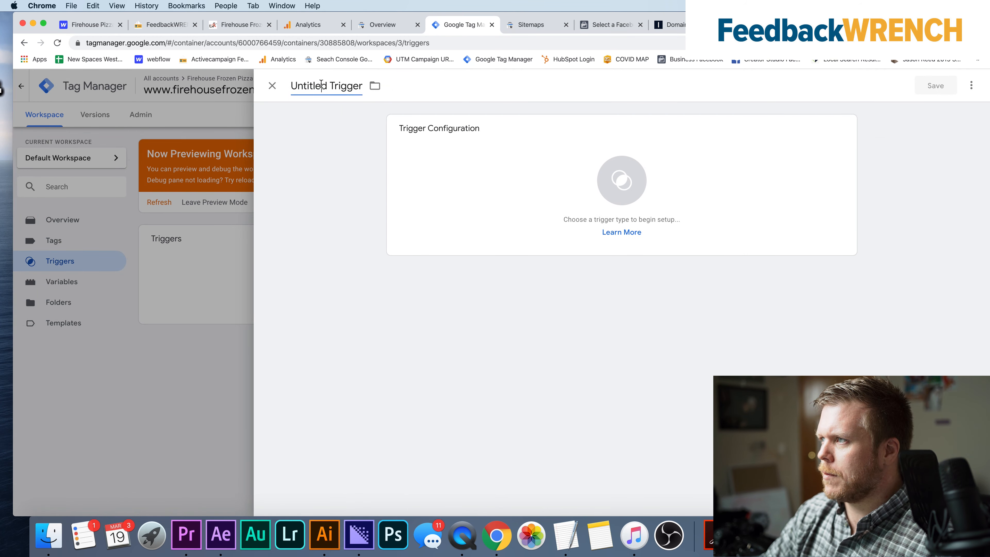
left_click(322, 85)
type("Forms")
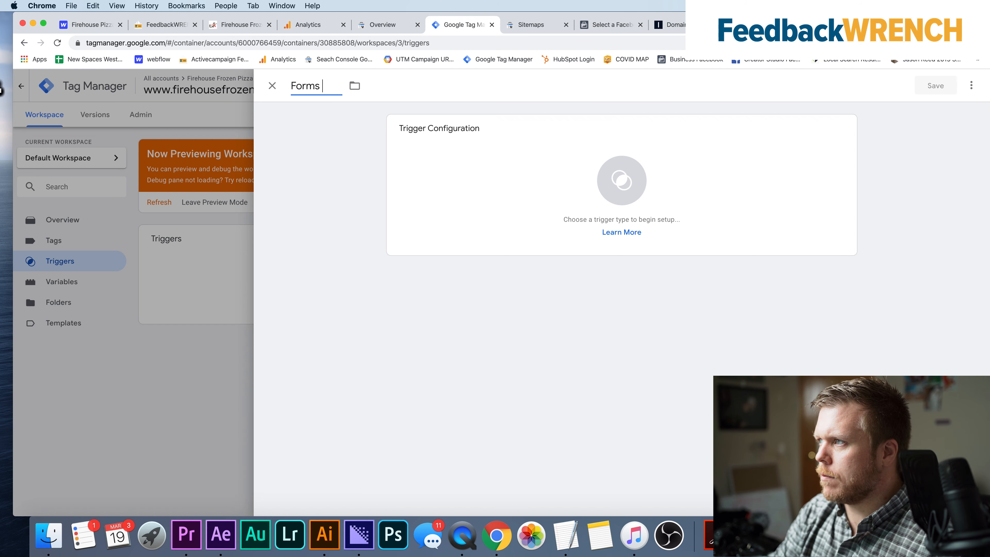
type(" All")
Set the trigger type of Forms All to Form Submission.
left_click(709, 219)
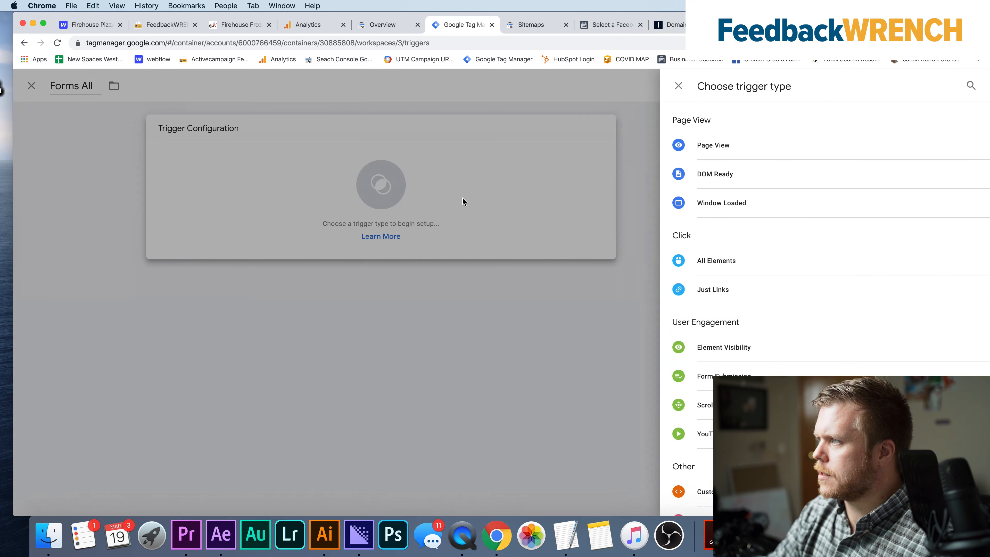
scroll(716, 329, "down", 2)
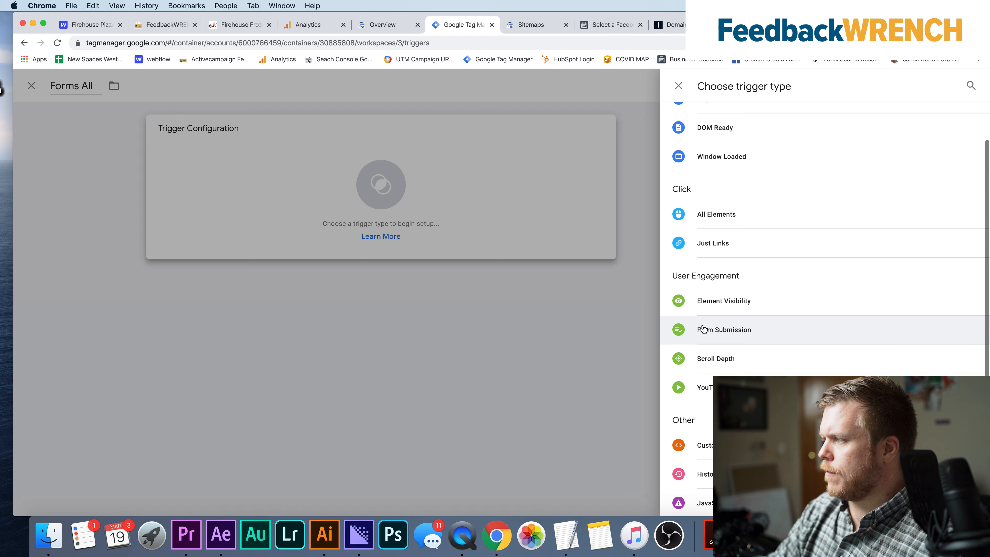
left_click(717, 328)
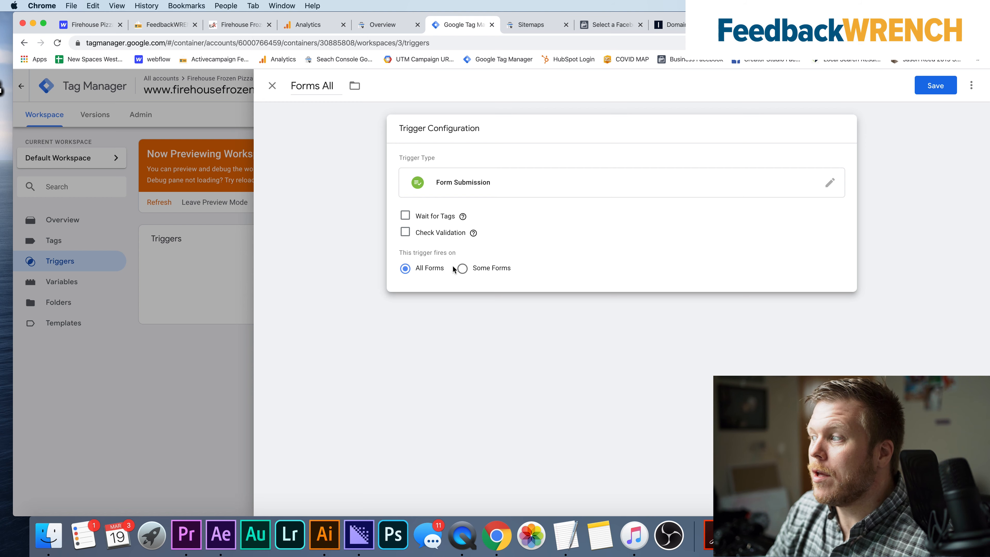
Try limiting the trigger to some forms with a Form ID or Click Target condition, and return it to firing on all forms.
left_click(463, 269)
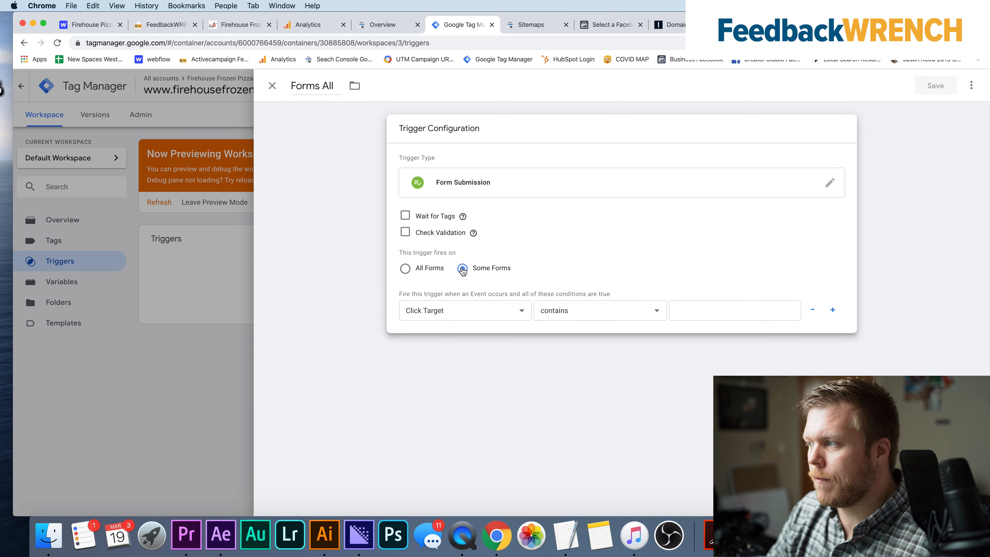
left_click(474, 307)
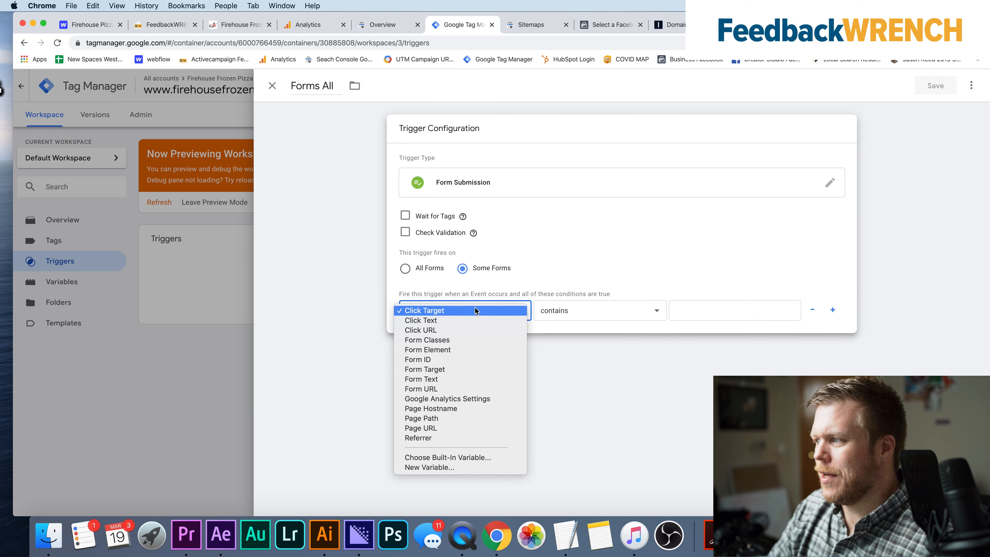
left_click(451, 363)
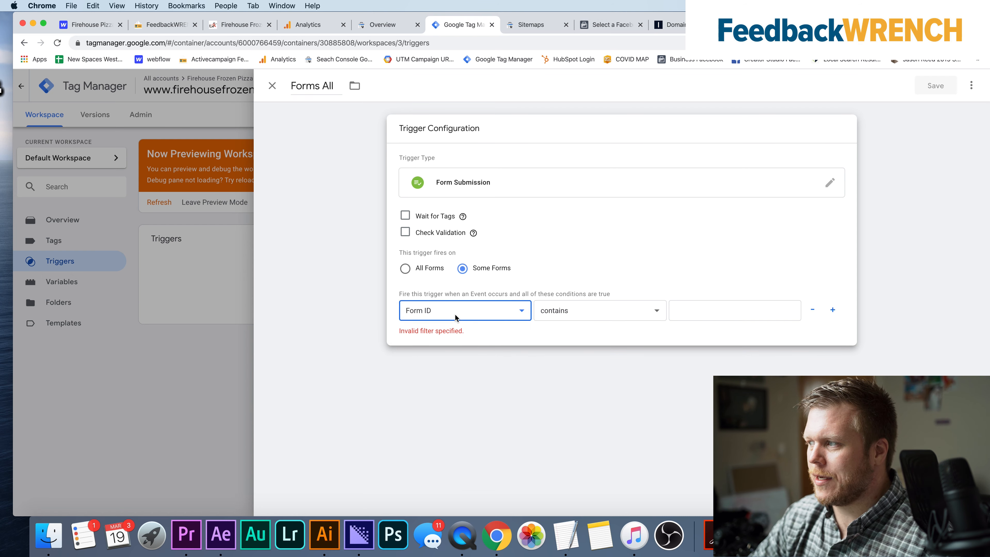
left_click(454, 312)
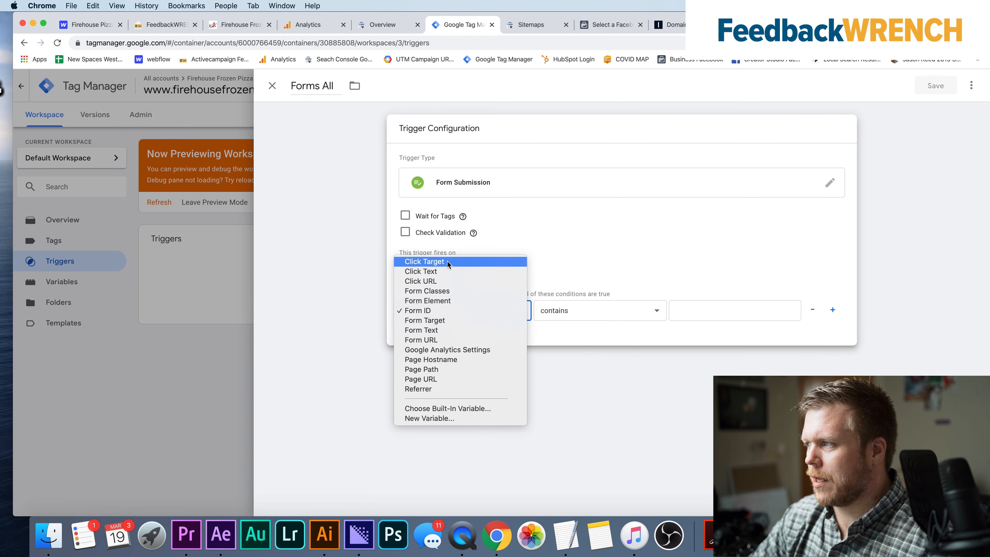
left_click(558, 249)
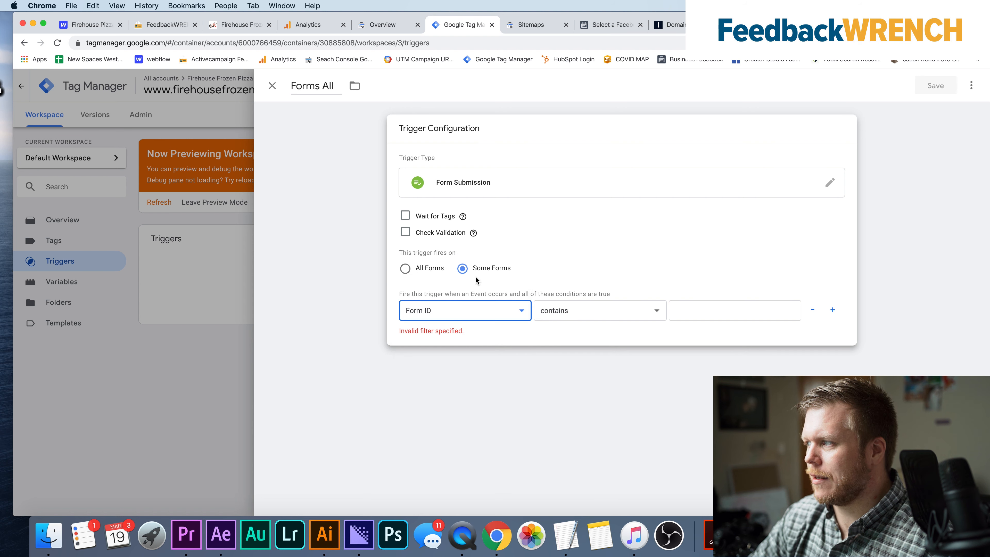
left_click(434, 310)
left_click(434, 268)
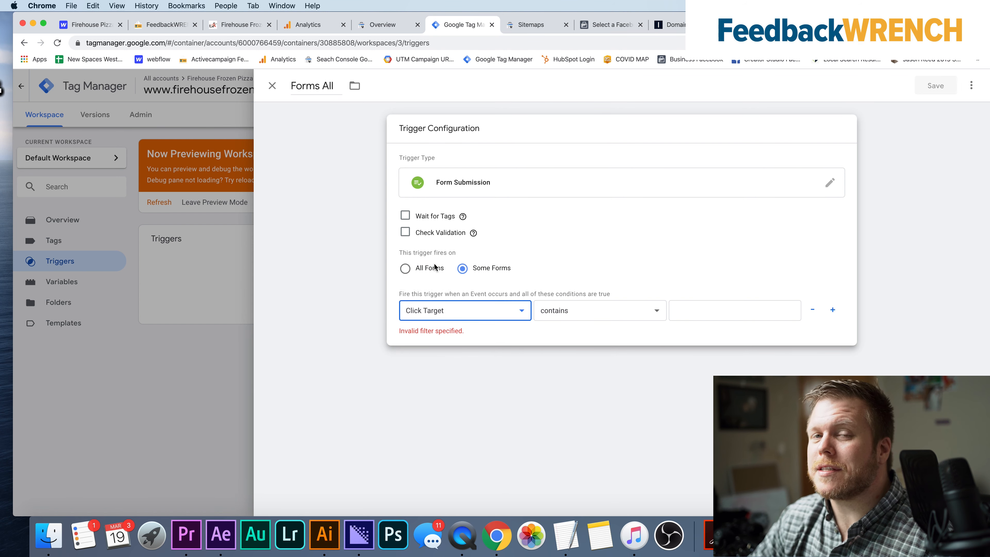
left_click(425, 270)
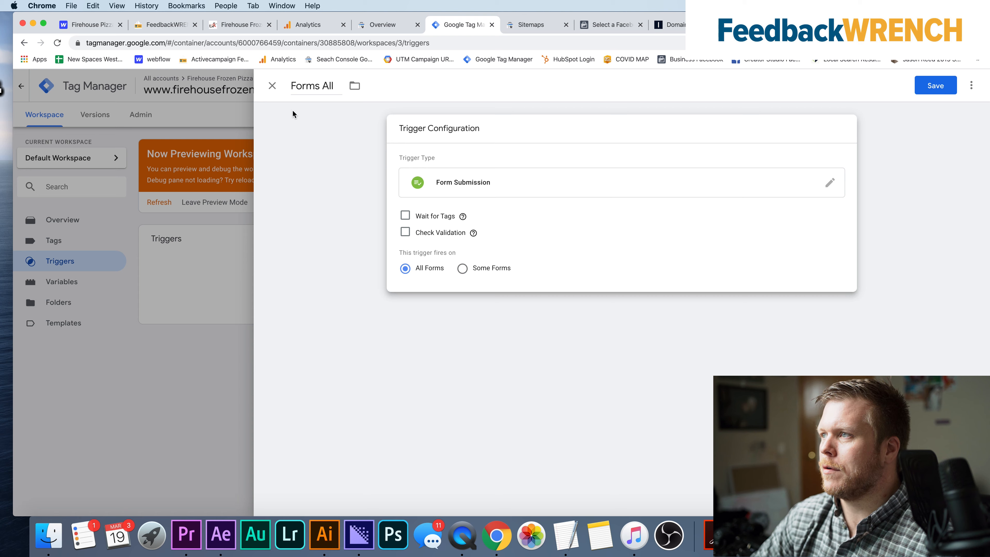
left_click(95, 24)
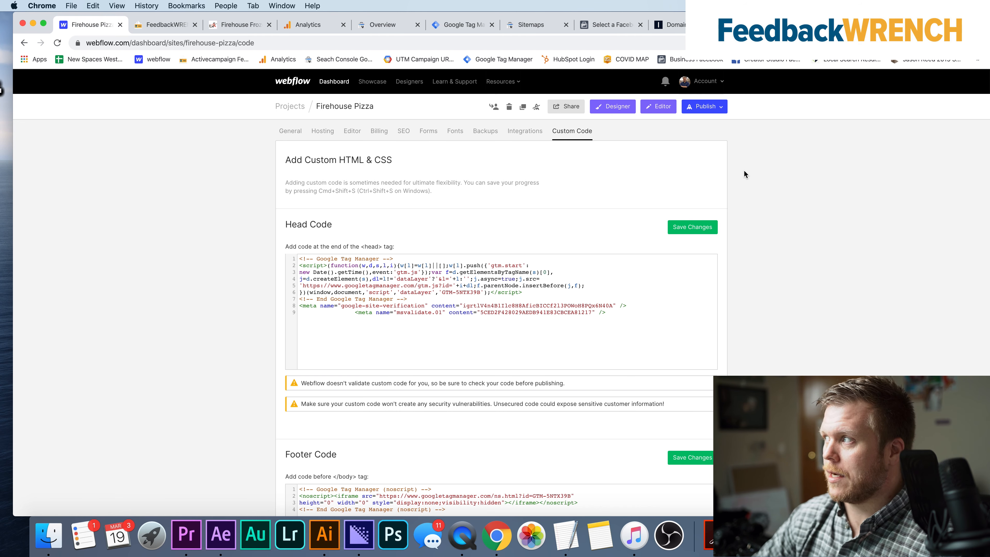
left_click(600, 25)
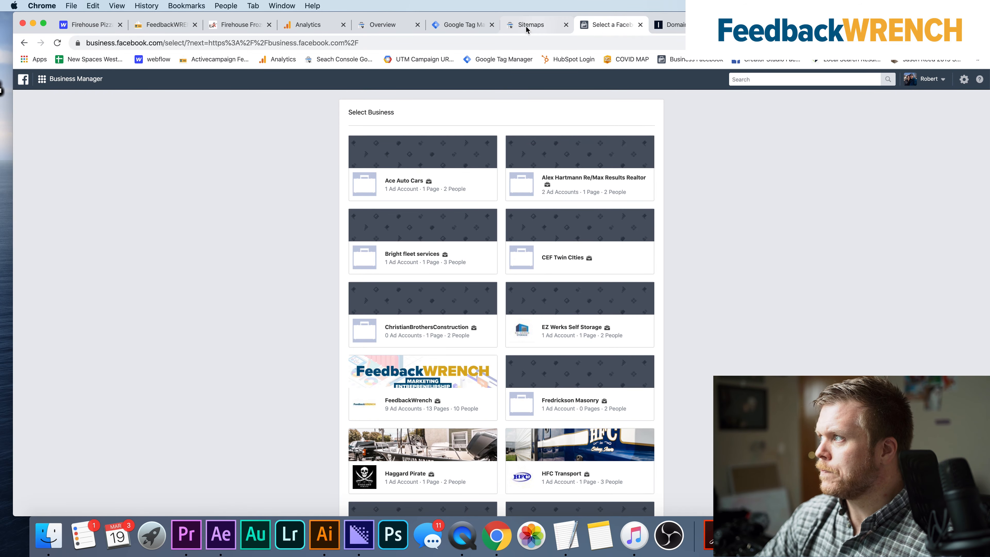
Return to Google Tag Manager and save the Forms All trigger.
left_click(378, 25)
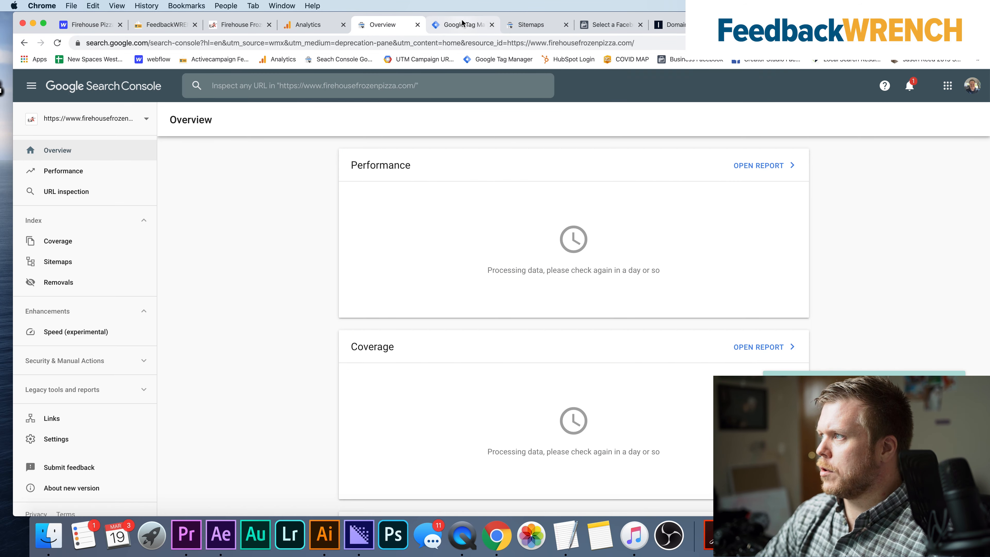
left_click(461, 21)
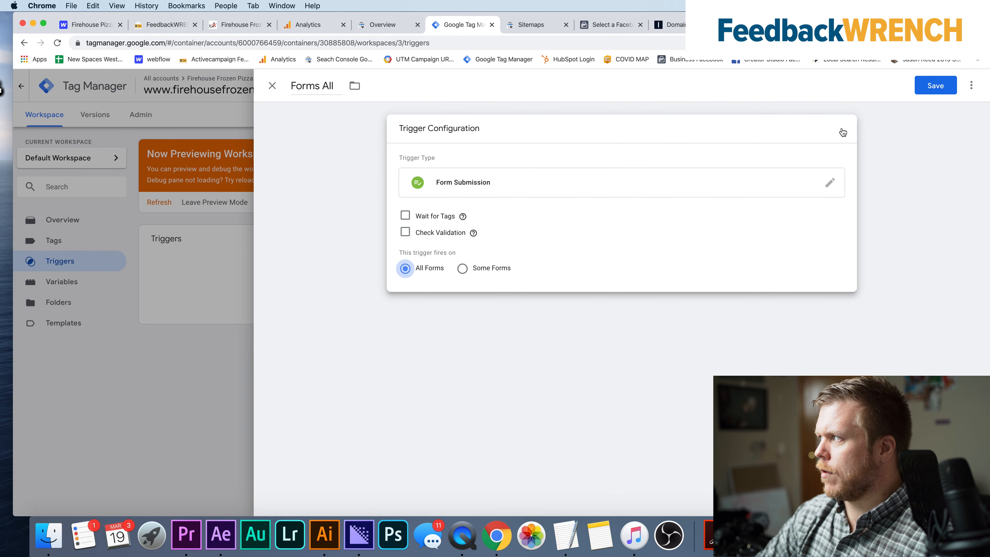
left_click(920, 91)
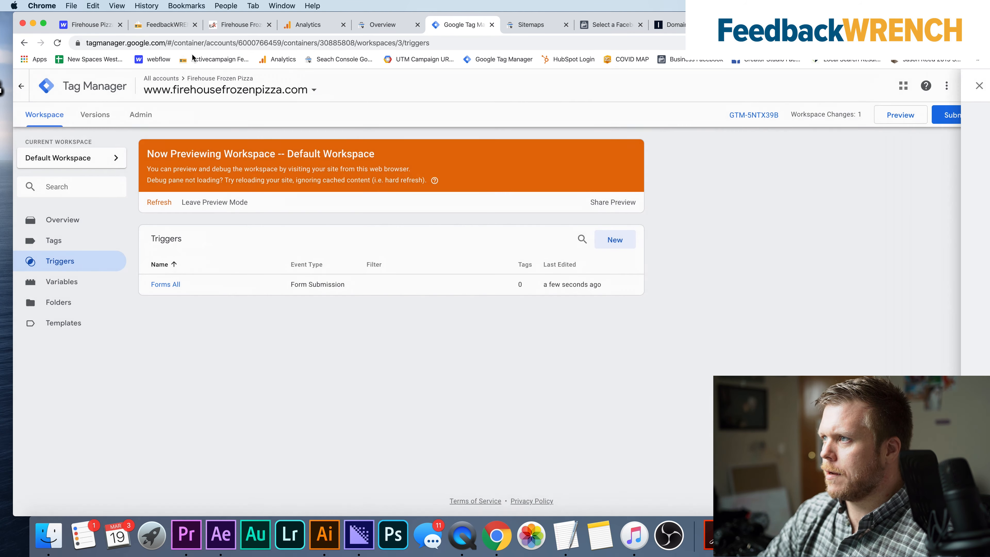
Reload the Firehouse Frozen Pizza homepage, try its phone call button, and copy that button's link address.
left_click(249, 24)
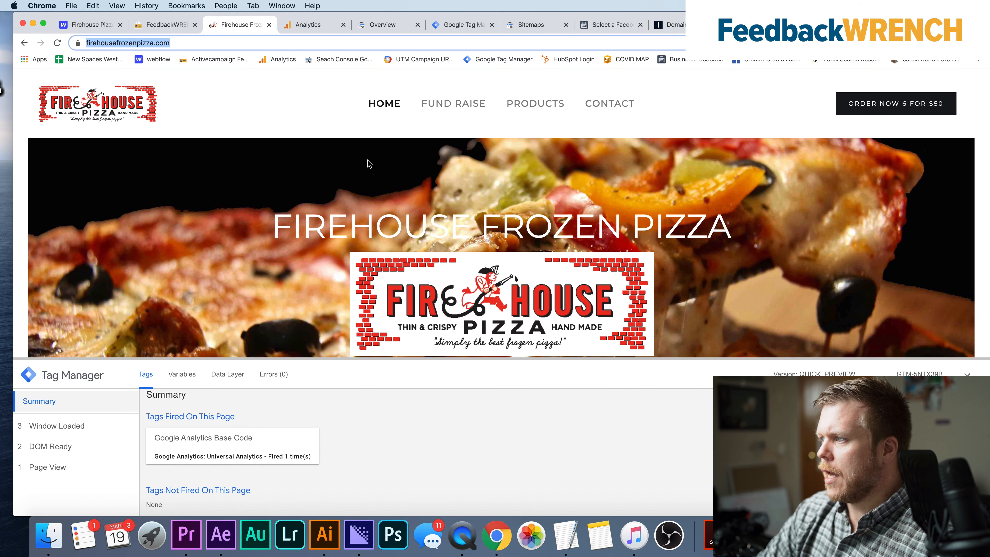
key("Return")
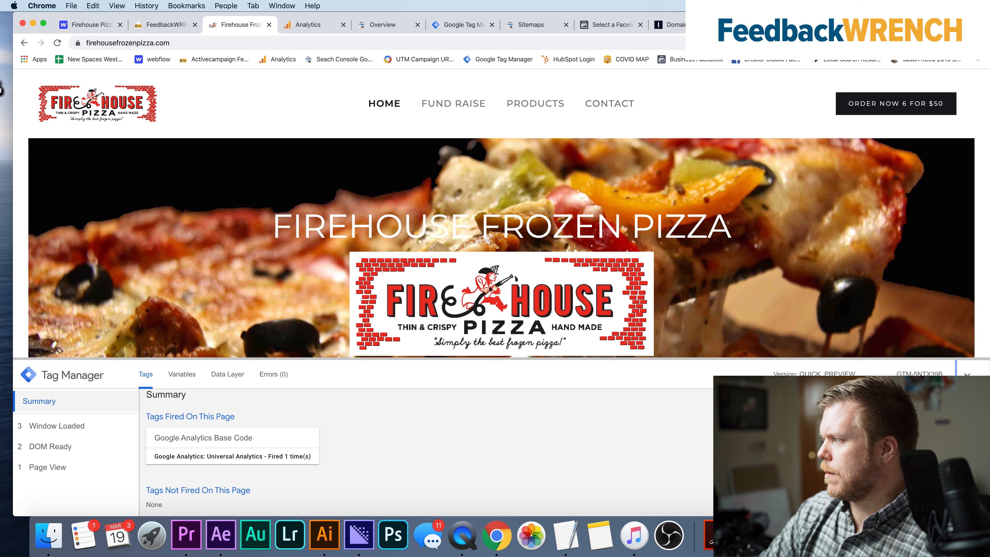
scroll(616, 313, "down", 15)
scroll(616, 312, "up", 10)
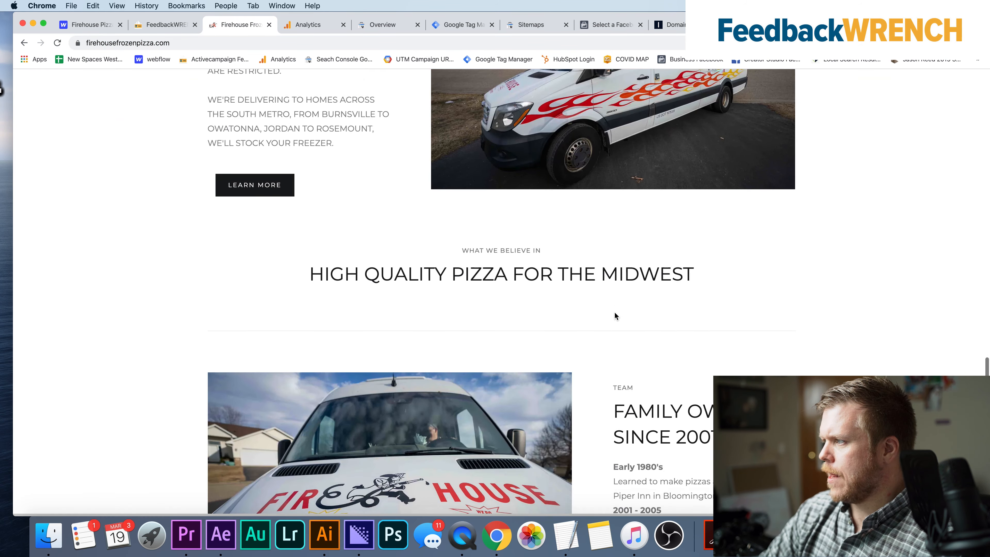
scroll(615, 312, "down", 5)
scroll(585, 344, "up", 1)
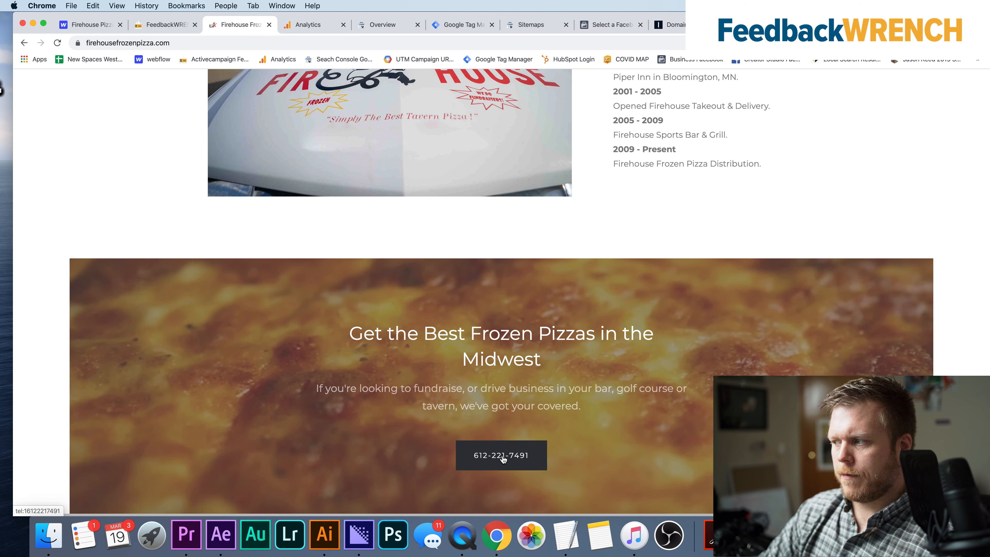
left_click(502, 459)
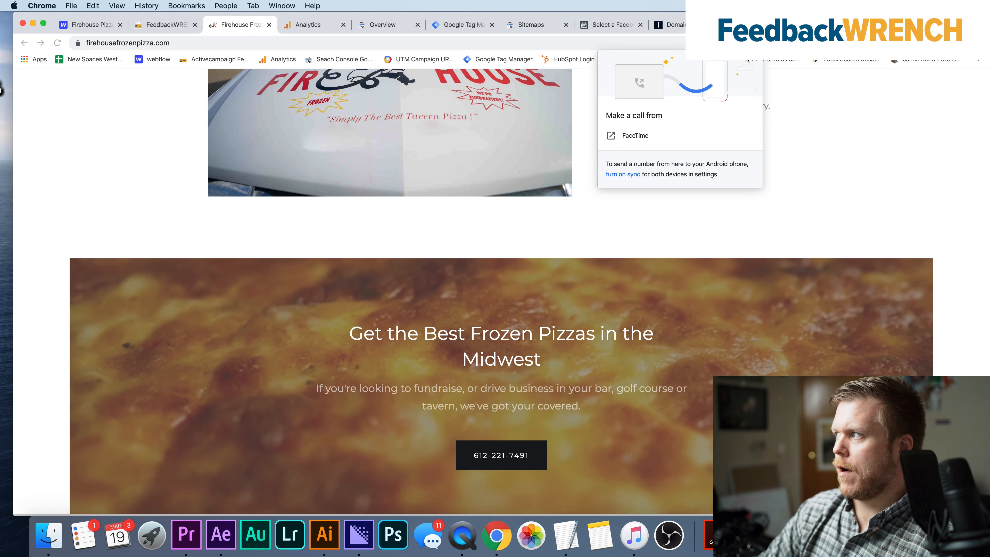
left_click(414, 447)
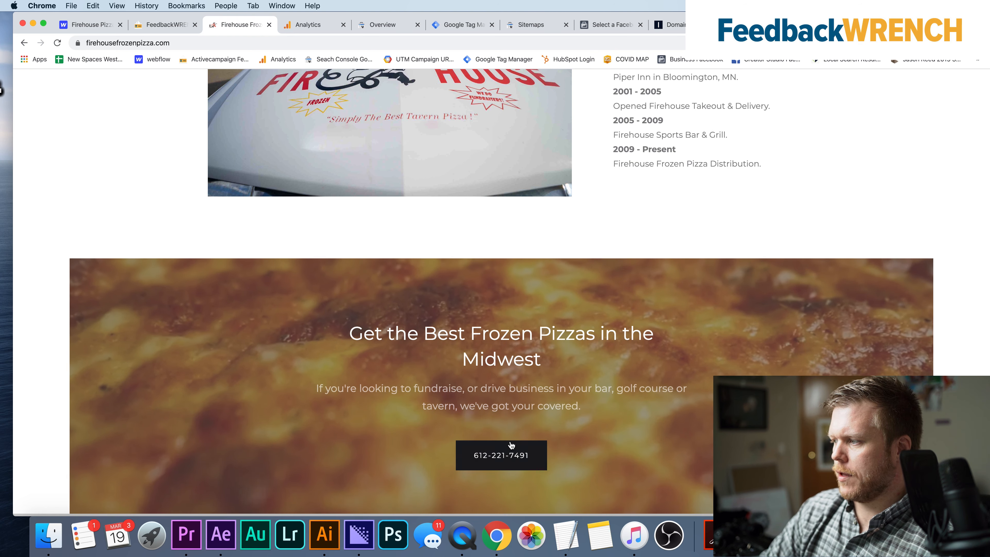
right_click(509, 457)
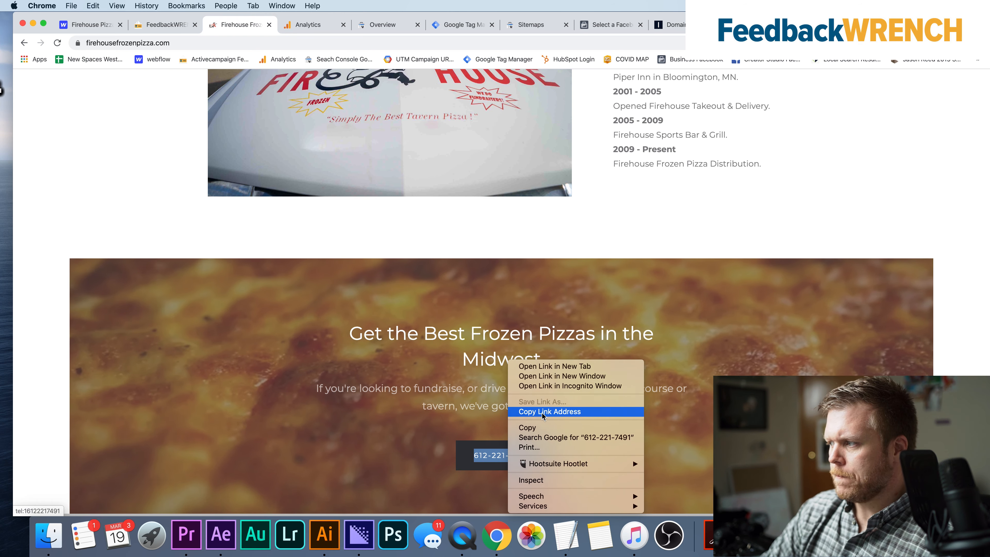
left_click(544, 412)
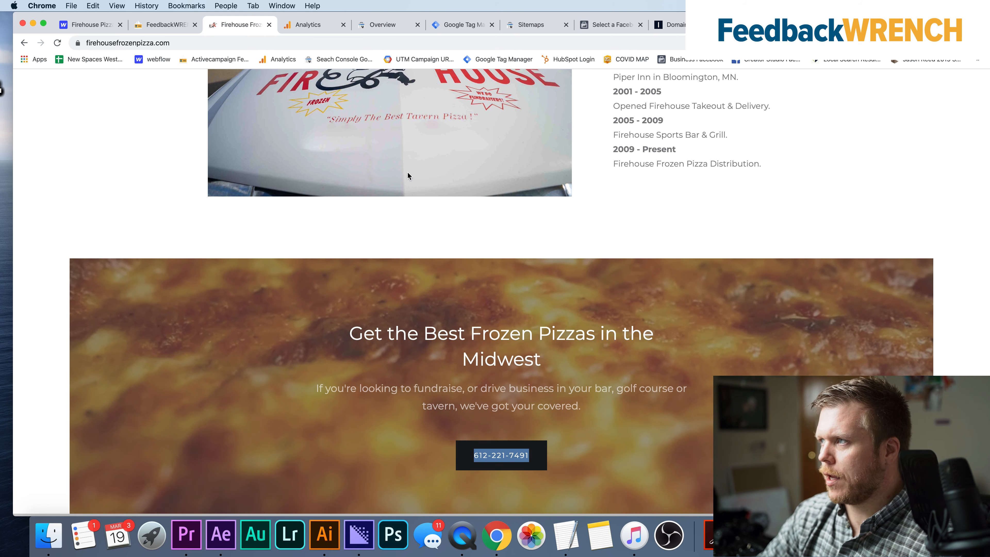
scroll(445, 251, "up", 10)
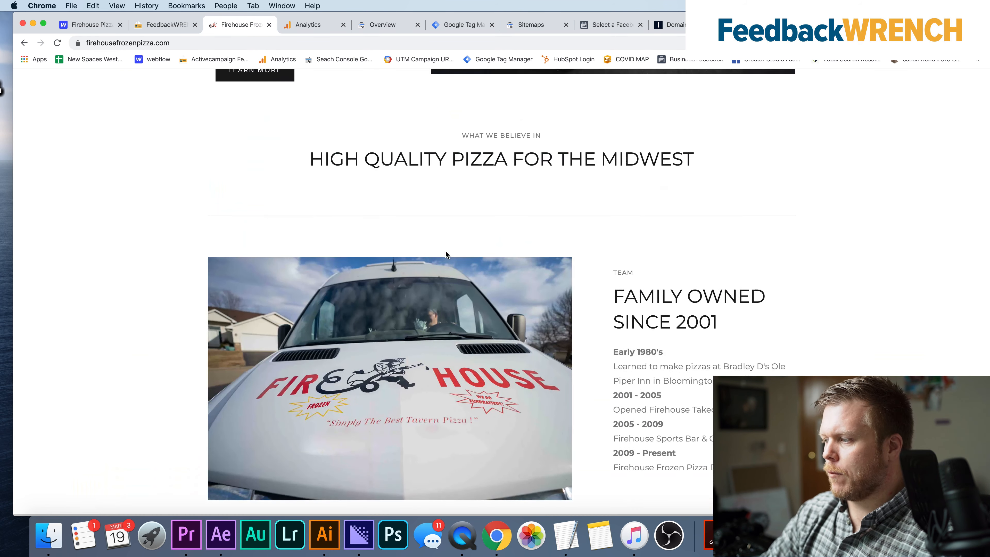
scroll(446, 251, "down", 10)
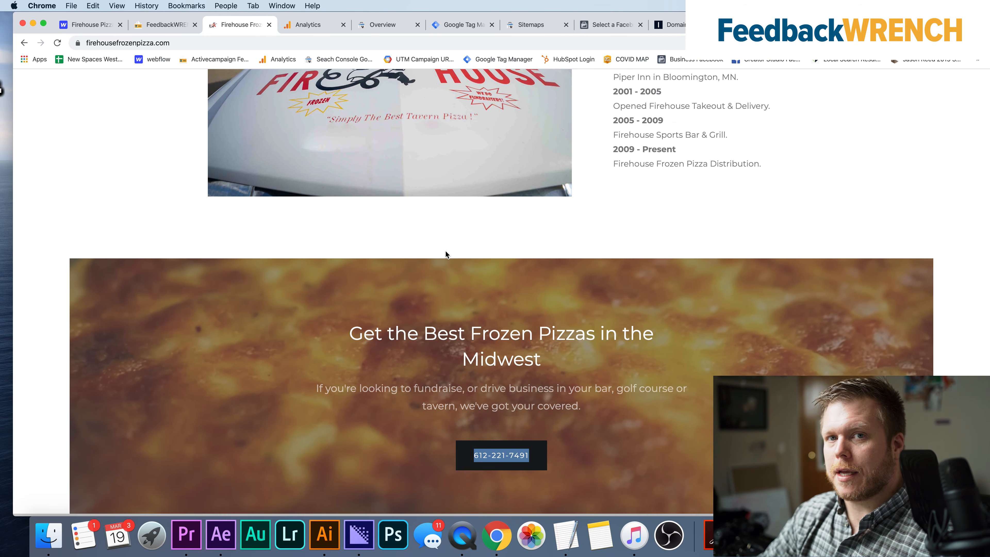
scroll(446, 255, "down", 15)
scroll(447, 255, "up", 20)
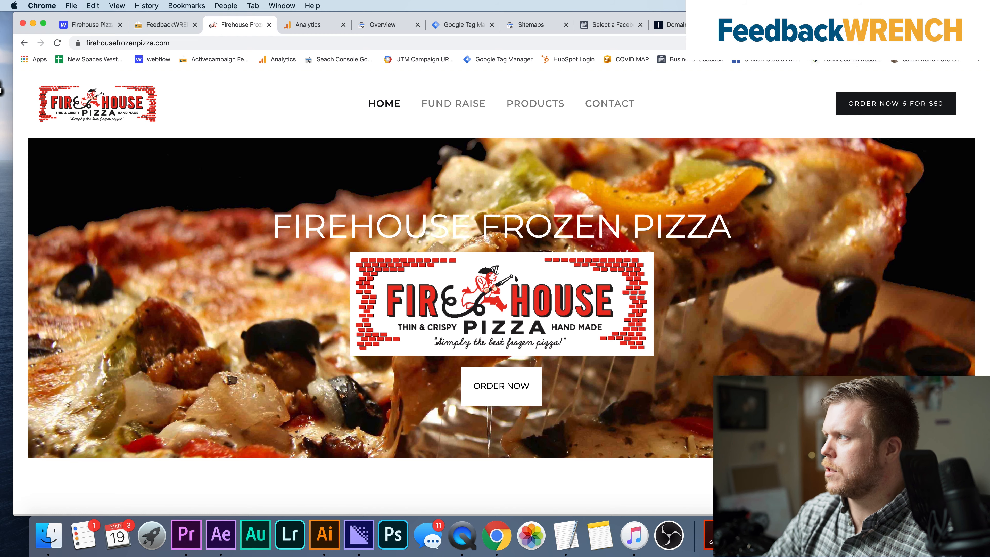
Switch back to Google Tag Manager and start a new trigger named Click Telephone TEL.
left_click(461, 25)
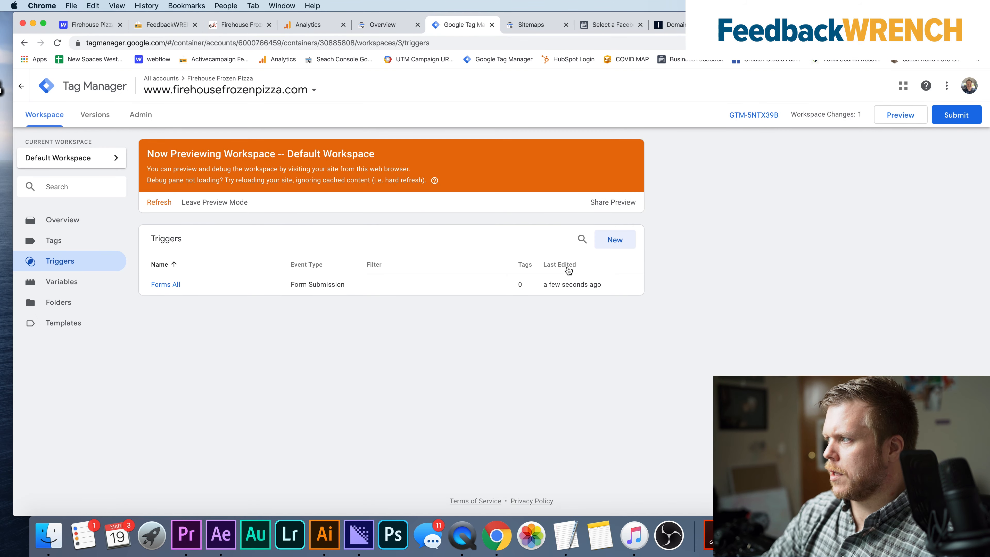
left_click(616, 239)
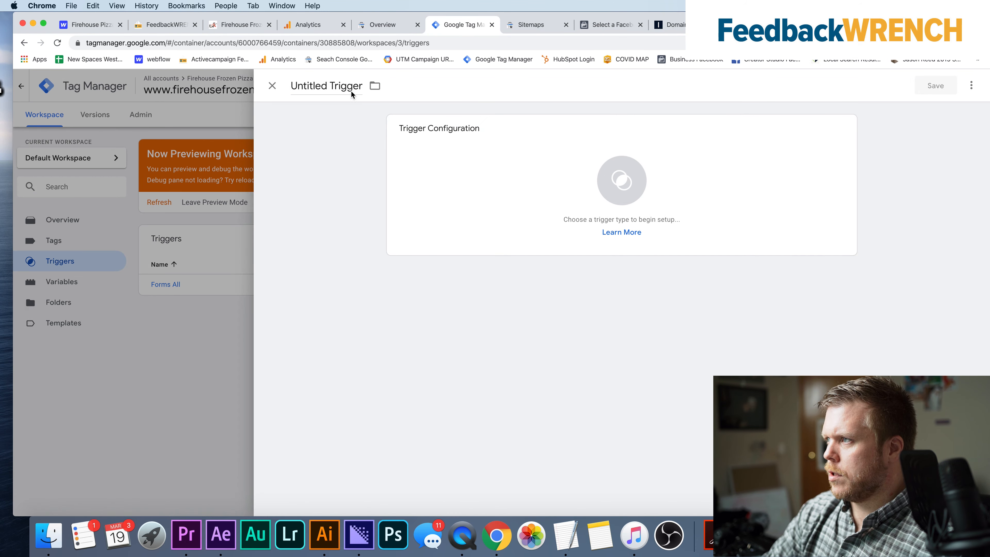
left_click(349, 86)
type("Coick")
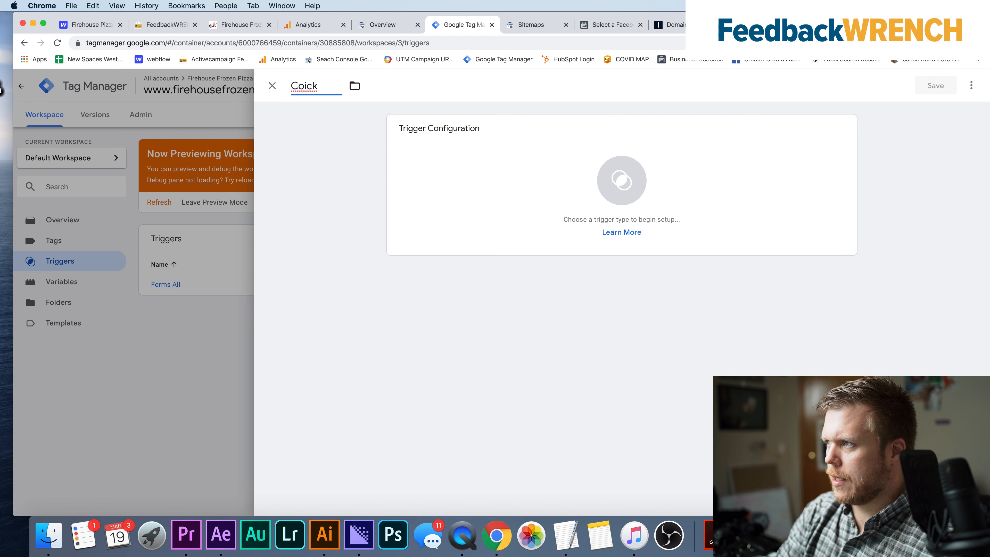
key("BackSpace")
key("BackSpace")
key("BackSpace")
type("C")
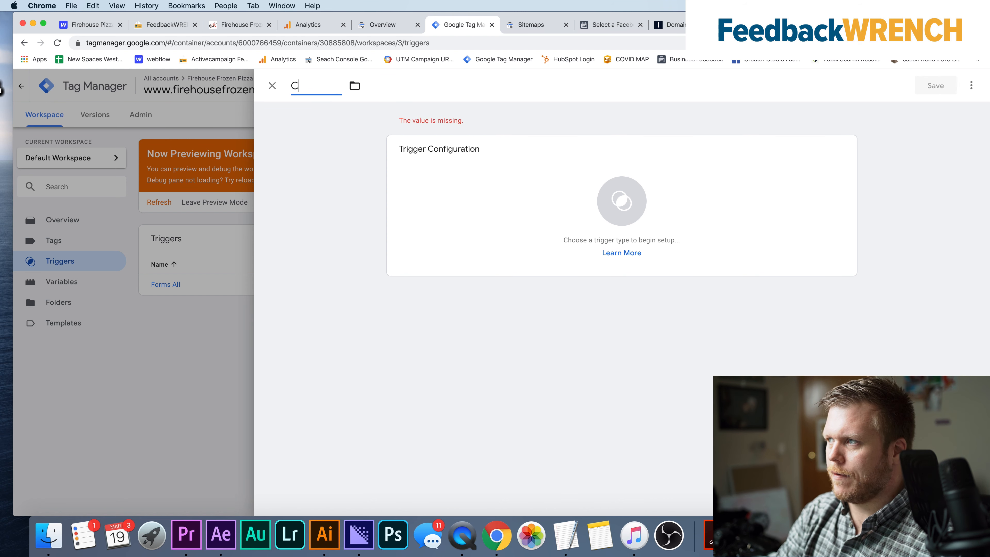
type("lick Telephone TEL")
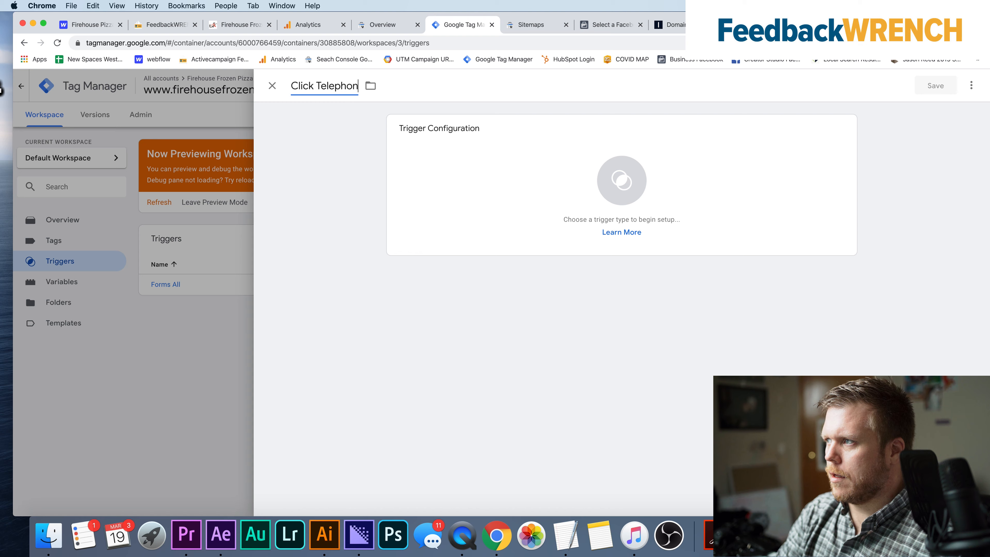
Set the trigger type to Click - Just Links and make it fire on Some Link Clicks.
left_click(469, 140)
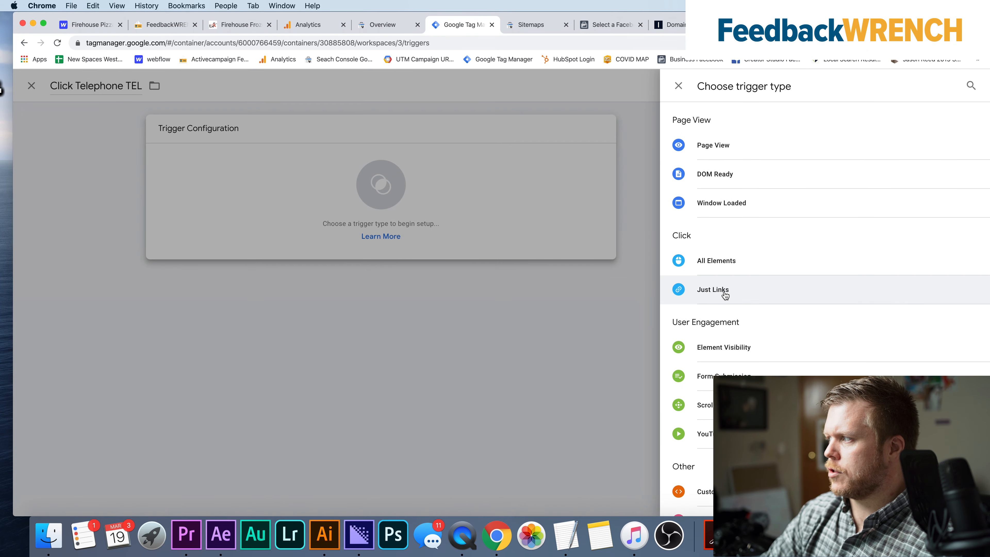
left_click(726, 295)
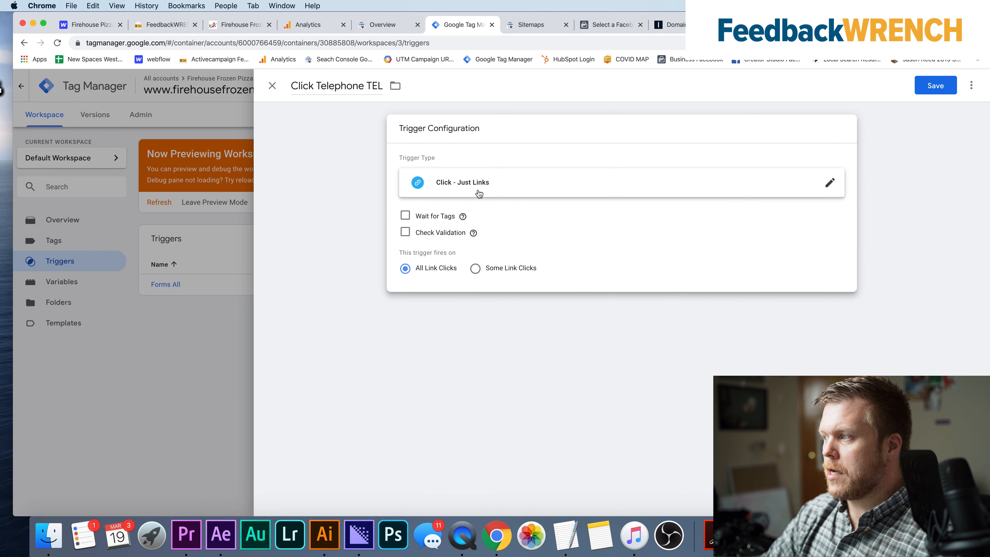
left_click(476, 269)
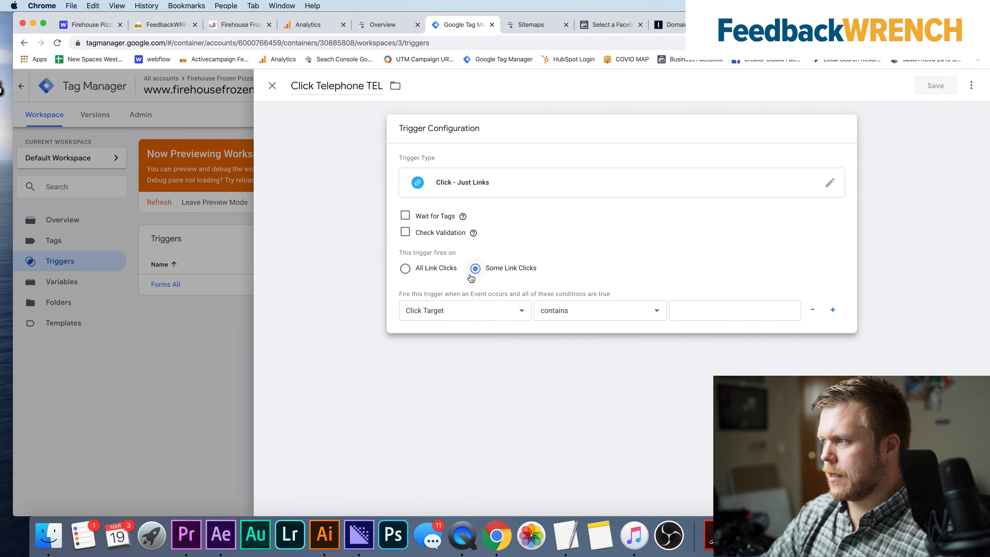
Add the condition that Click URL equals the copied telephone link, and save the trigger.
left_click(443, 311)
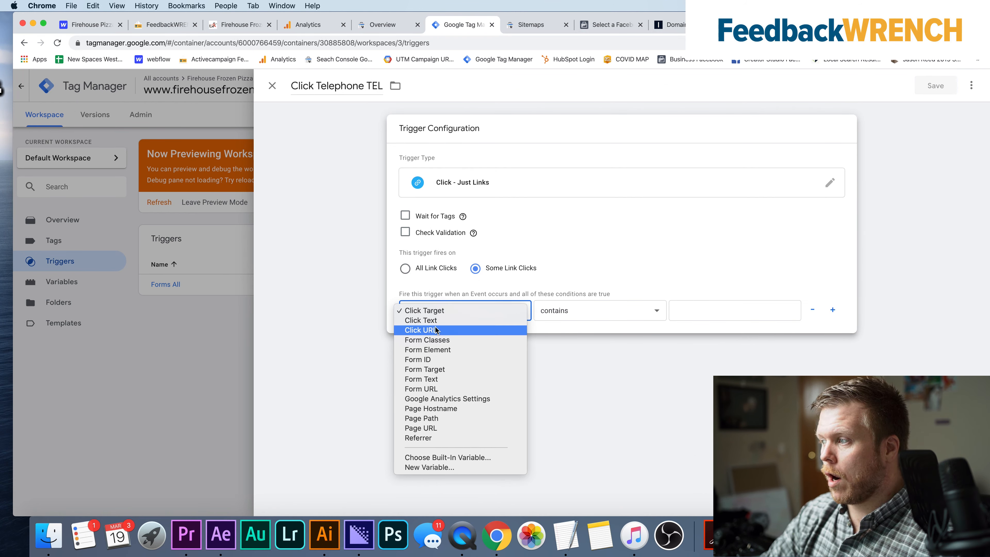
left_click(429, 332)
left_click(568, 316)
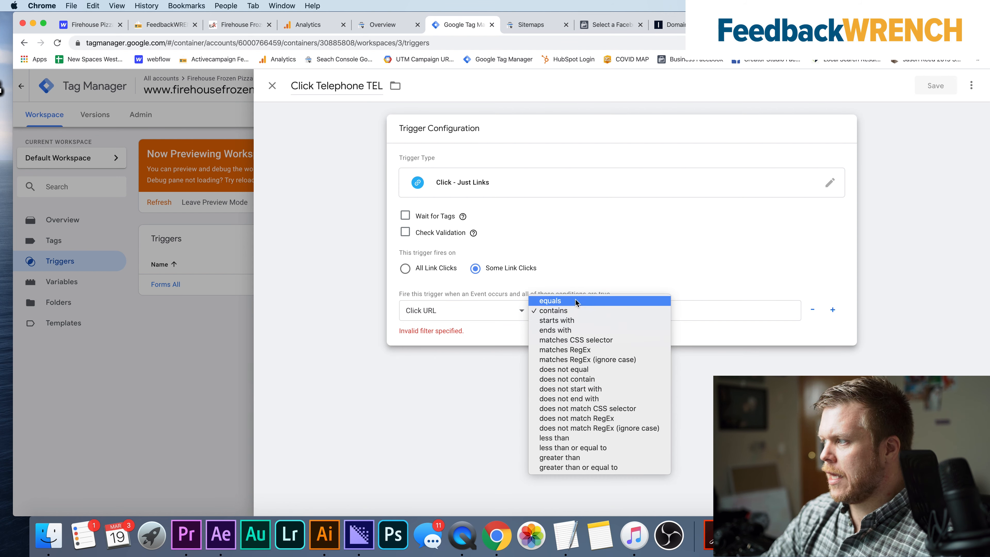
left_click(575, 299)
left_click(568, 309)
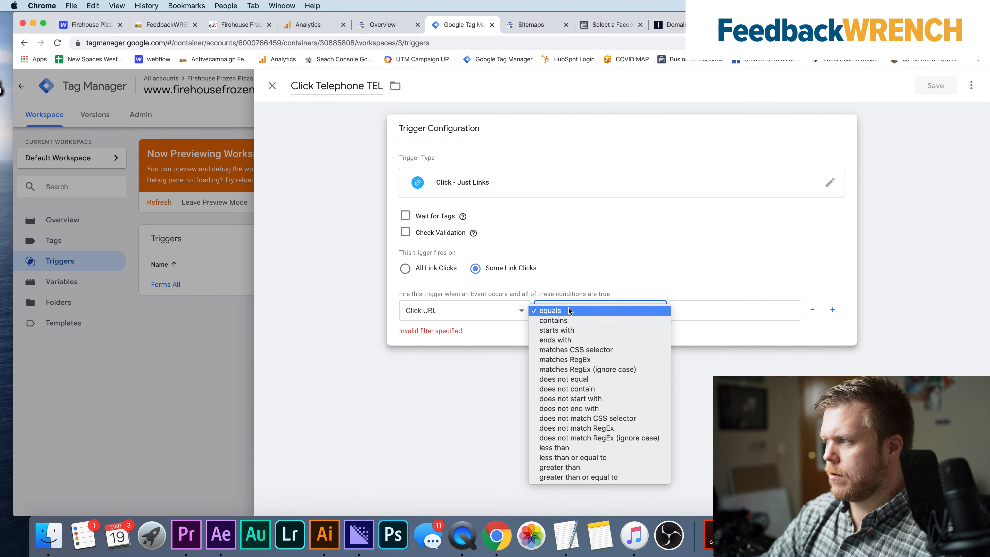
left_click(568, 310)
left_click(701, 311)
key("super+v")
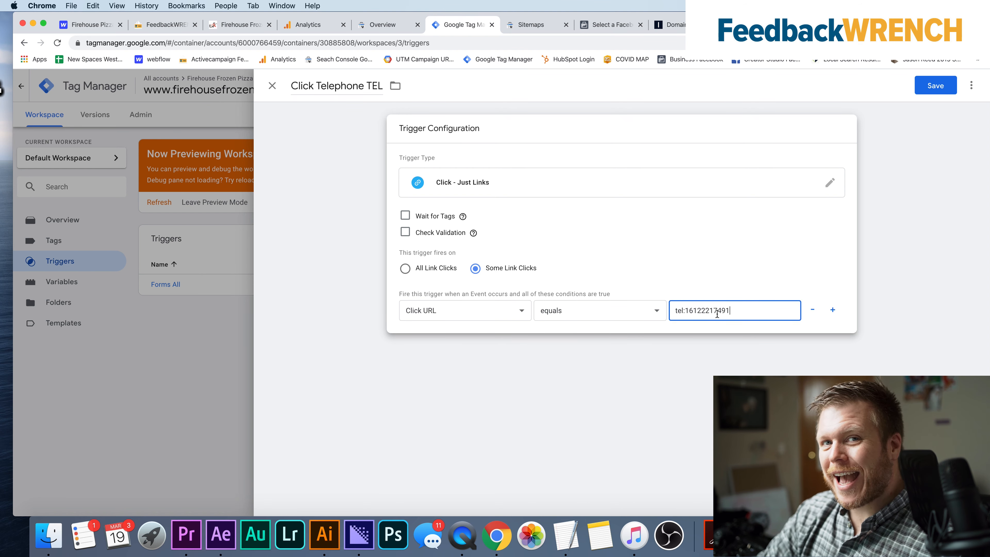
left_click(924, 91)
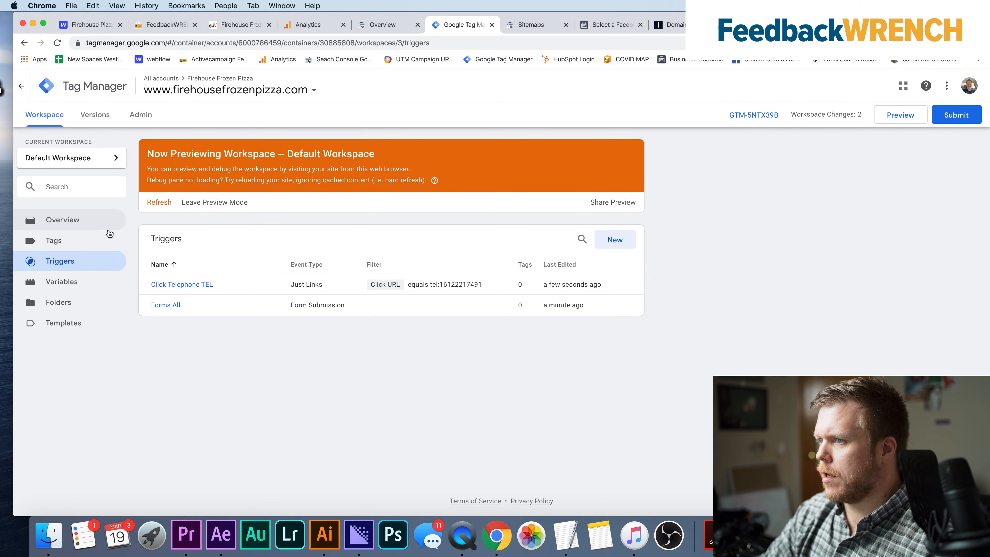
Submit the workspace changes and publish them to Live as a version named click.
left_click(968, 119)
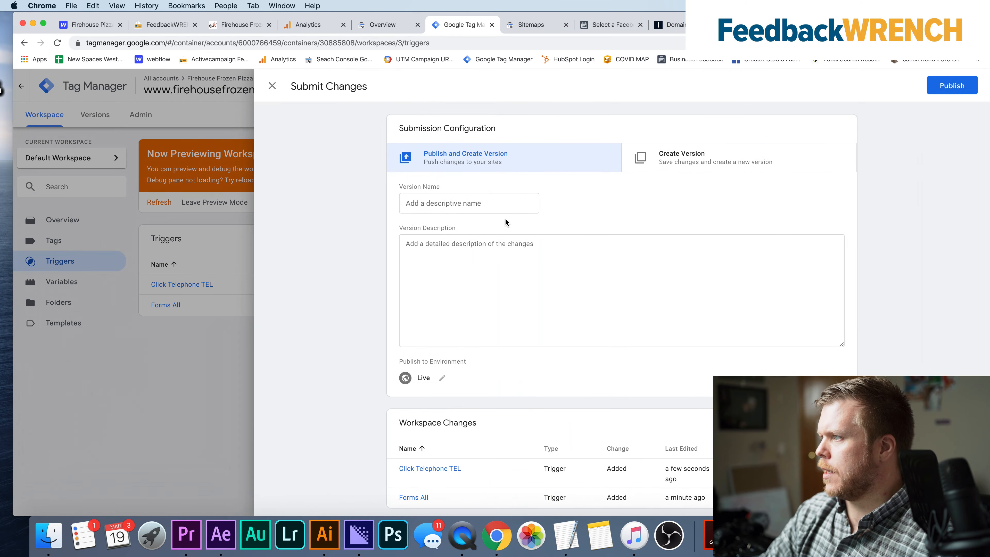
left_click(417, 203)
type("click")
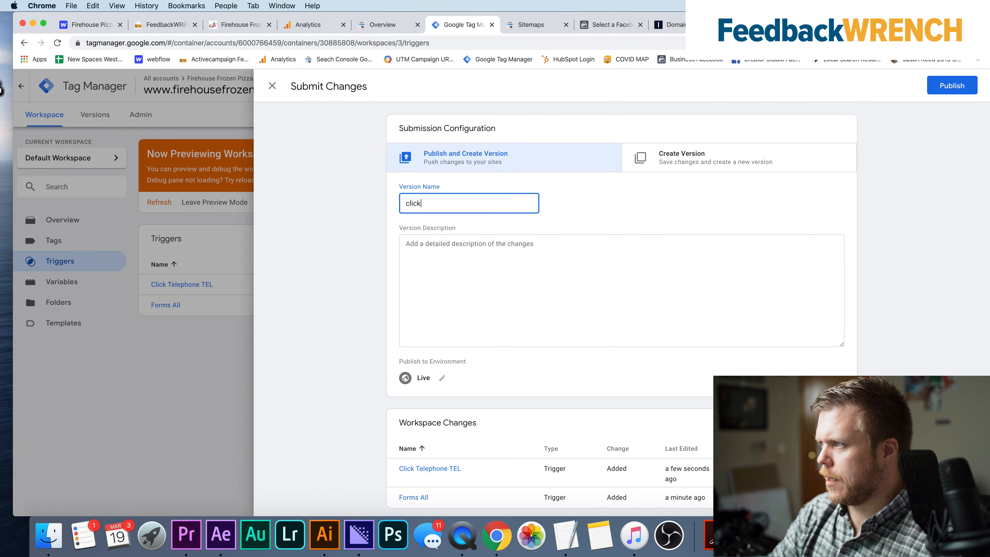
left_click(952, 86)
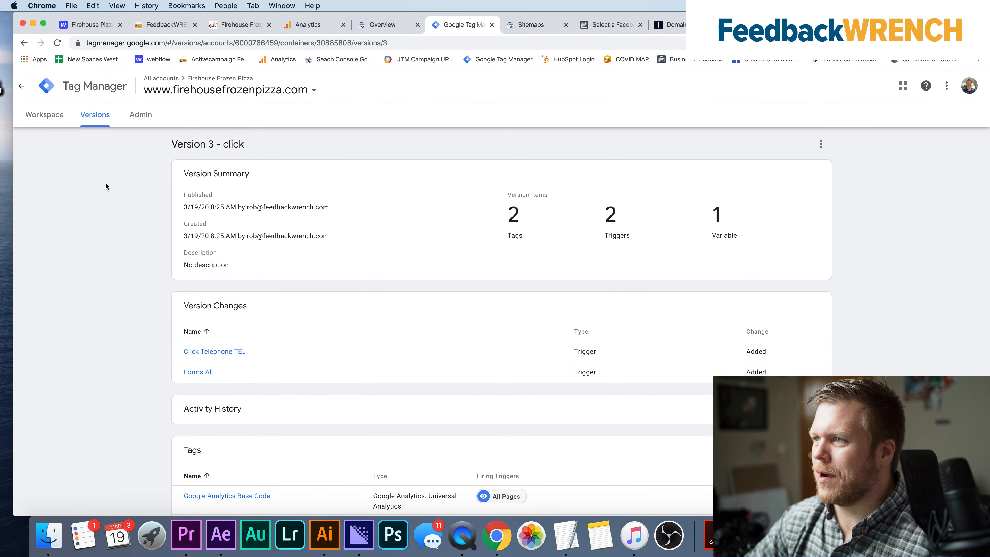
Refresh the workspace preview and reload the Firehouse Frozen Pizza site to check which tags fire on the homepage.
left_click(50, 124)
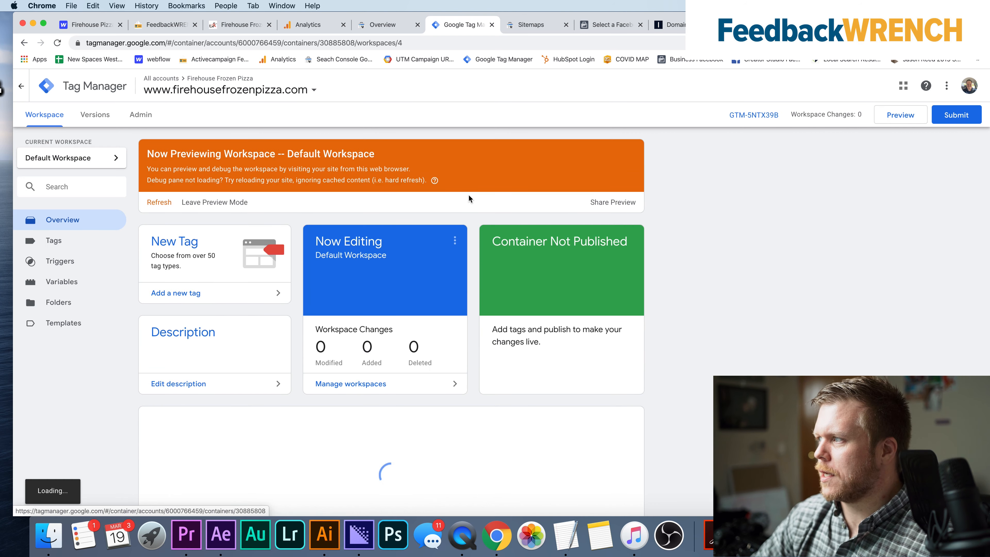
left_click(159, 203)
left_click(245, 26)
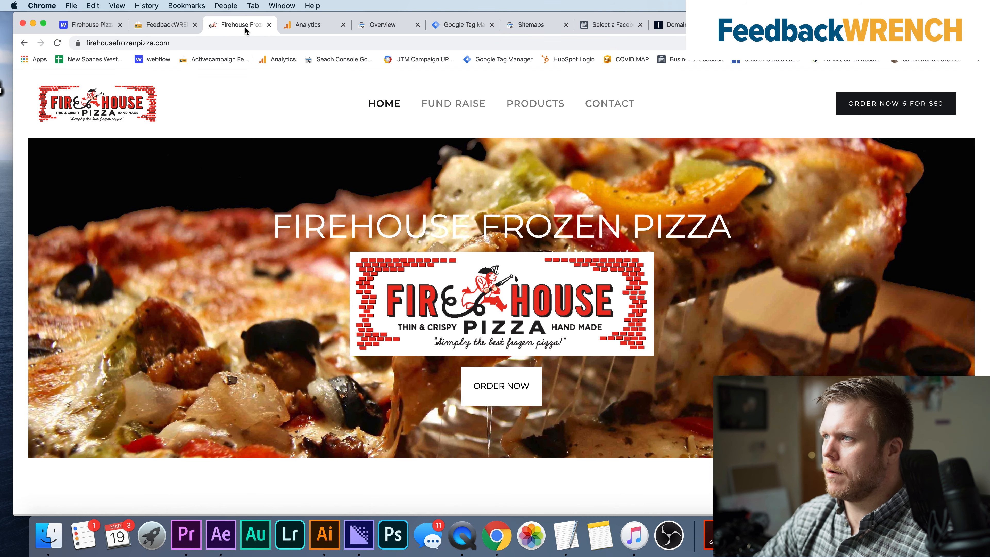
left_click(57, 43)
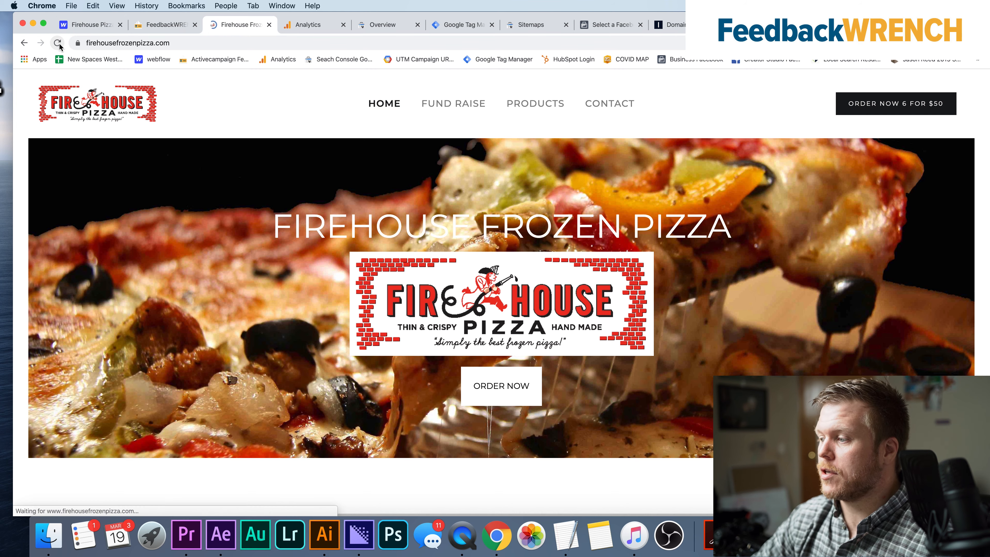
scroll(302, 307, "down", 3)
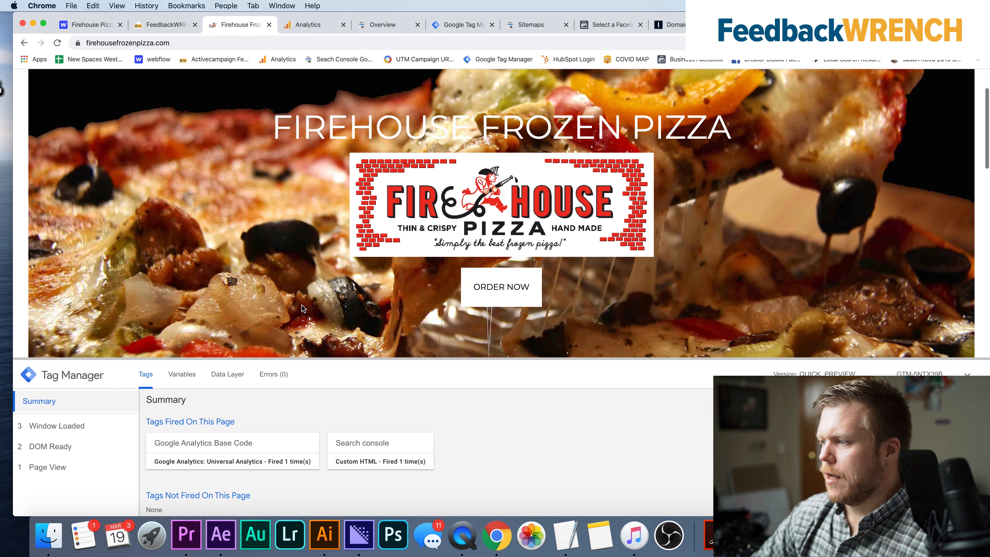
scroll(357, 459, "down", 1)
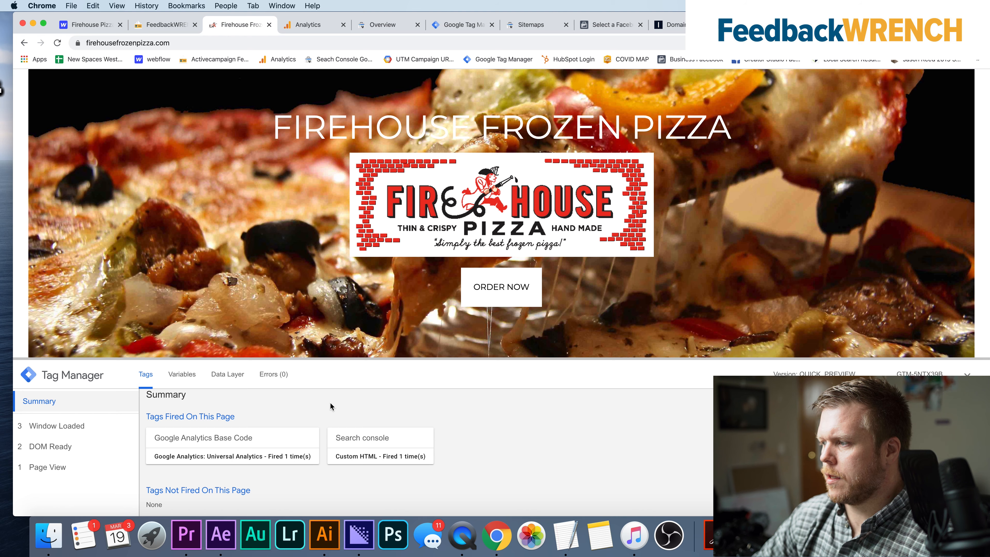
Return to the Tag Manager workspace and create a new tag named Form Analytics Event.
left_click(444, 26)
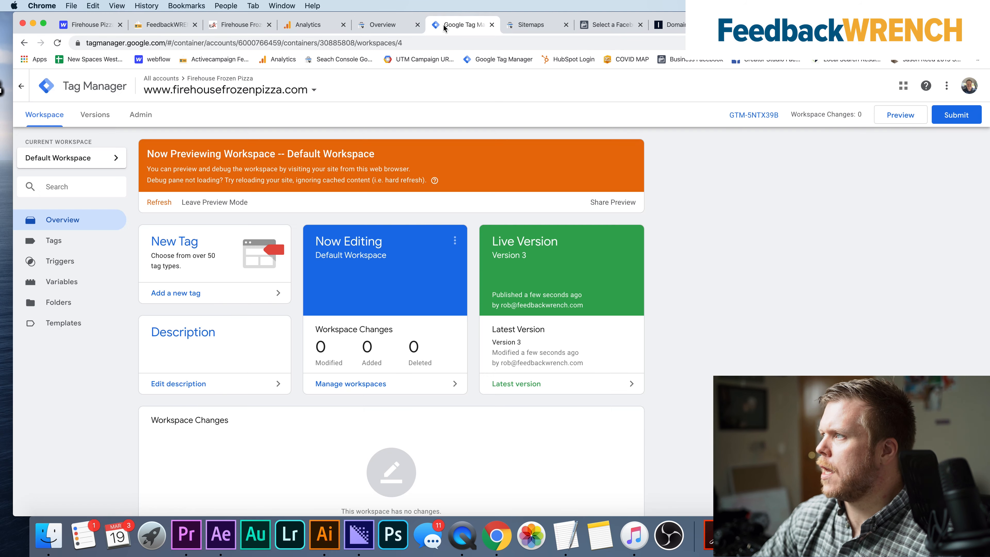
left_click(74, 240)
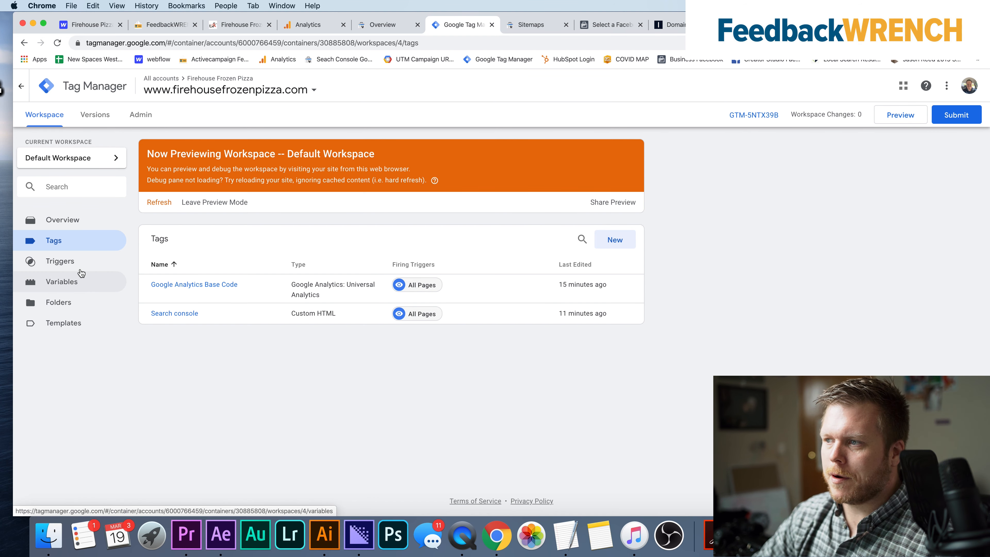
left_click(620, 239)
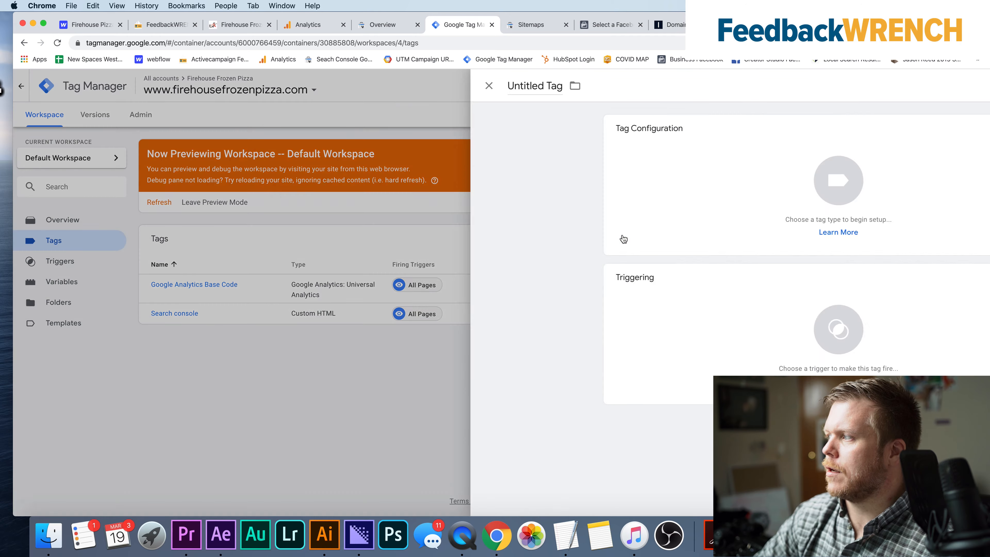
left_click(329, 86)
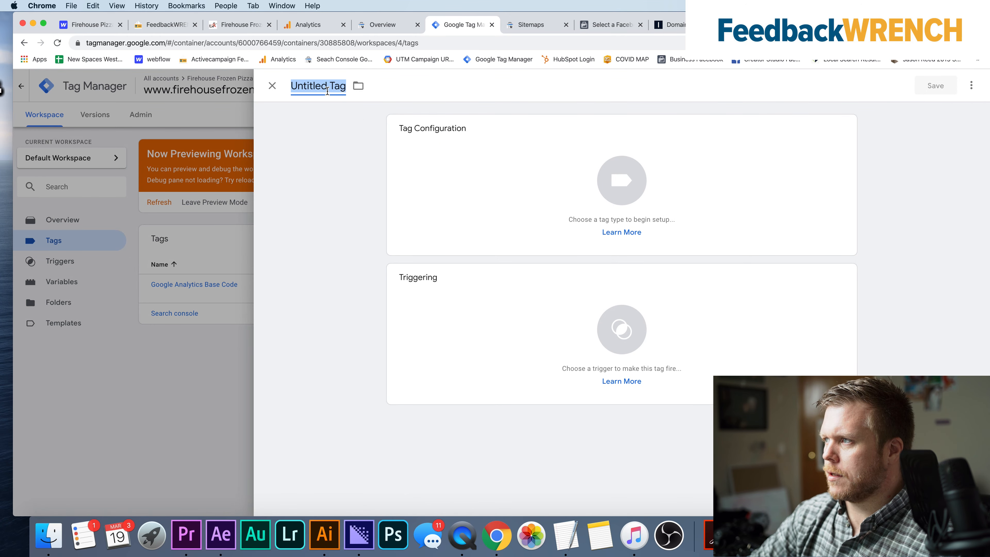
type("Form")
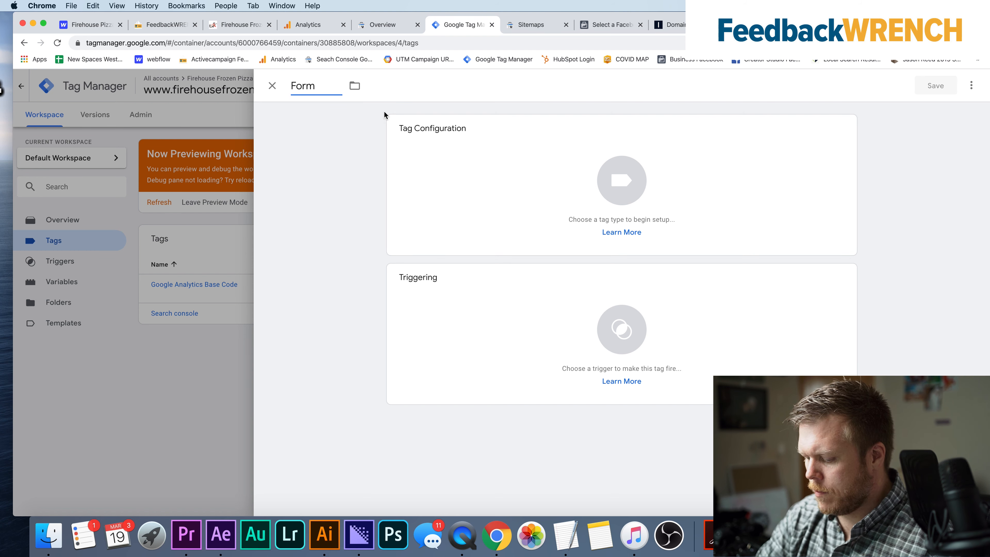
type("Analytics")
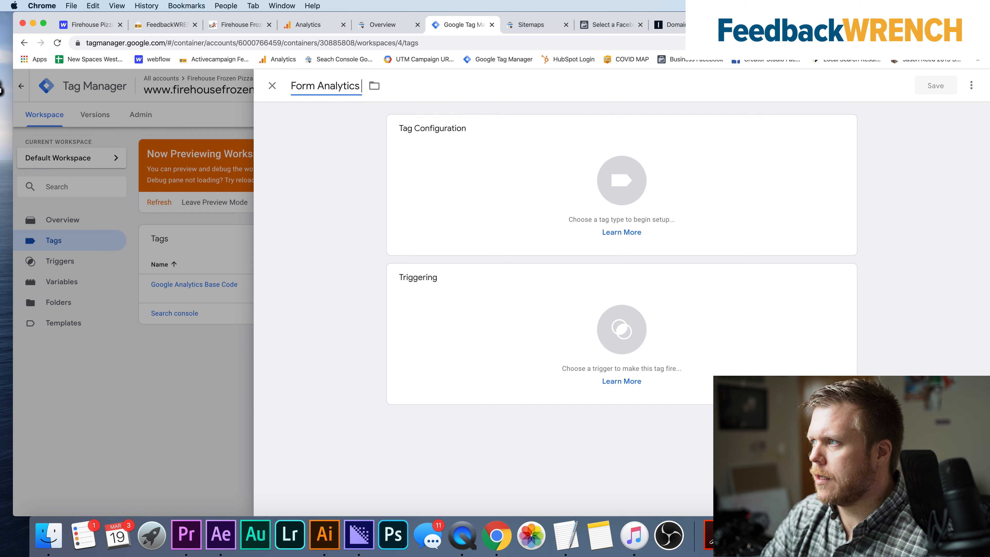
type(" Event")
Configure the tag as Google Analytics: Universal Analytics with the track type Event.
left_click(605, 210)
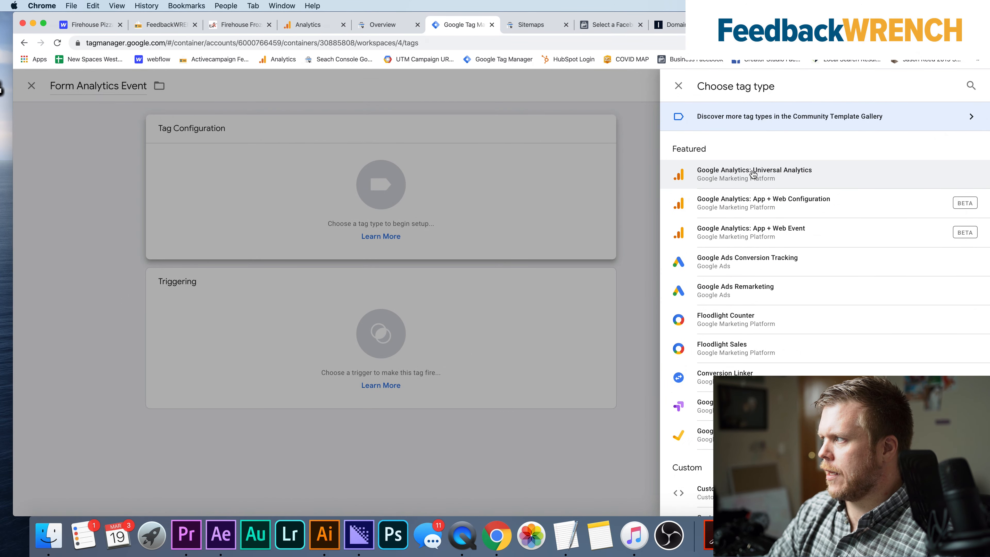
left_click(753, 174)
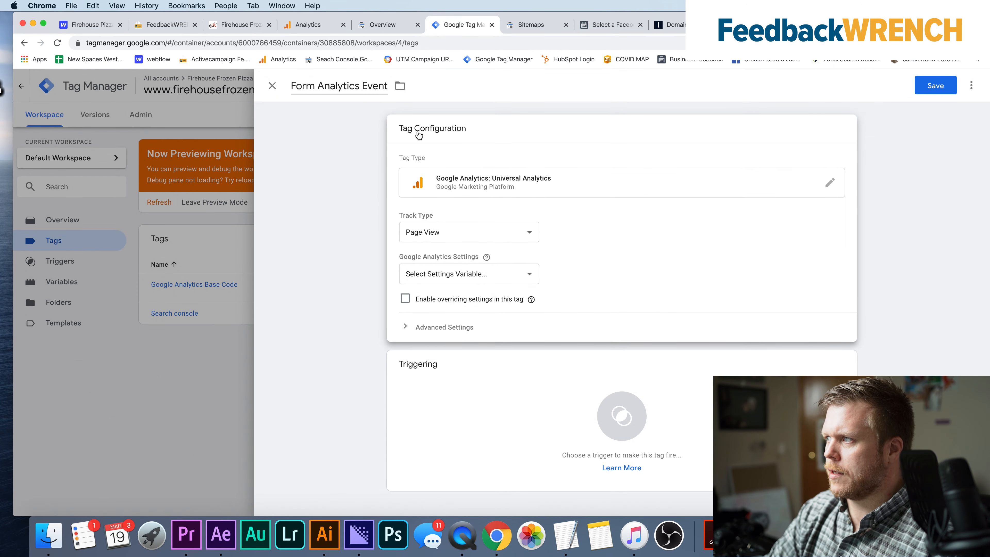
left_click(467, 234)
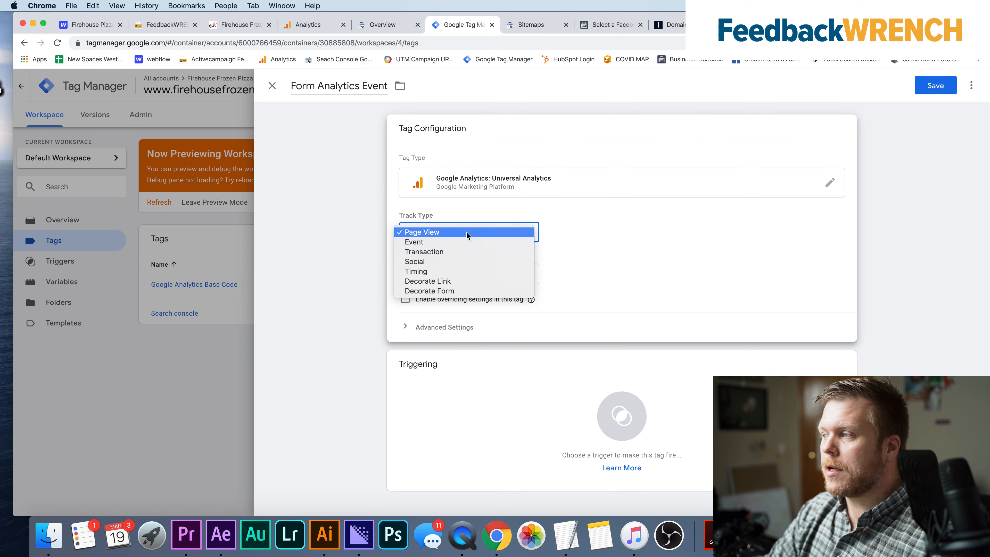
left_click(489, 242)
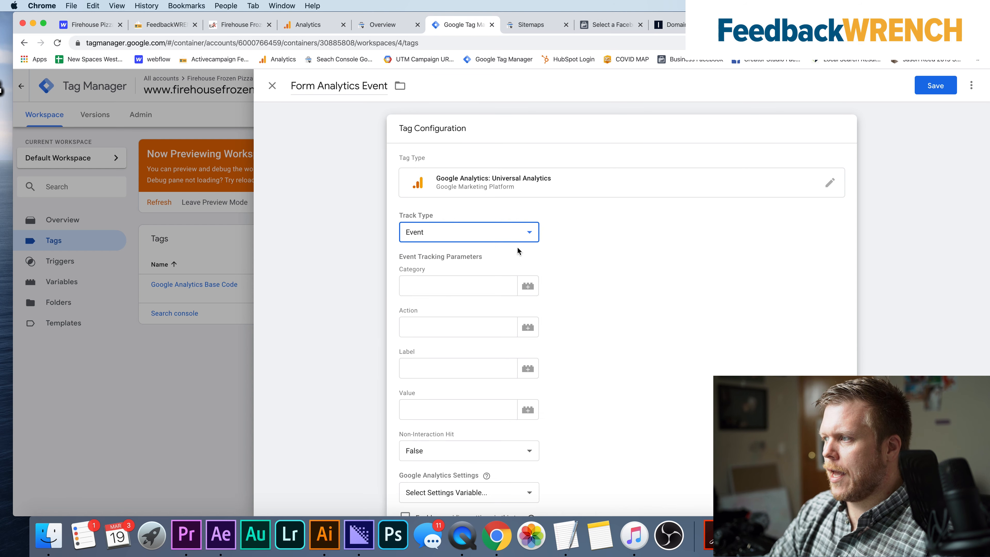
Fill in the event tracking parameters with category Form, action Form Feedbackwrench and the Referrer variable as the label.
scroll(619, 259, "down", 2)
left_click(491, 229)
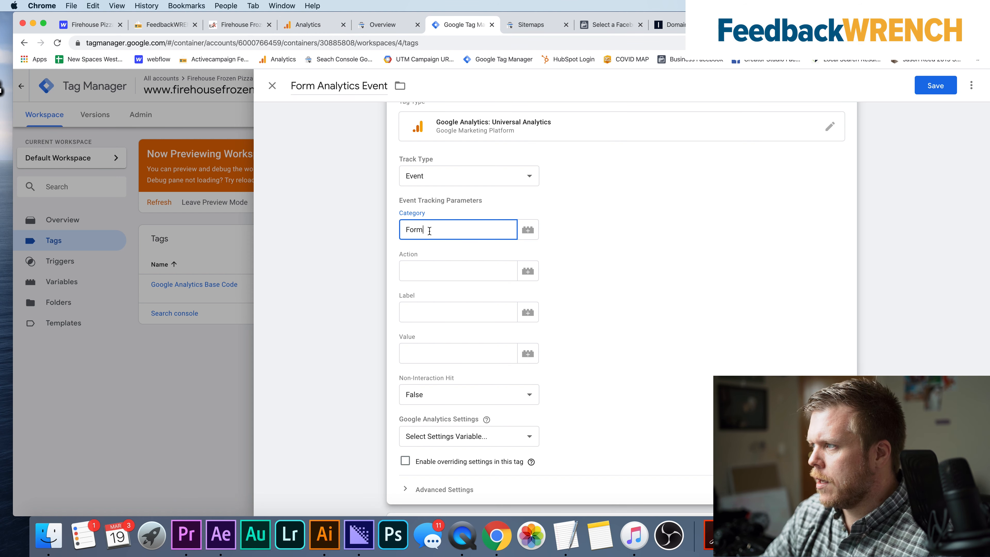
left_click(433, 267)
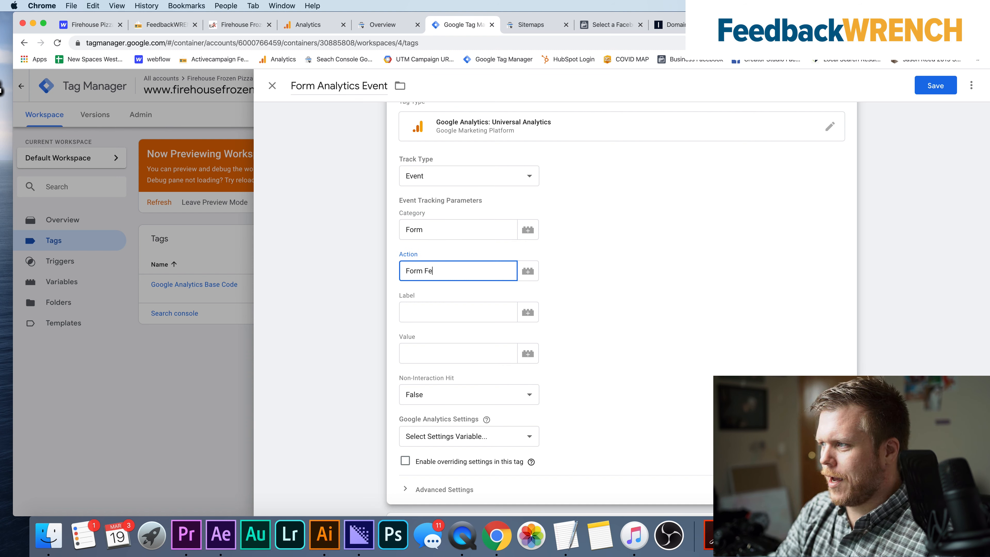
type("Form Feedbackwrench")
left_click(436, 304)
left_click(528, 312)
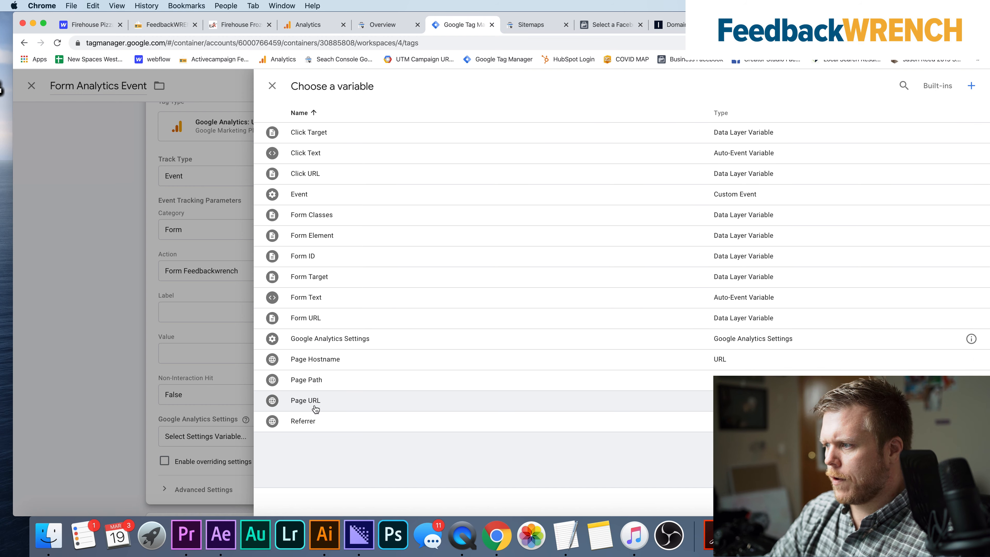
left_click(310, 420)
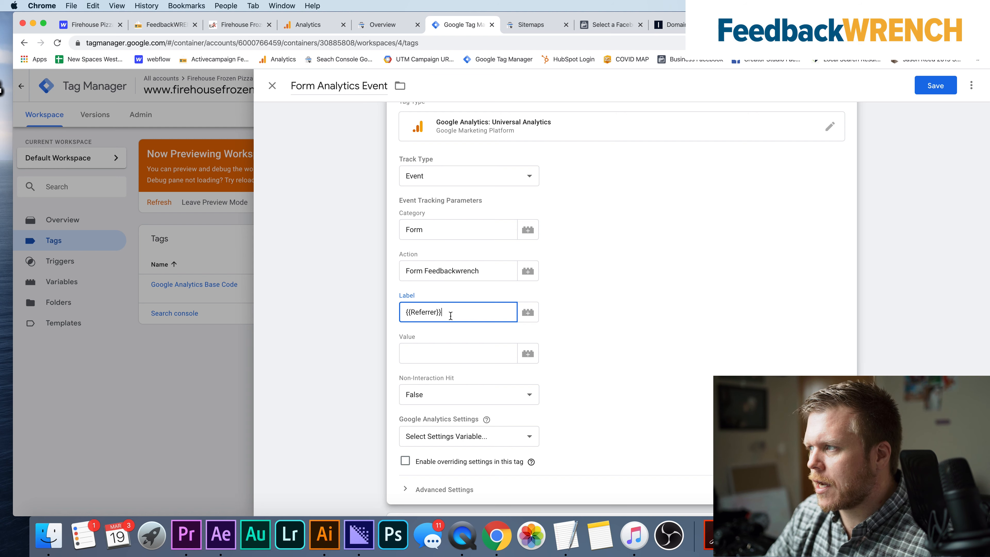
Assign the {{Google Analytics Settings}} variable to the form event tag.
scroll(604, 268, "down", 5)
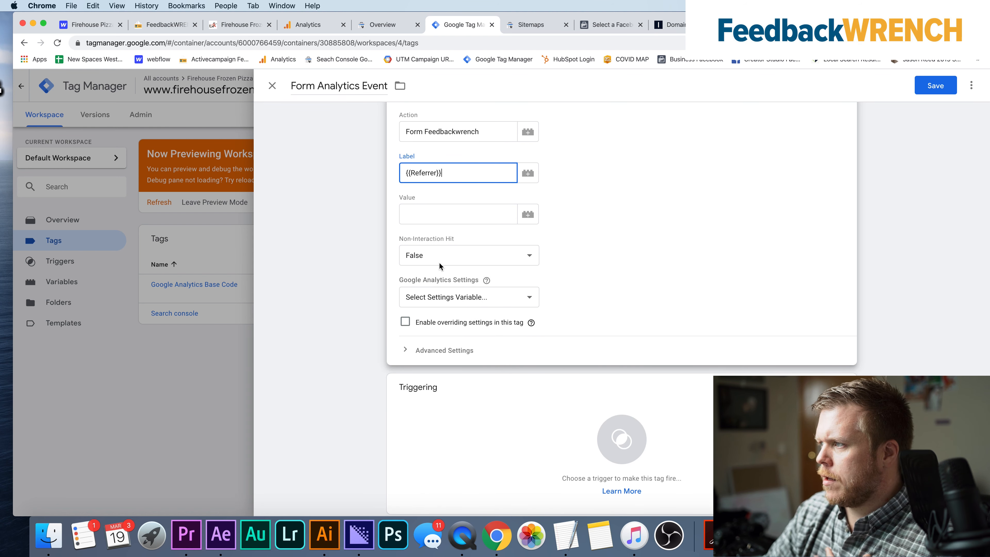
left_click(435, 282)
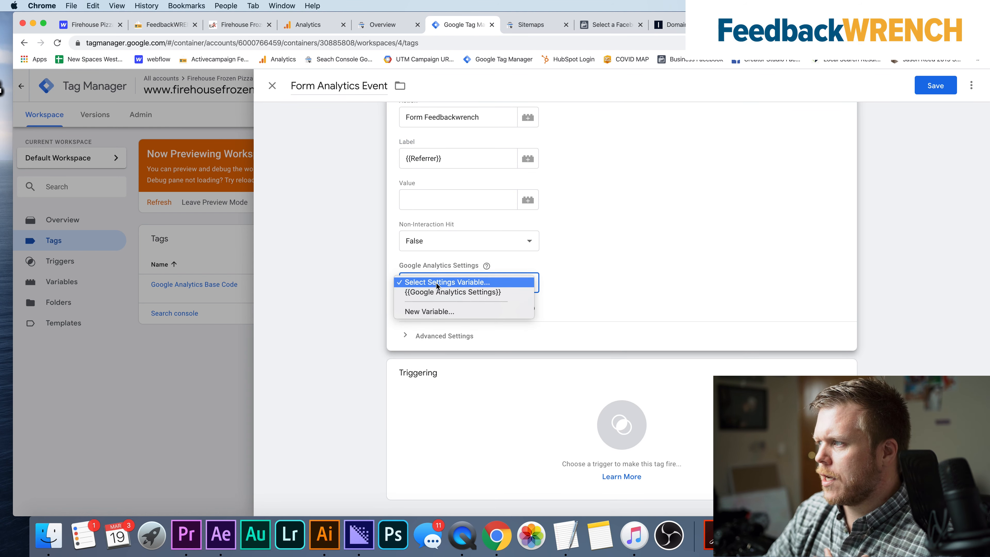
left_click(445, 294)
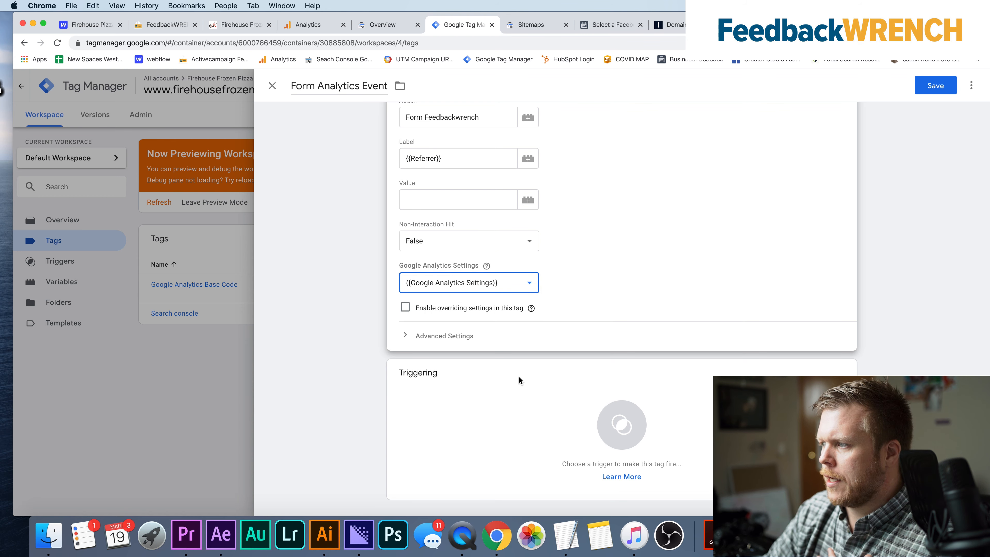
Review the tag's configuration and replace the event action with Any Form.
scroll(458, 402, "up", 5)
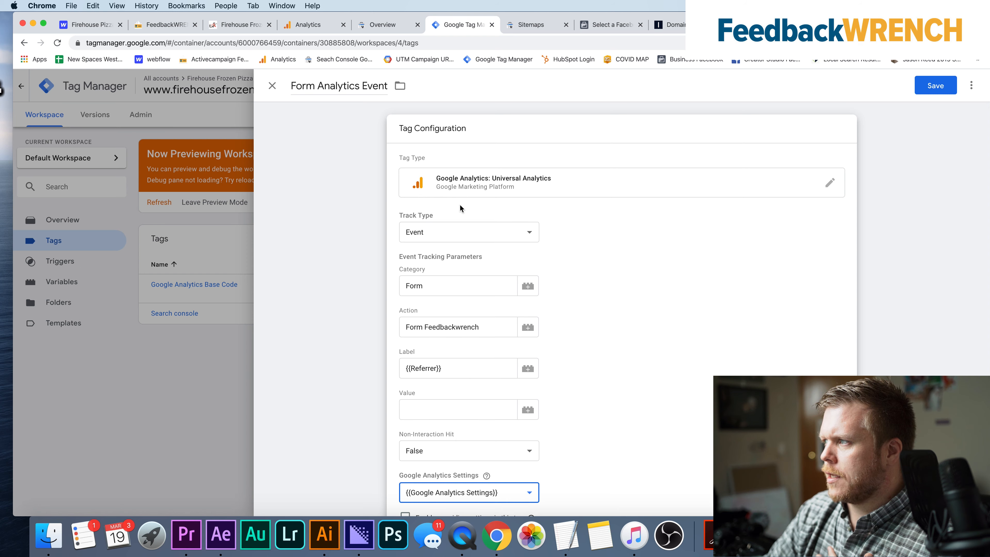
scroll(581, 265, "down", 3)
scroll(581, 264, "up", 2)
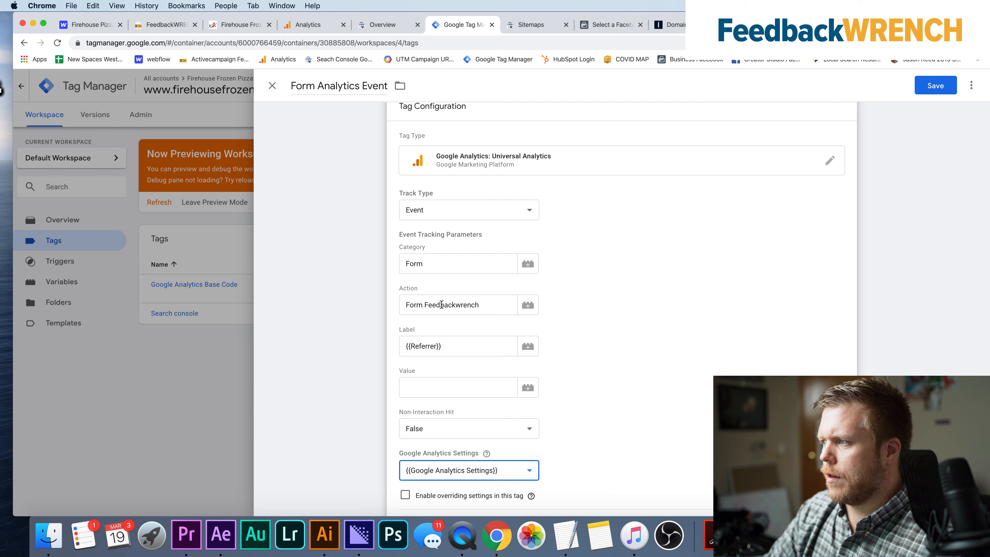
triple_click(433, 307)
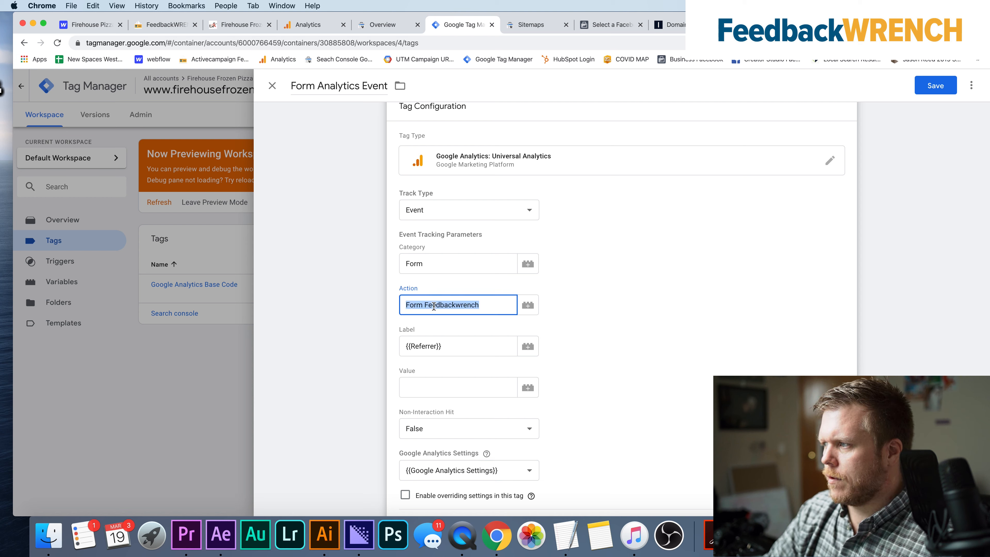
type("Any Form")
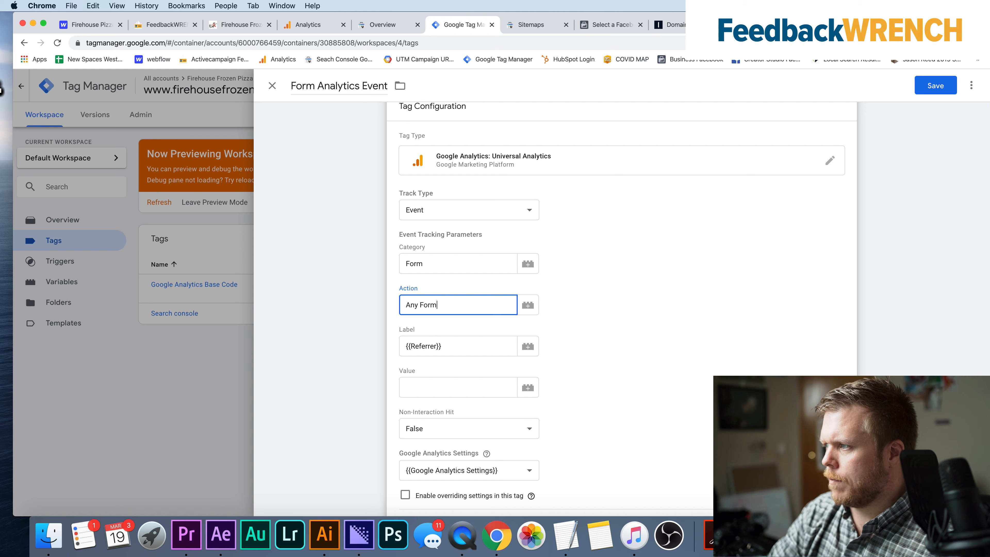
left_click(587, 298)
Attach the Forms All trigger to the form event tag and save the tag.
scroll(597, 293, "down", 2)
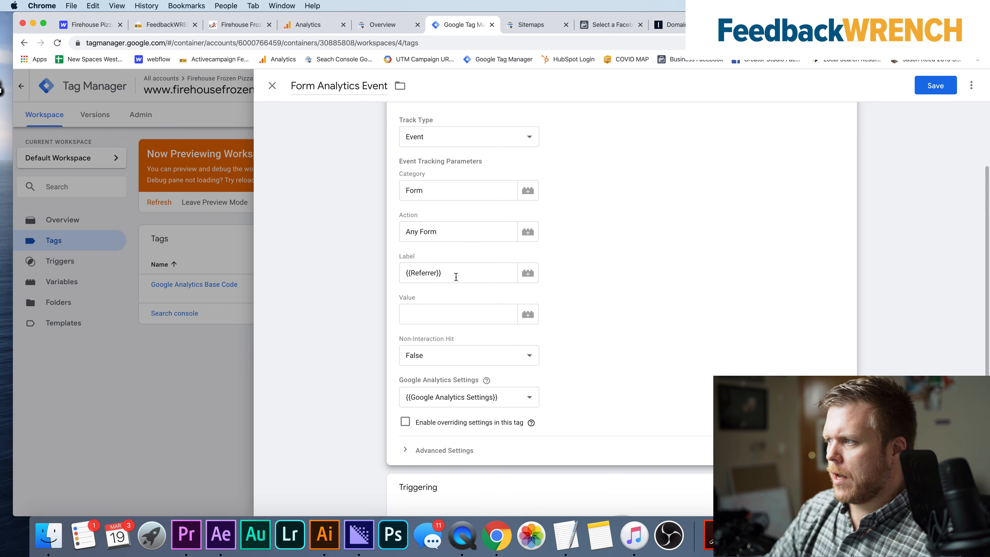
scroll(434, 294, "down", 3)
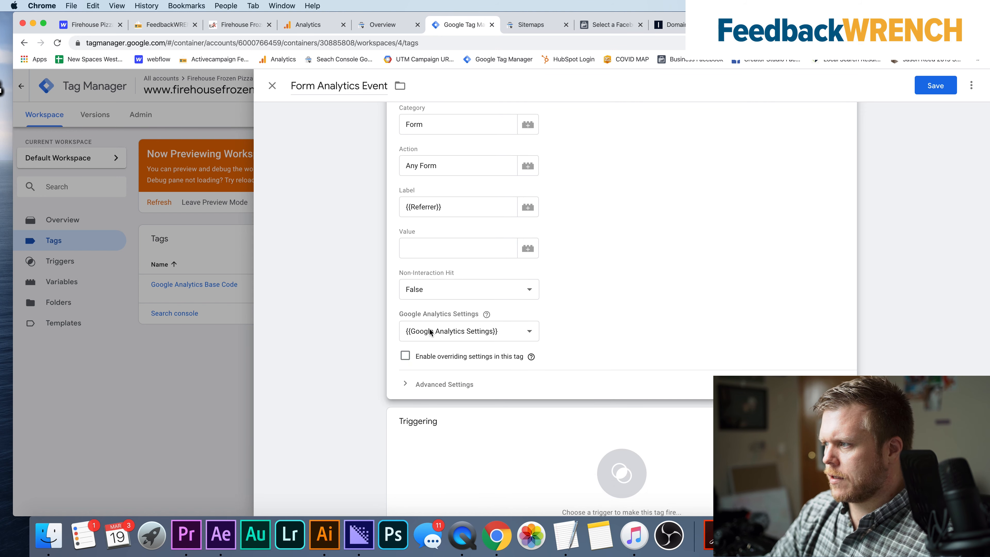
scroll(432, 343, "down", 1)
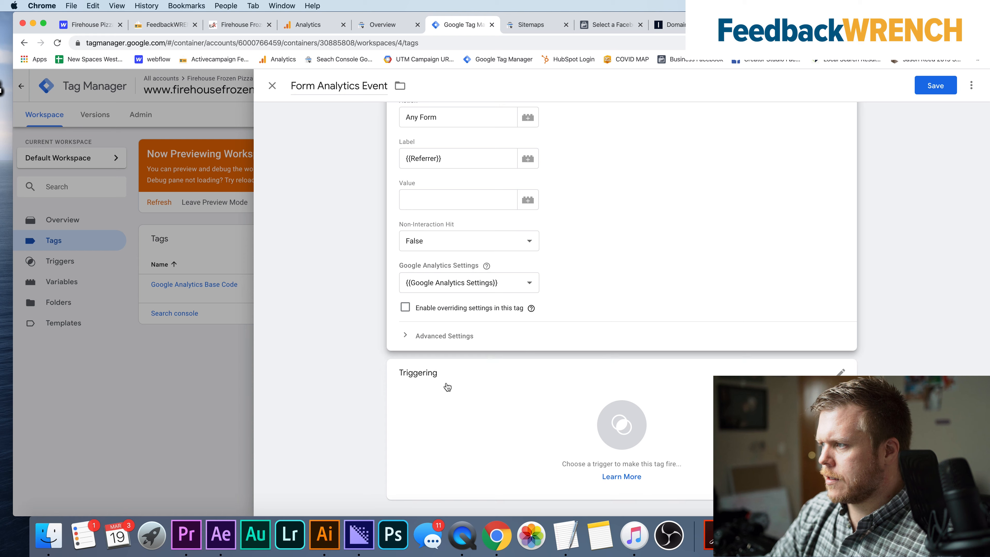
left_click(437, 397)
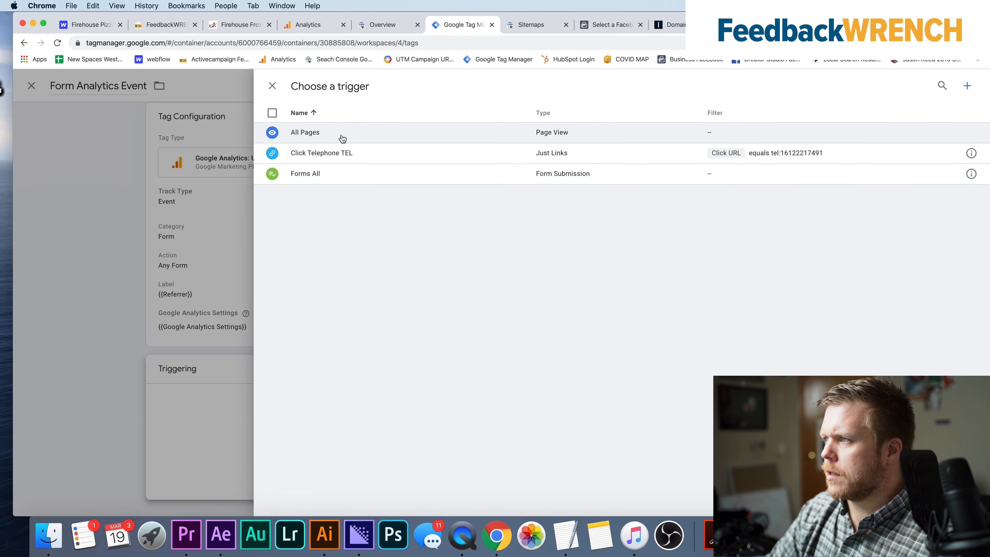
left_click(321, 173)
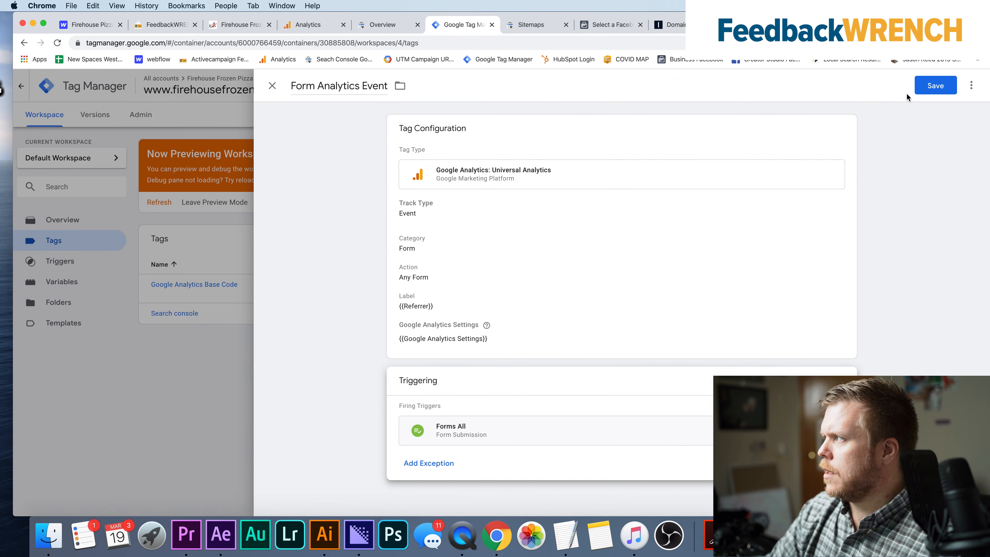
left_click(928, 86)
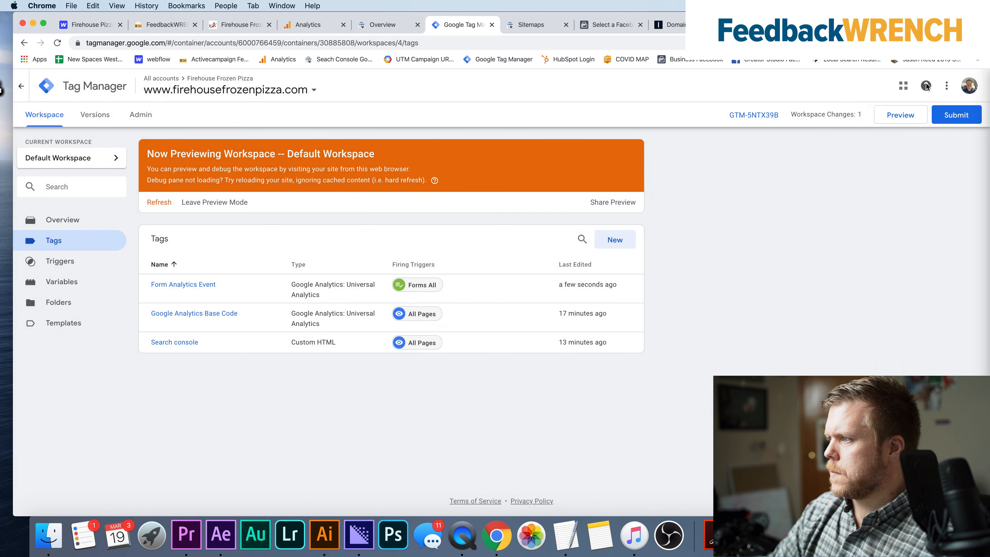
Create another new tag named Click Phone Tel ANALYTICS.
left_click(608, 248)
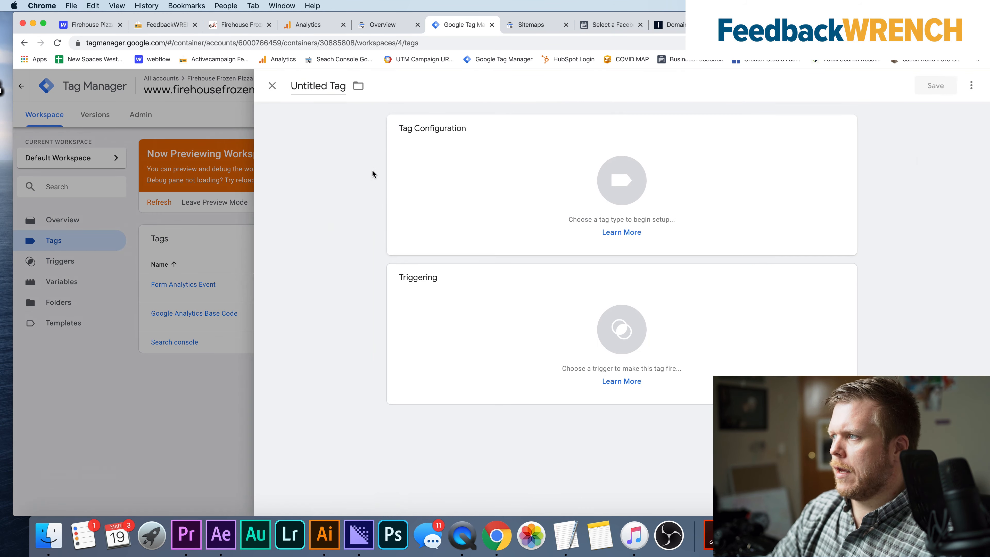
double_click(323, 86)
key("super+a")
type("Clic")
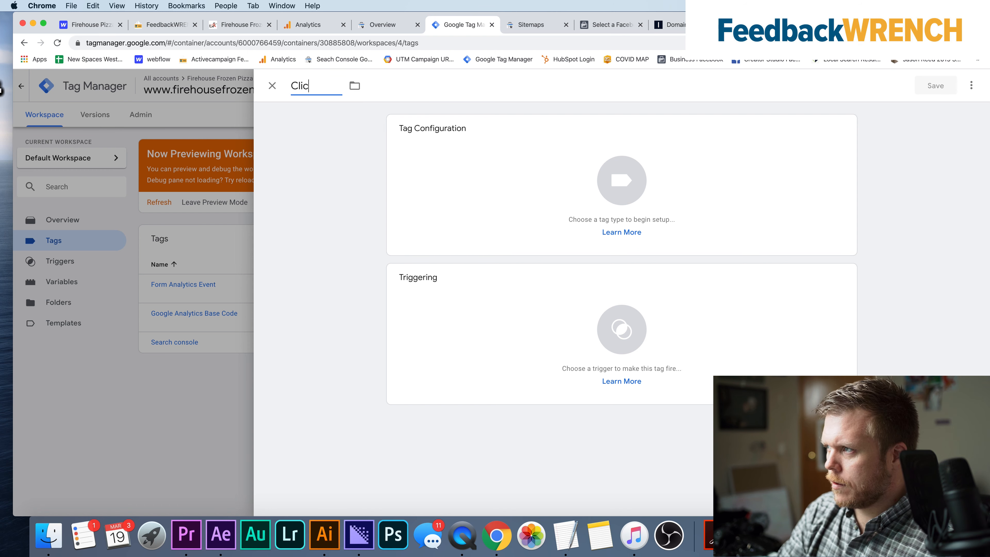
type("k Phone Tel")
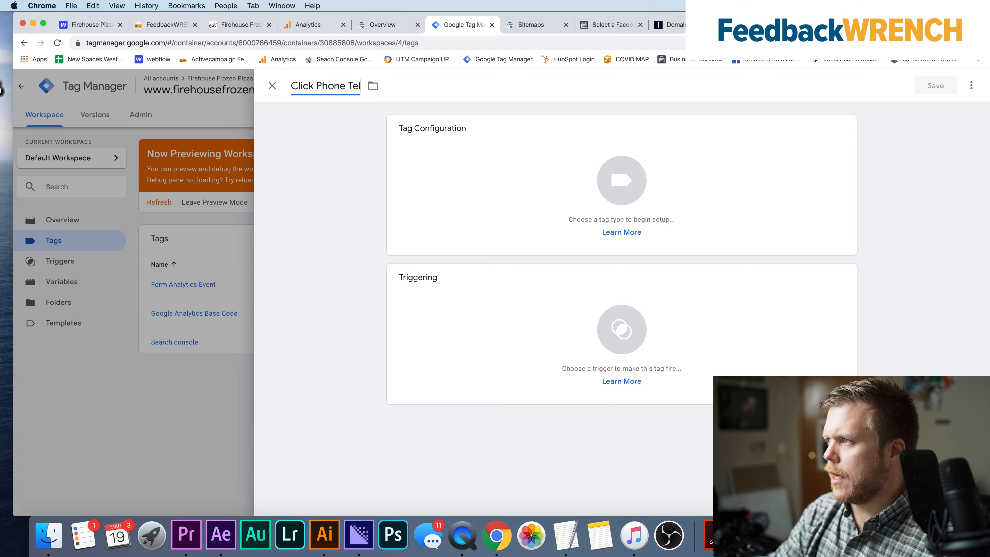
type(" ANALYTICS")
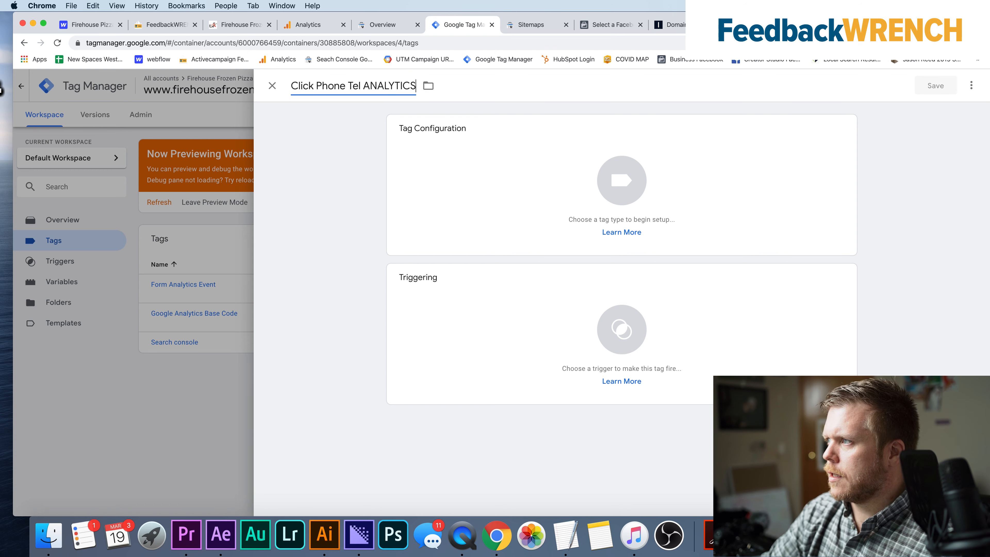
Make the phone click tag a Google Analytics: Universal Analytics tag with the track type Event.
left_click(579, 205)
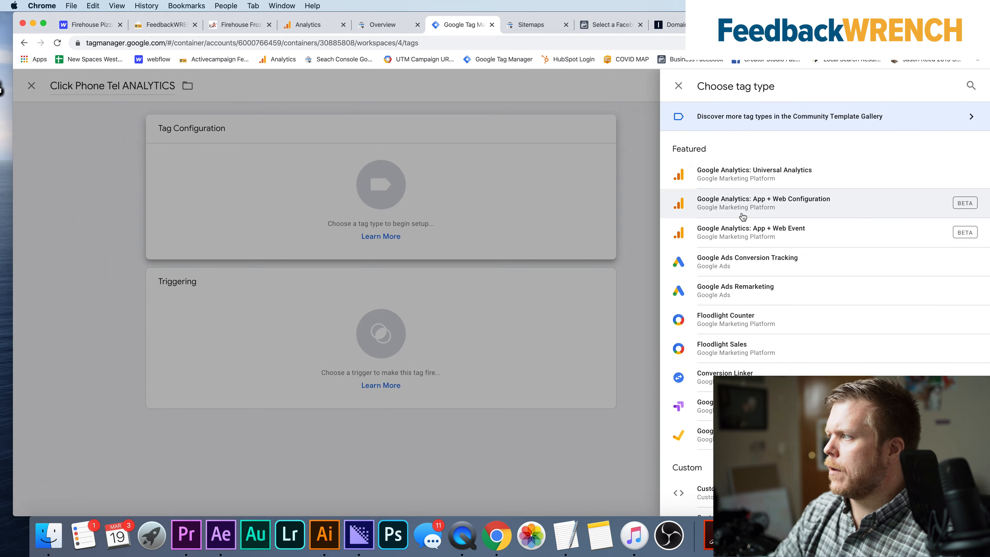
left_click(733, 183)
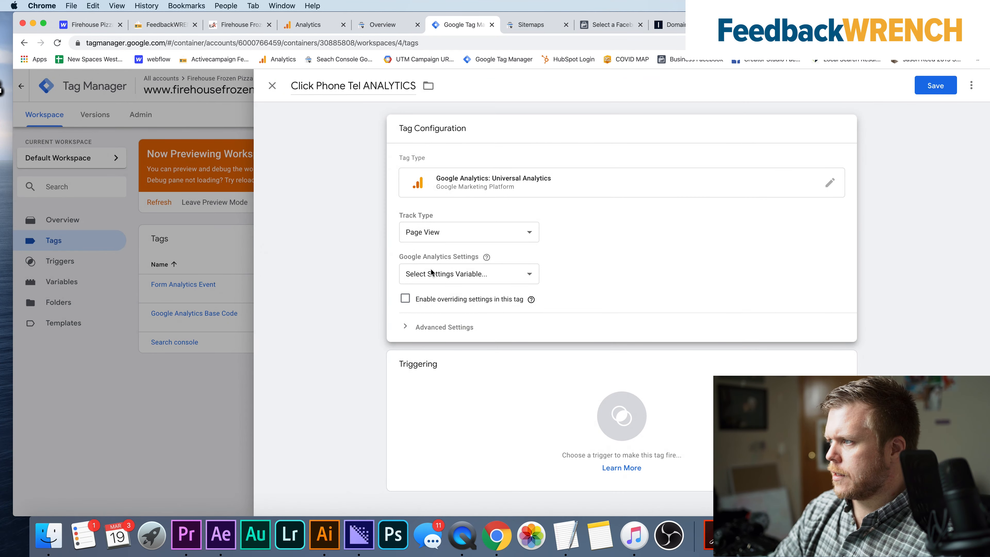
left_click(434, 236)
left_click(433, 243)
Set the event category of the phone click tag to Phone.
left_click(434, 284)
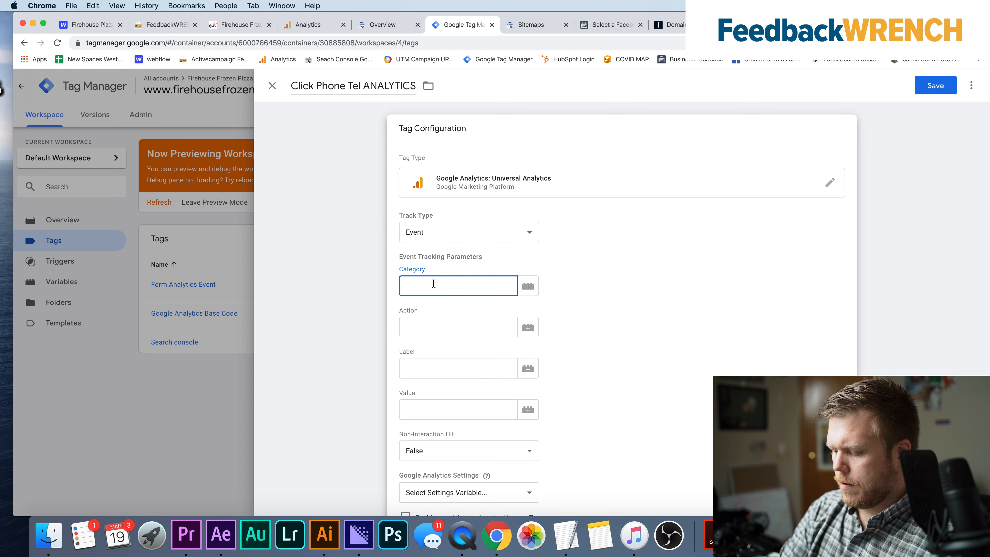
type("Phone")
key("Tab")
key("Tab")
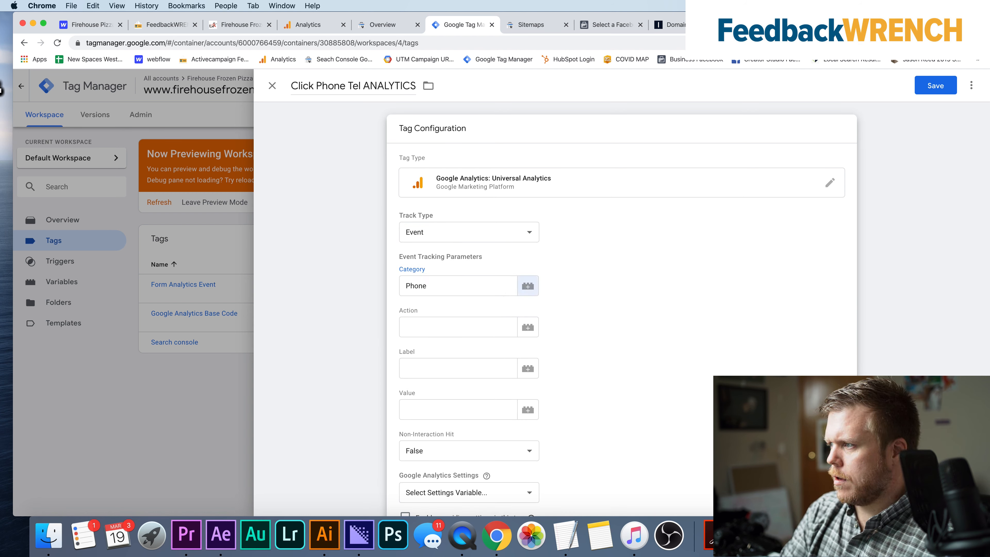
Set the phone click tag's event action to Click to call and its label to the Page Path variable.
type("Click to call")
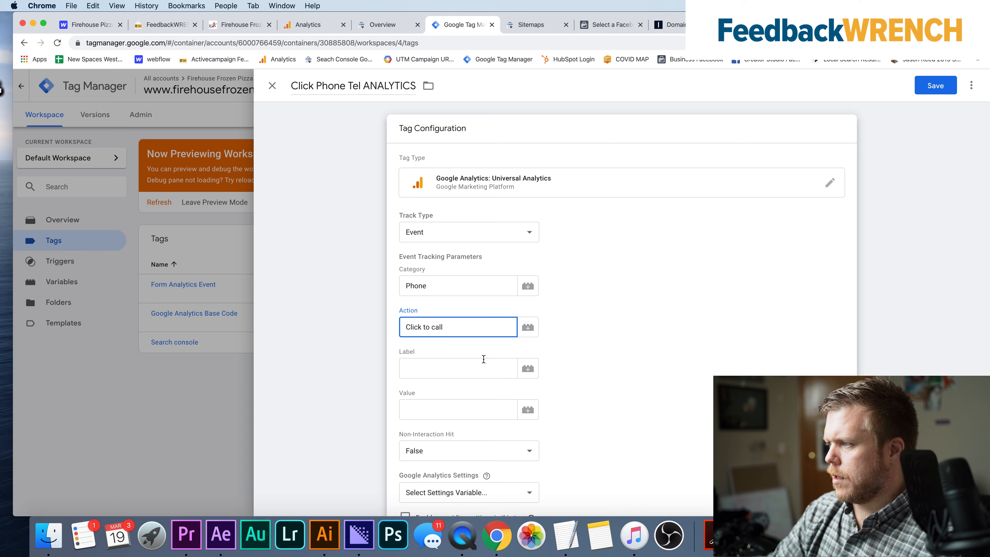
left_click(483, 359)
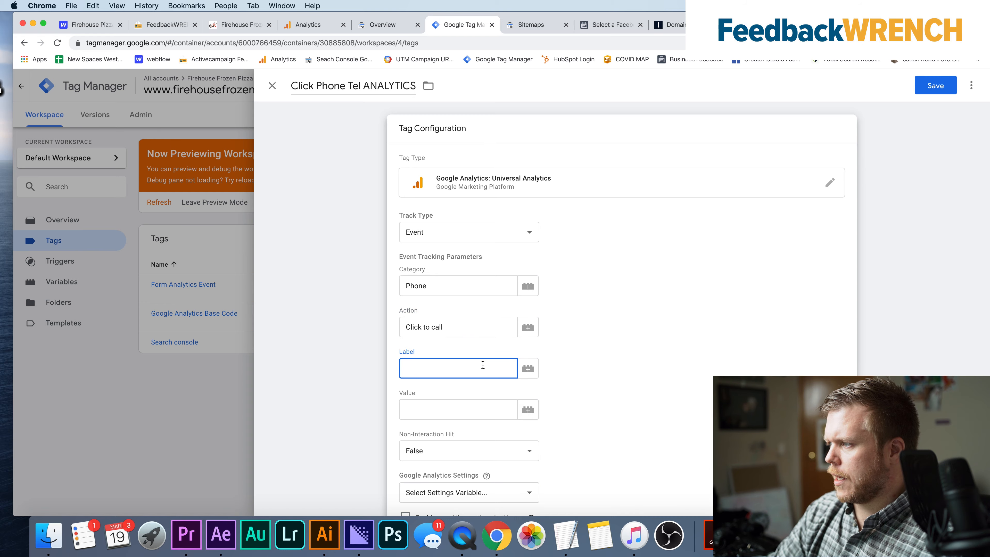
left_click(528, 368)
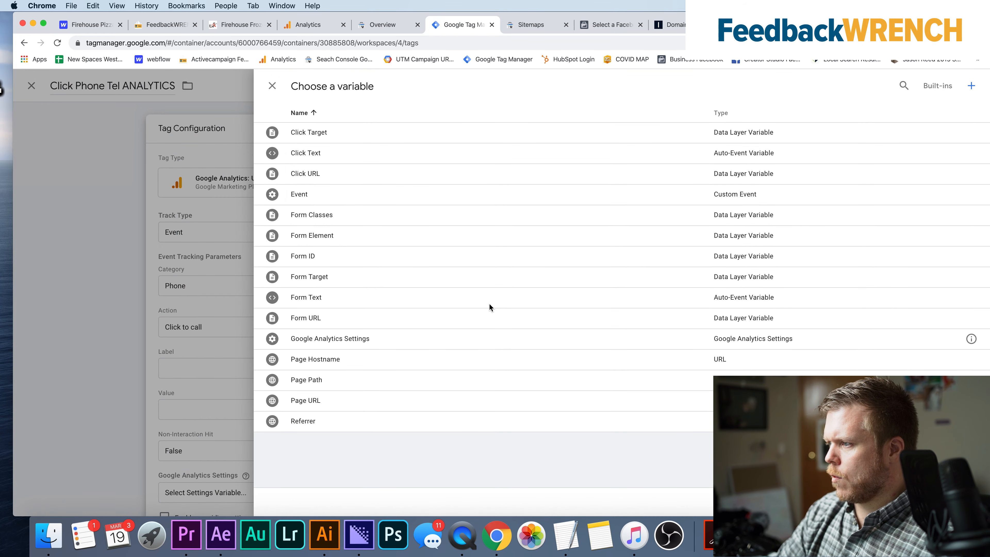
left_click(317, 380)
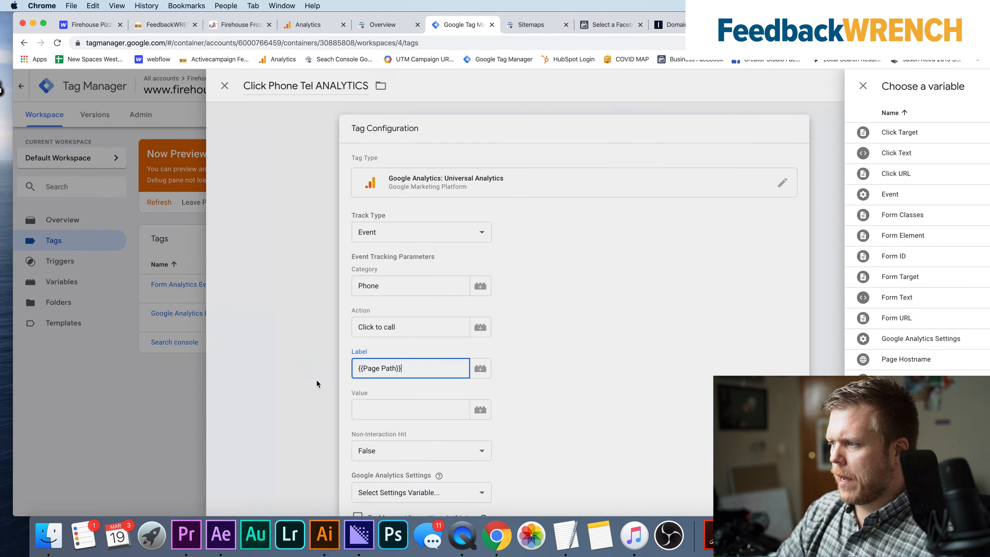
left_click(589, 356)
Assign the {{Google Analytics Settings}} variable to the phone click tag.
scroll(590, 356, "down", 1)
scroll(589, 357, "down", 3)
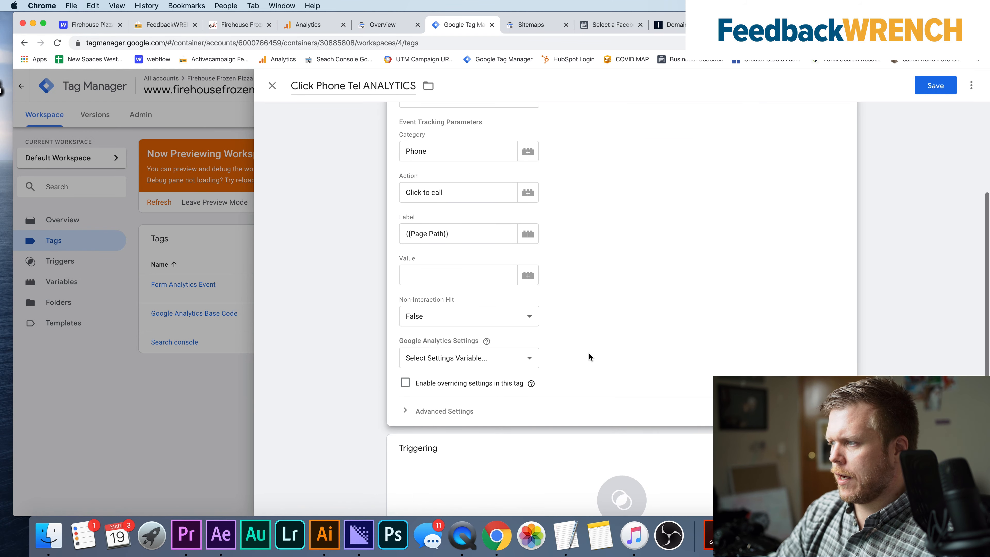
left_click(504, 357)
left_click(486, 371)
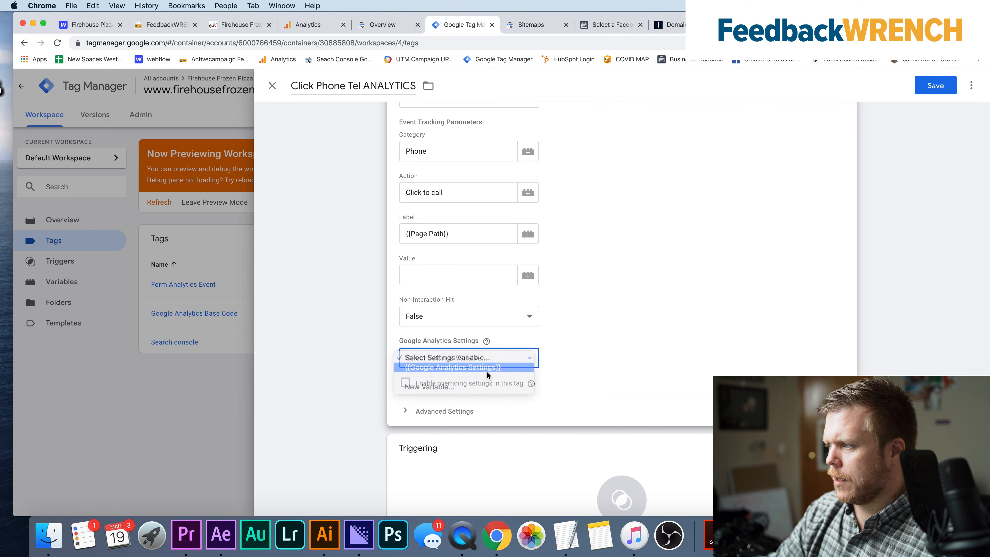
Attach the Click Telephone TEL trigger to the phone click tag and save the tag.
scroll(580, 333, "down", 2)
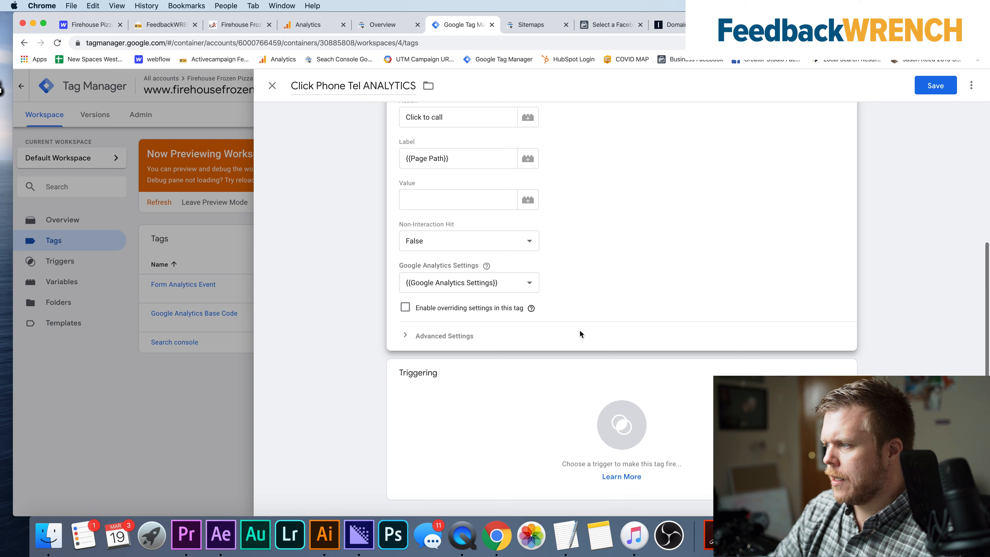
left_click(458, 416)
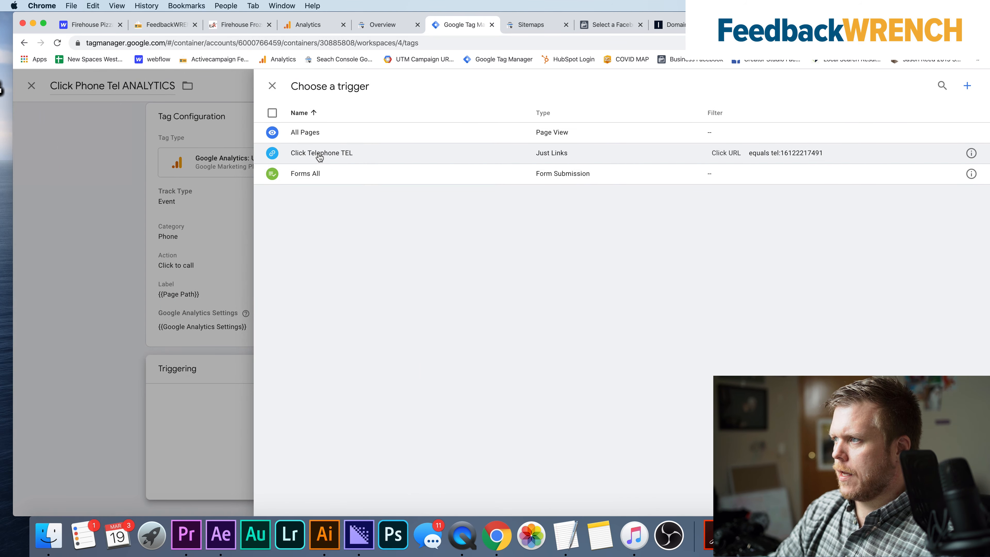
left_click(318, 153)
left_click(943, 87)
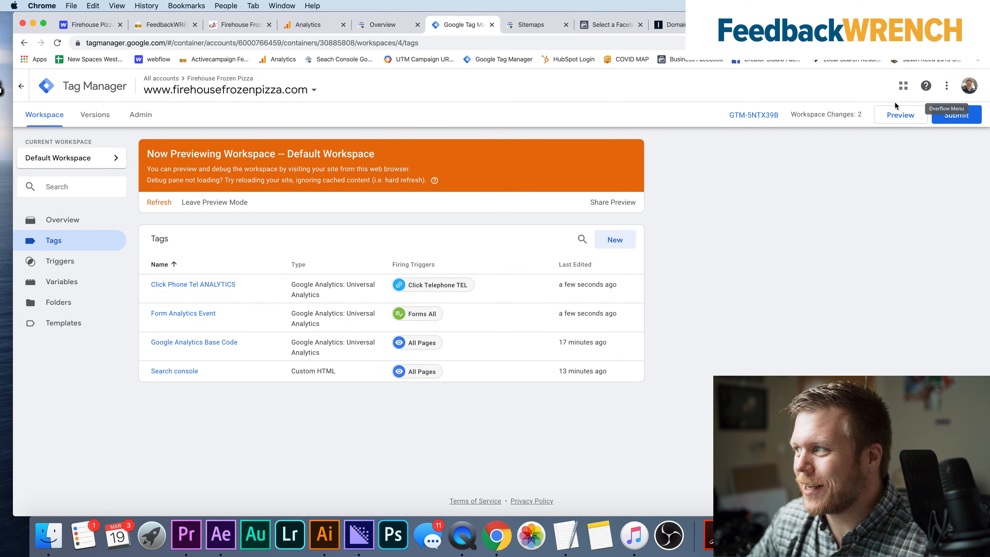
Submit the workspace changes and publish them as a version named tags added.
left_click(955, 117)
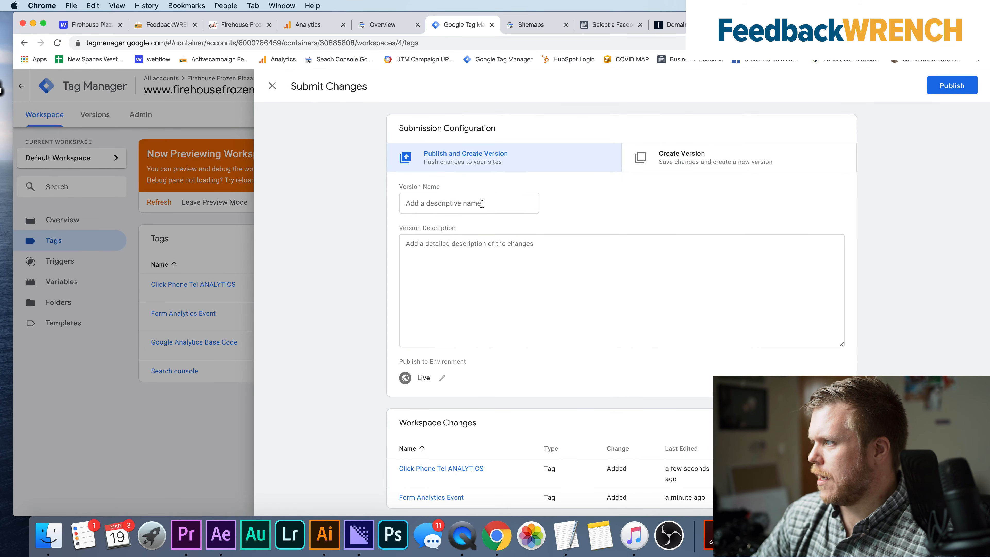
left_click(482, 204)
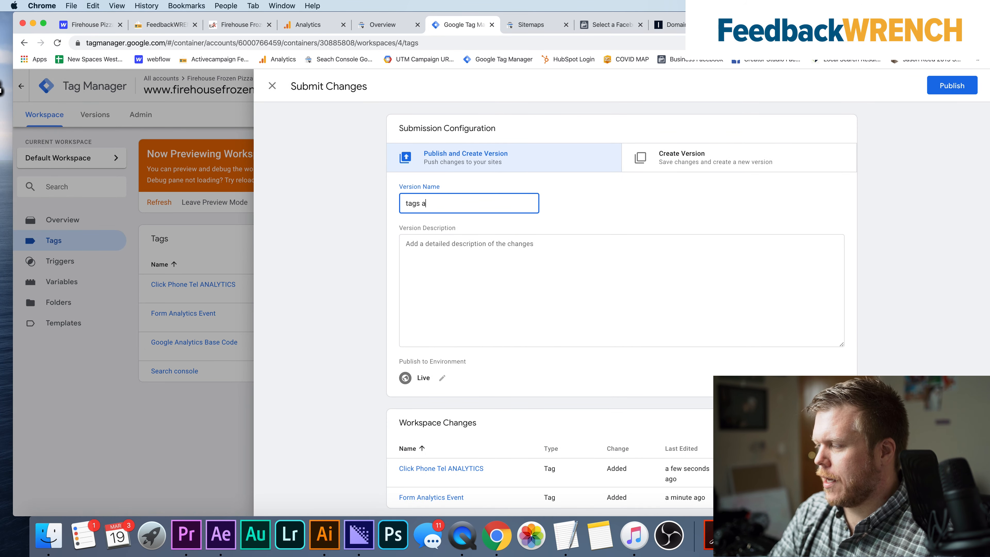
left_click(936, 90)
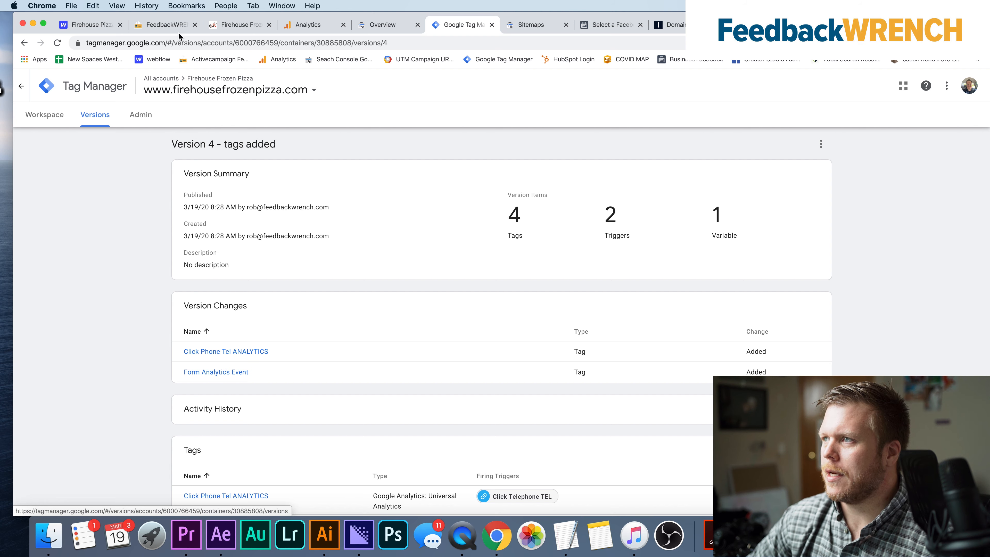
Refresh the workspace preview and reload the Firehouse Frozen Pizza site to check the new tags in the debug pane.
left_click(45, 114)
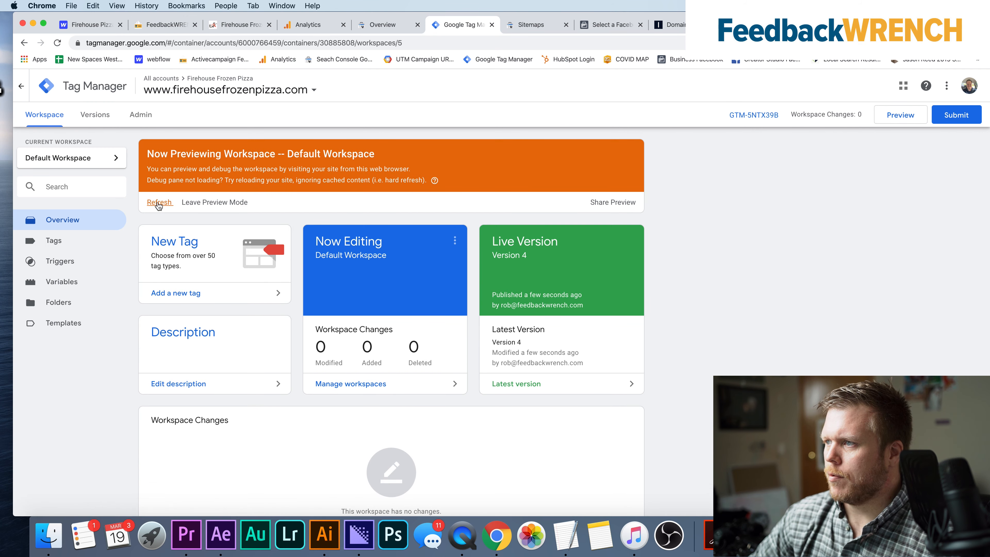
left_click(157, 204)
left_click(236, 25)
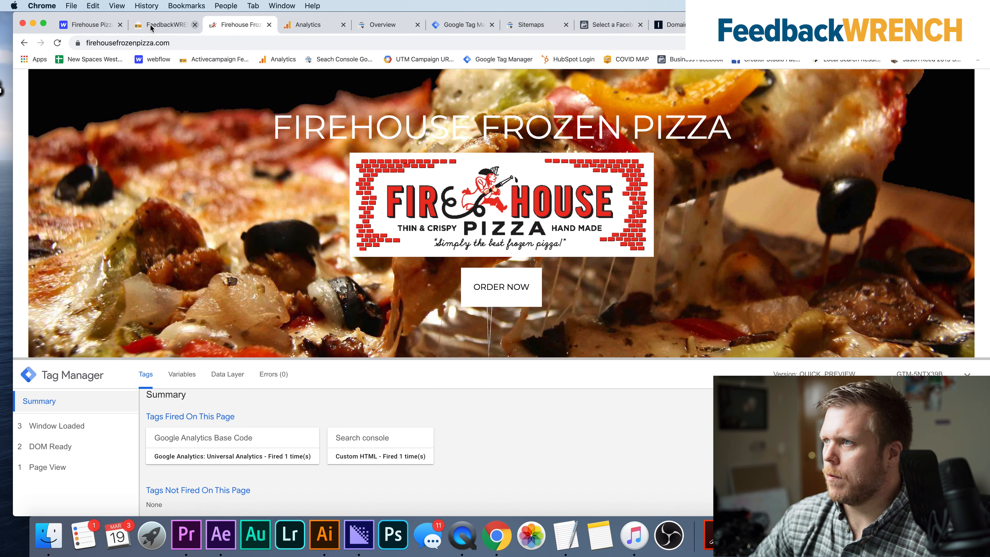
left_click(57, 43)
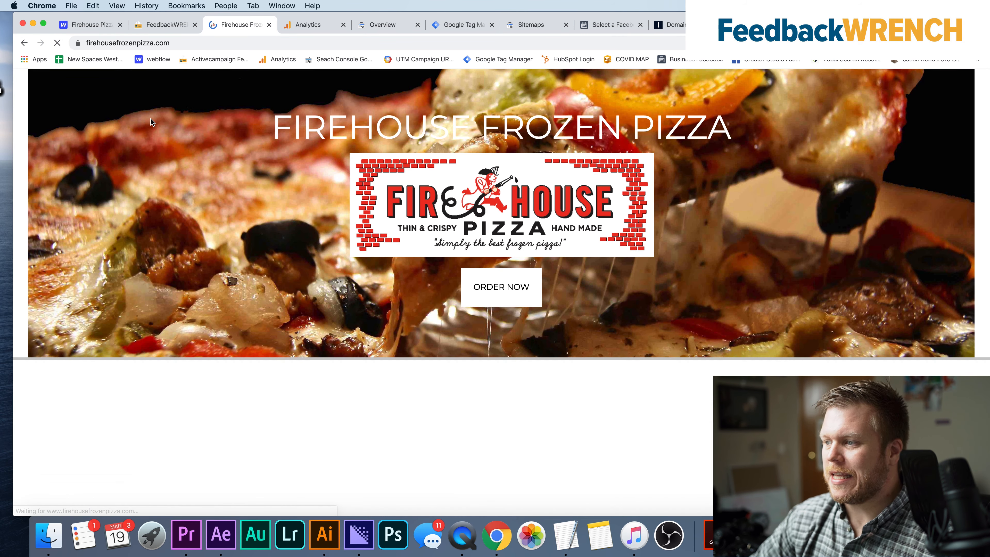
scroll(334, 463, "down", 2)
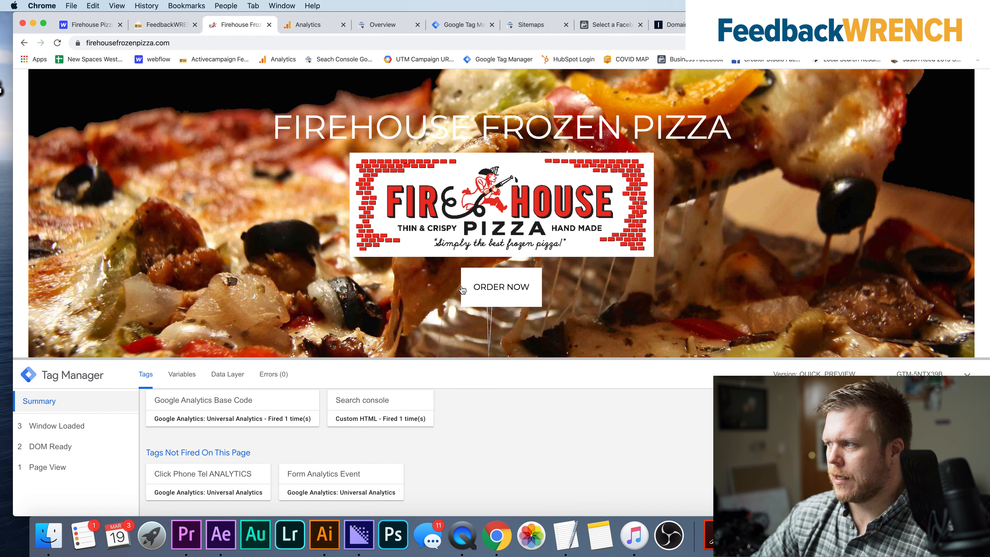
Test the phone number link near the end of the homepage and check the fired tags in the debug pane.
scroll(497, 289, "down", 20)
scroll(497, 289, "up", 1)
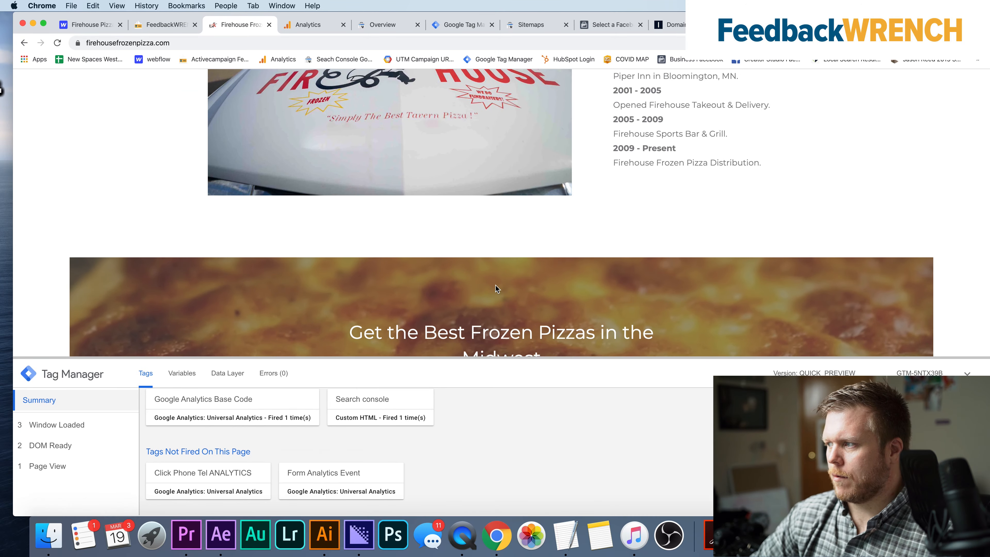
left_click(967, 374)
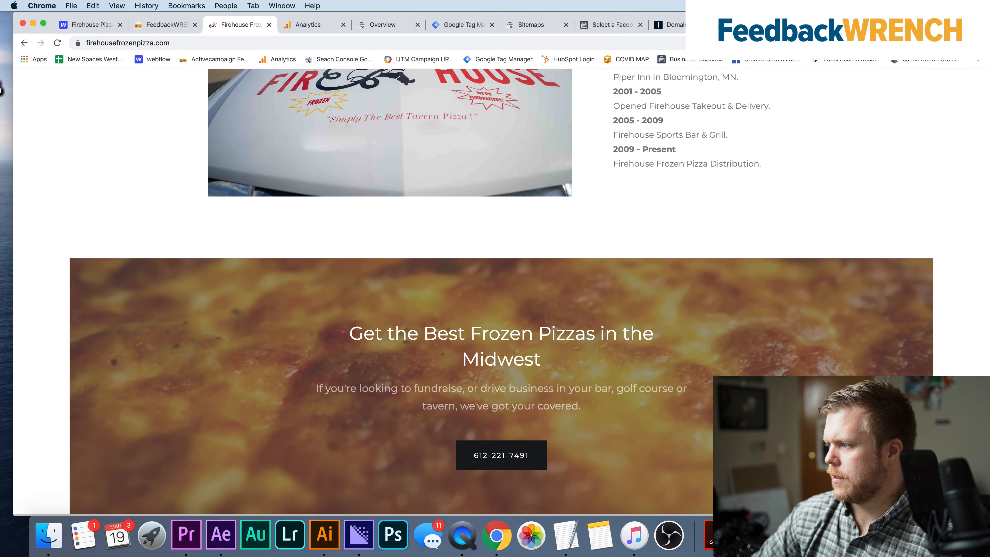
left_click(485, 447)
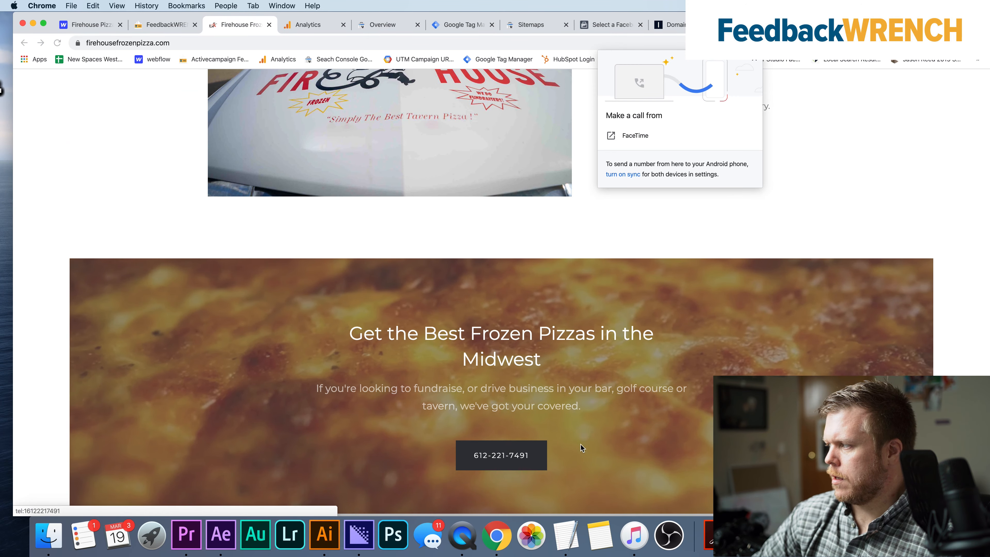
left_click(968, 506)
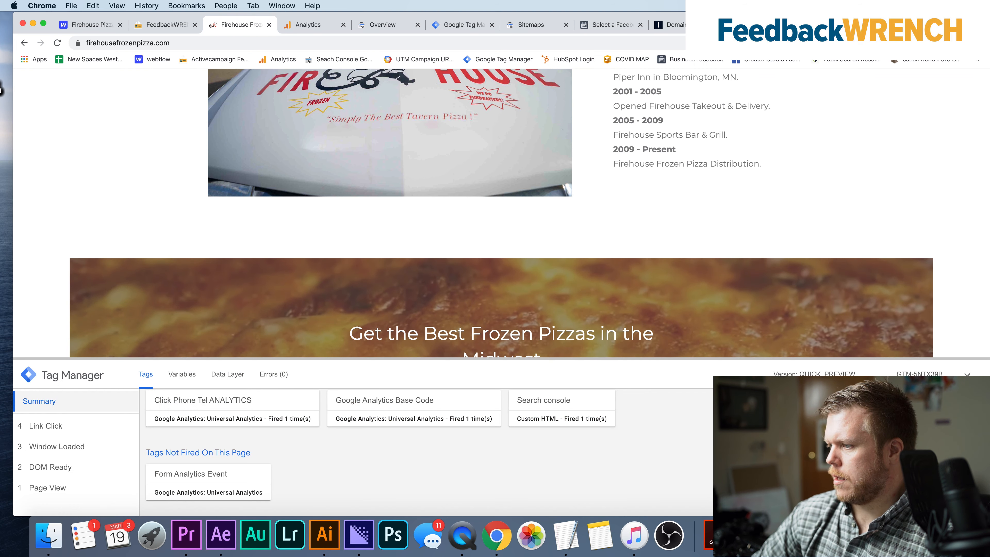
scroll(403, 447, "up", 2)
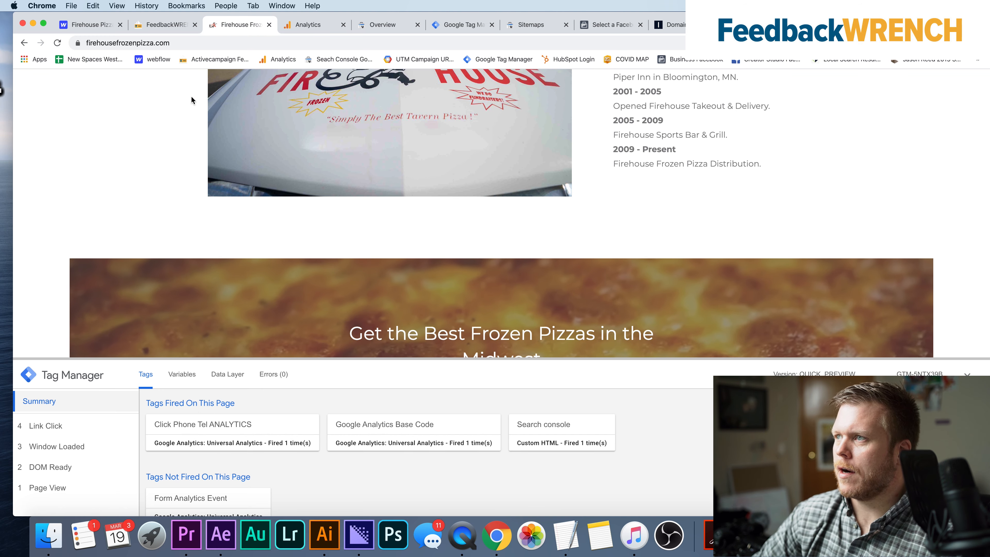
Switch to Google Analytics and check the Realtime Events report for the phone click event.
left_click(308, 24)
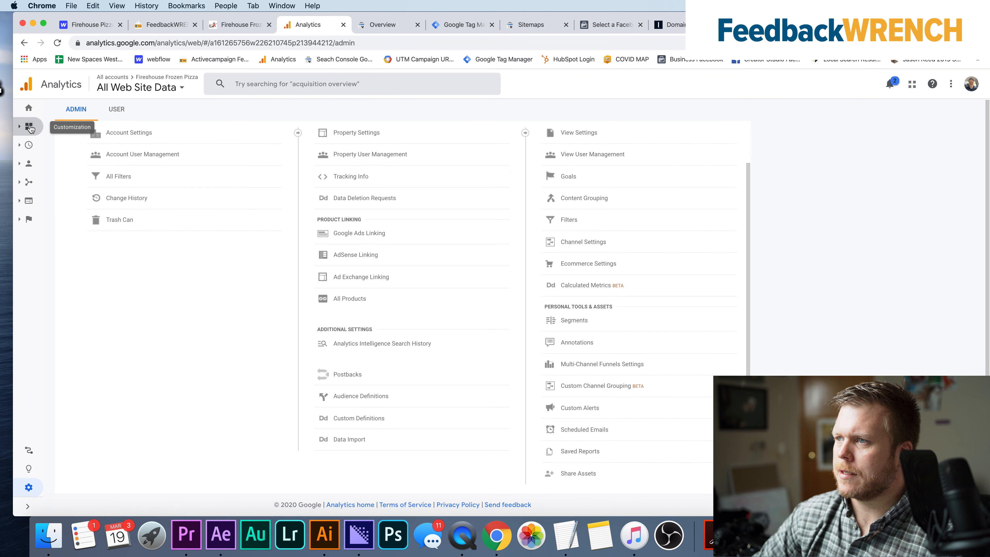
mouse_move(31, 128)
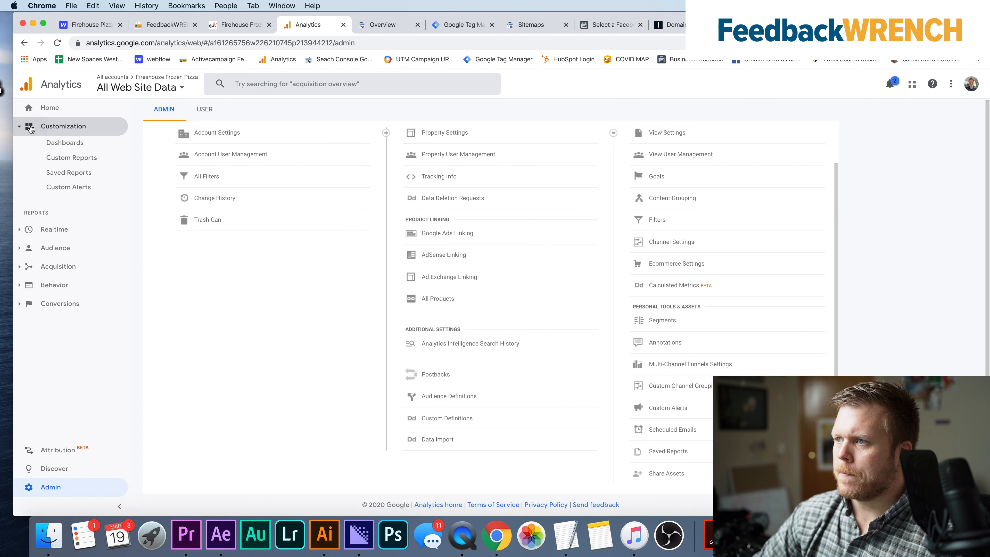
left_click(56, 232)
left_click(57, 238)
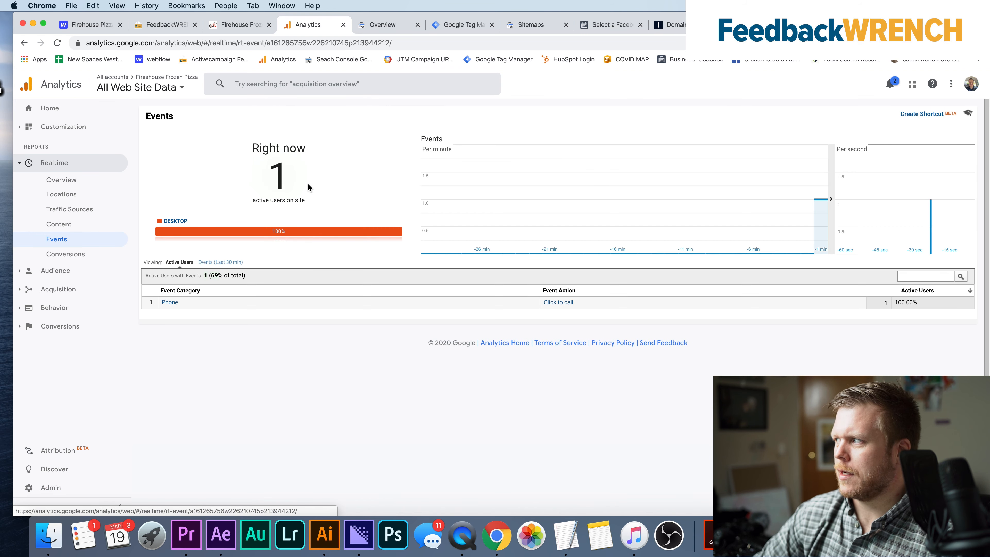
mouse_move(821, 213)
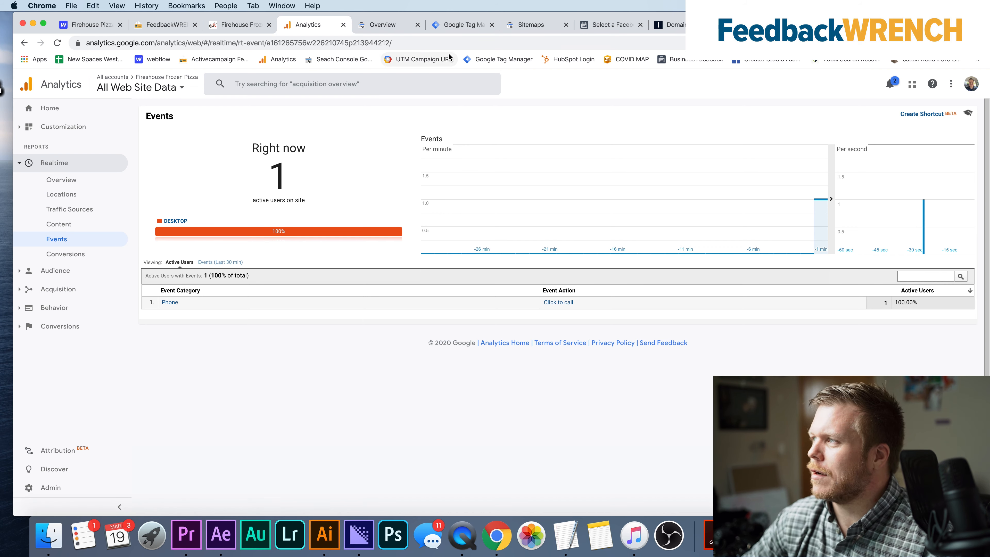
Return to Tag Manager and leave preview mode for the workspace.
left_click(451, 26)
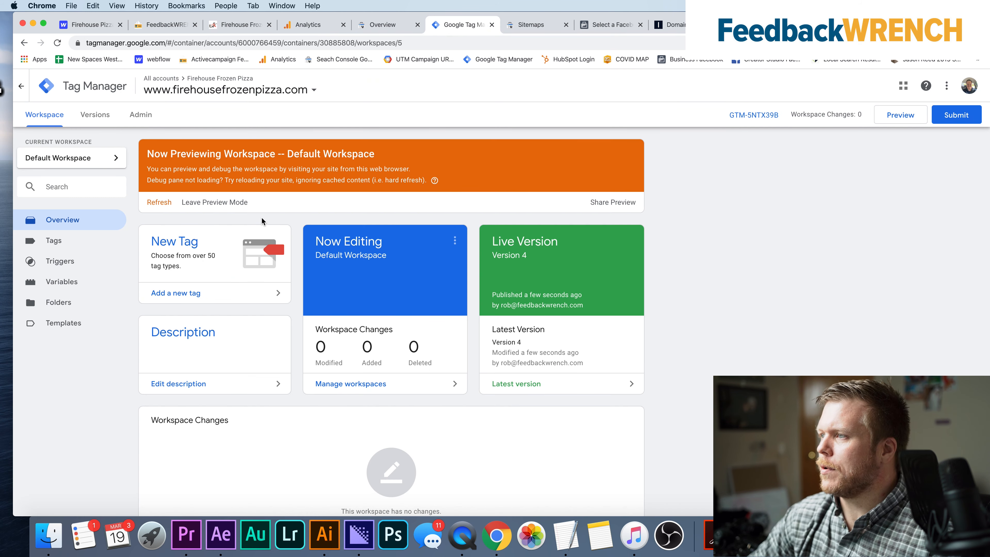
left_click(216, 203)
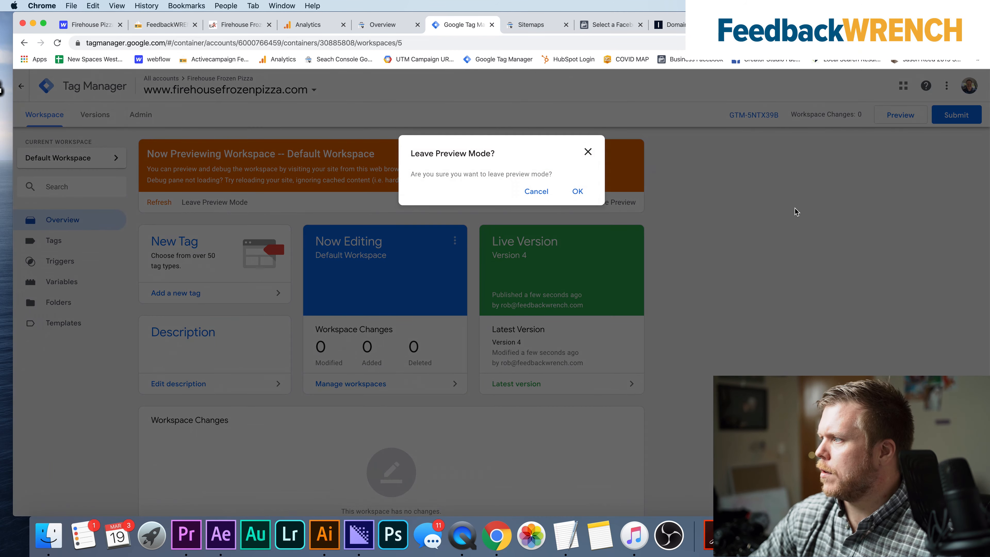
left_click(579, 192)
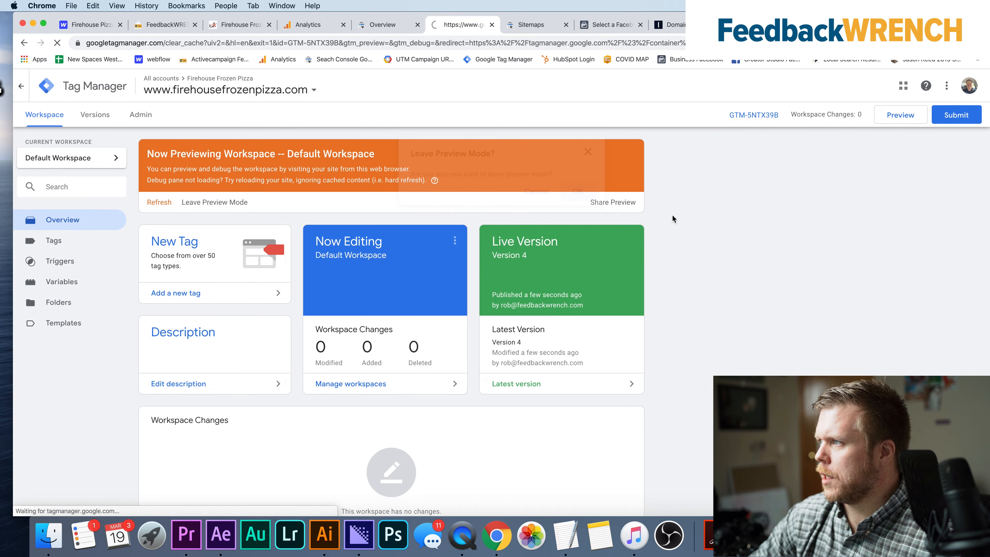